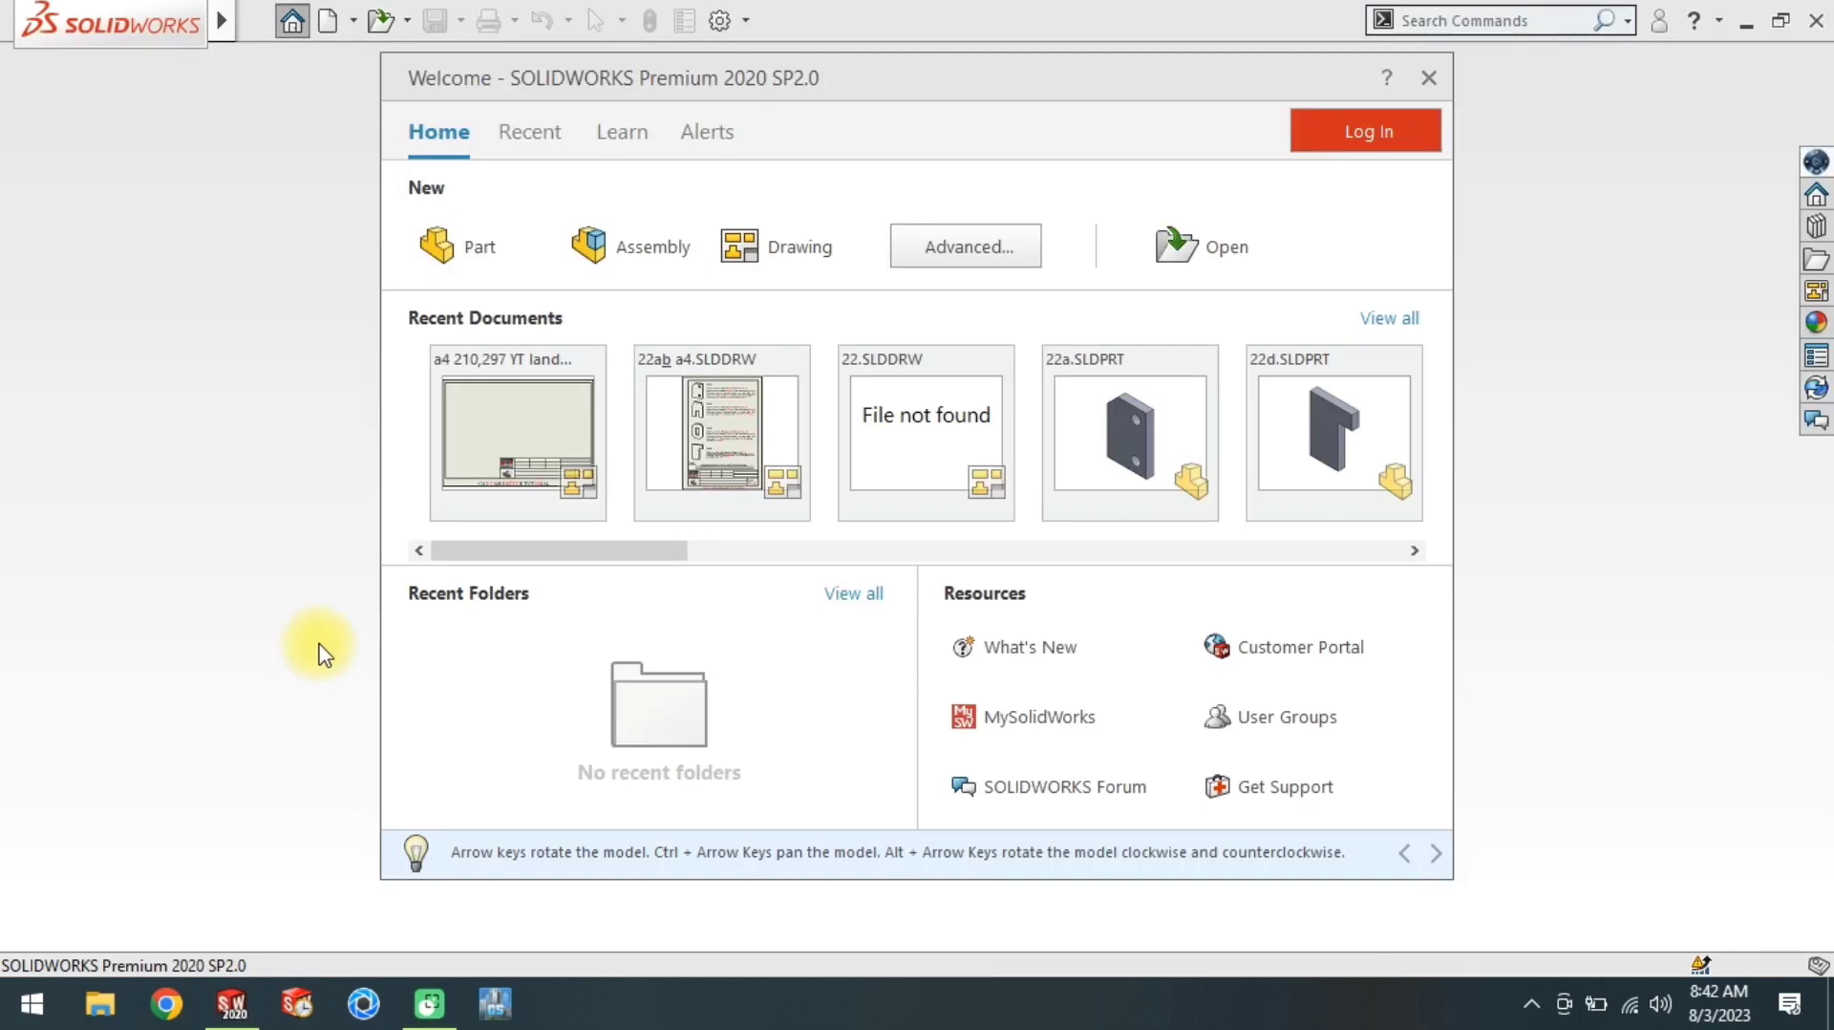
Step: Create a new part document and start Sketch1 on its Front Plane
left_click(483, 246)
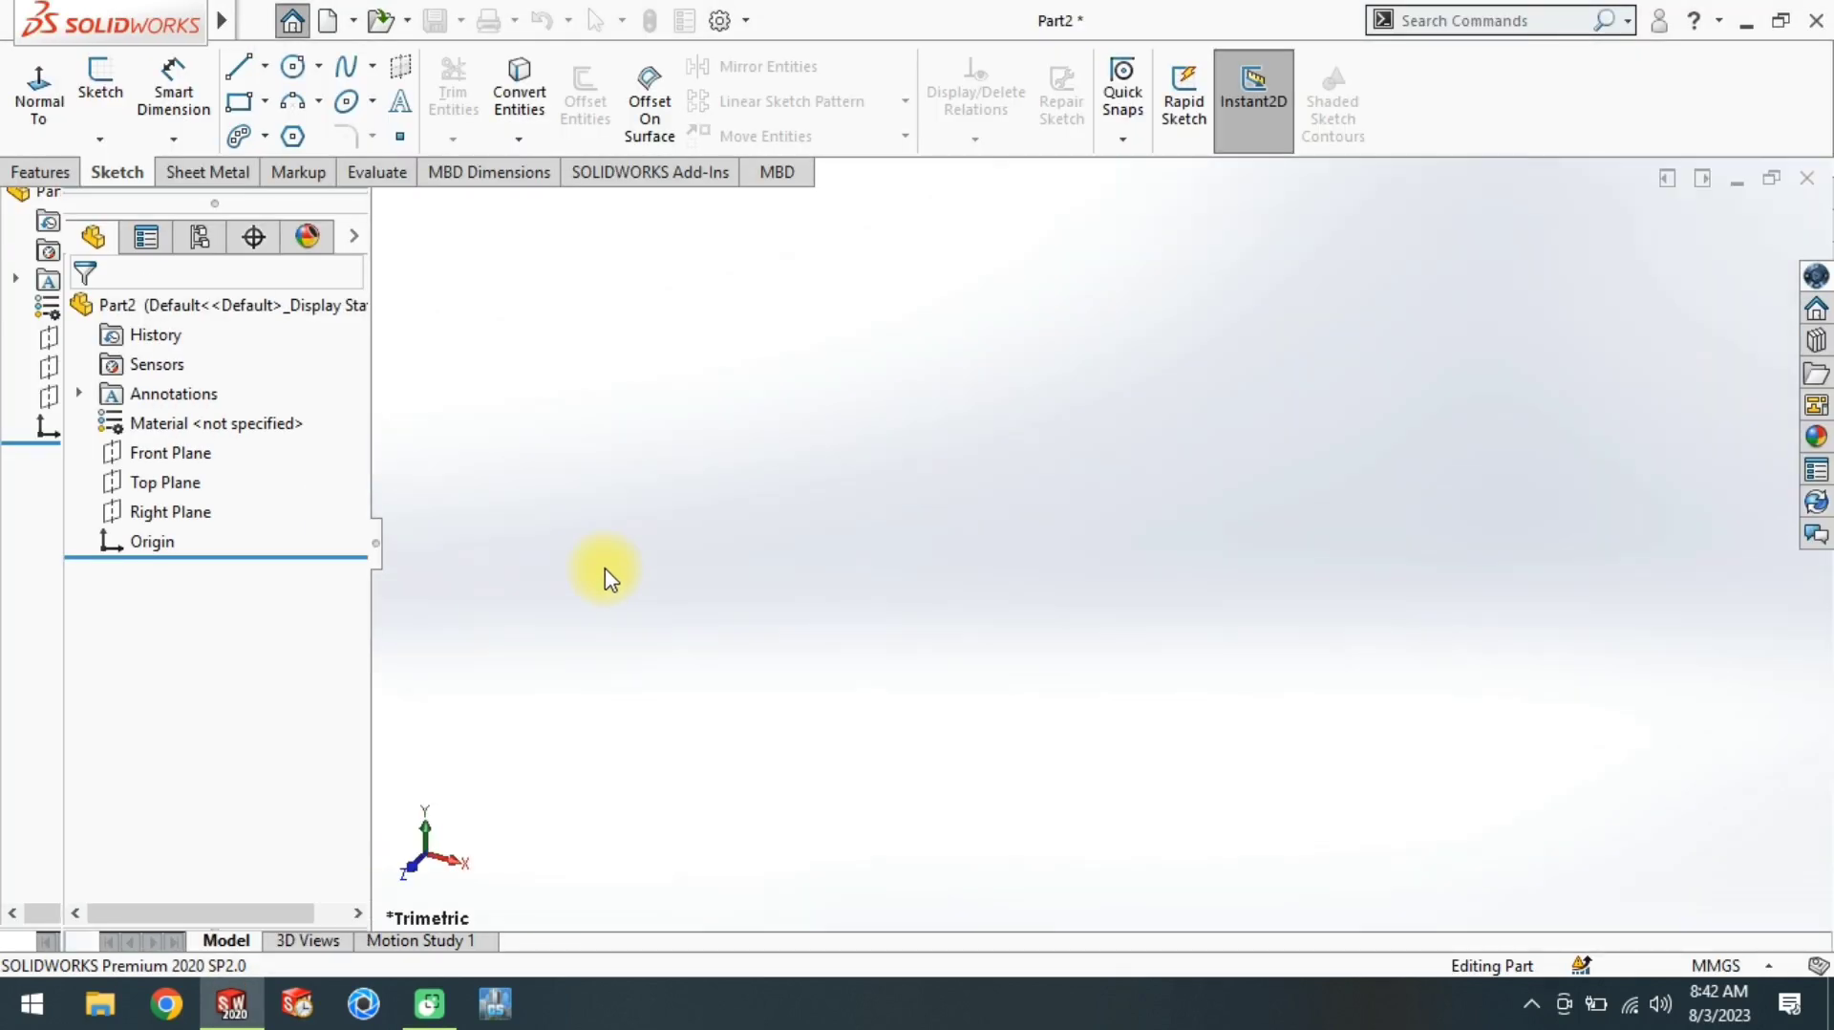
left_click(170, 452)
left_click(324, 414)
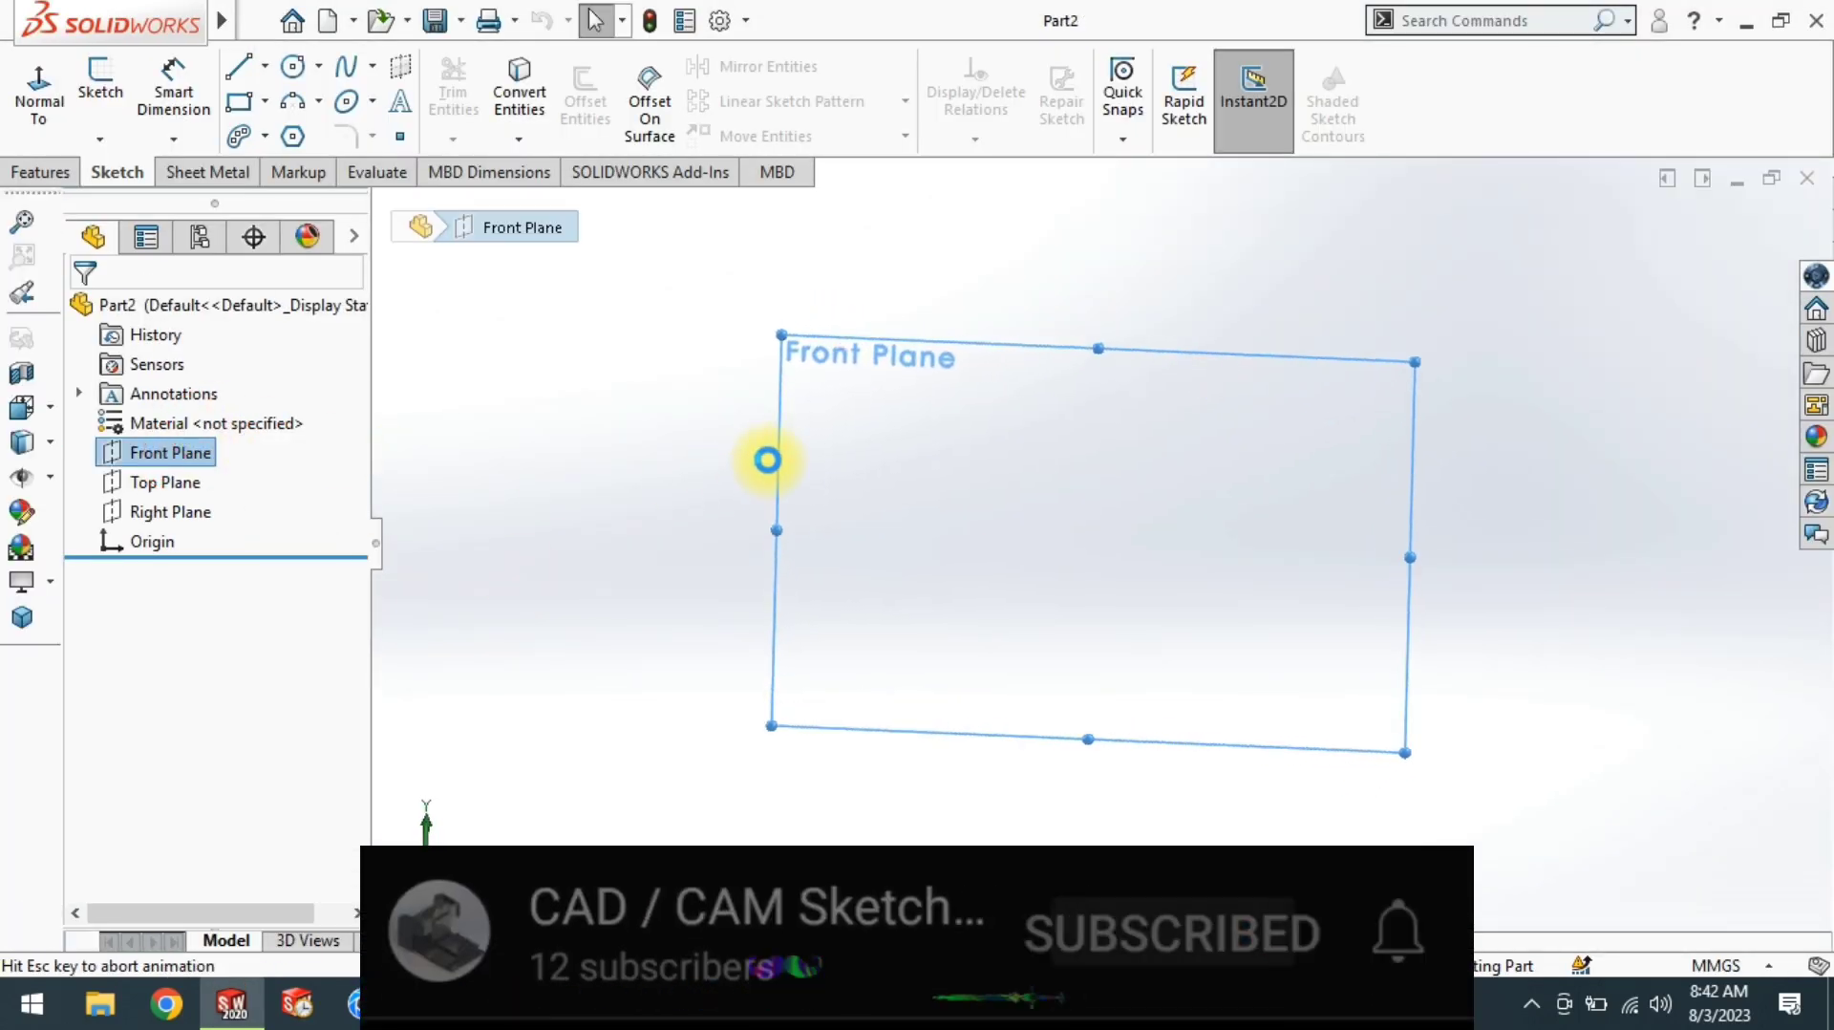
left_click(239, 67)
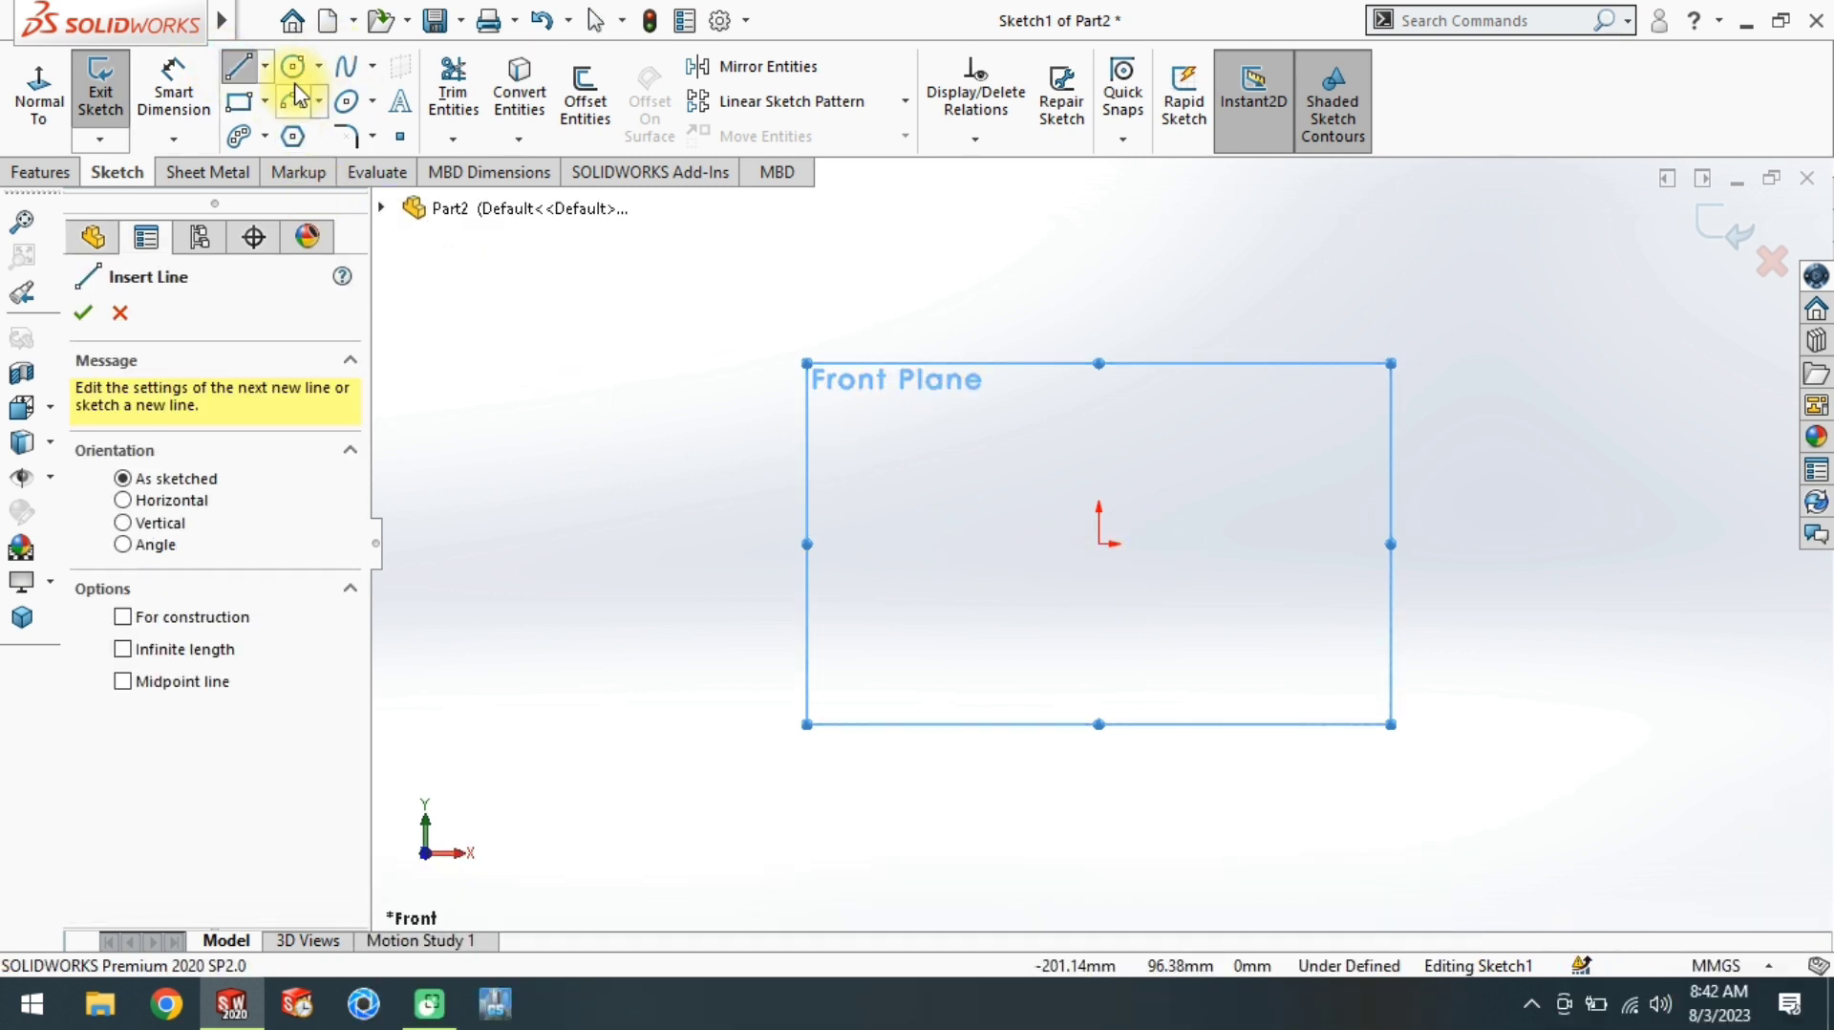
Step: Draw a corner rectangle starting at the sketch origin
left_click(240, 113)
left_click(1098, 544)
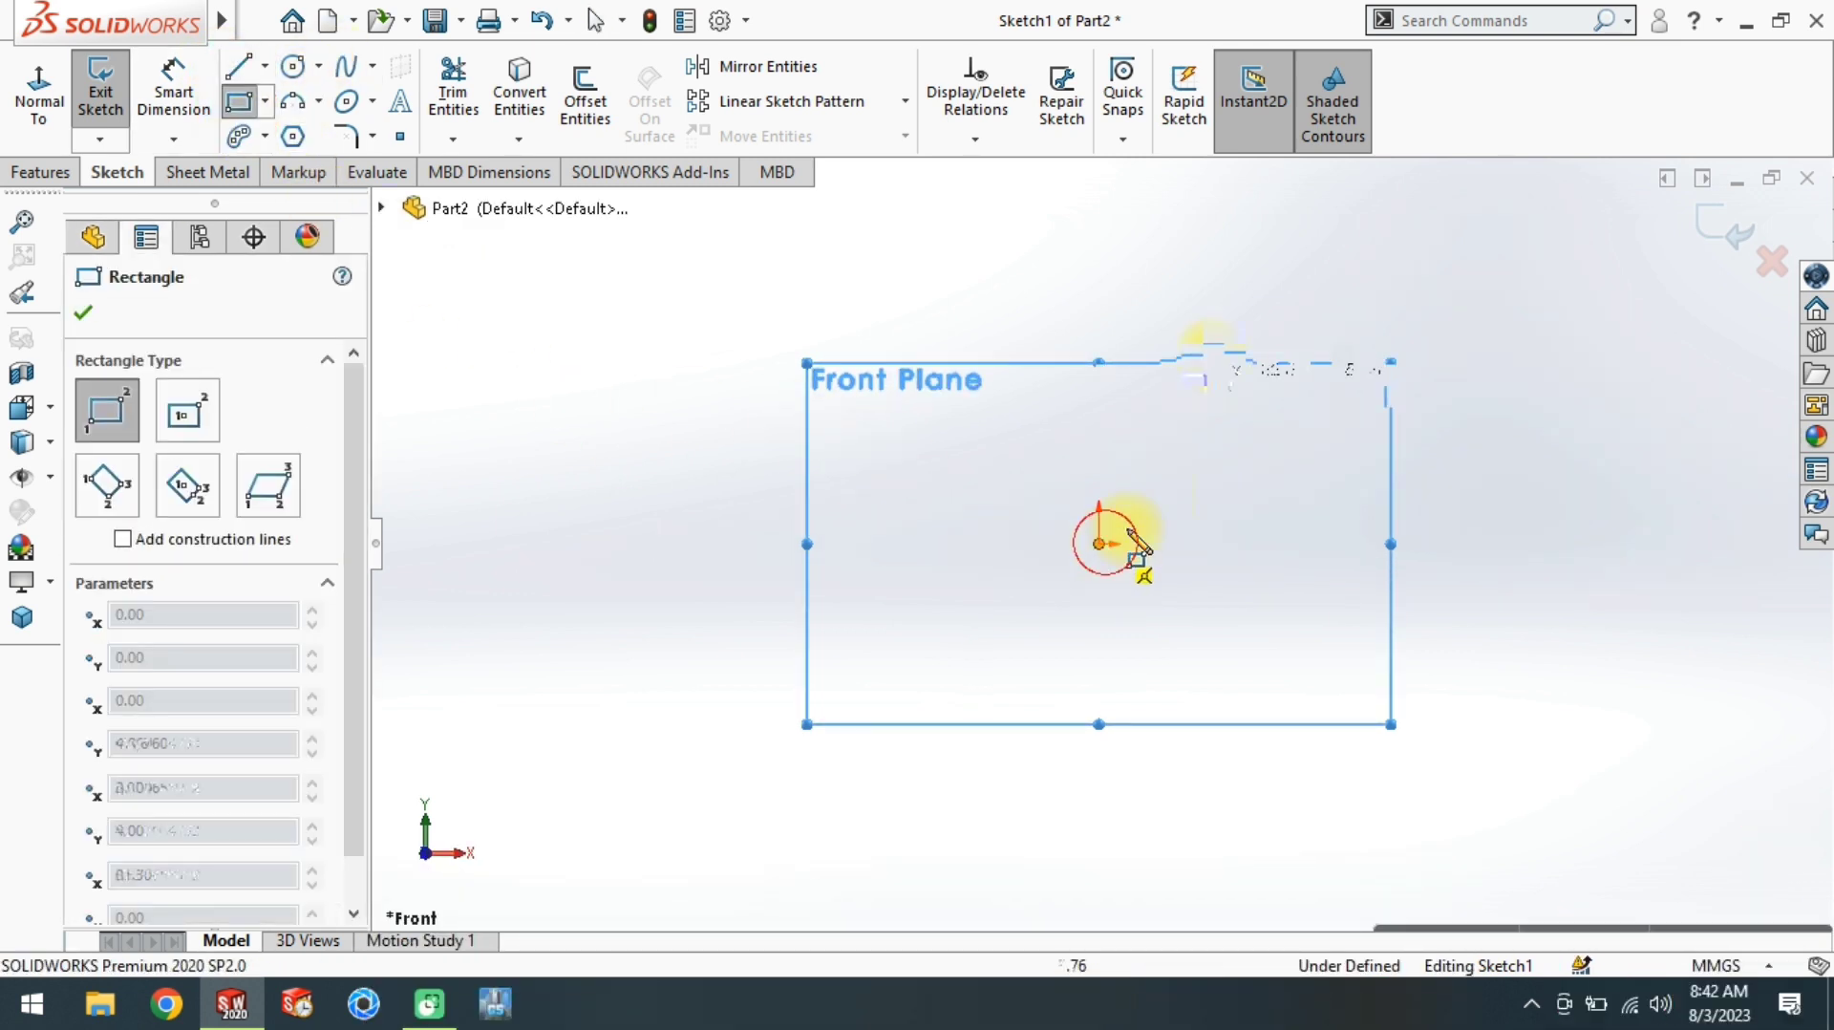
left_click(1219, 322)
key("Escape")
Step: Dimension the rectangle 70 mm wide and 80 mm tall
left_click(1166, 543)
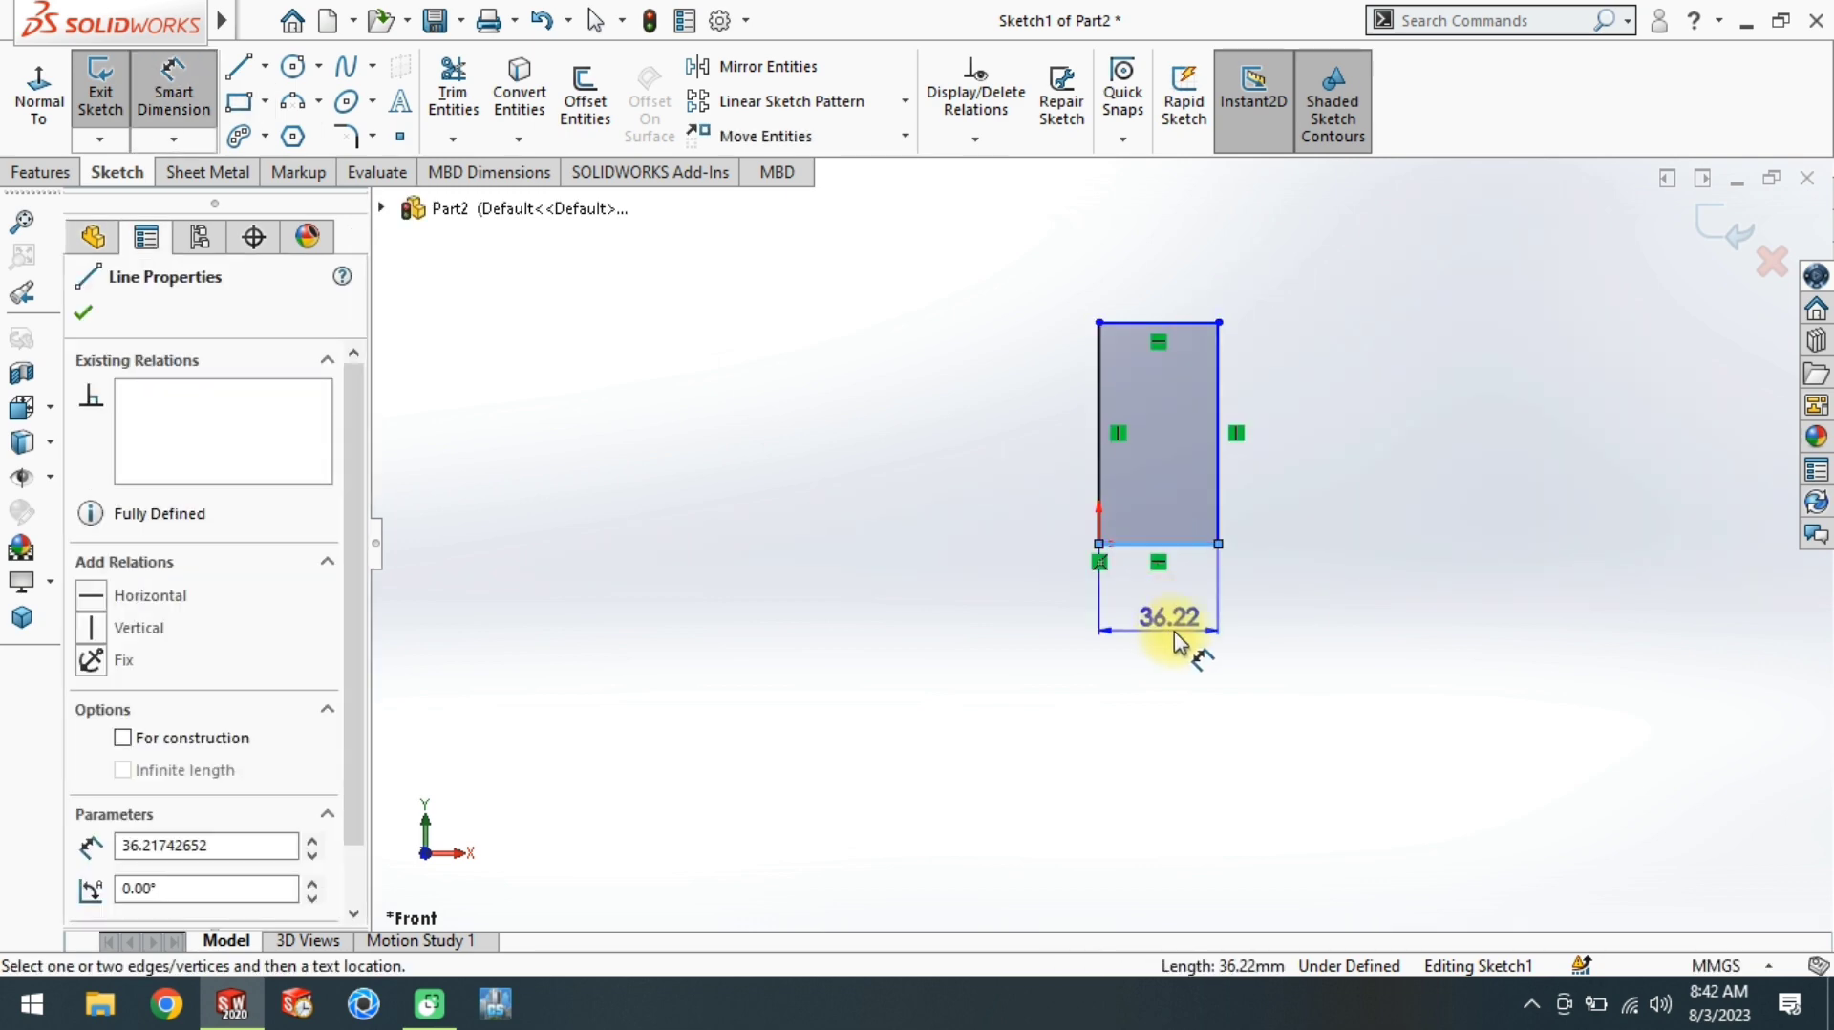
left_click(1173, 630)
type("70")
key("Return")
left_click(1217, 482)
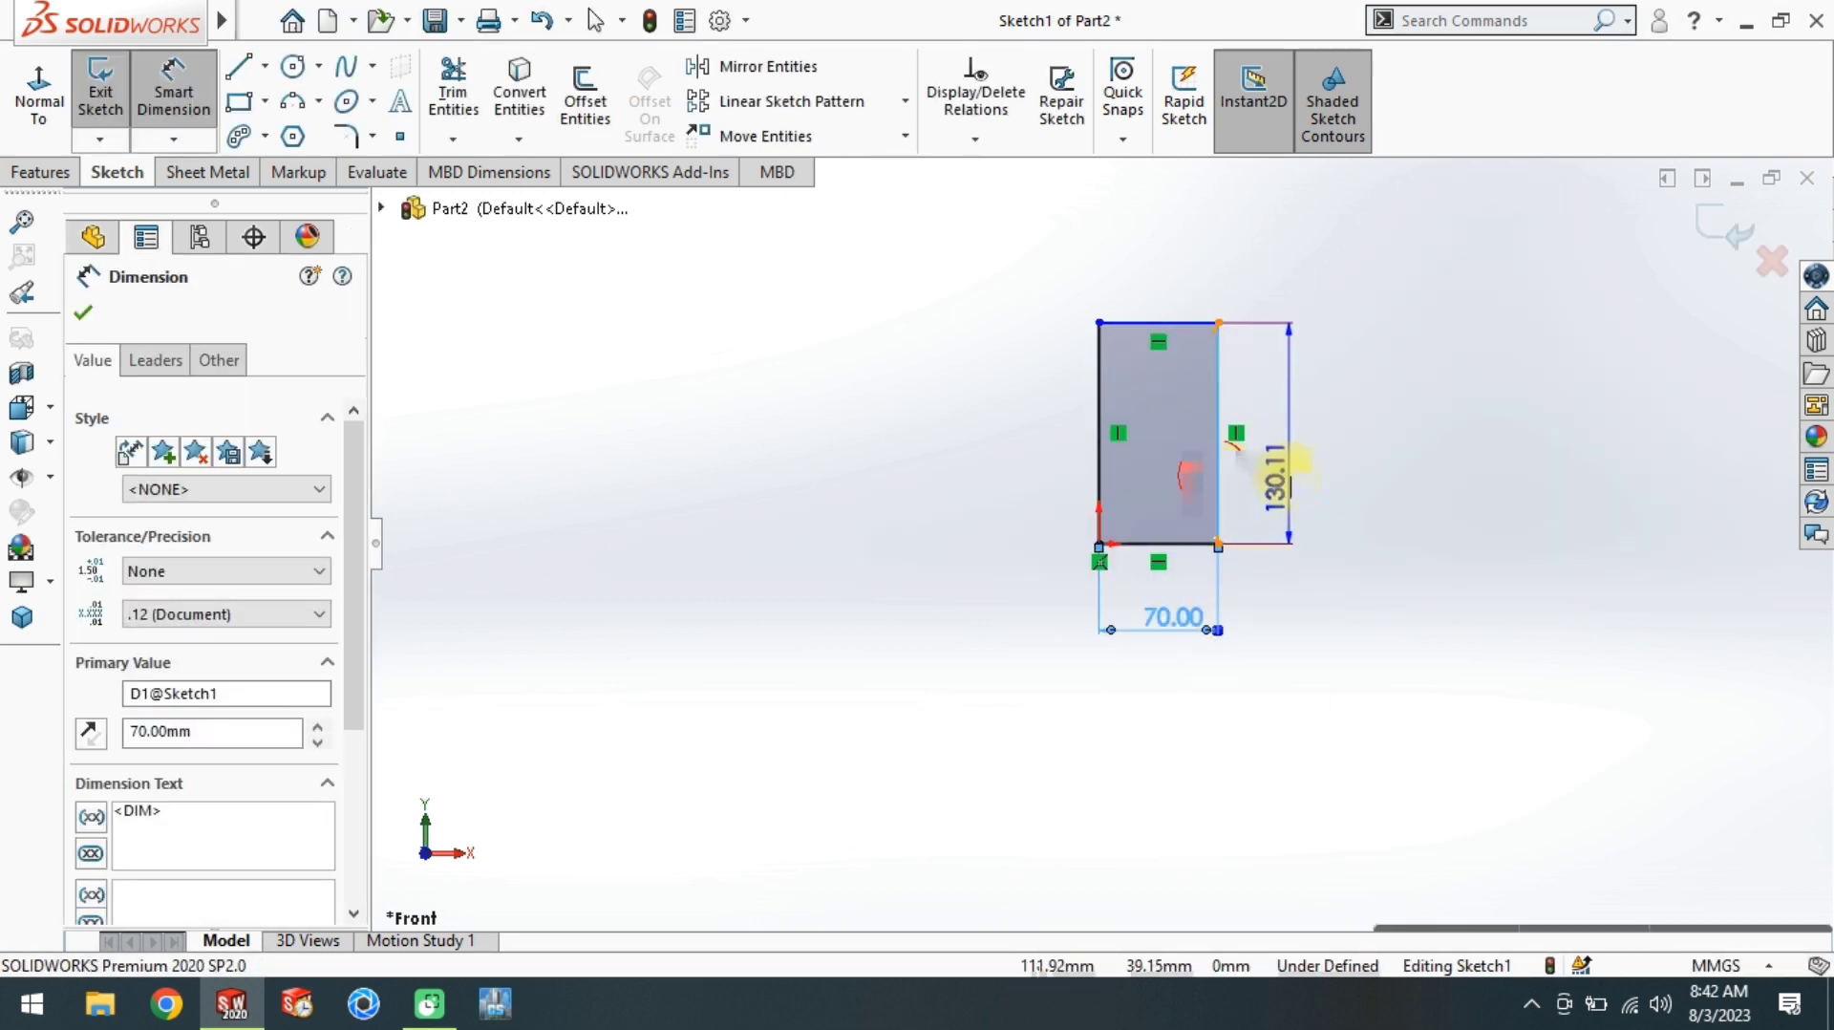
left_click(1290, 468)
type("80")
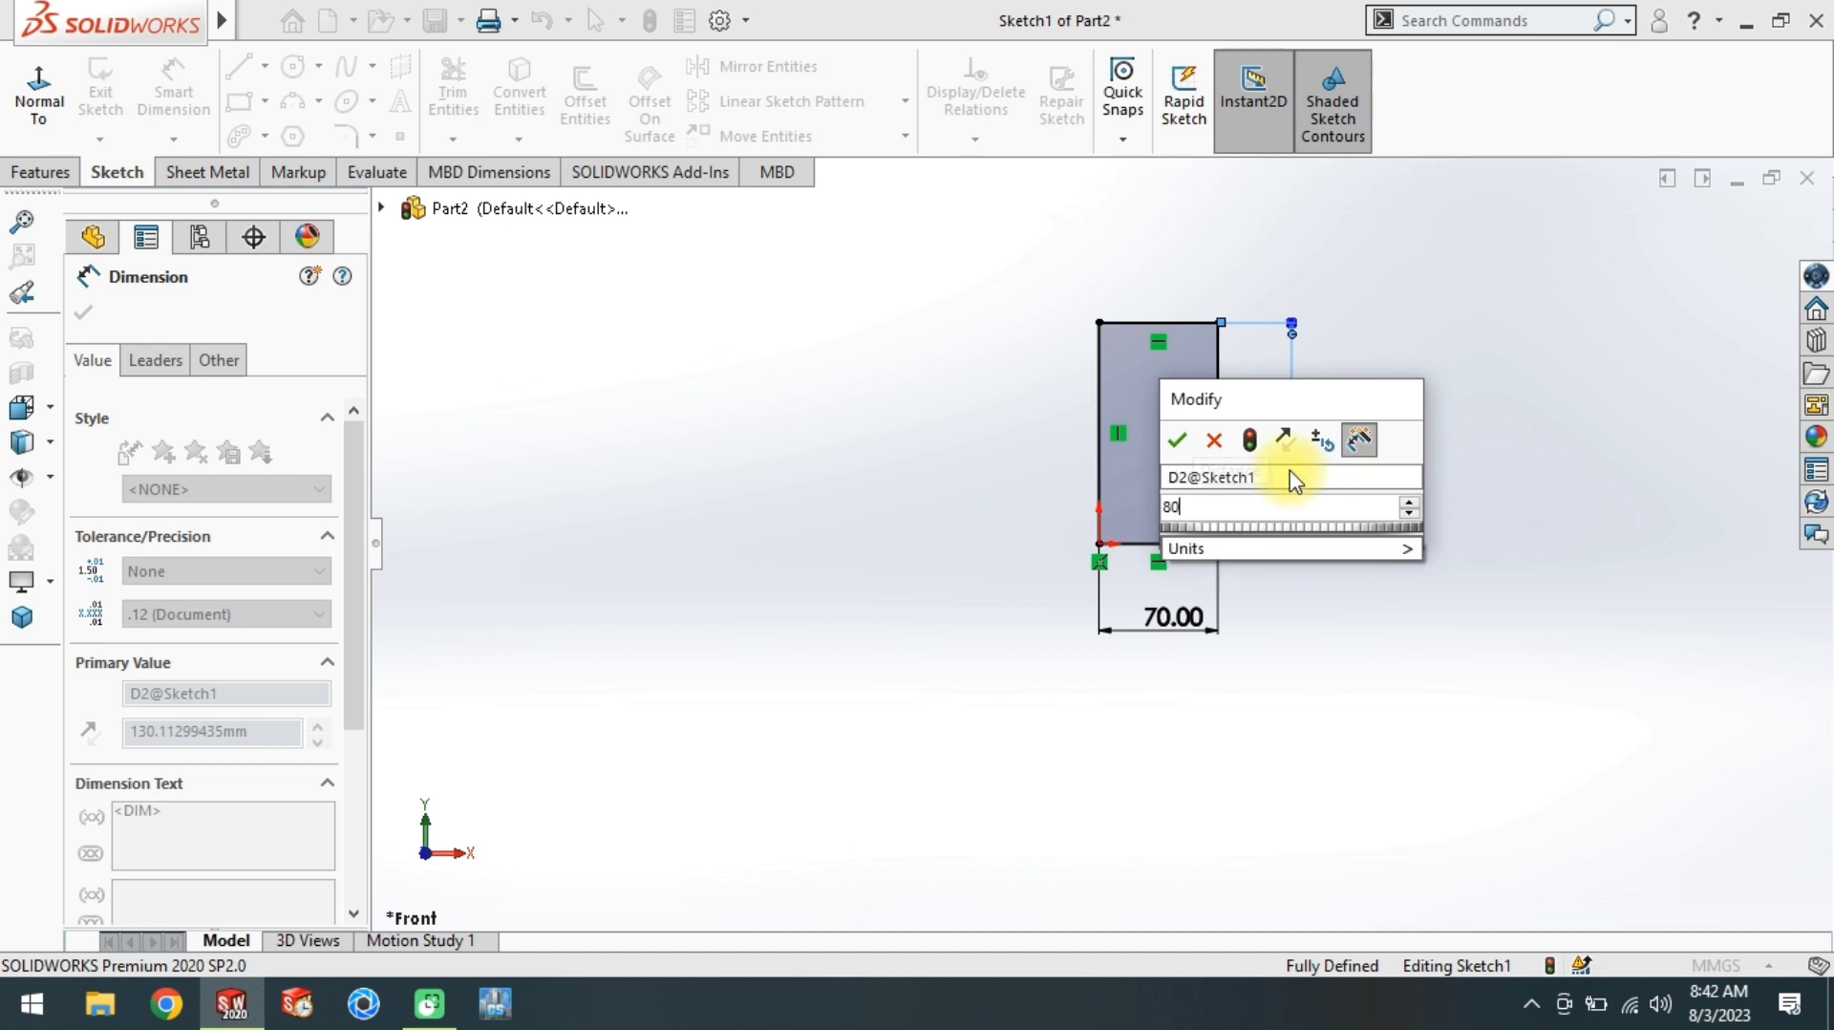
key("Return")
key("f")
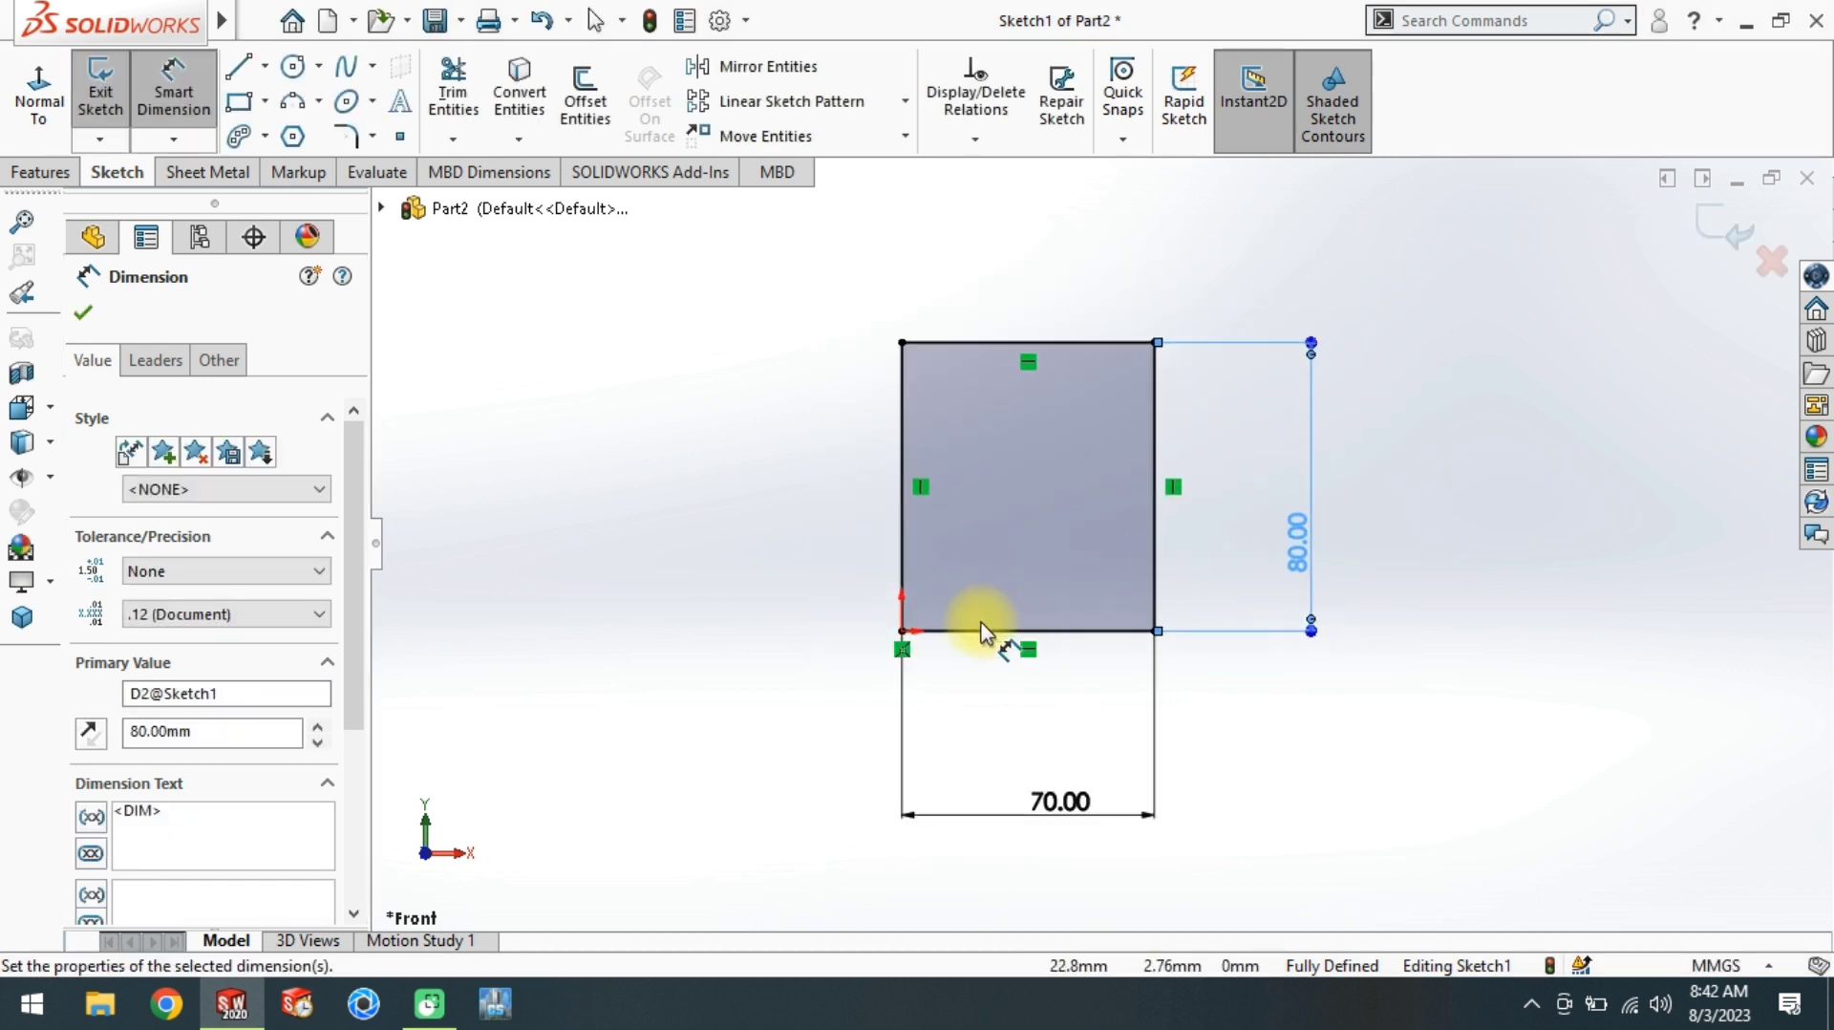
scroll(951, 628, "down", 2)
scroll(949, 634, "down", 1)
scroll(1103, 535, "up", 2)
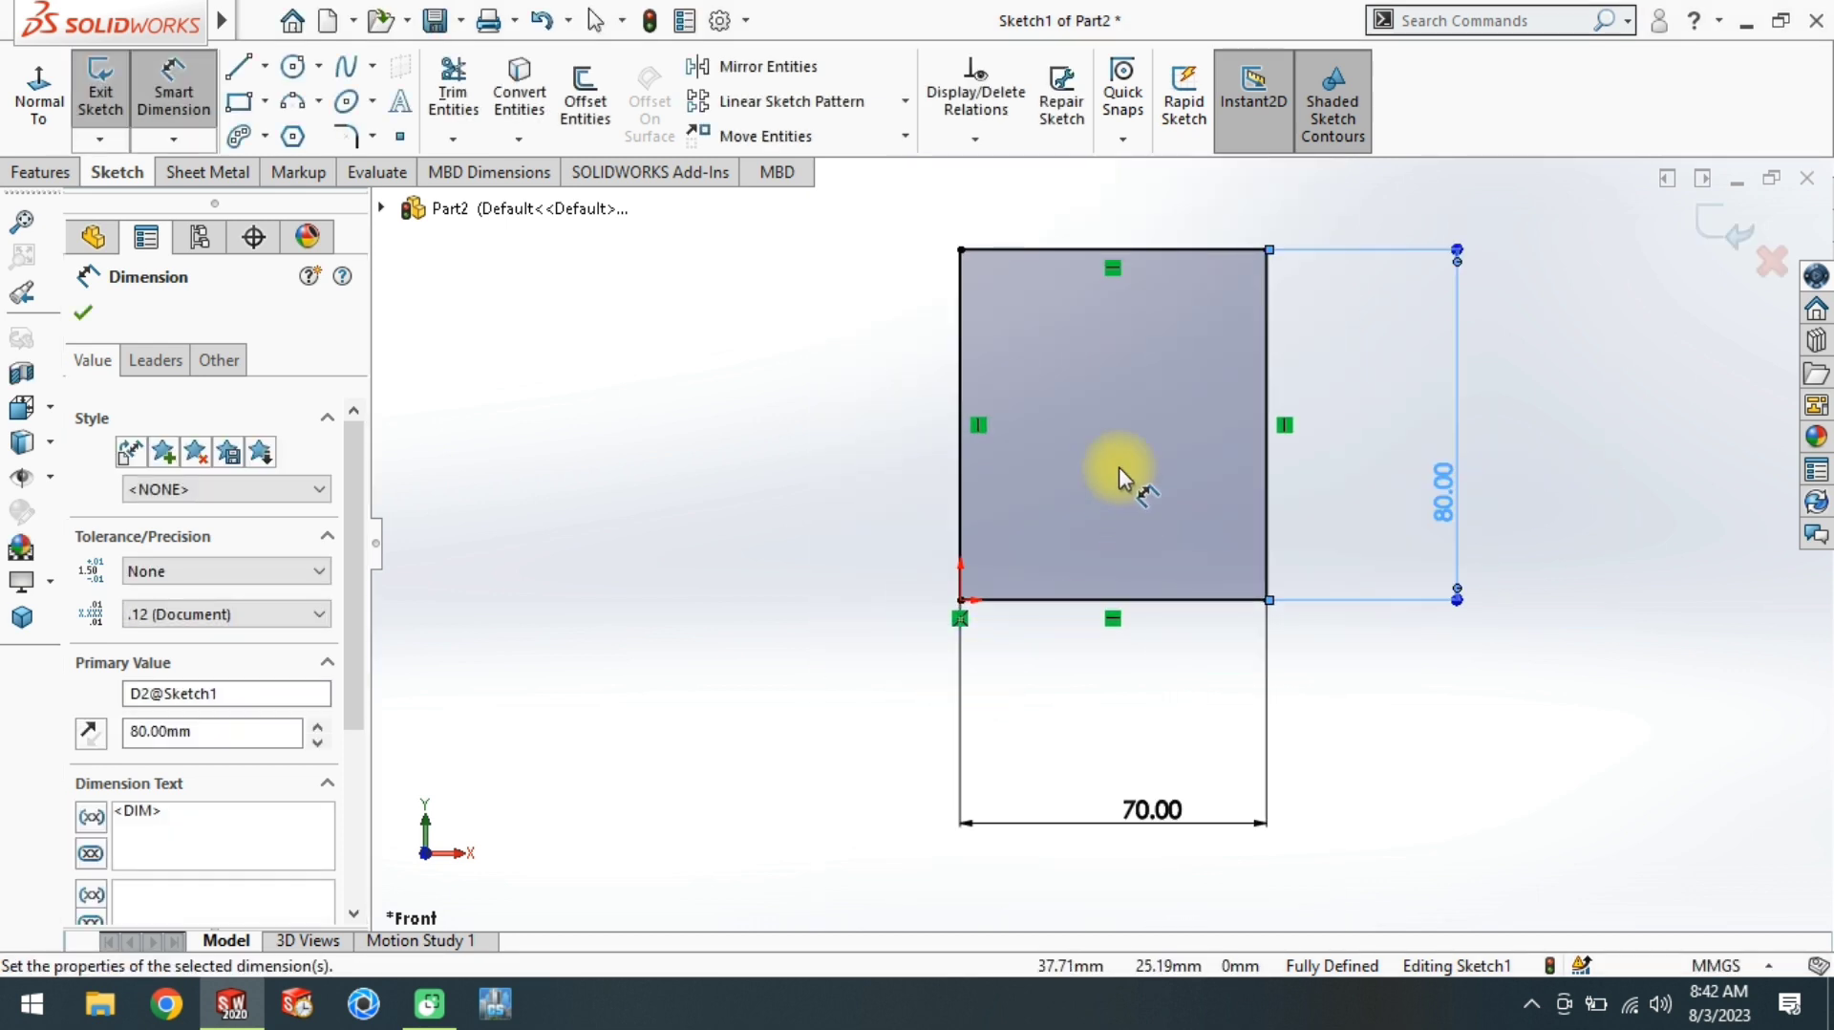
right_click_drag(1118, 449, 1114, 278)
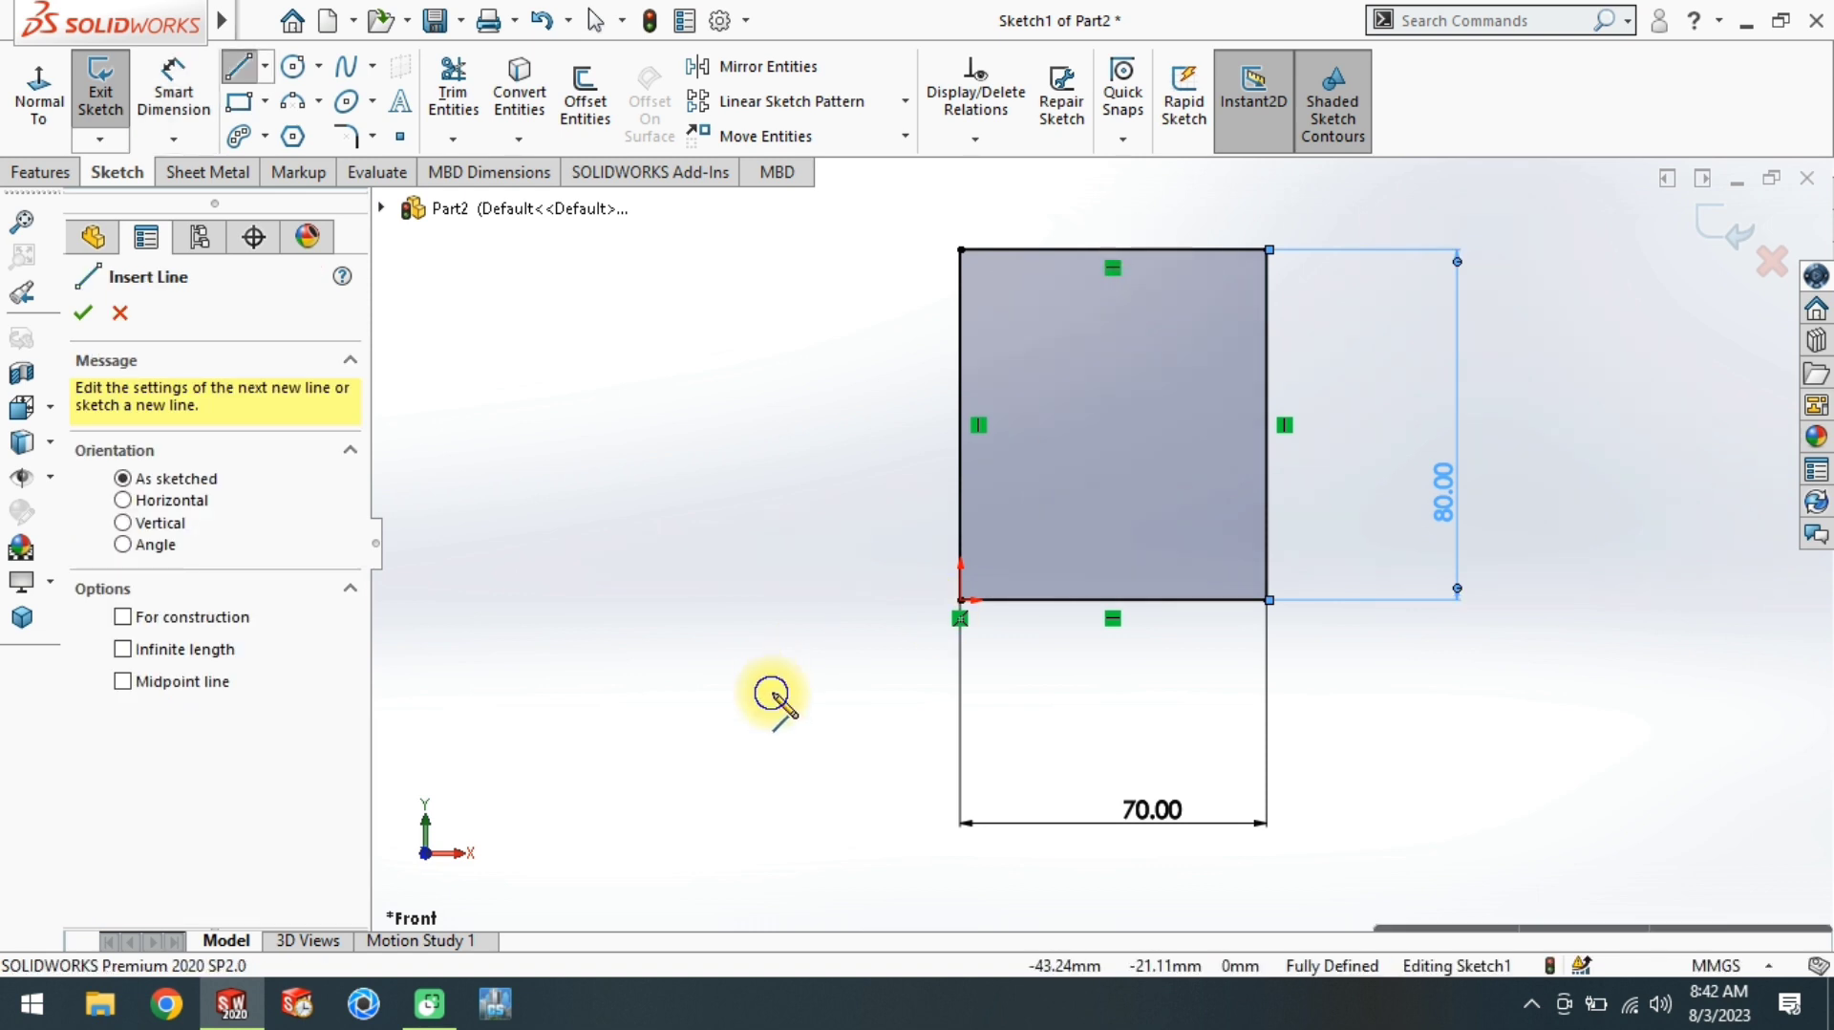
Step: Draw two circles near the lower left and lower right of the rectangle
left_click(173, 91)
right_click_drag(573, 559, 699, 545)
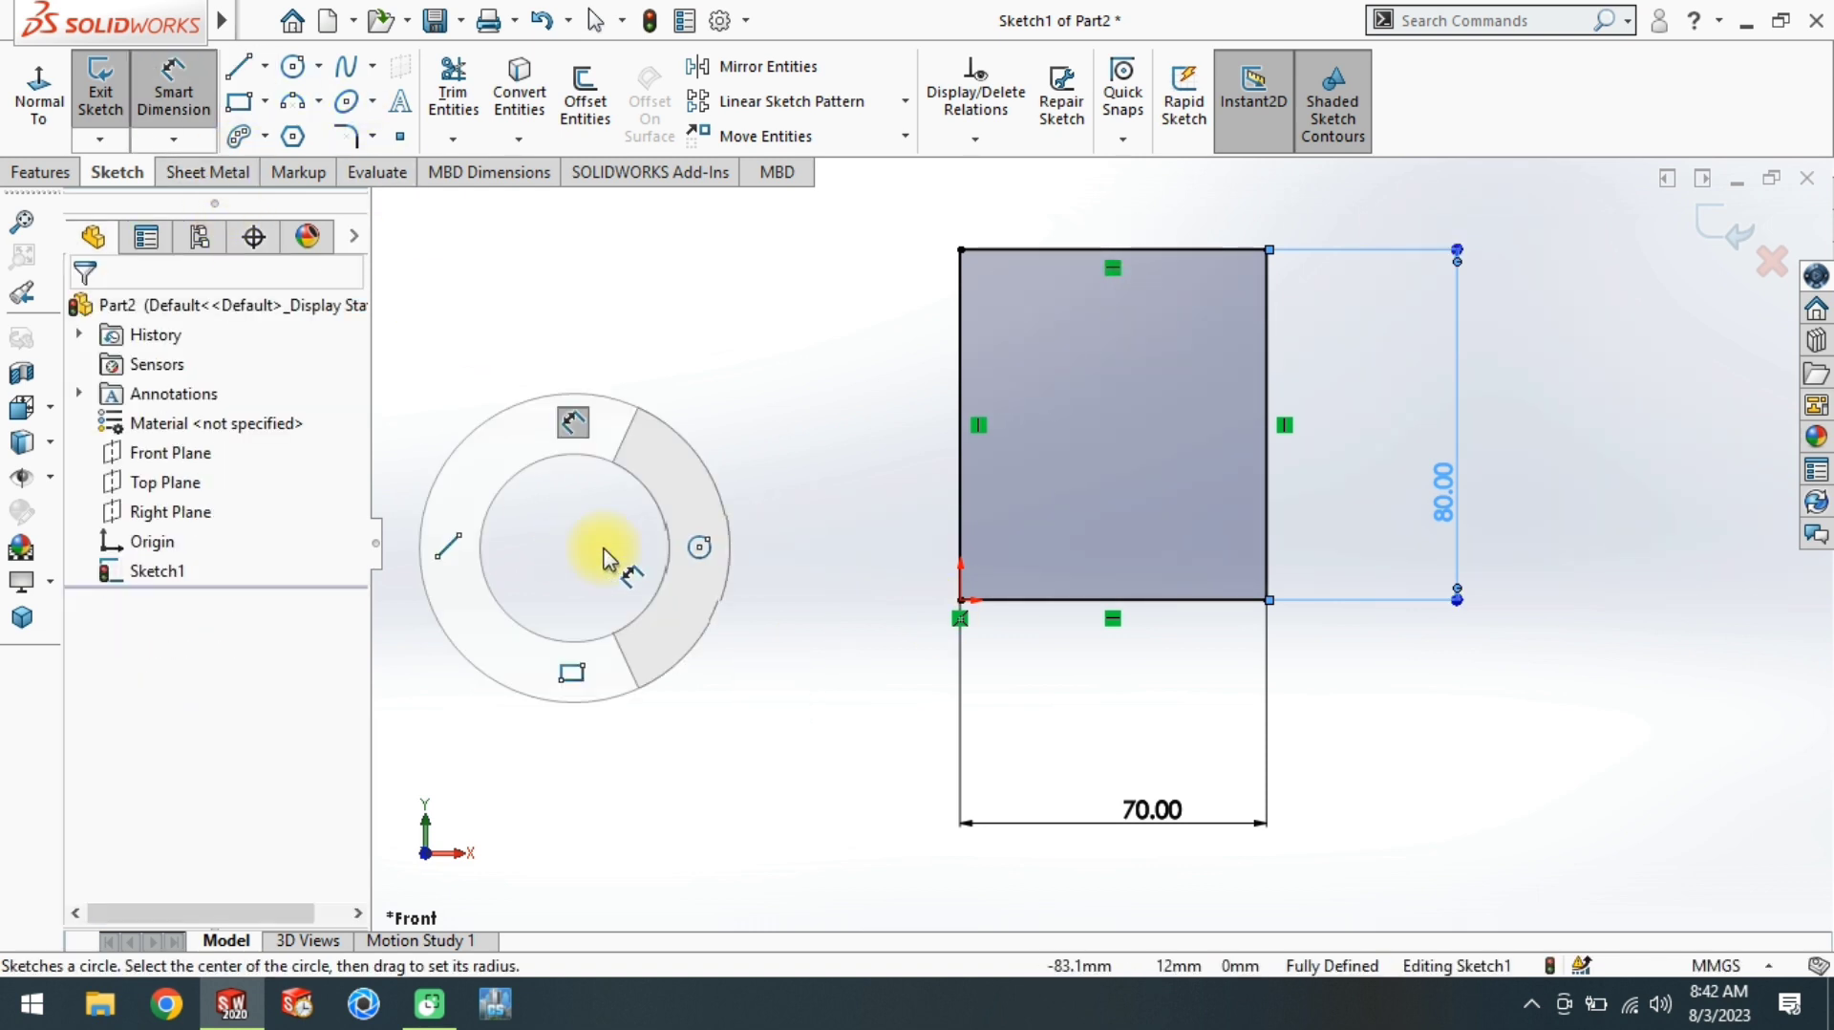
left_click(1025, 527)
left_click(1005, 557)
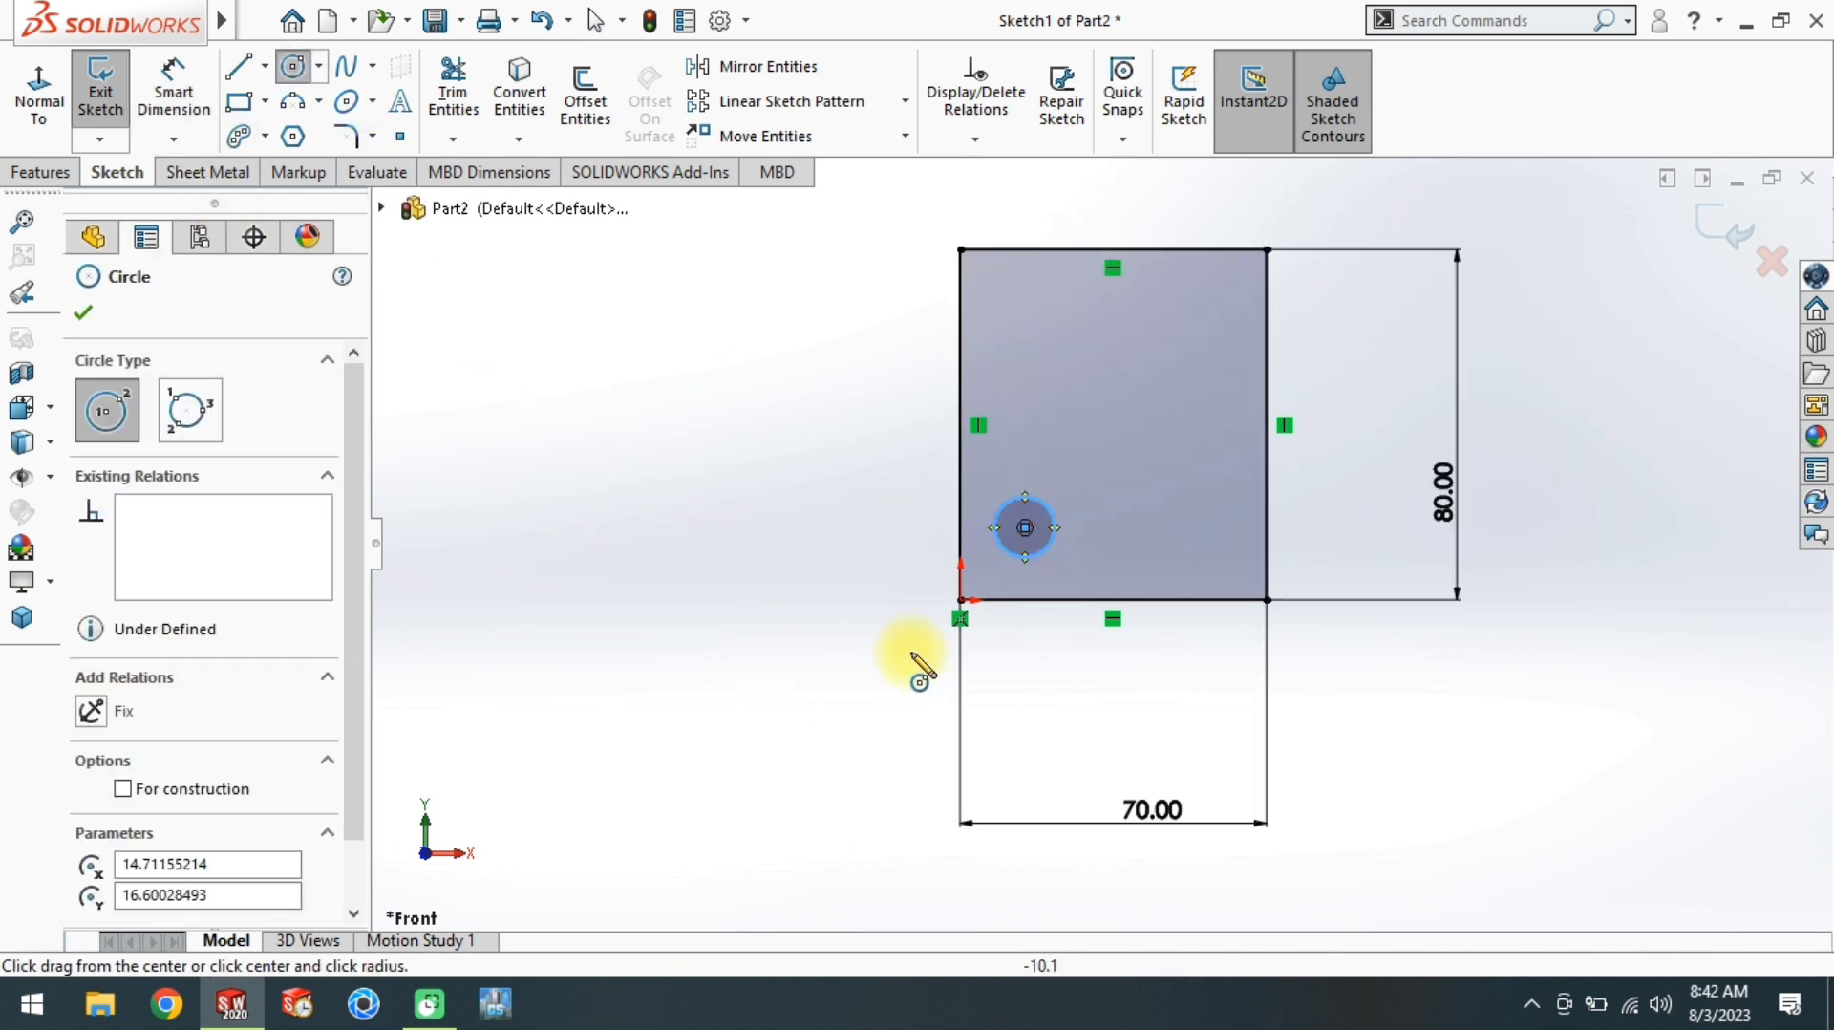
left_click_drag(1226, 527, 1222, 557)
Step: Dimension both circles to Ø10 mm
right_click_drag(892, 688, 908, 612)
left_click(1045, 494)
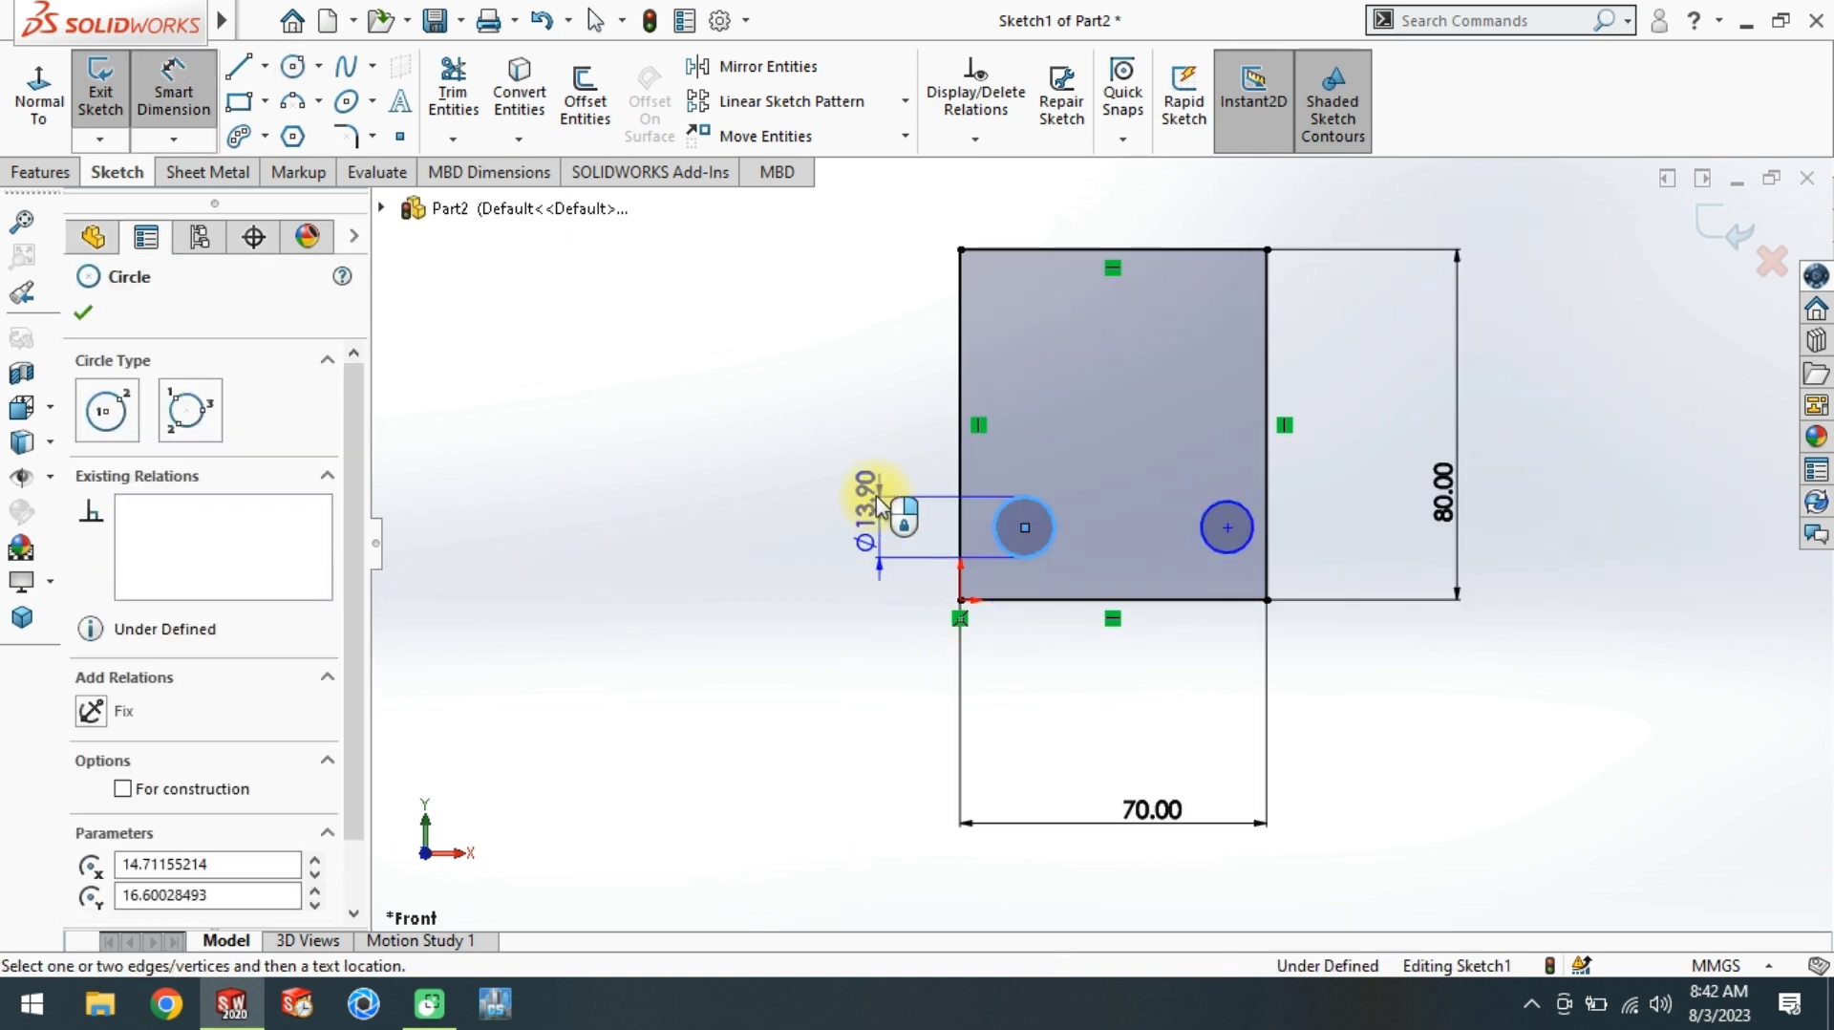
left_click(879, 483)
type("10")
key("Return")
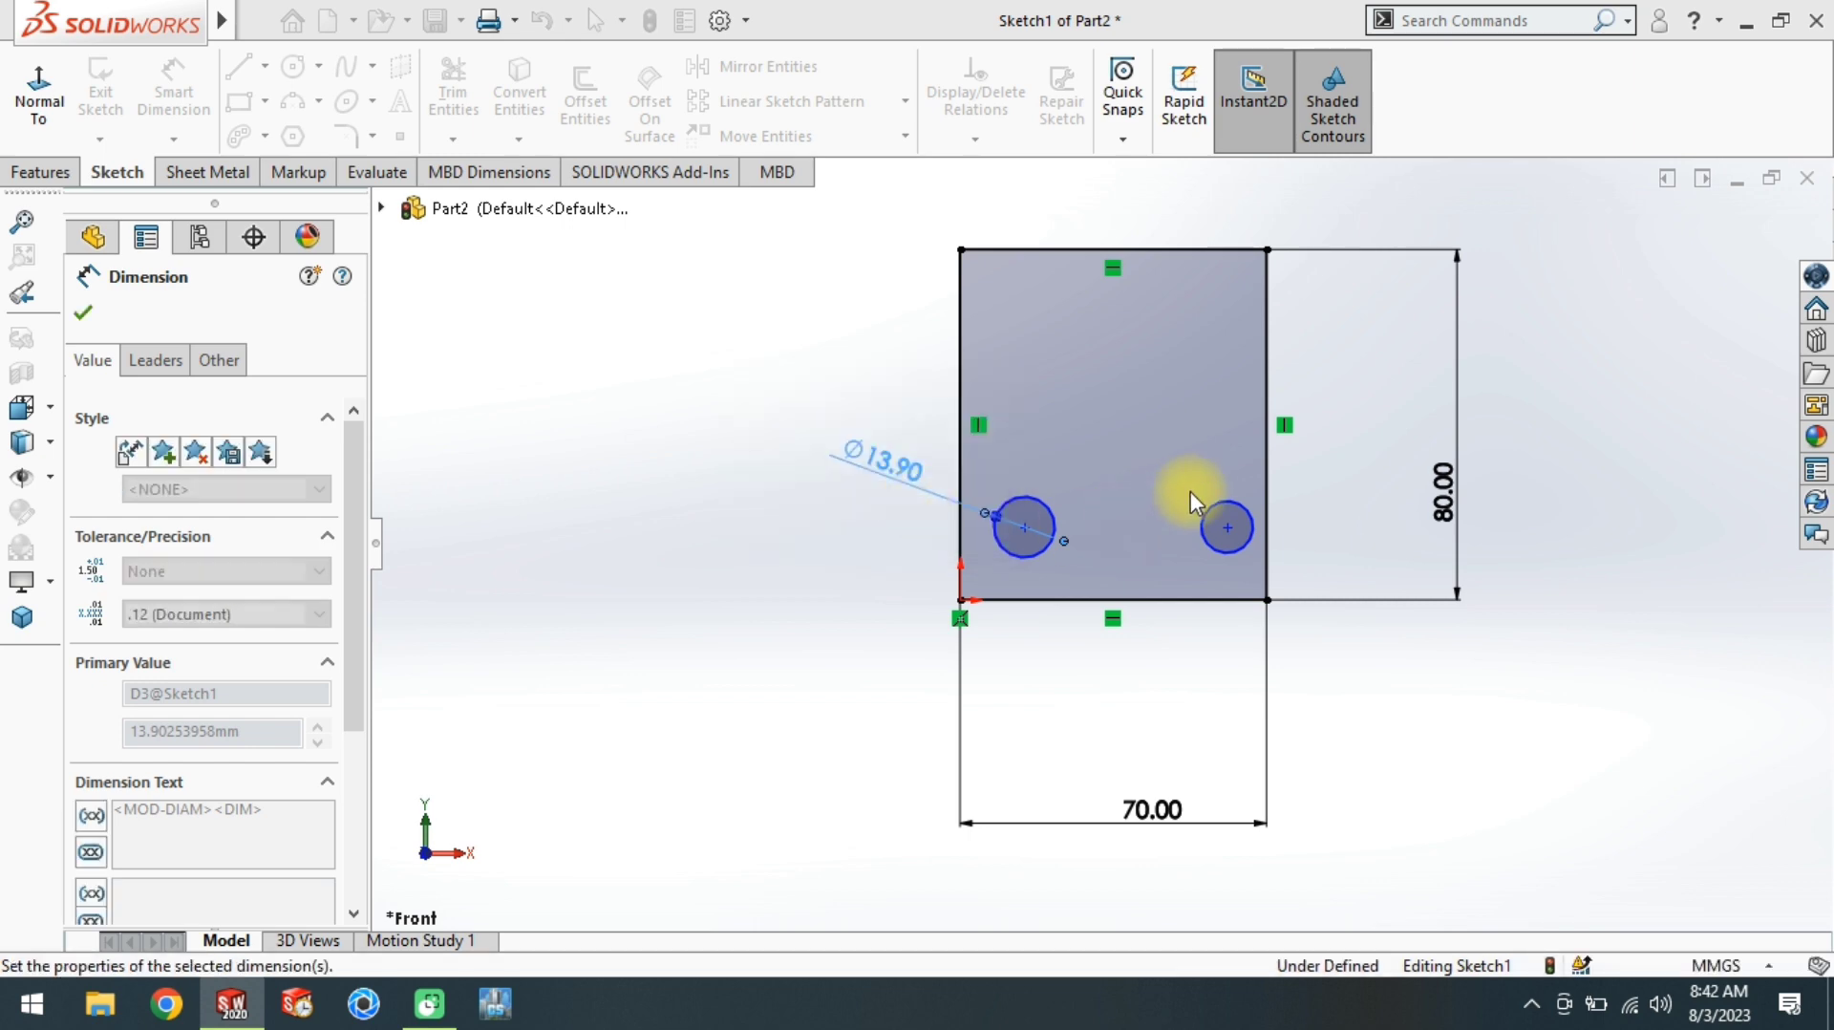
left_click(1223, 501)
left_click(1338, 443)
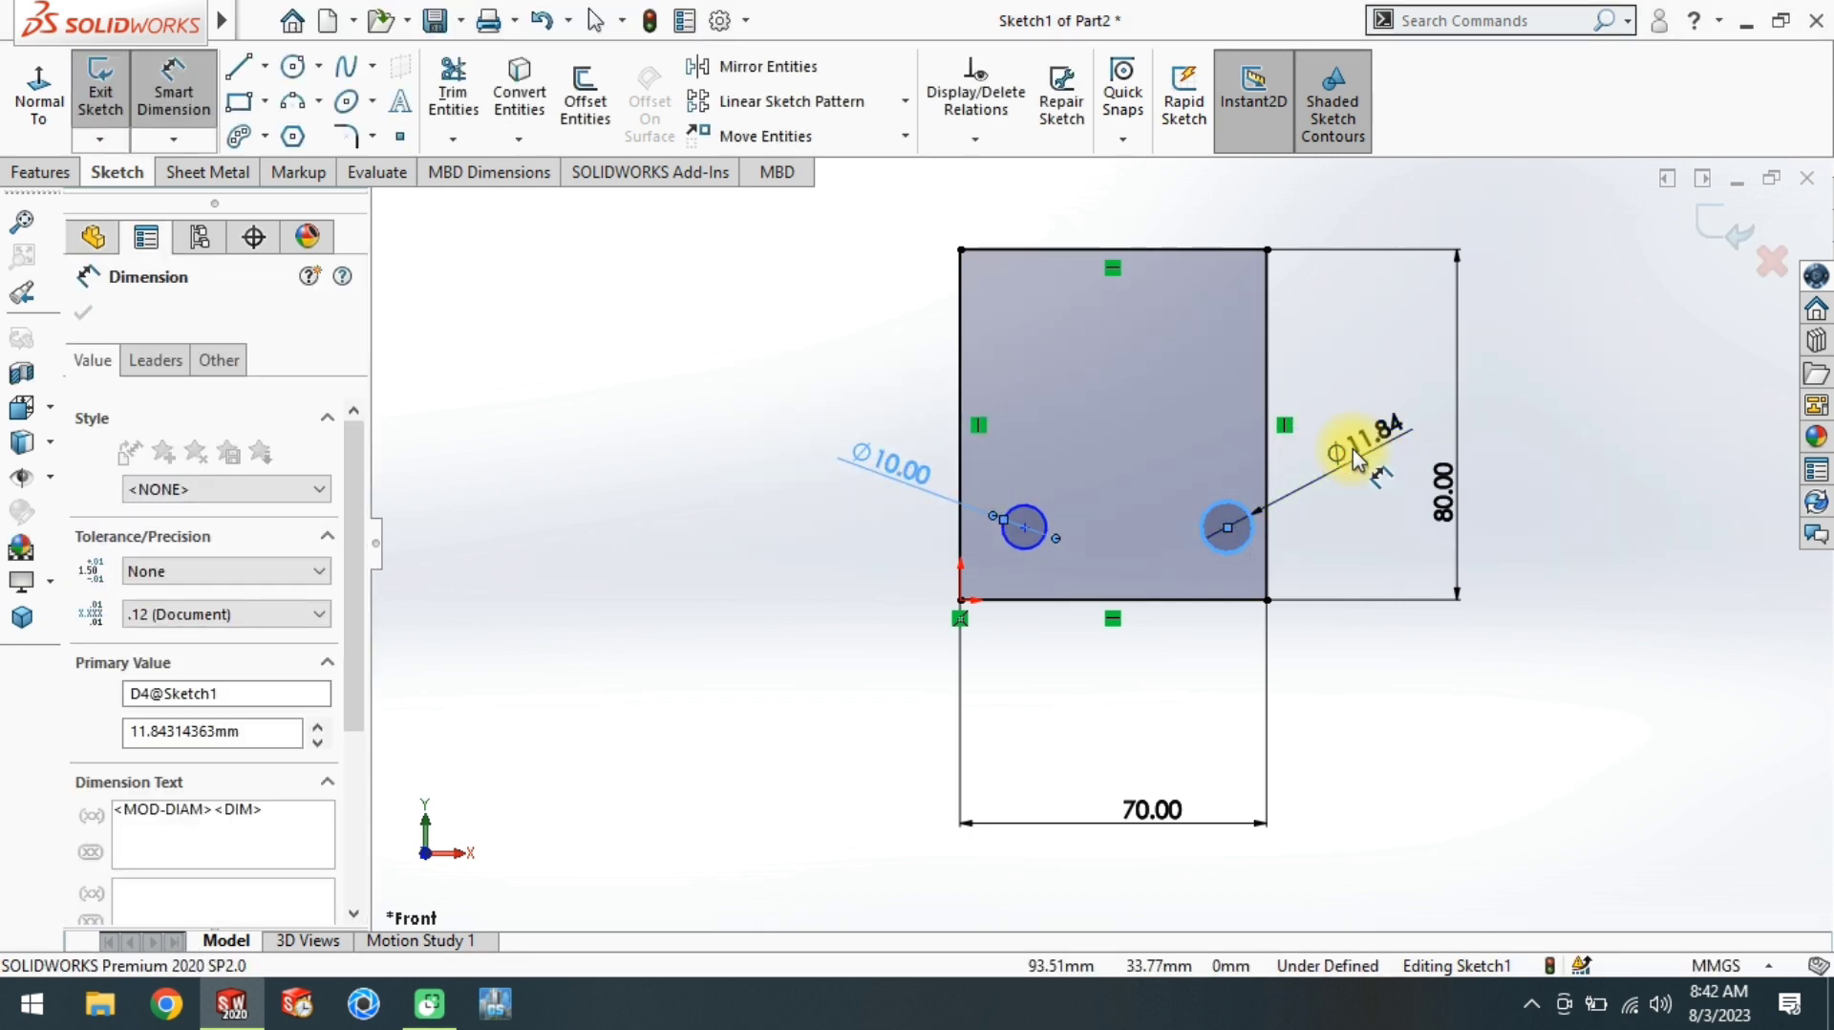
type("10")
key("Return")
Step: Locate each circle 15 mm from its nearest side edge
left_click(1252, 541)
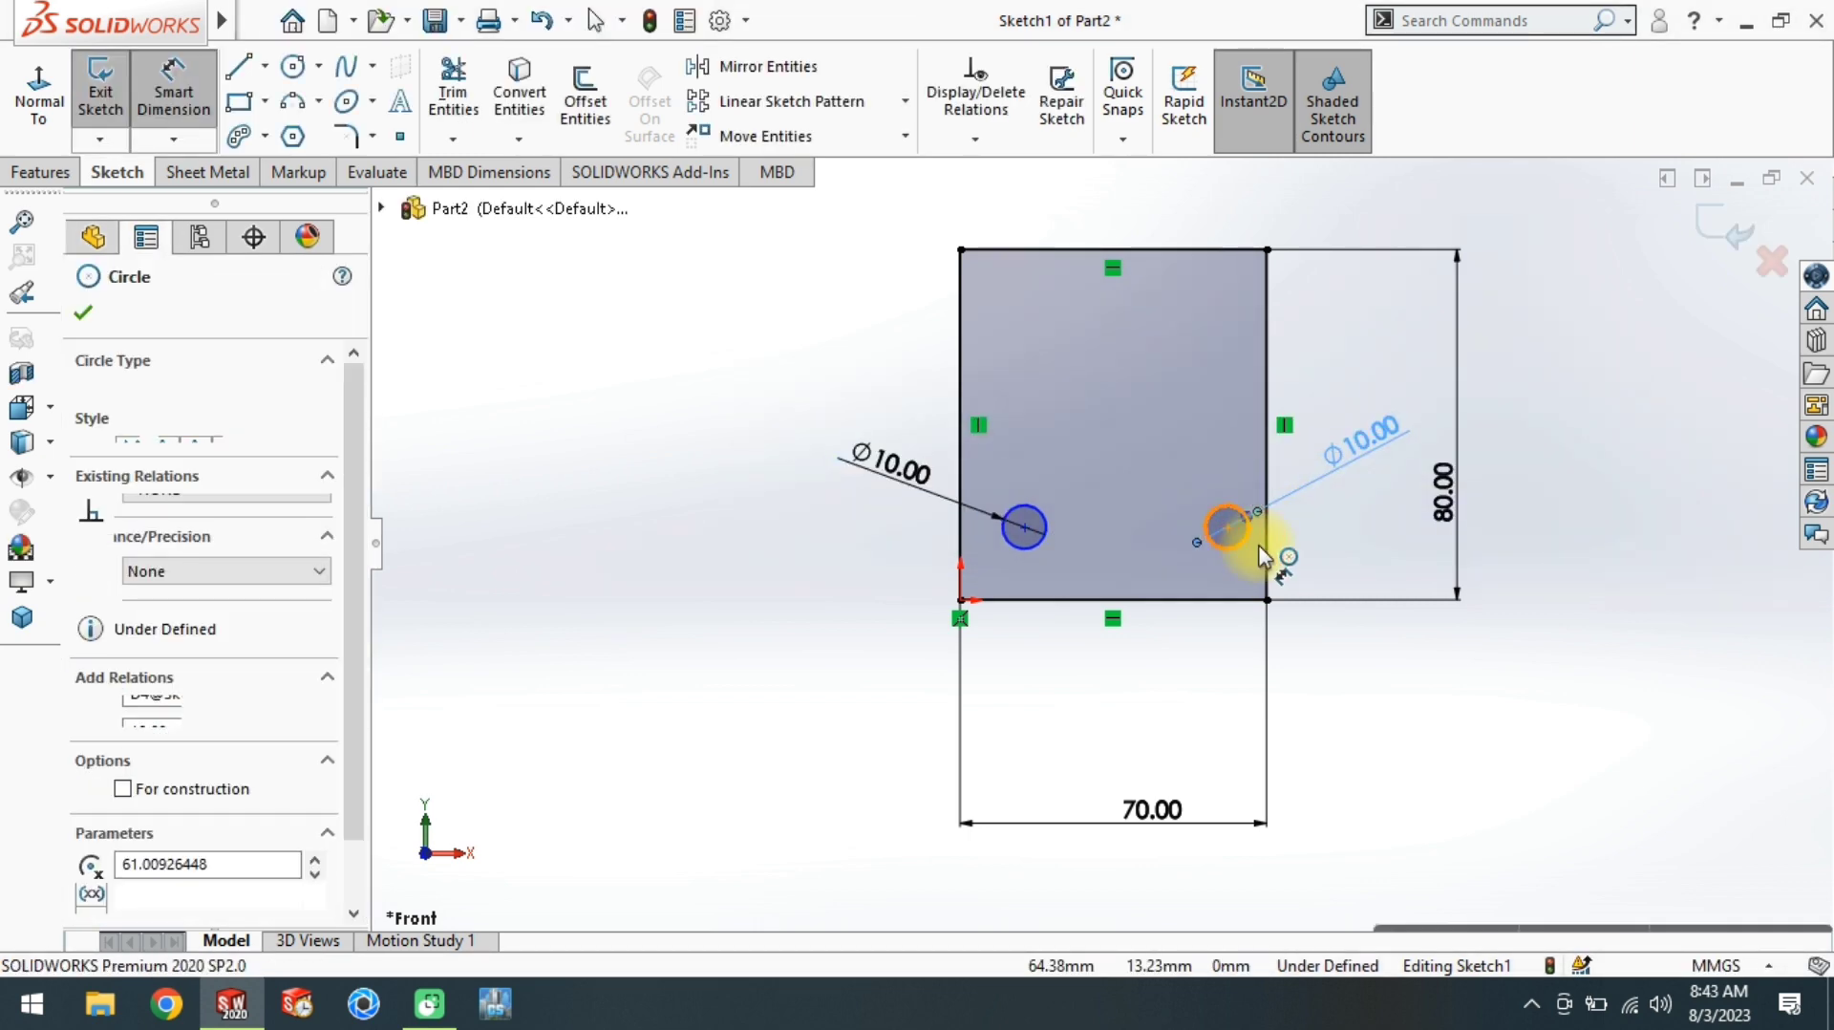
left_click(1268, 554)
left_click(1322, 543)
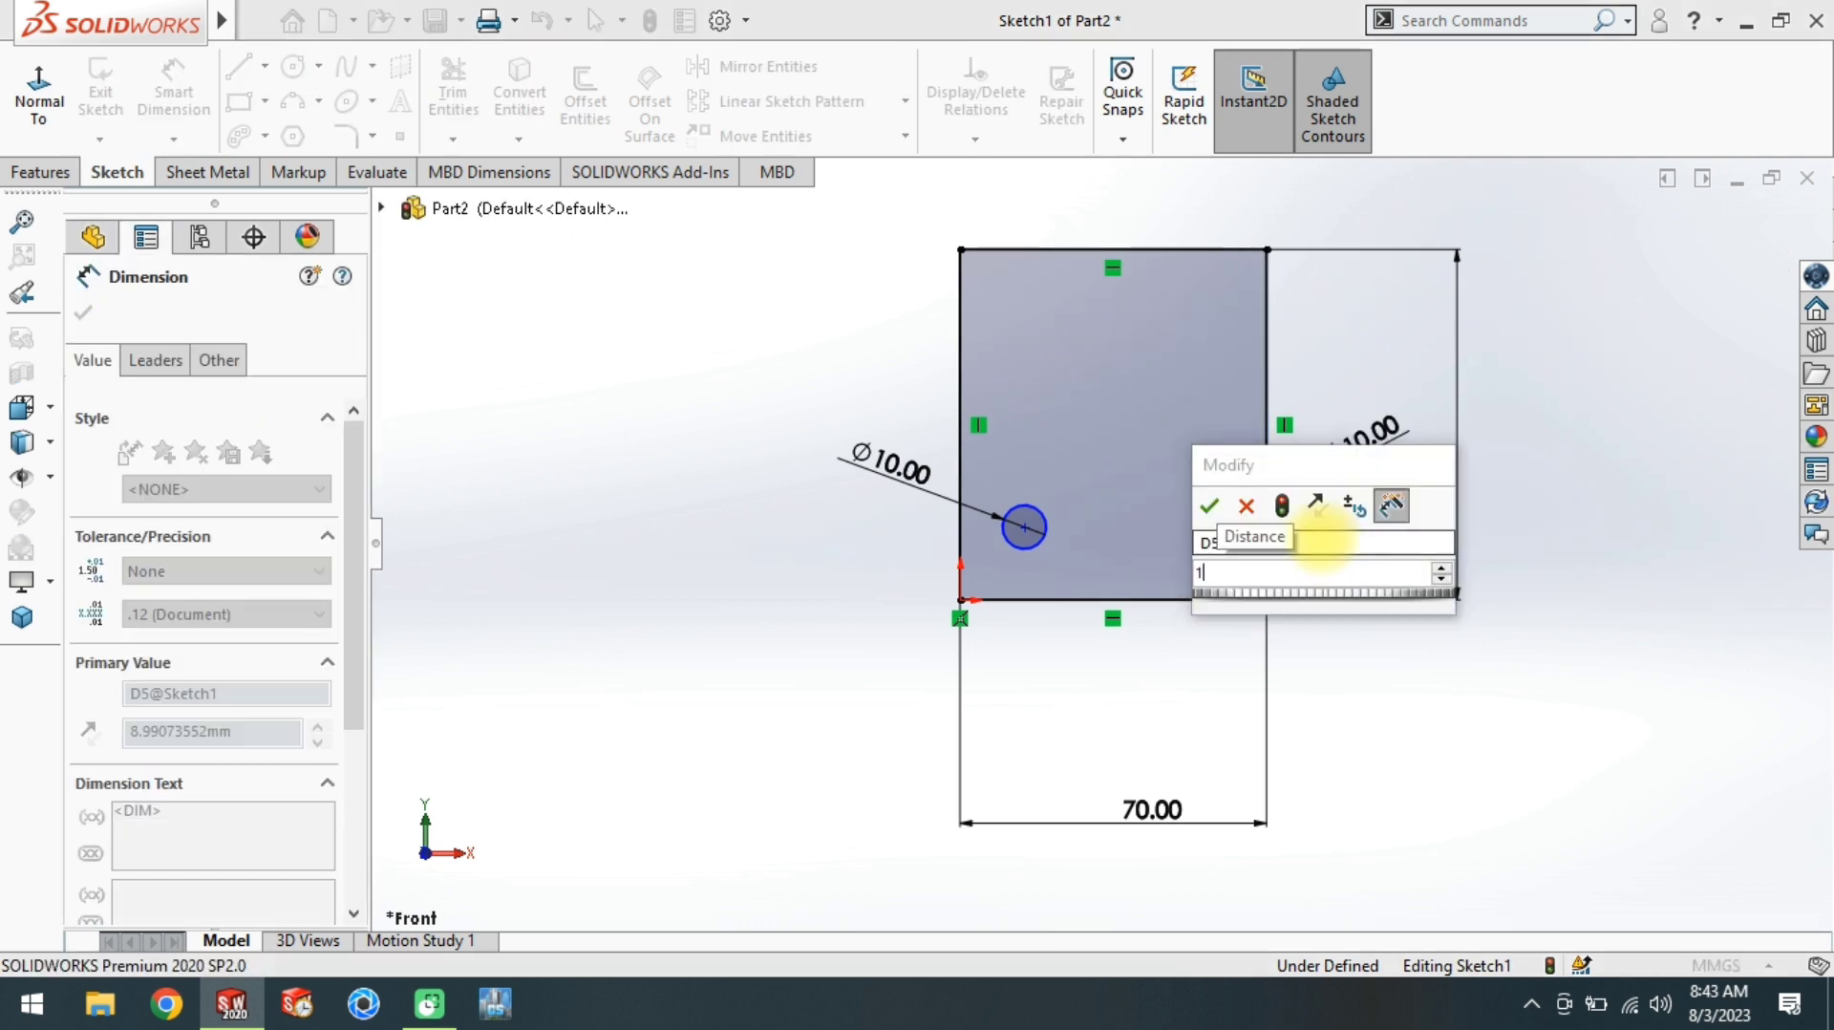
type("15")
key("Return")
left_click(1005, 535)
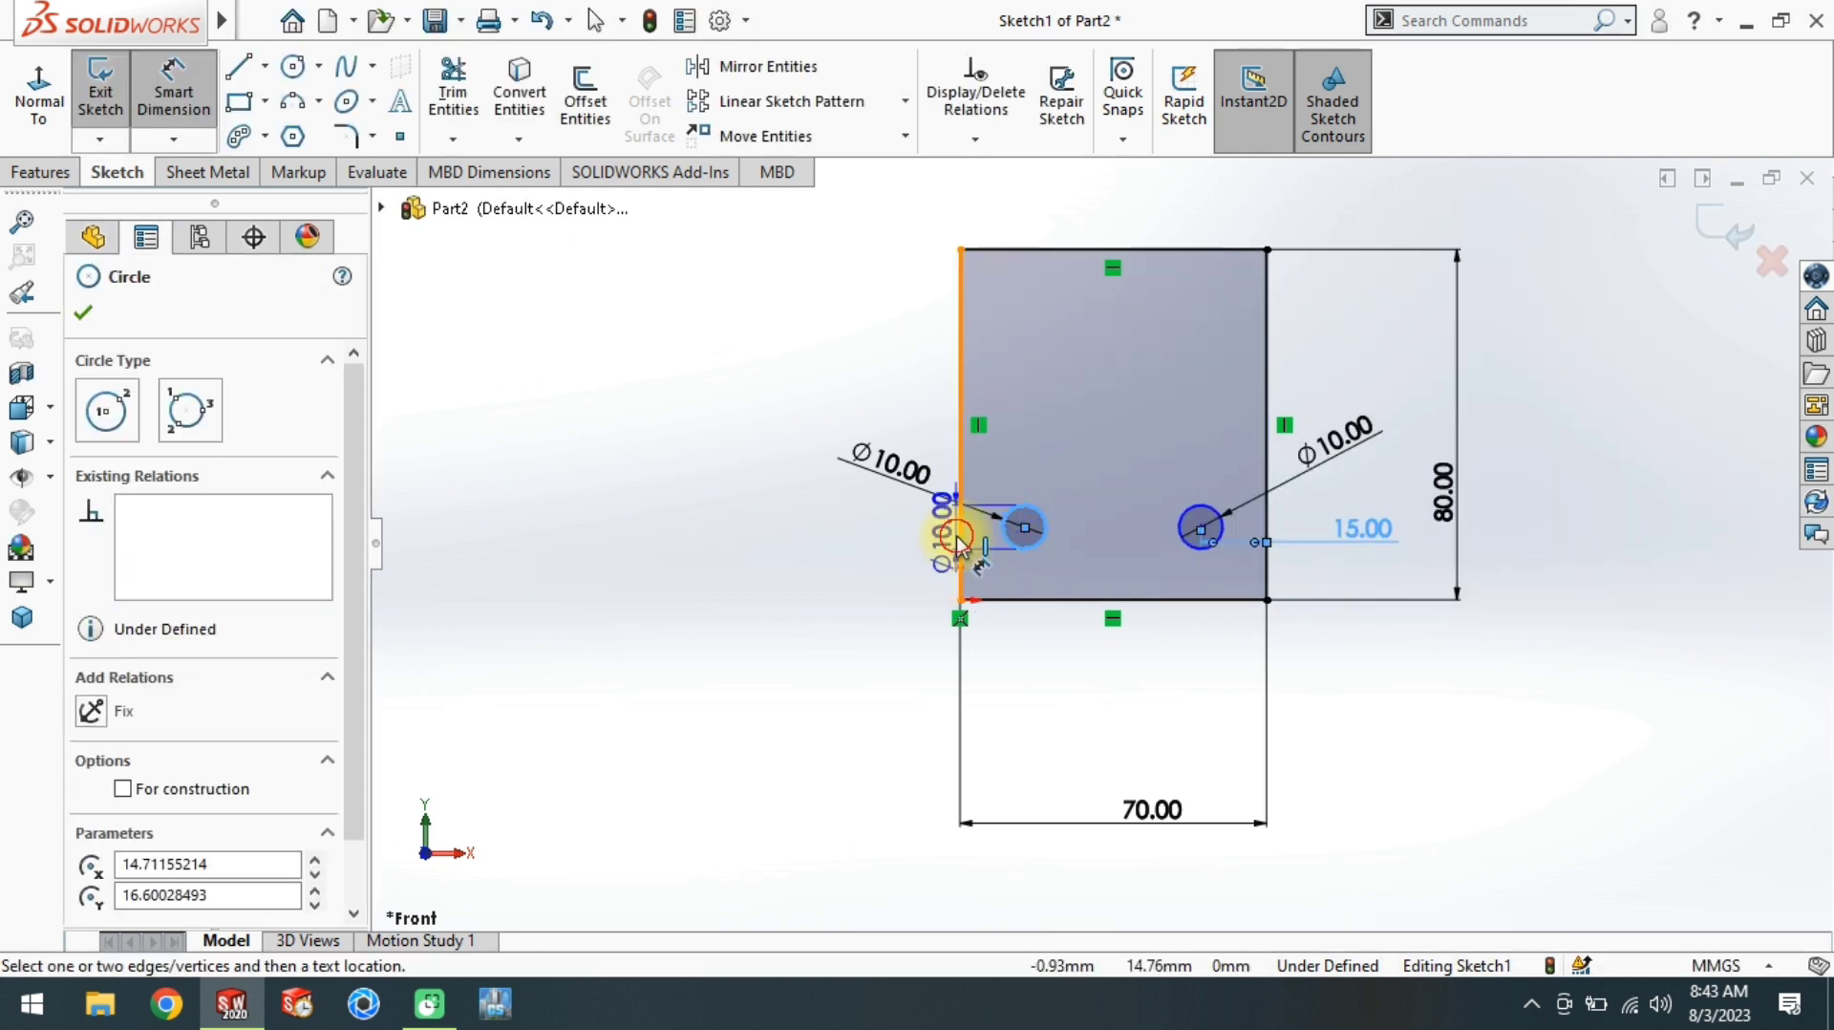
left_click(961, 535)
left_click(910, 543)
type("15")
key("Return")
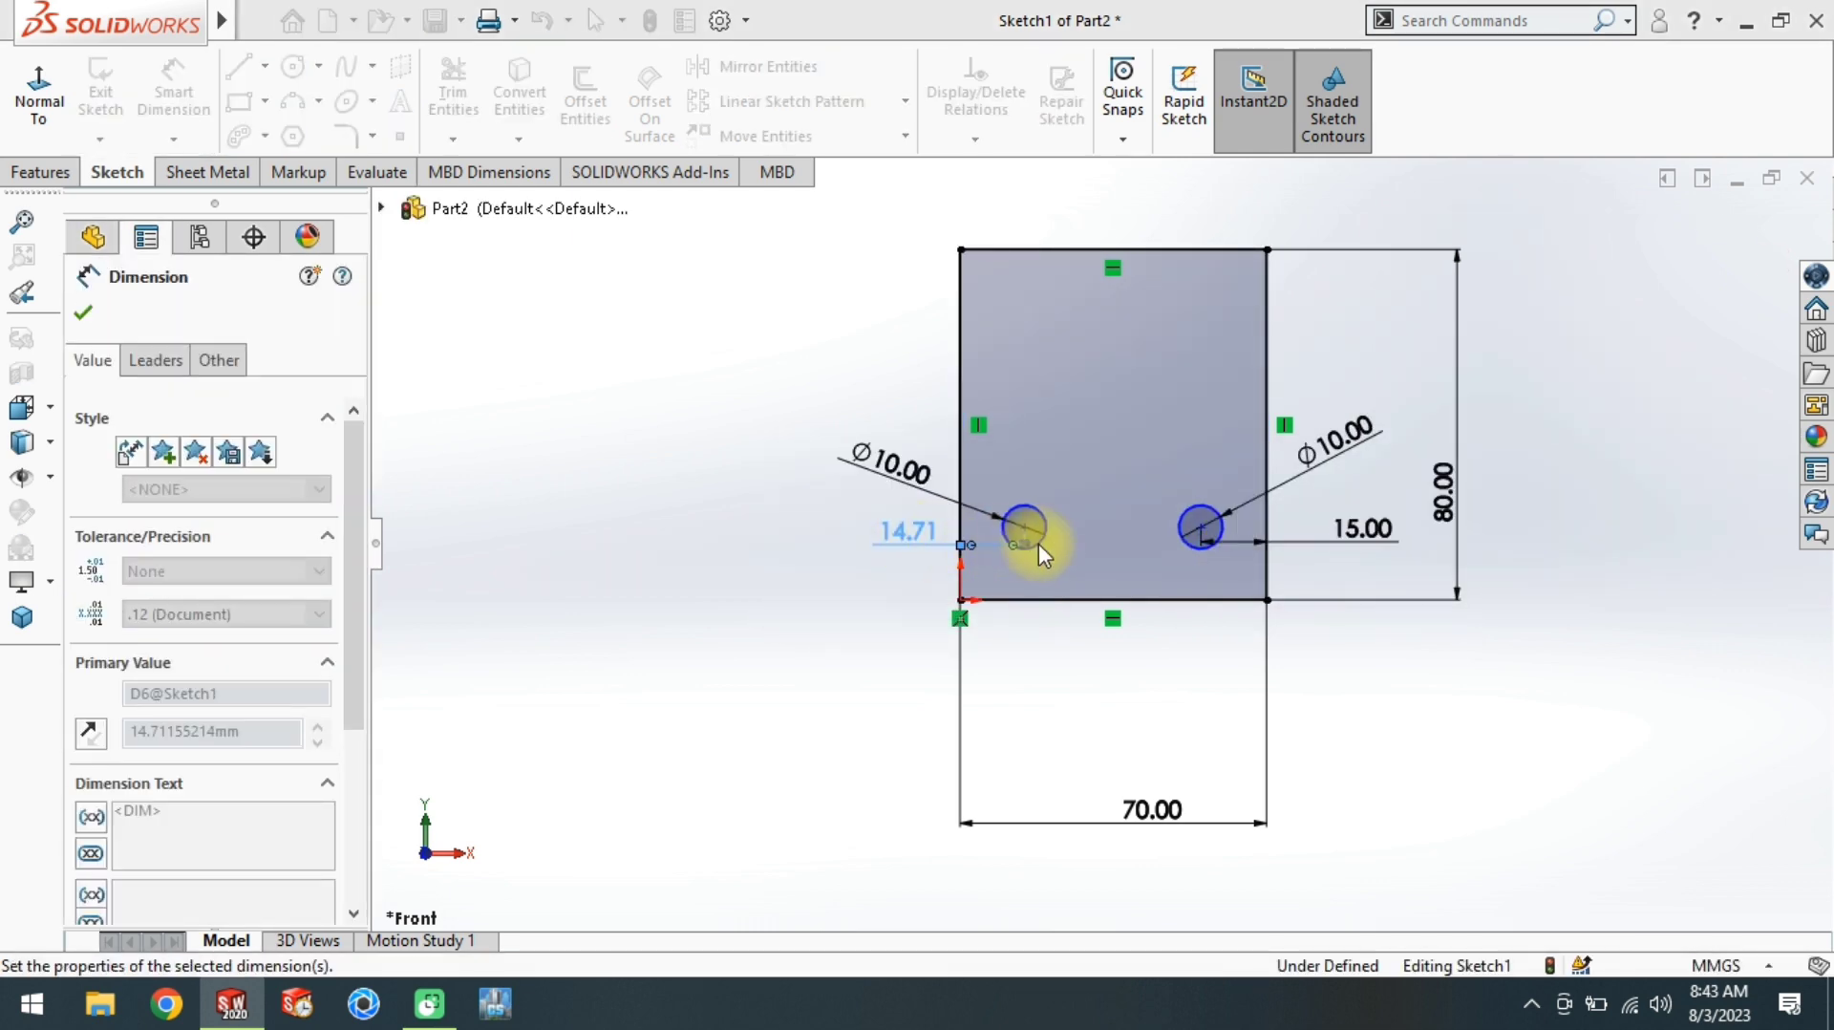
Step: Place both circles 15 mm above the bottom edge, fully defining the sketch
left_click(1047, 568)
left_click(994, 600)
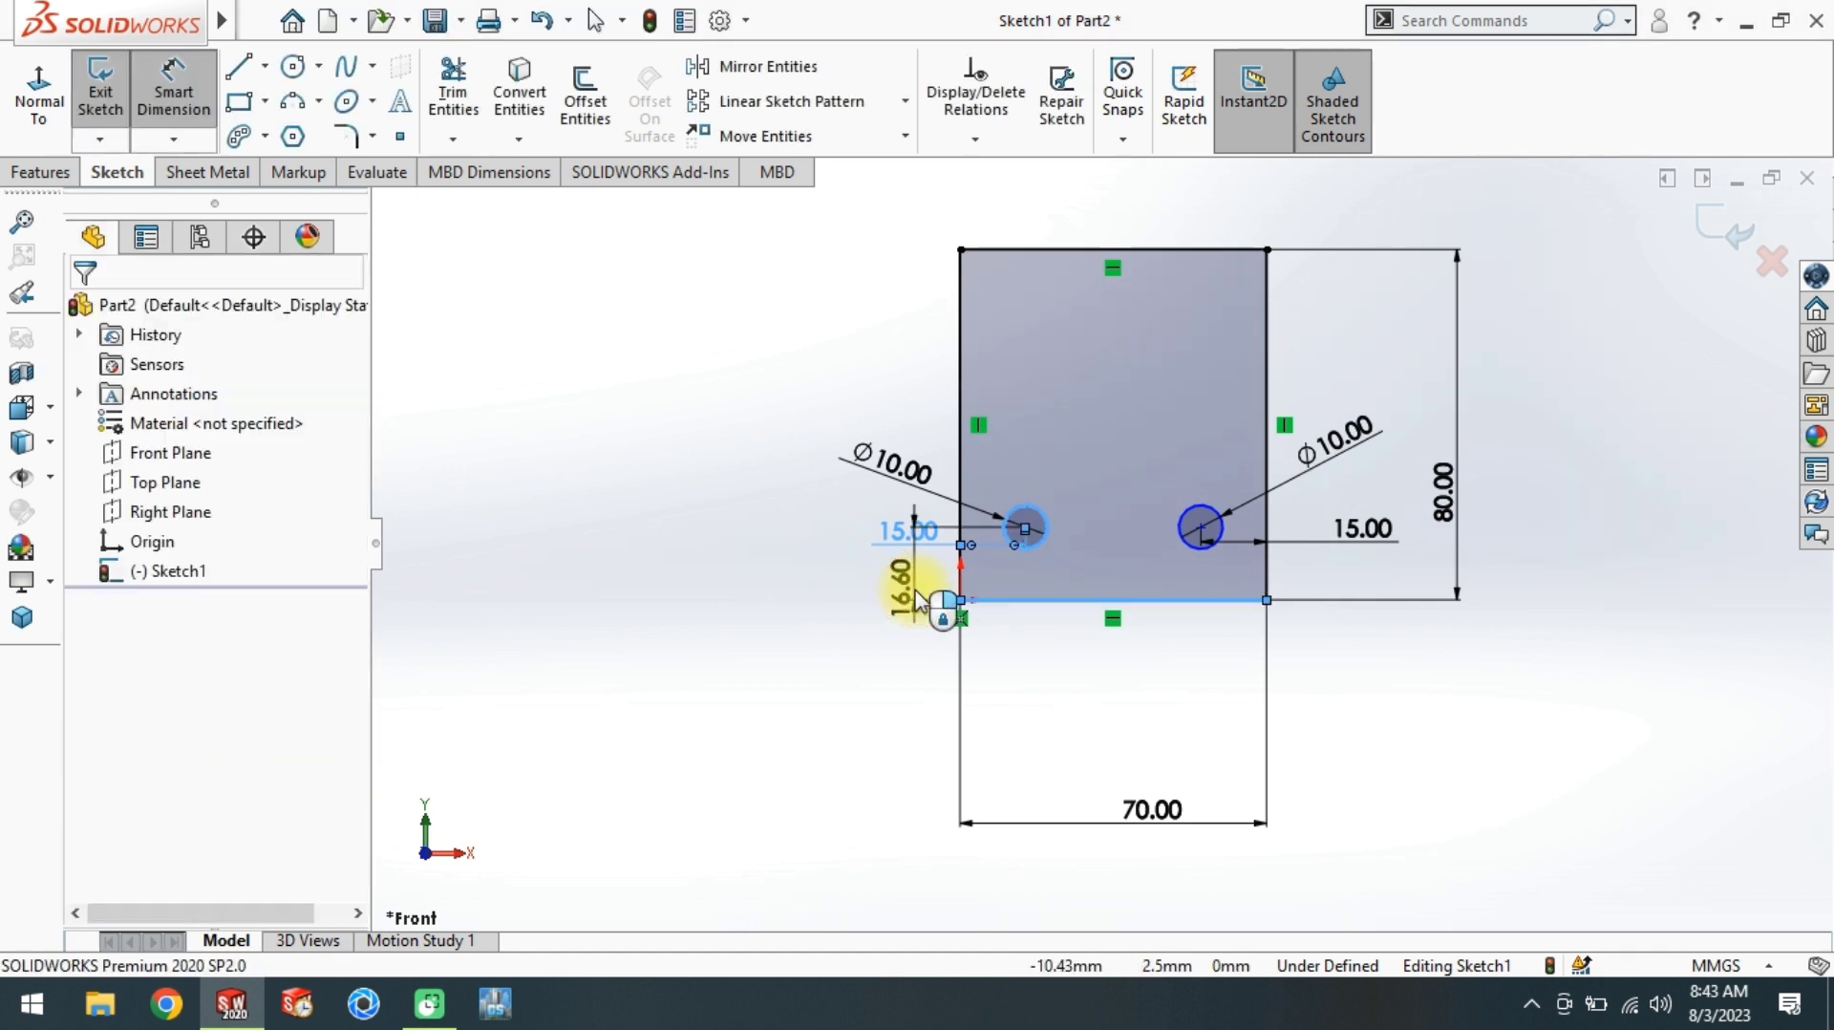
left_click(918, 589)
type("15")
key("Return")
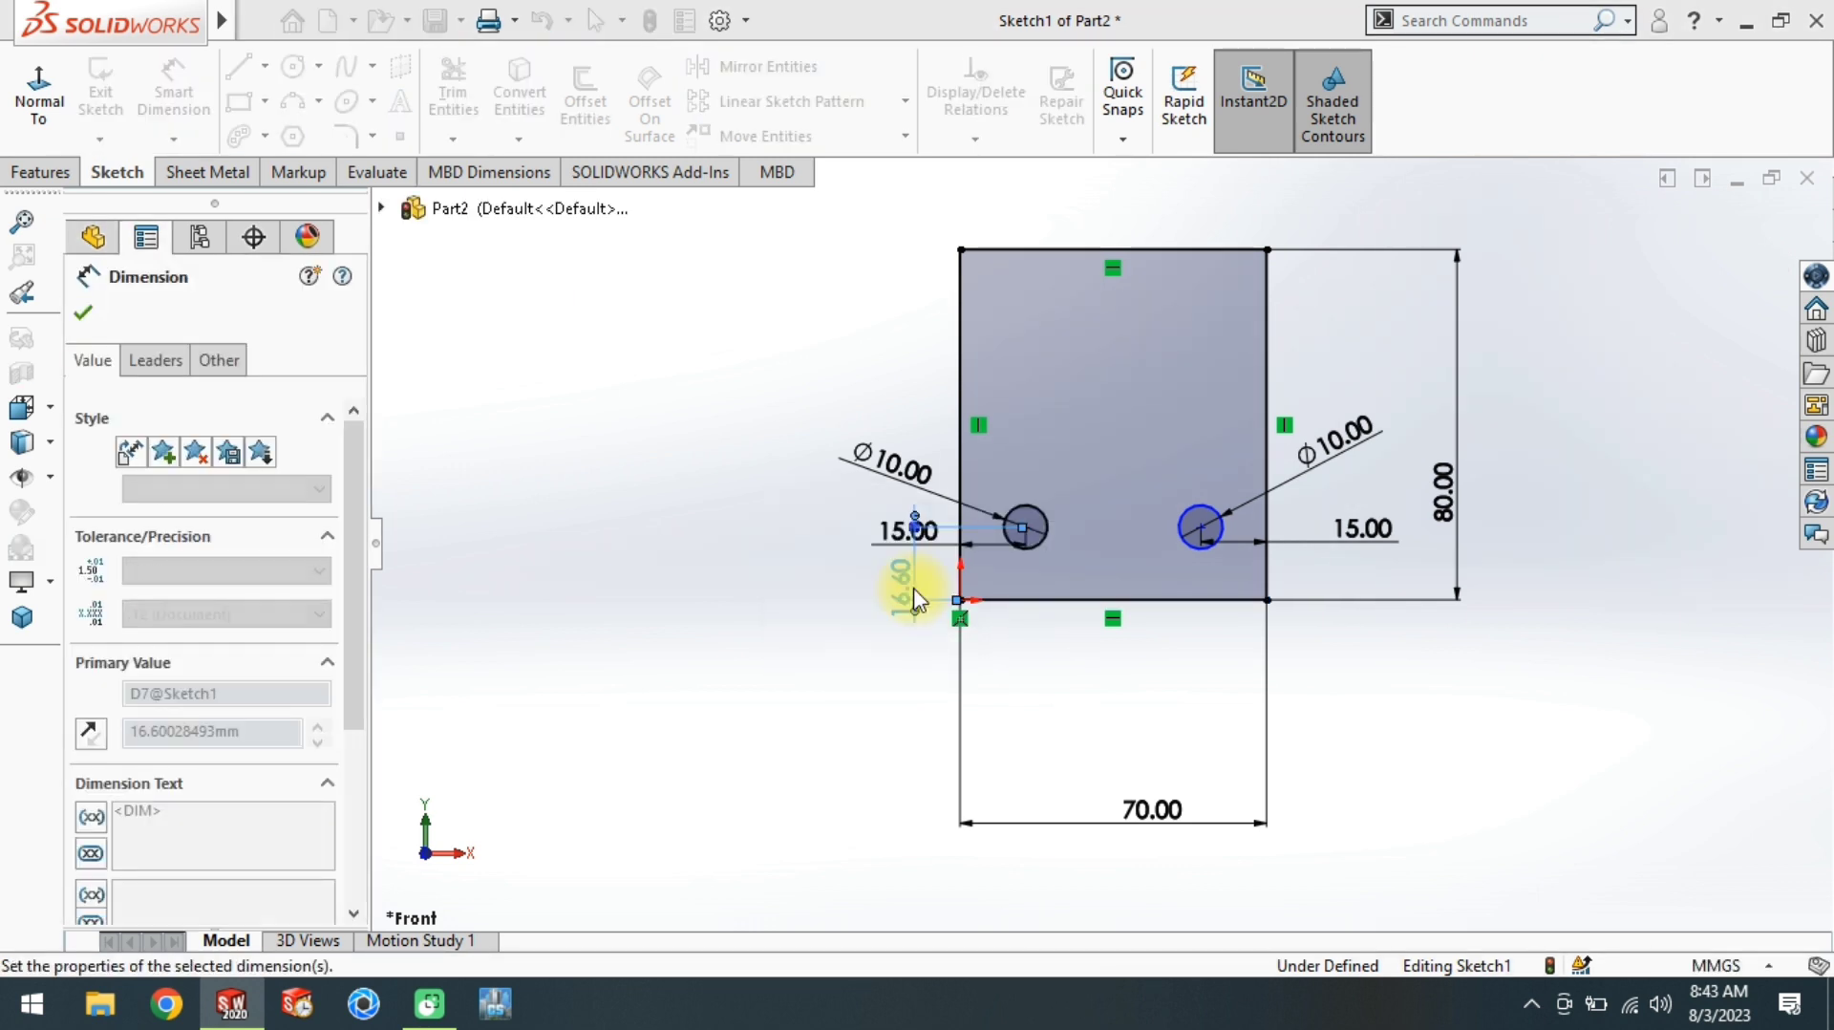
left_click(1202, 560)
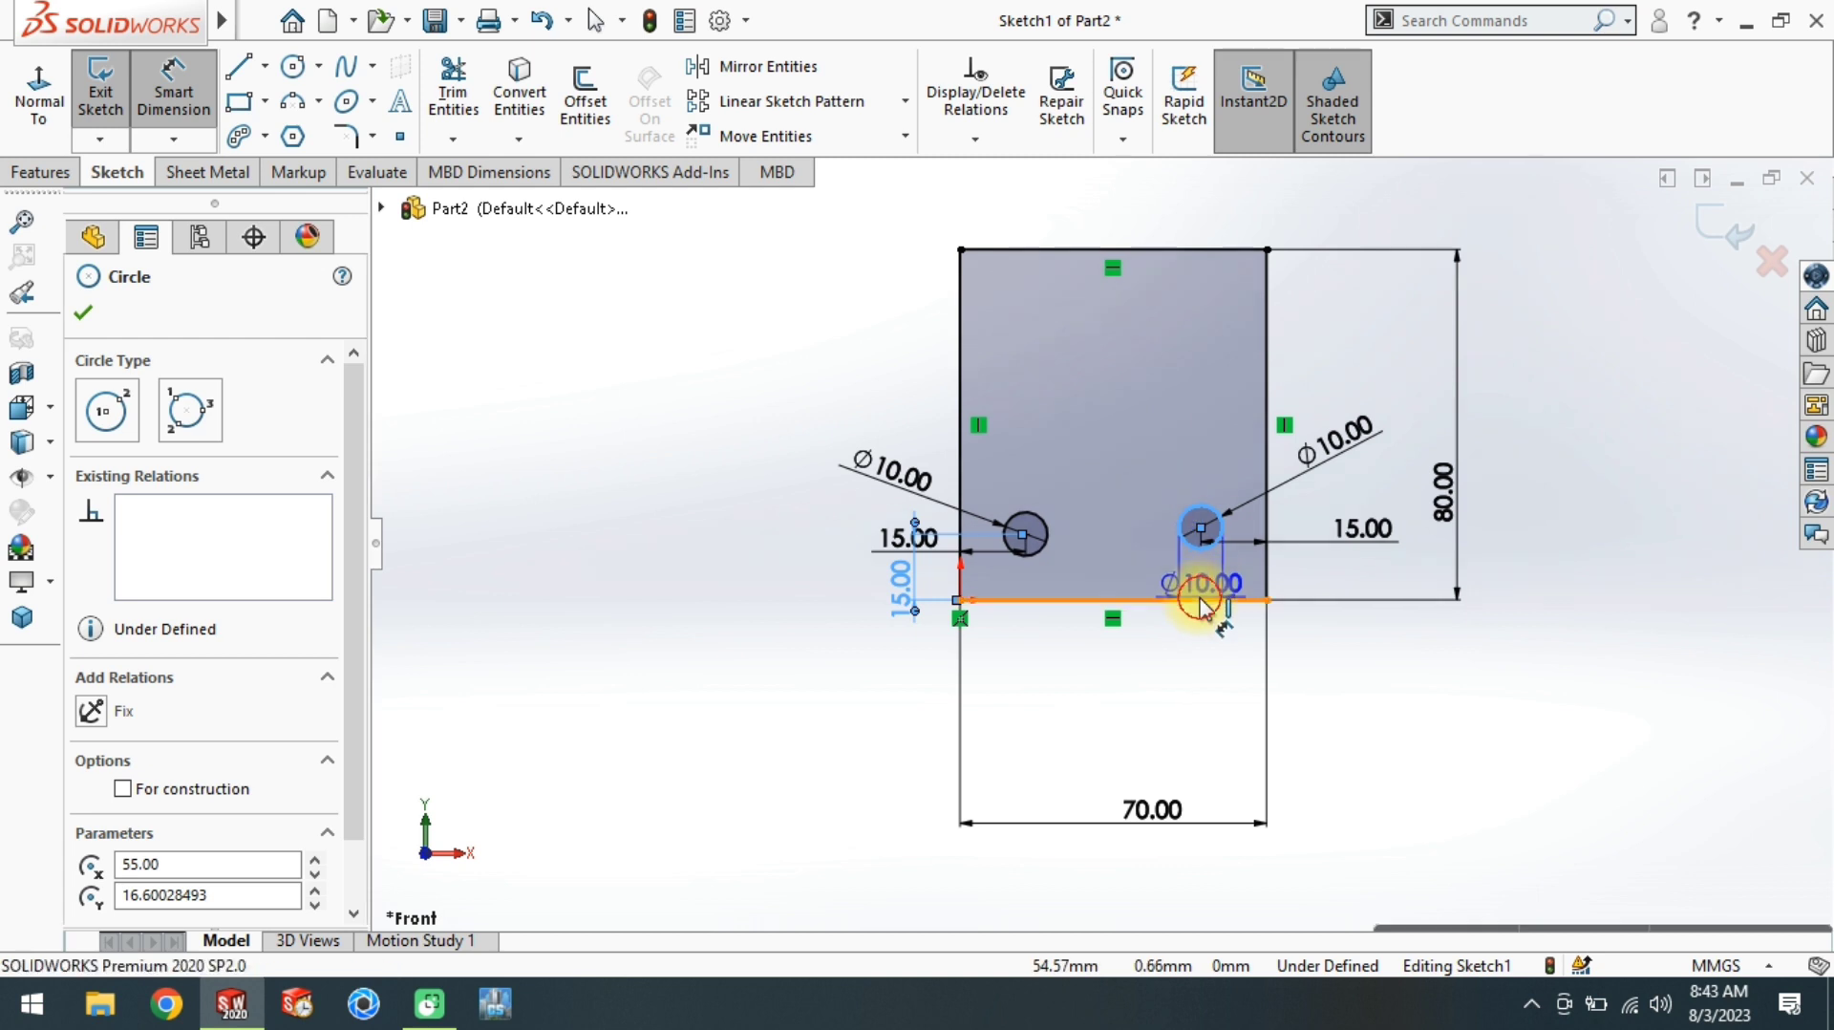
left_click(1223, 600)
left_click(1321, 578)
type("15")
key("Return")
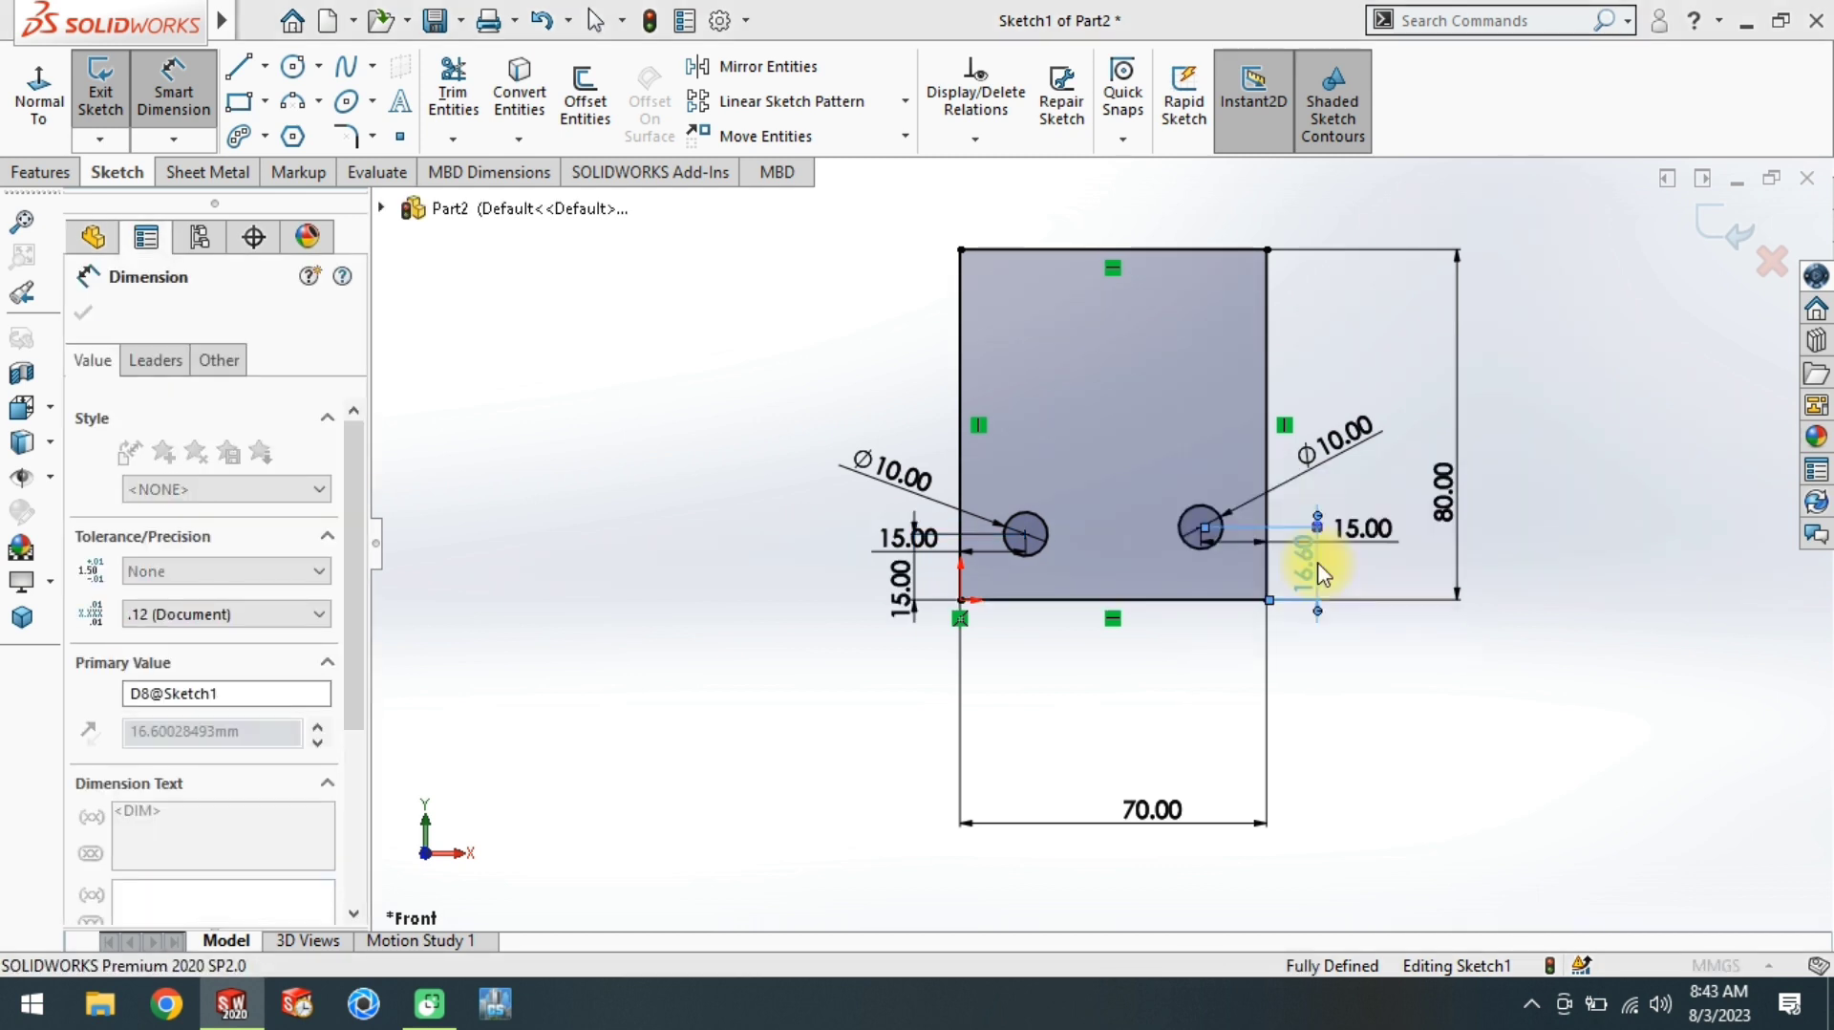
scroll(1242, 578, "down", 1)
scroll(969, 585, "up", 1)
scroll(1115, 427, "down", 1)
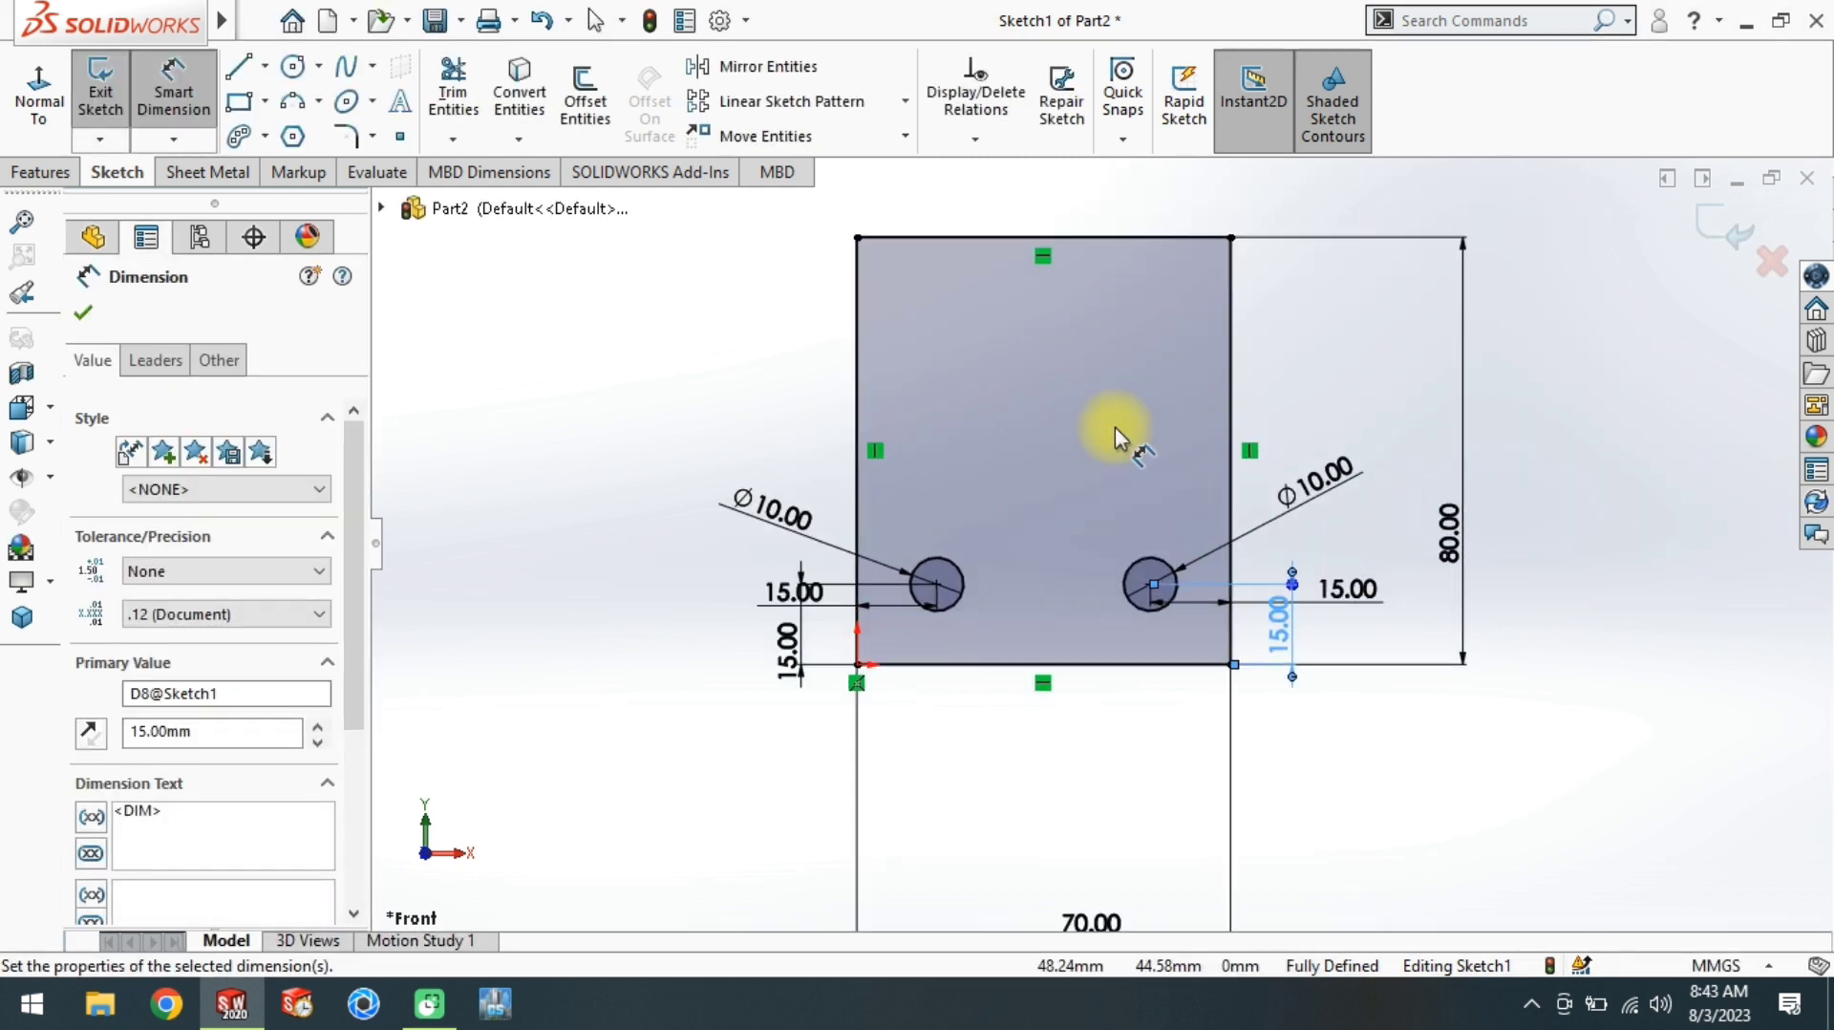
key("l")
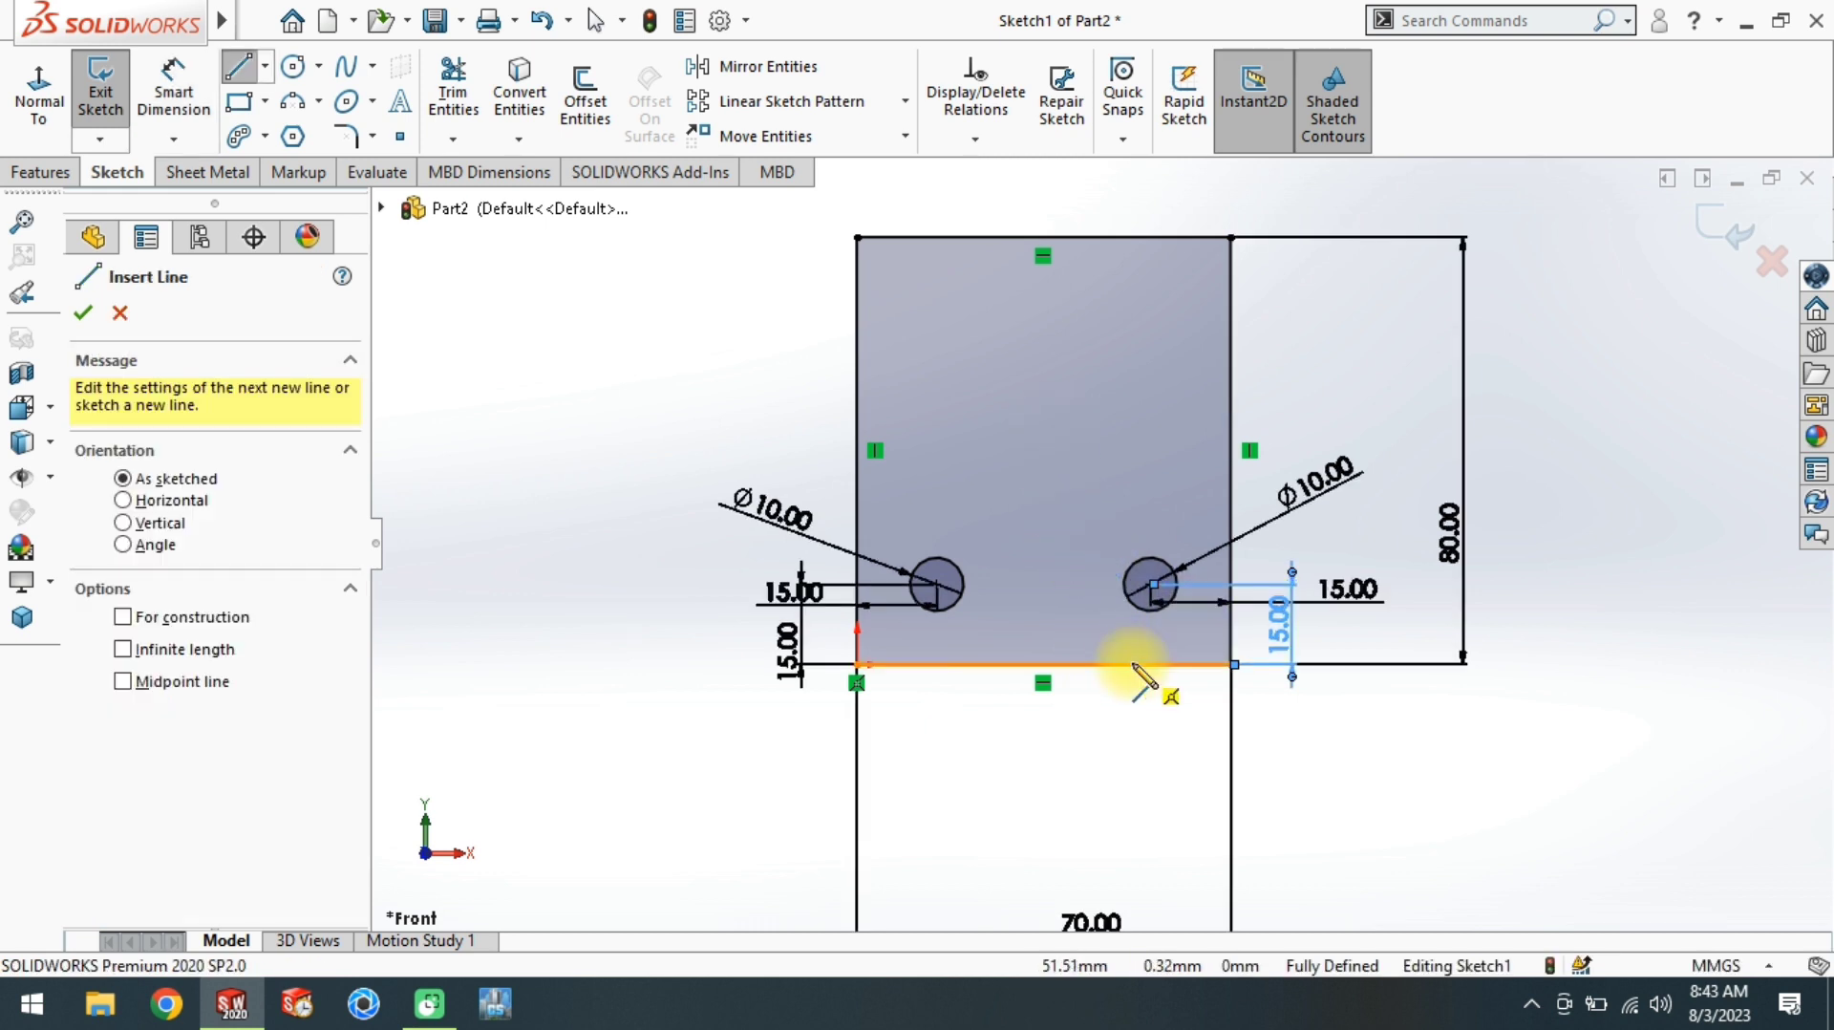
Step: Draw a vertical line down from the top edge with a horizontal line to the right edge
left_click(1103, 238)
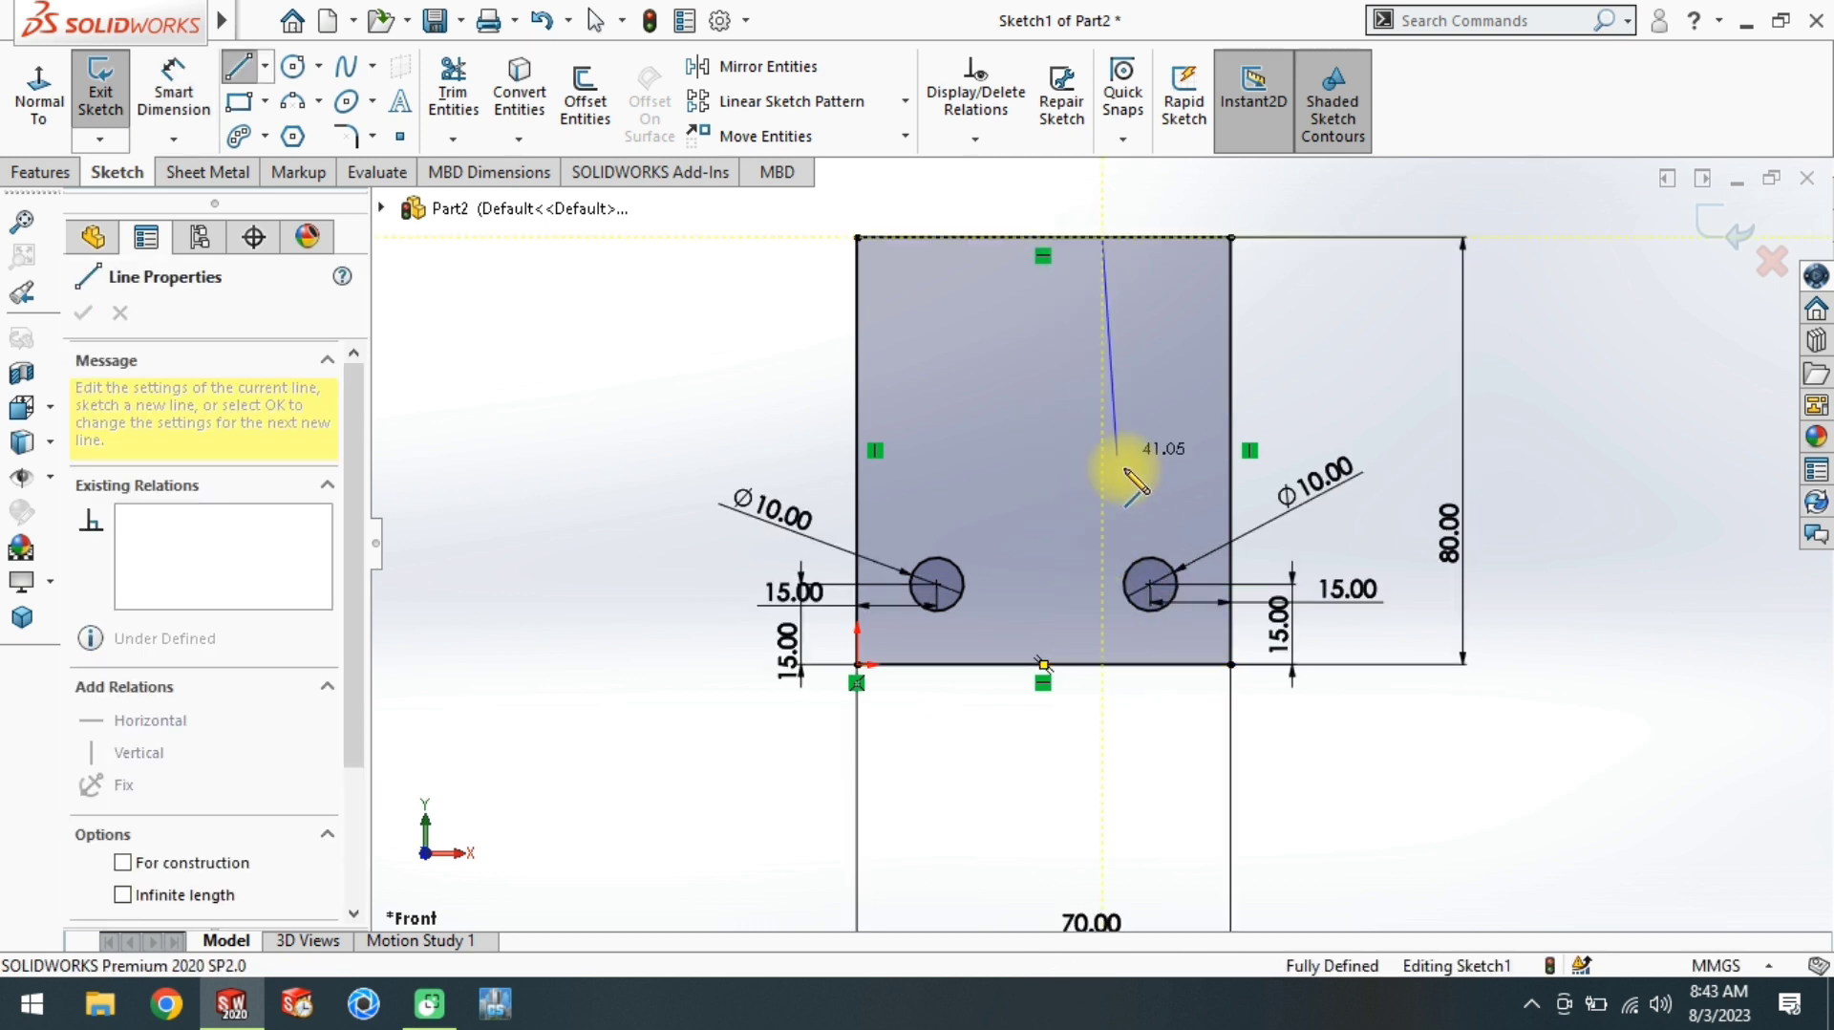
left_click(1103, 512)
left_click(1230, 512)
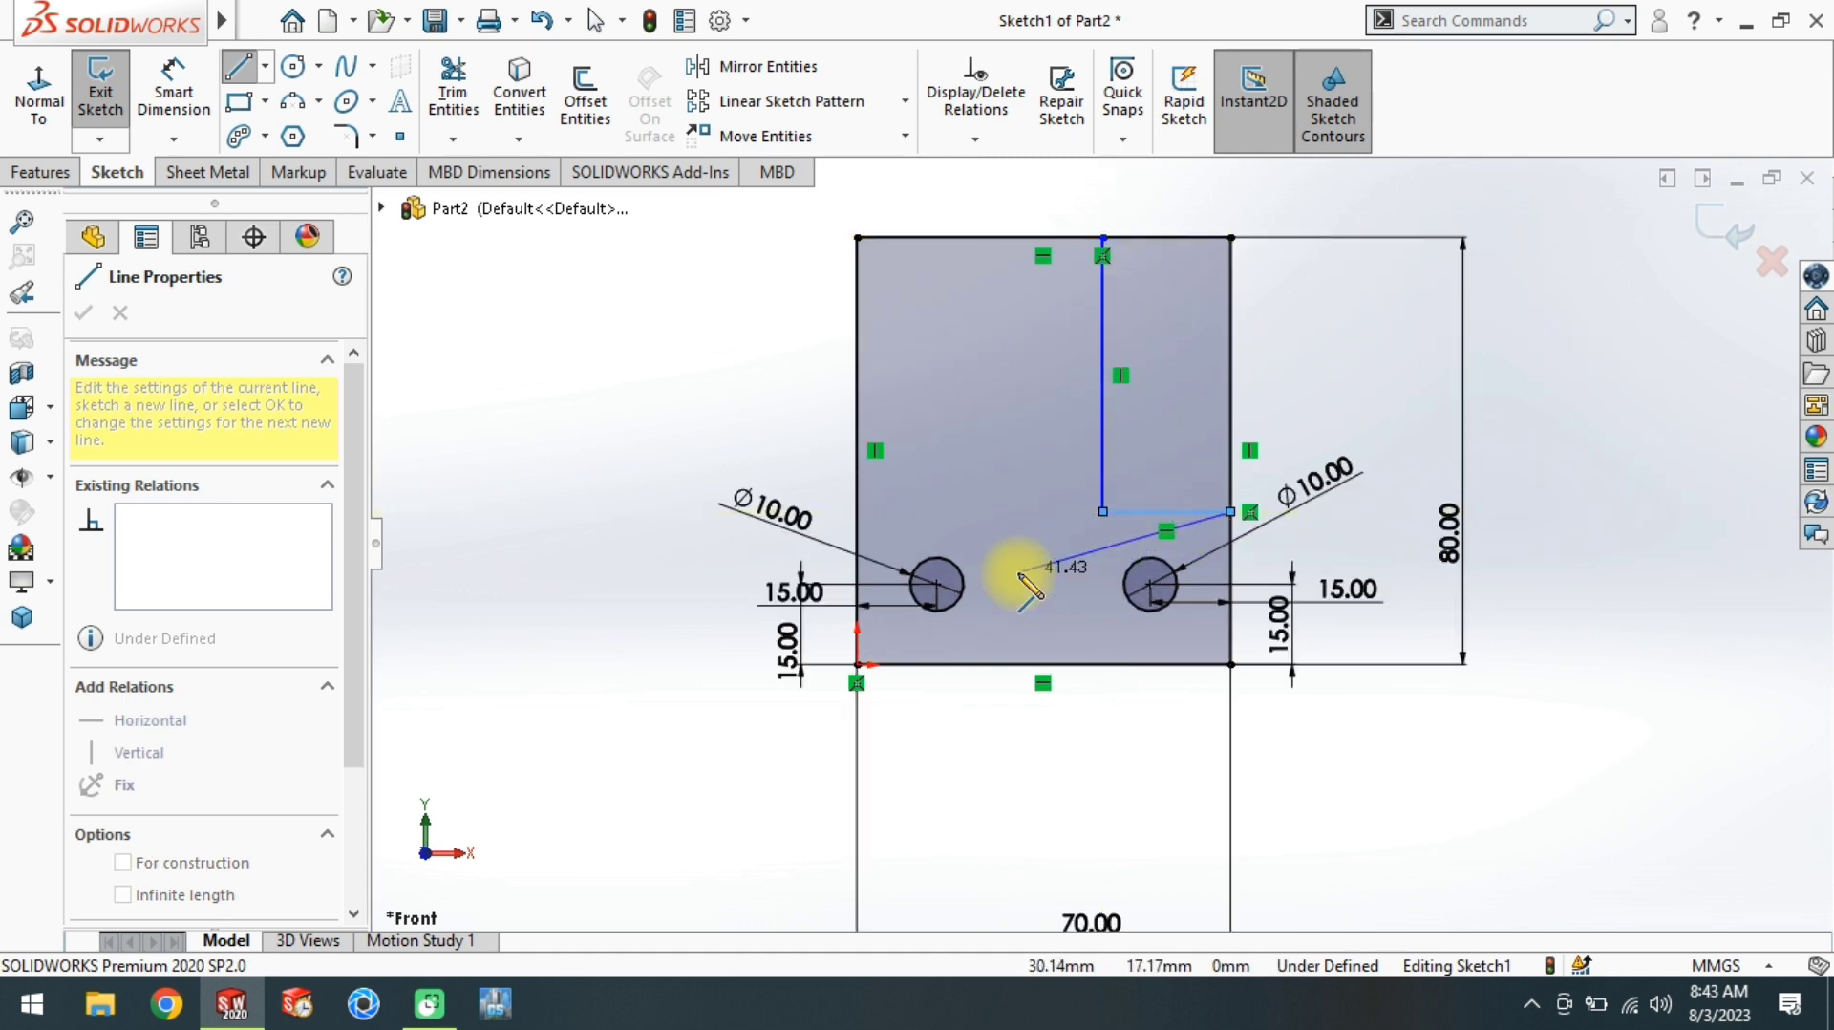
right_click(1027, 569)
left_click(1093, 626)
Step: Draw a second vertical line from the top edge with a horizontal line to the left edge
left_click(970, 238)
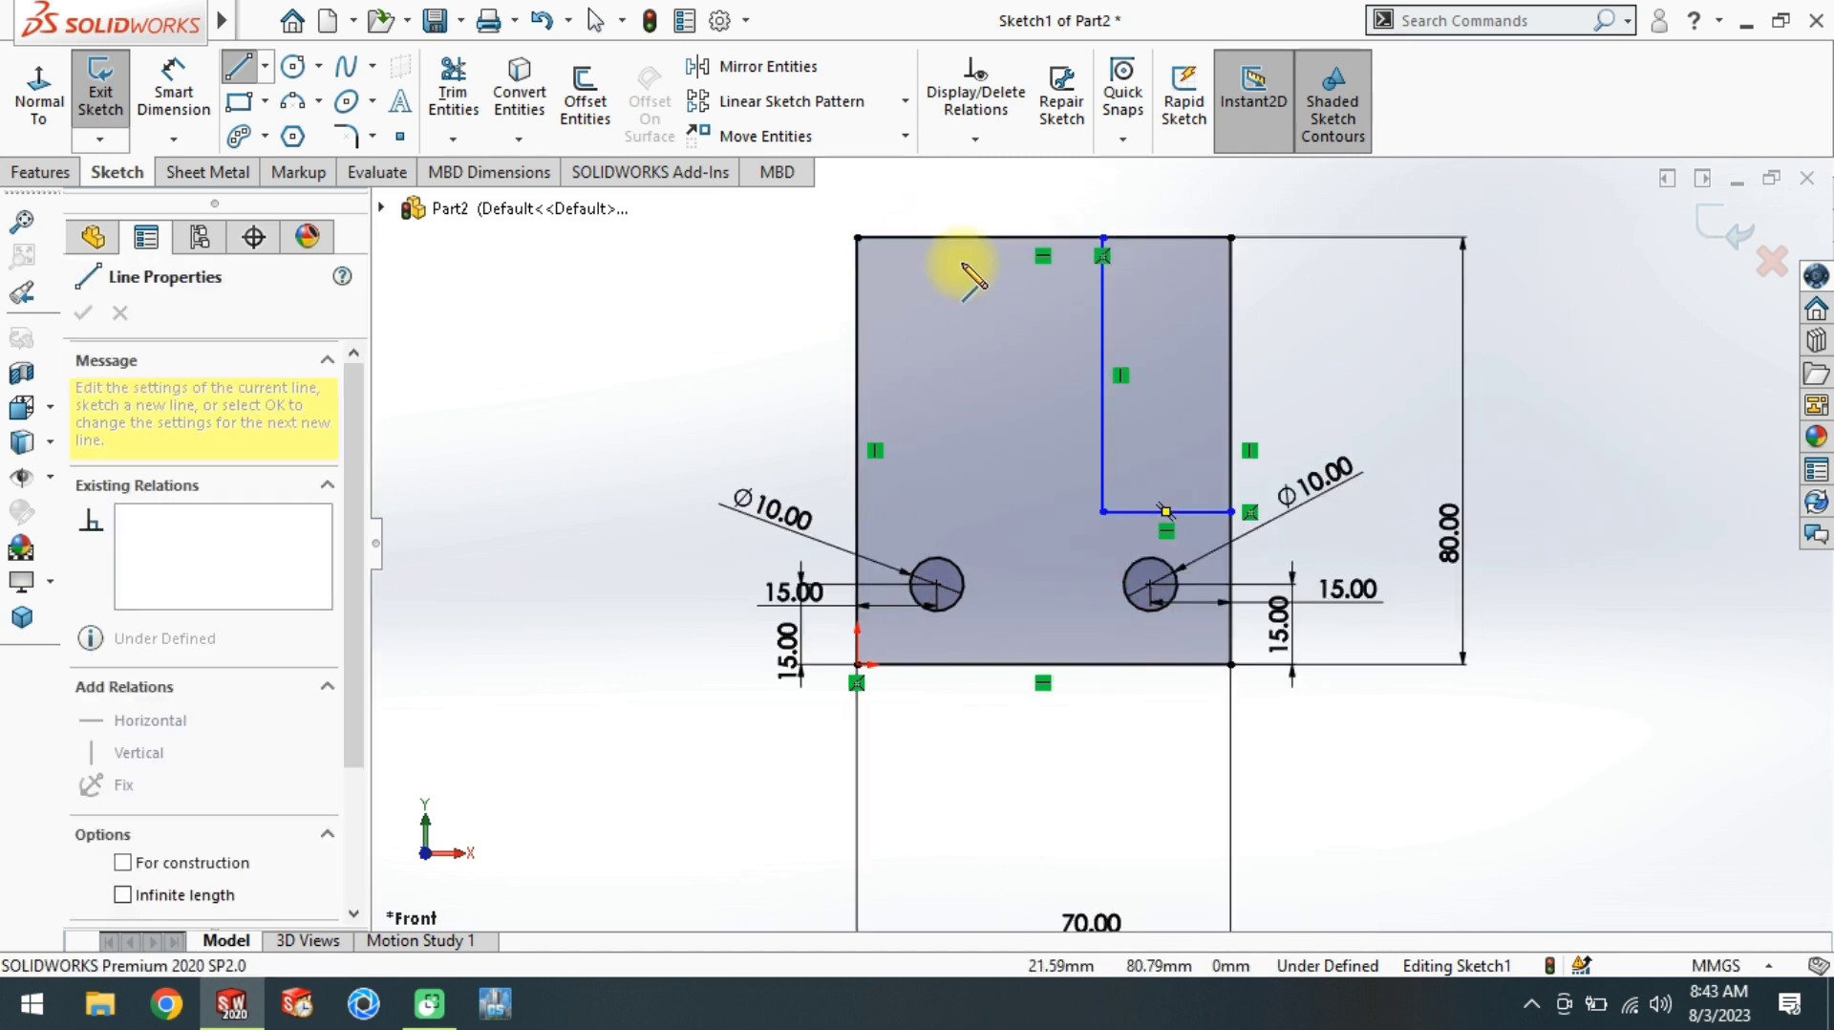
right_click(971, 270)
left_click(1023, 331)
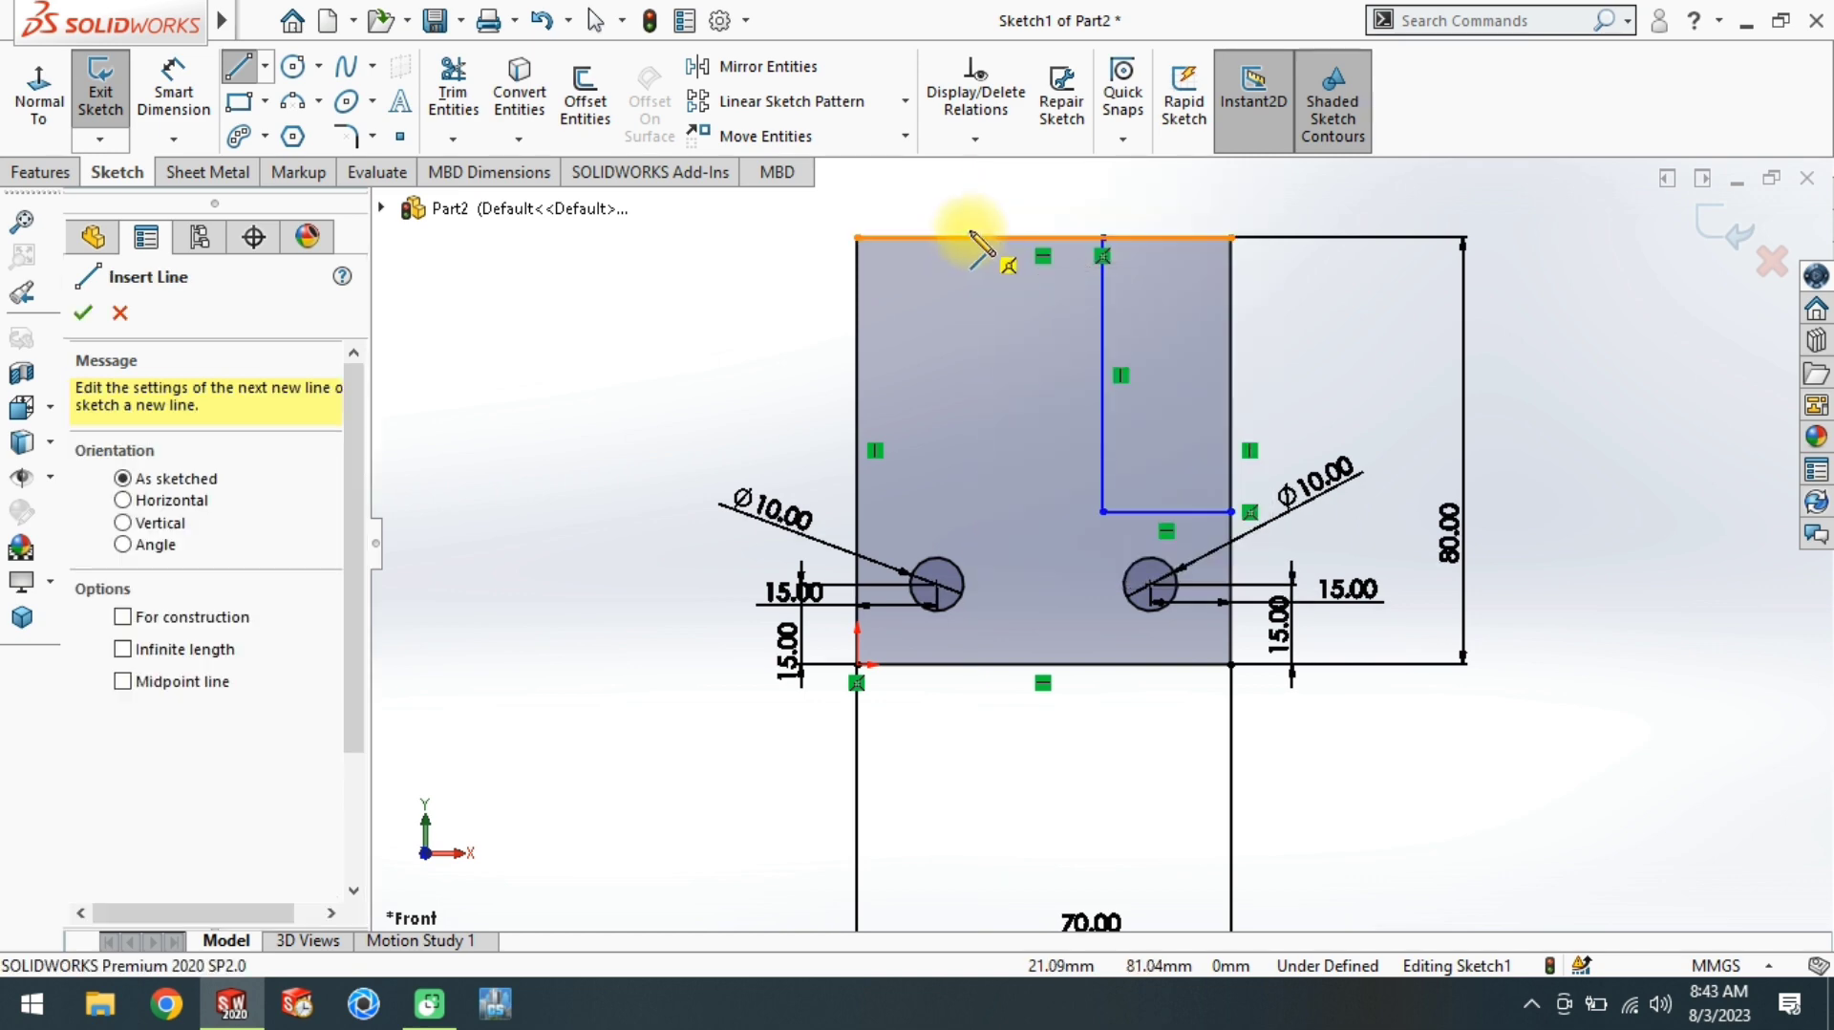
left_click(963, 238)
left_click(963, 512)
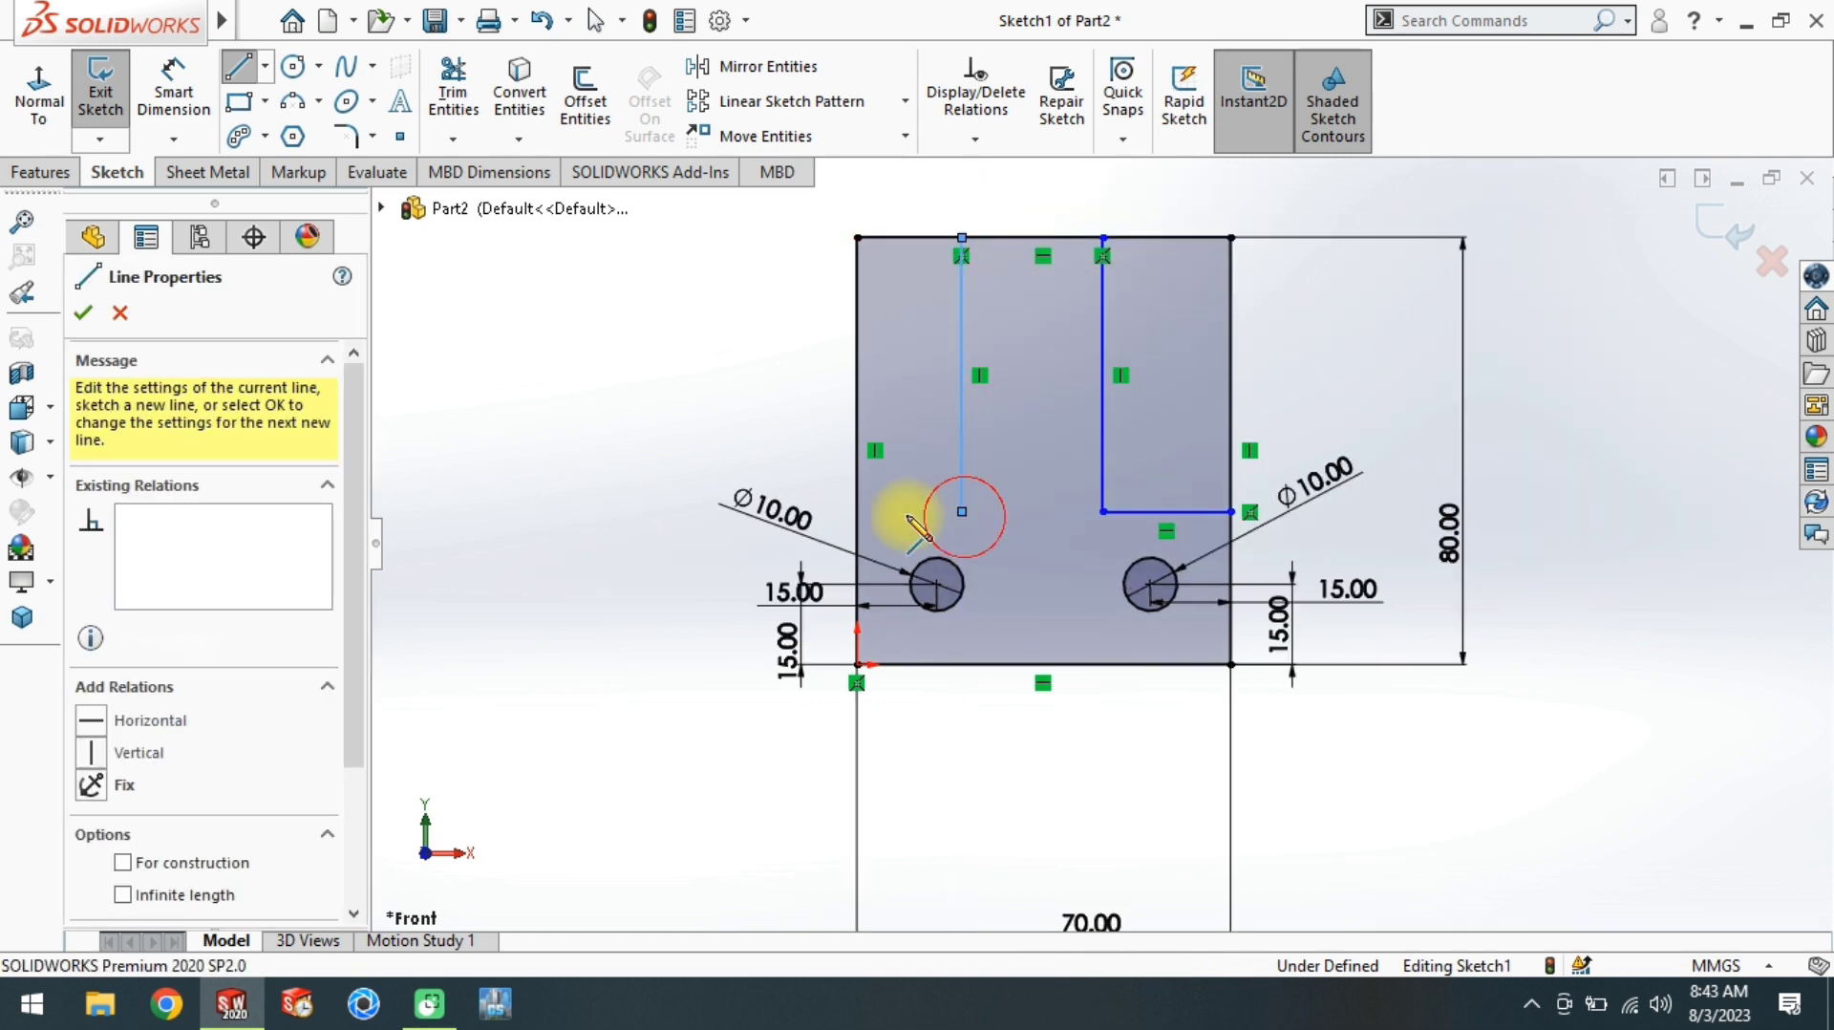
left_click(857, 511)
Step: Dimension the two inner vertical lines 30 mm apart
right_click_drag(868, 497, 924, 287)
left_click(962, 299)
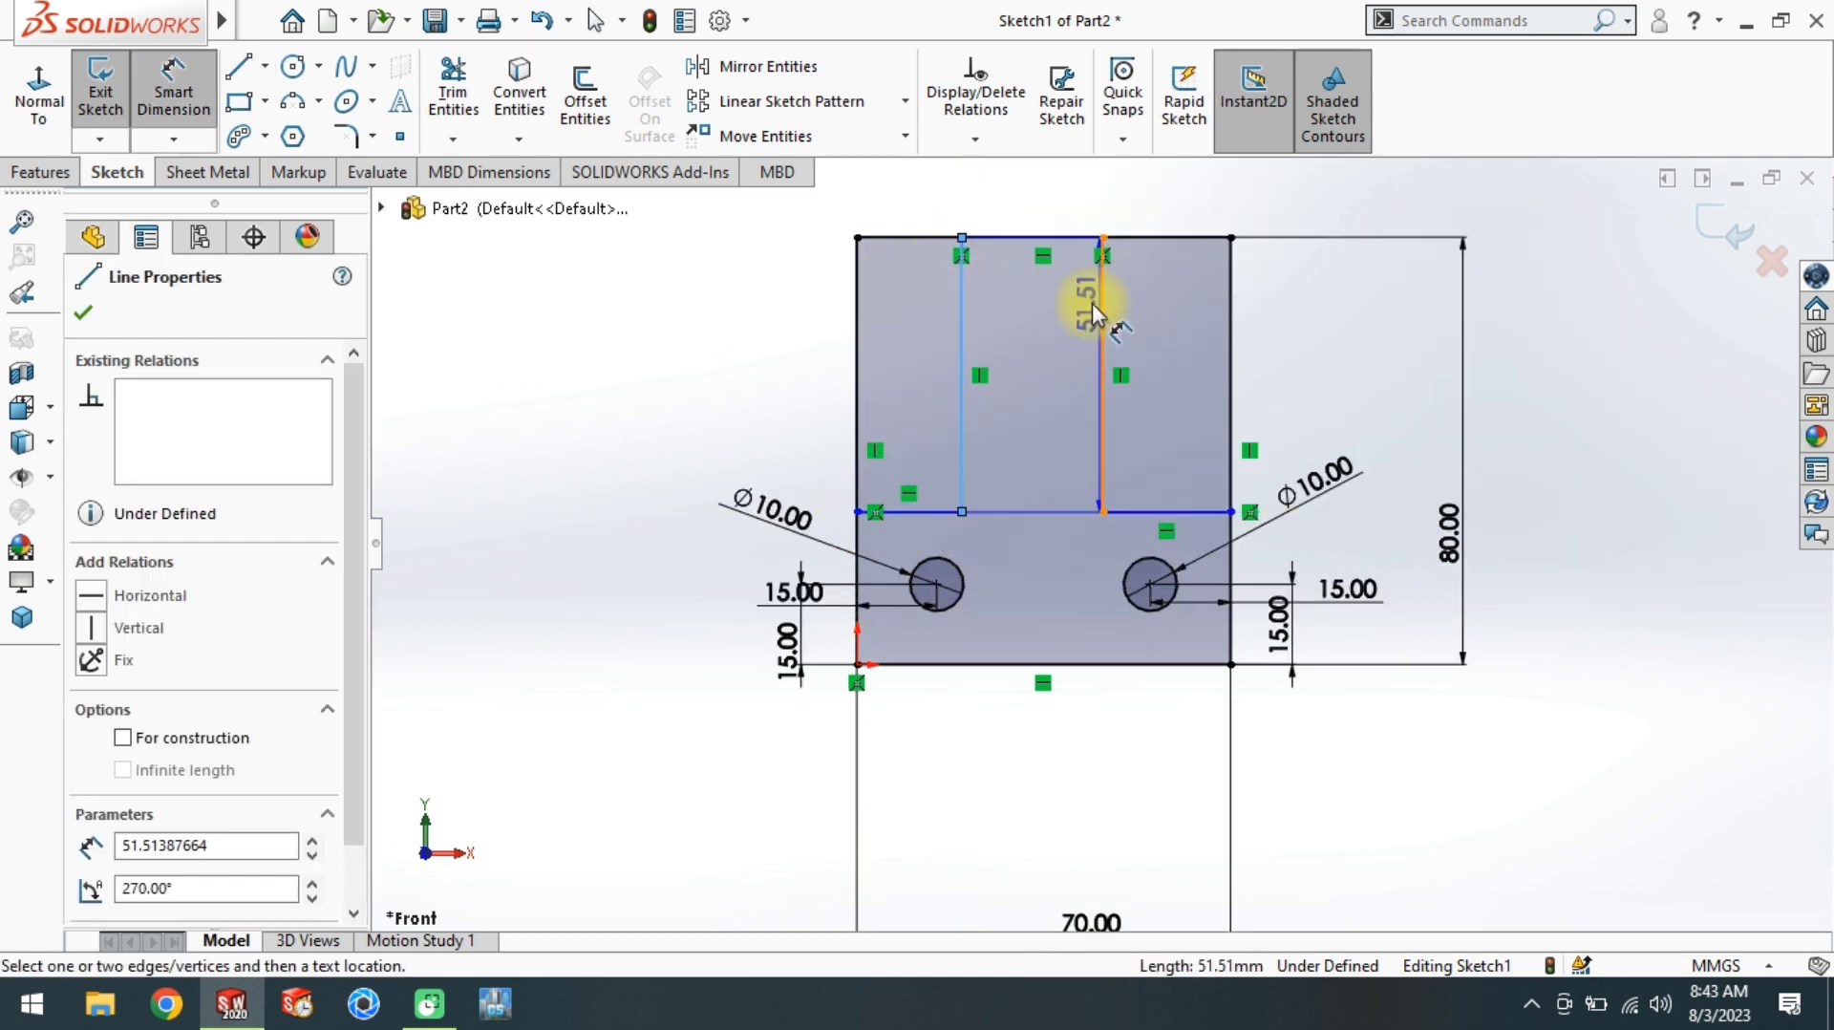
left_click(1098, 311)
left_click(1043, 194)
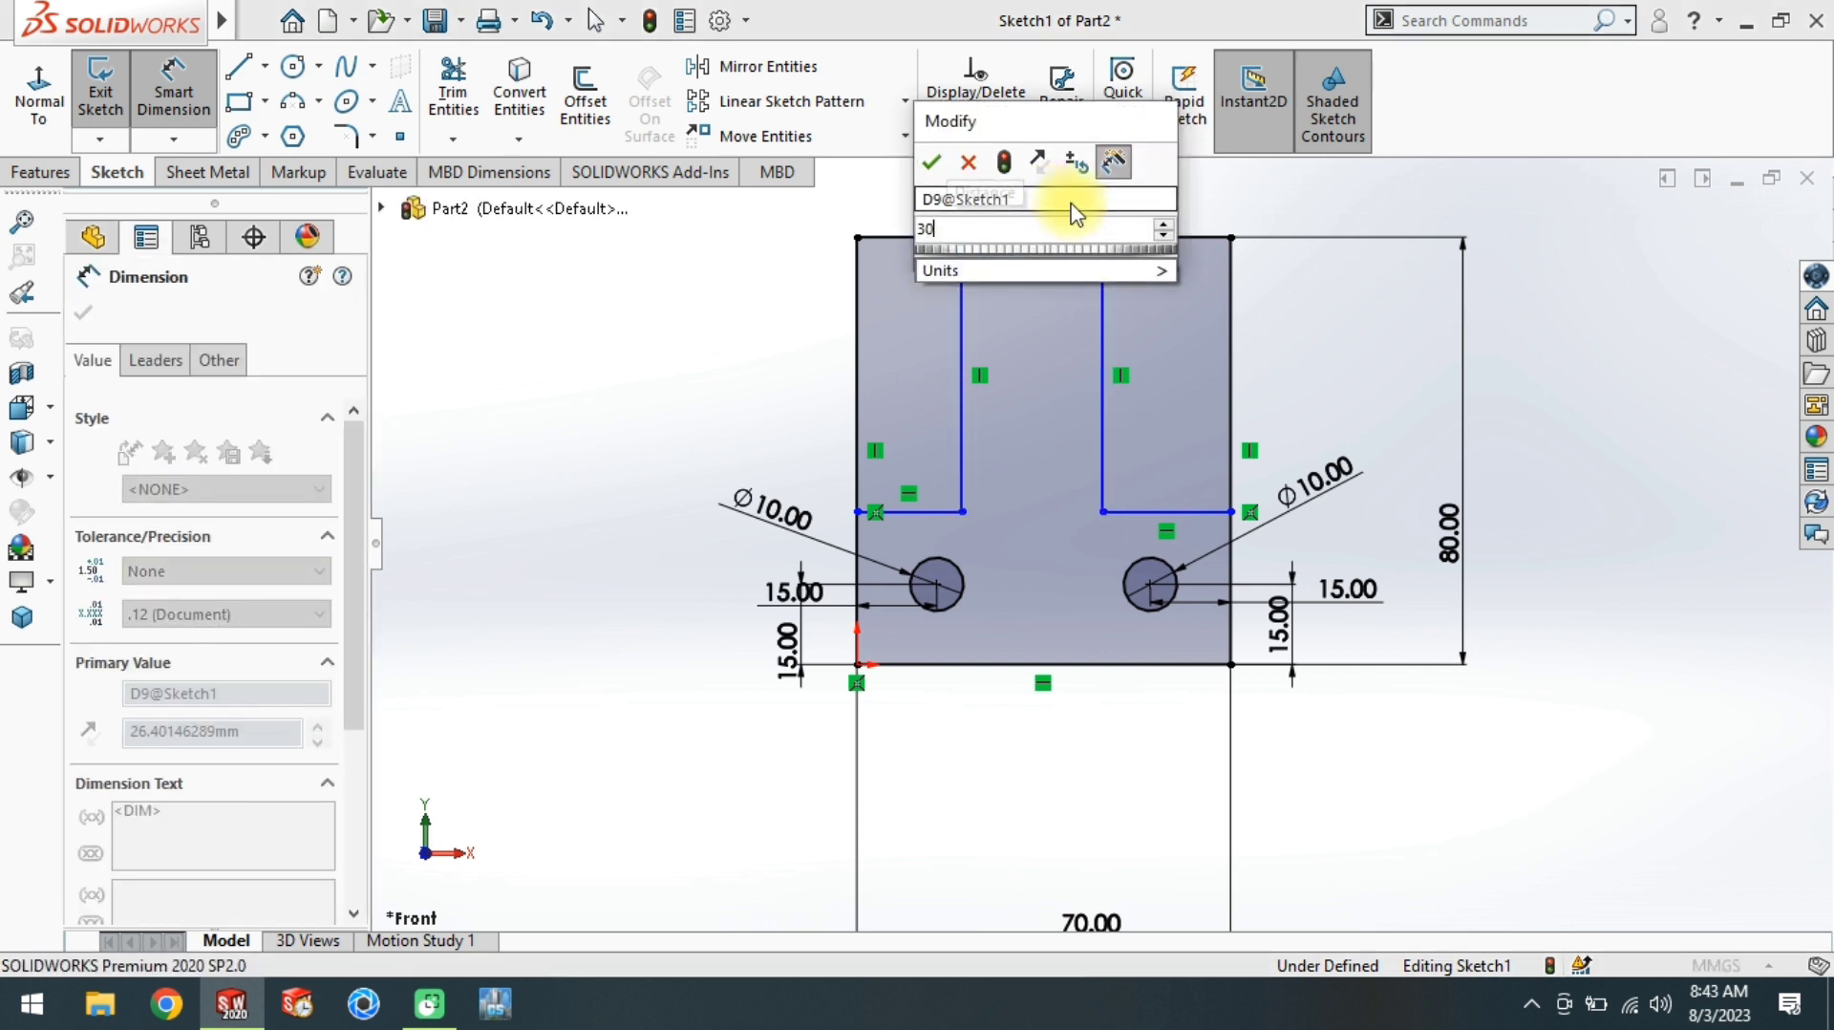
type("30")
key("Return")
Step: Set the left inner vertical line 20 mm from the block's left edge
left_click(859, 348)
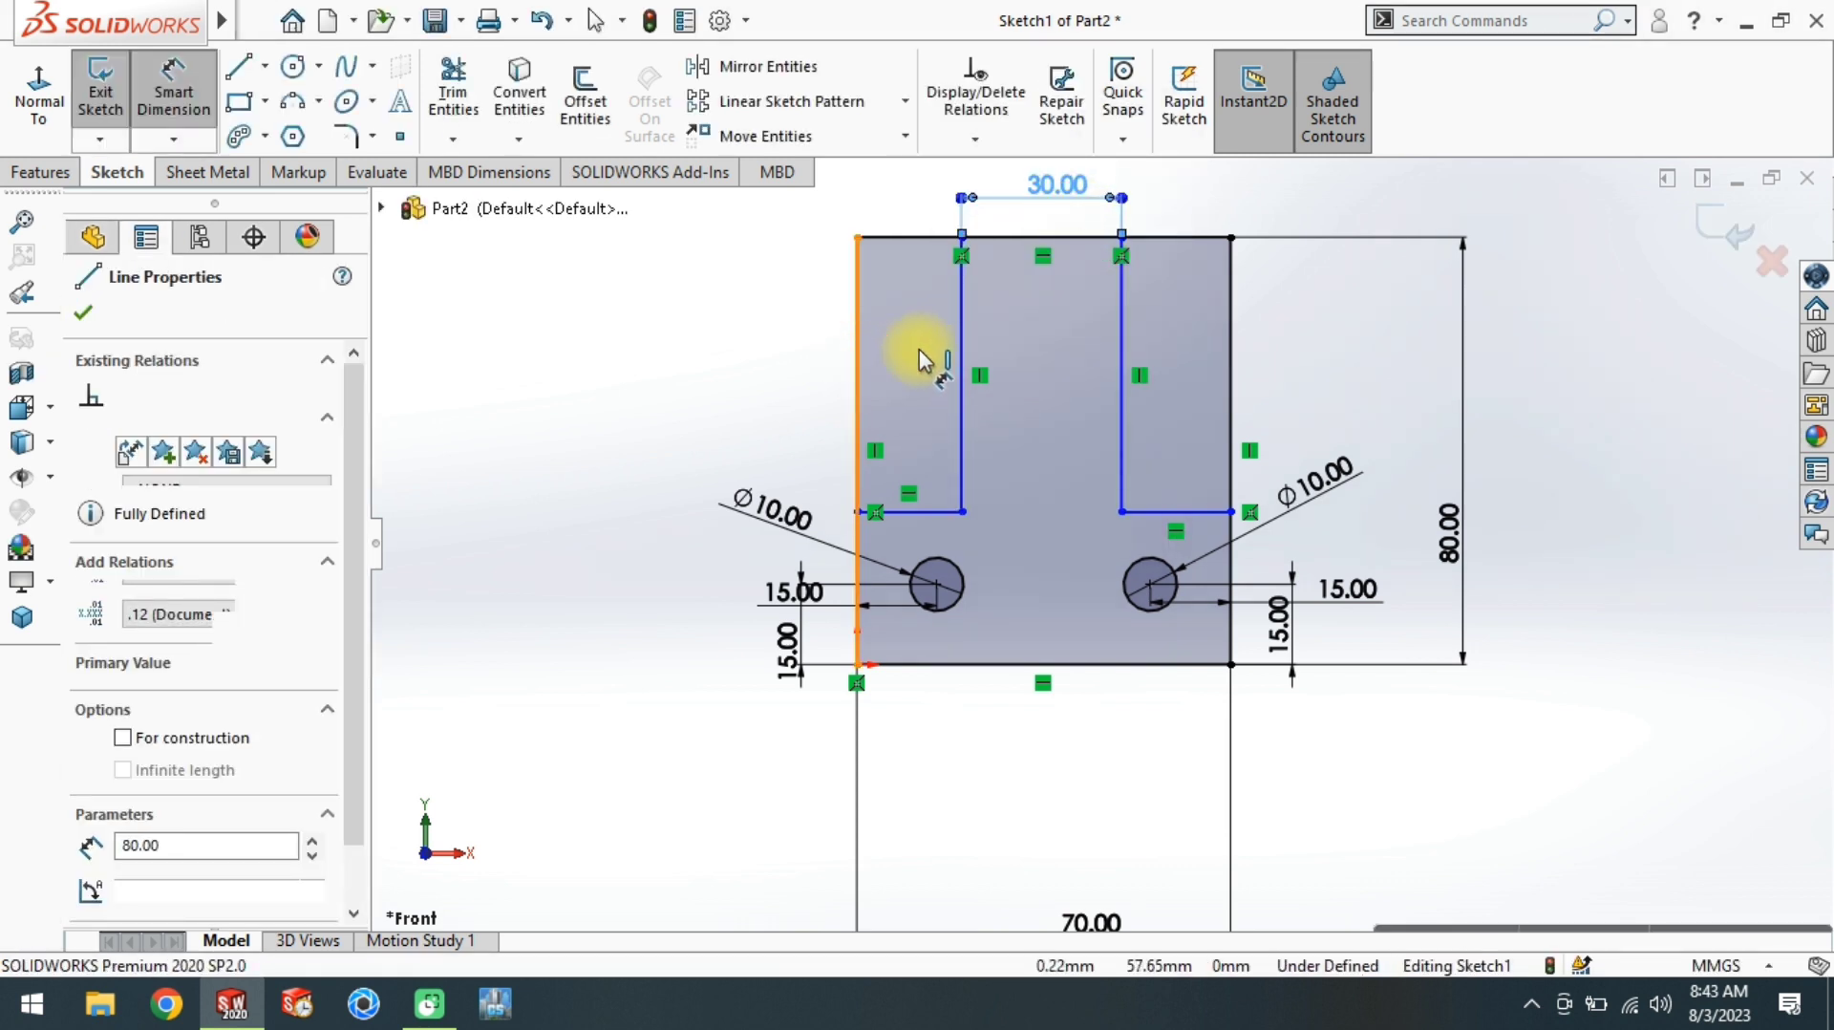
left_click(963, 334)
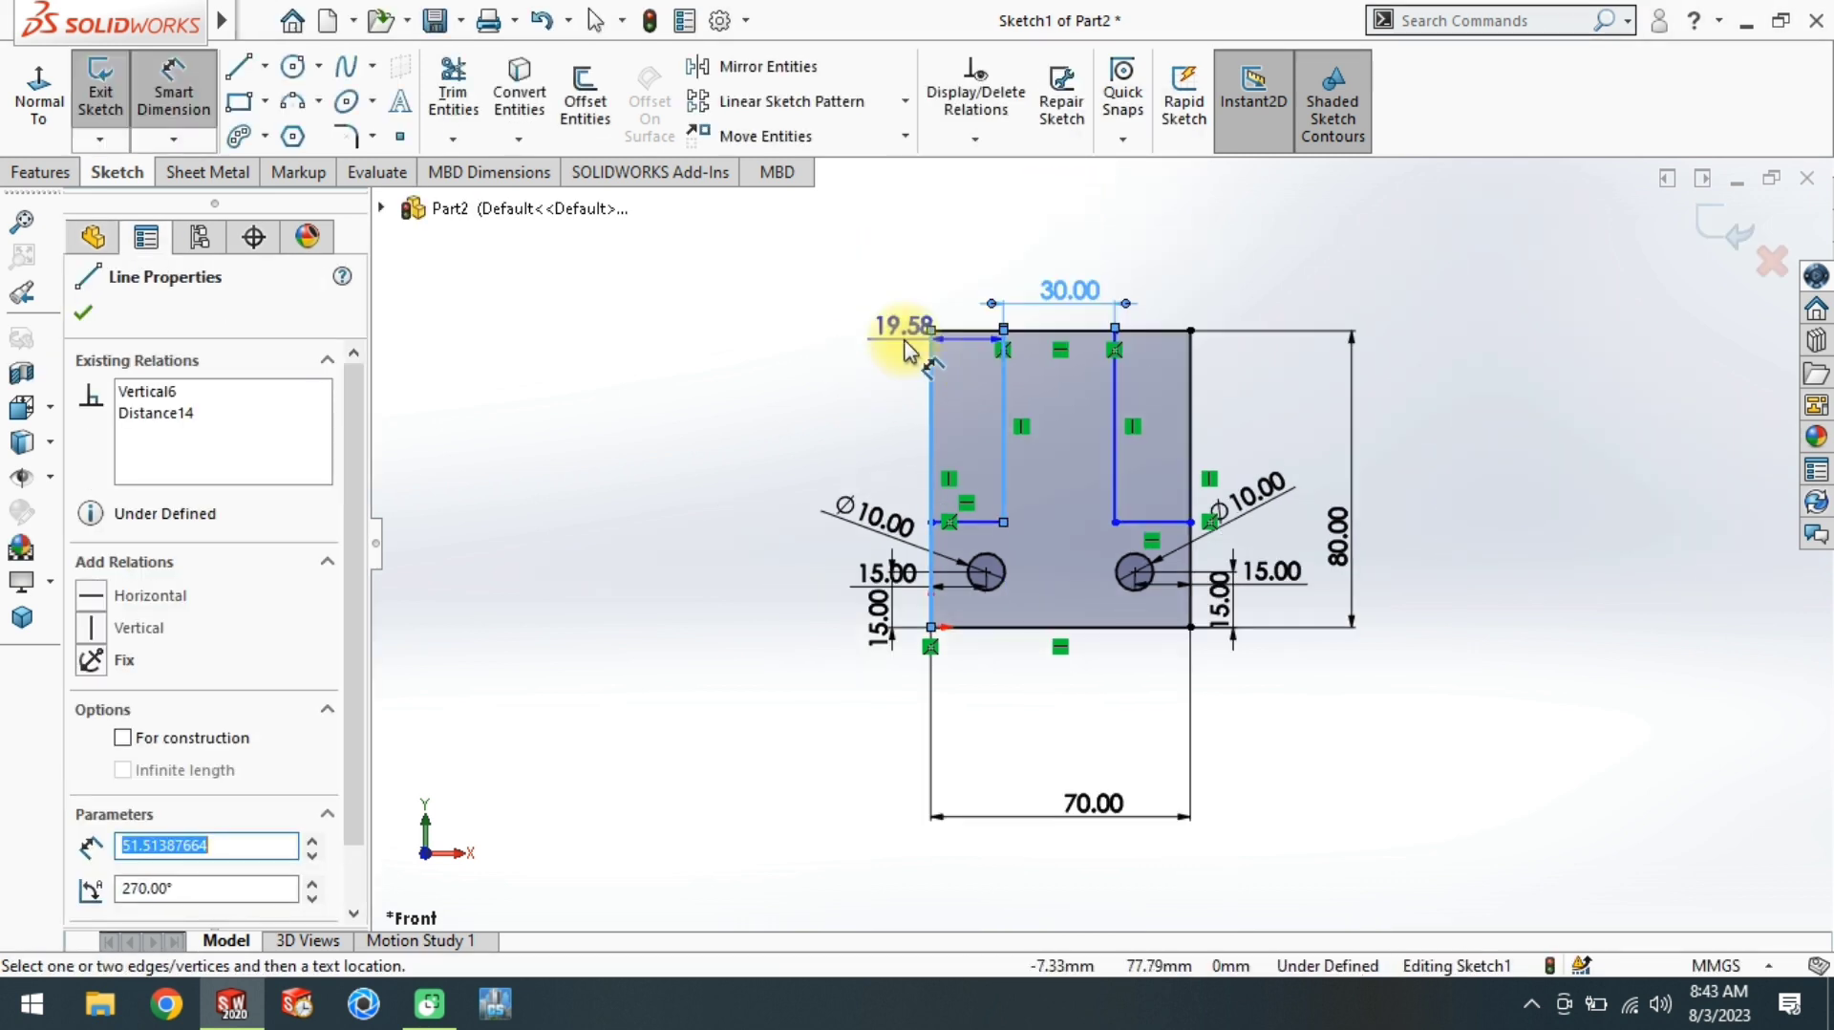
scroll(918, 325, "up", 2)
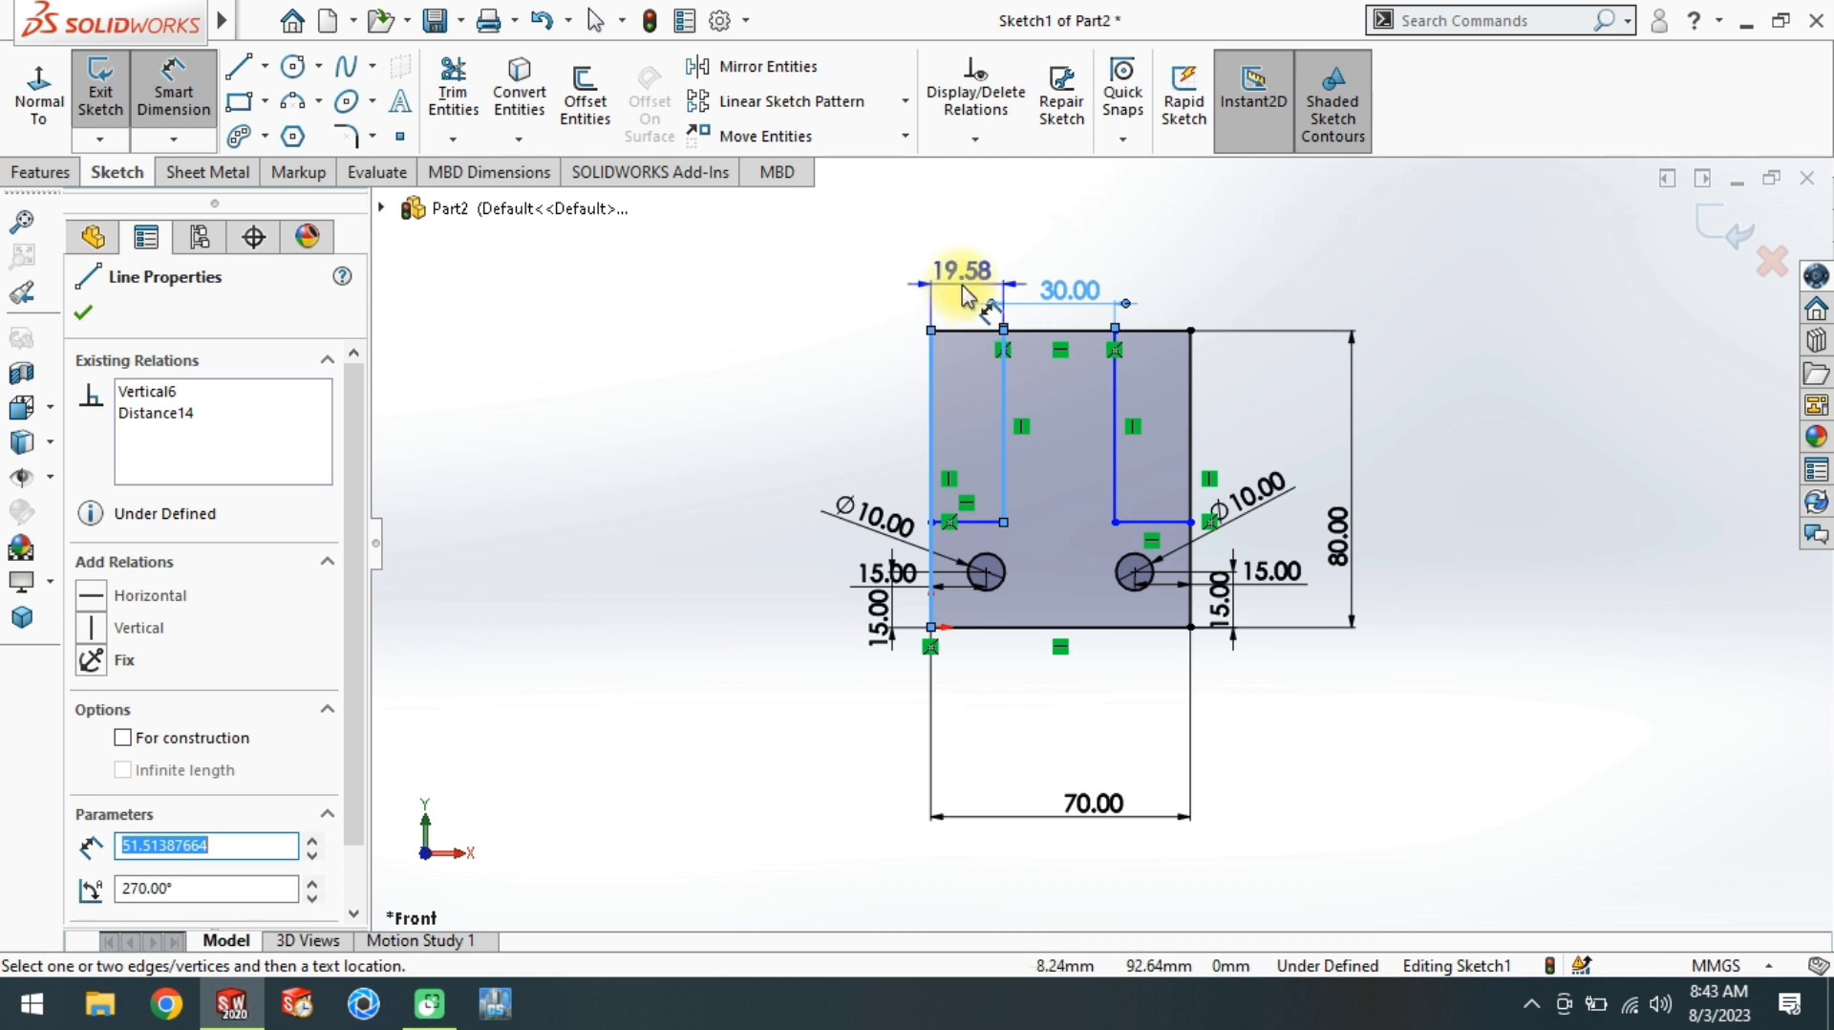
left_click(963, 291)
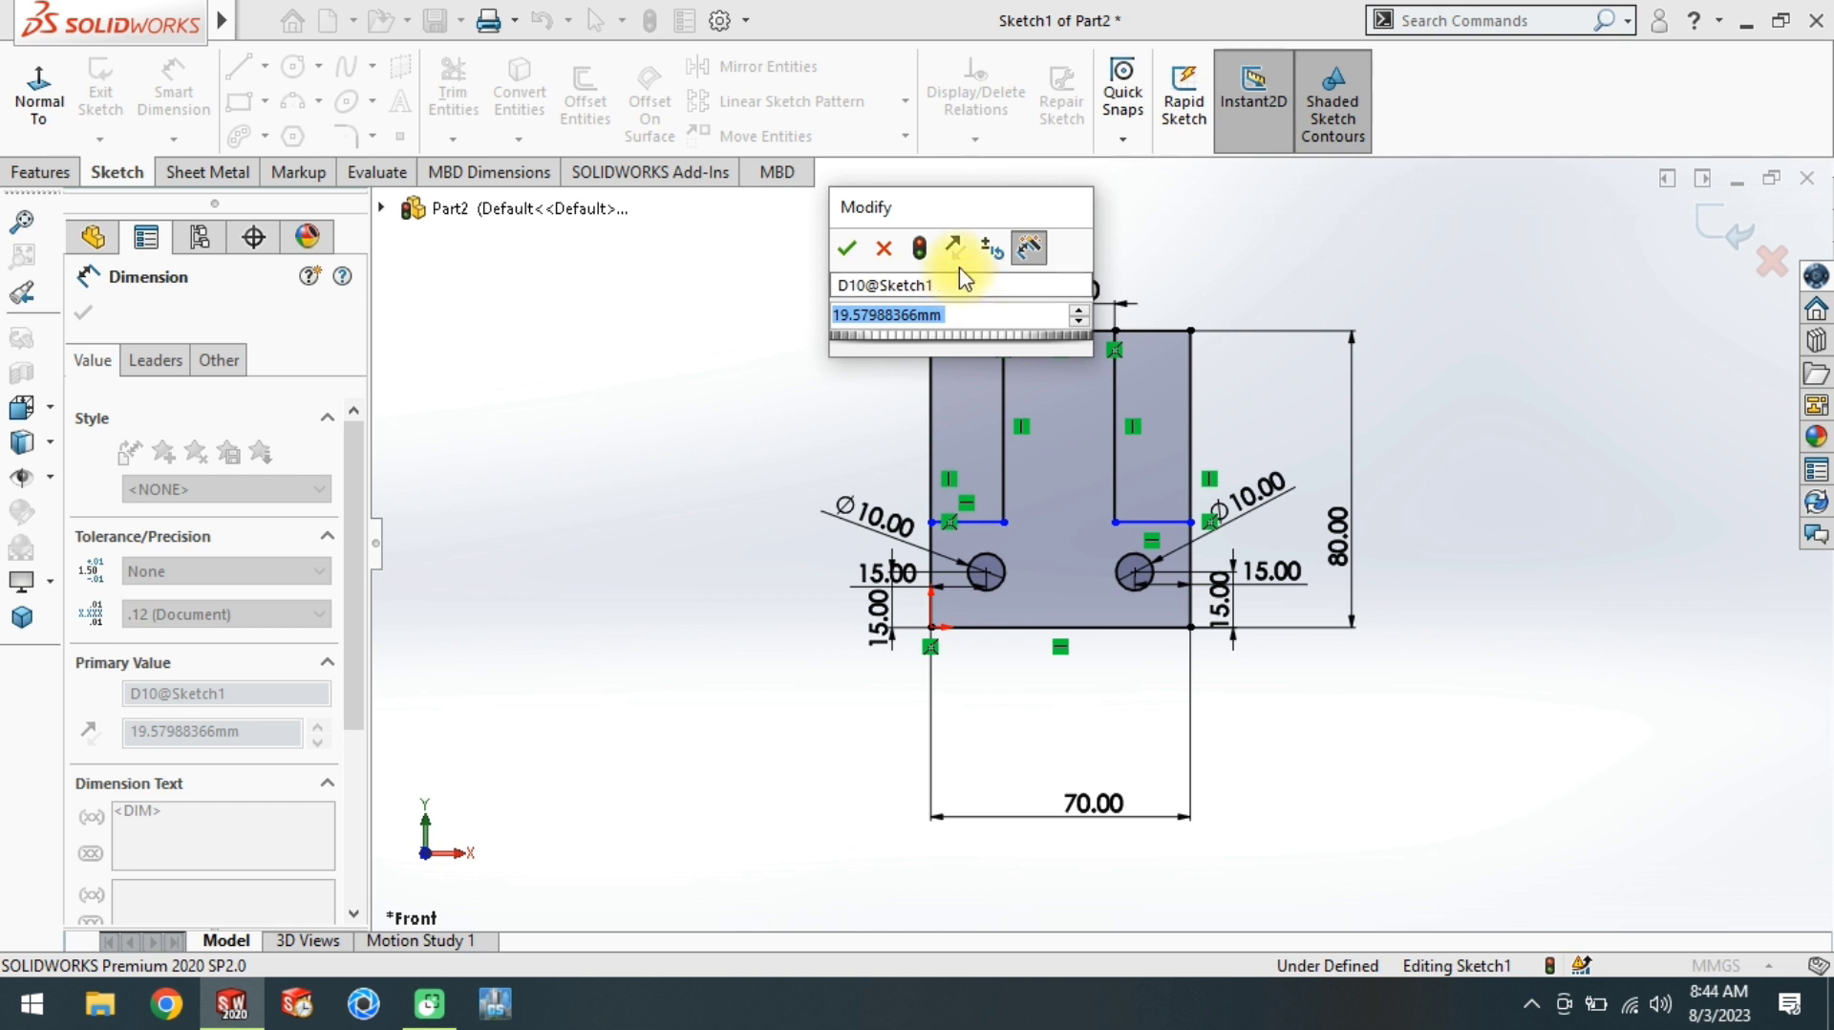
type("15")
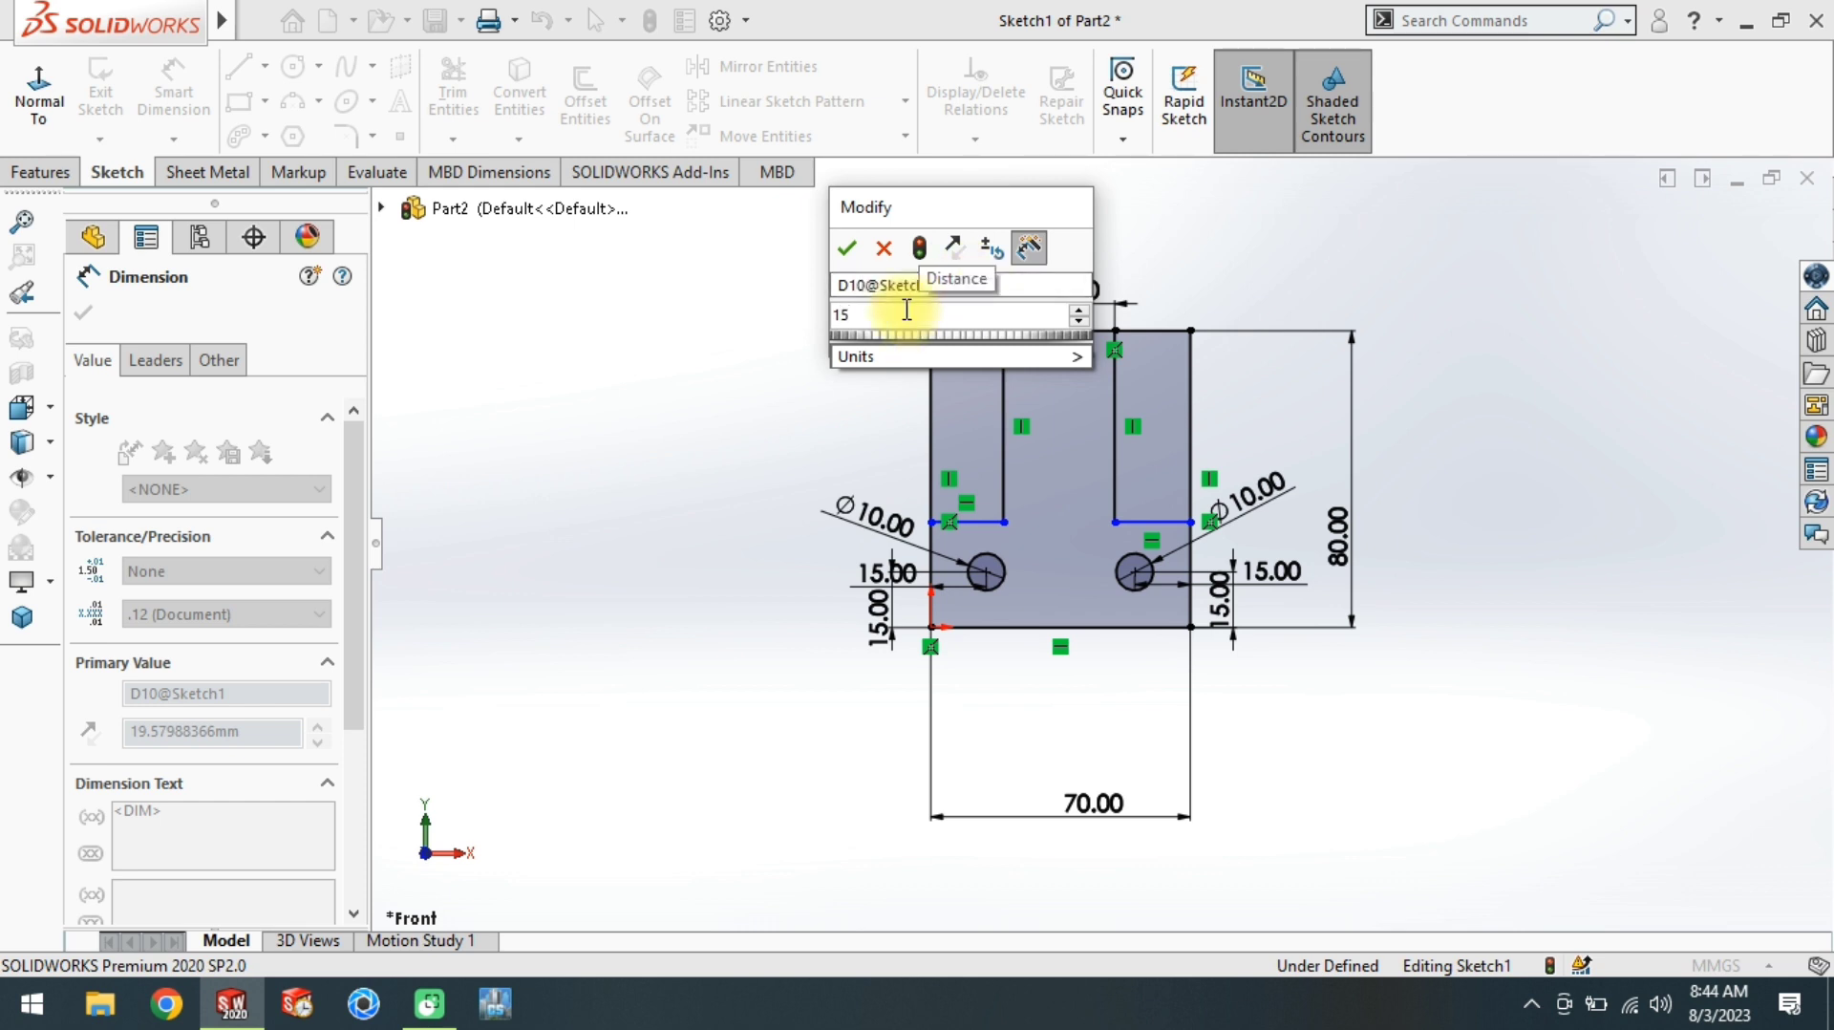
key("BackSpace")
key("BackSpace")
type("20")
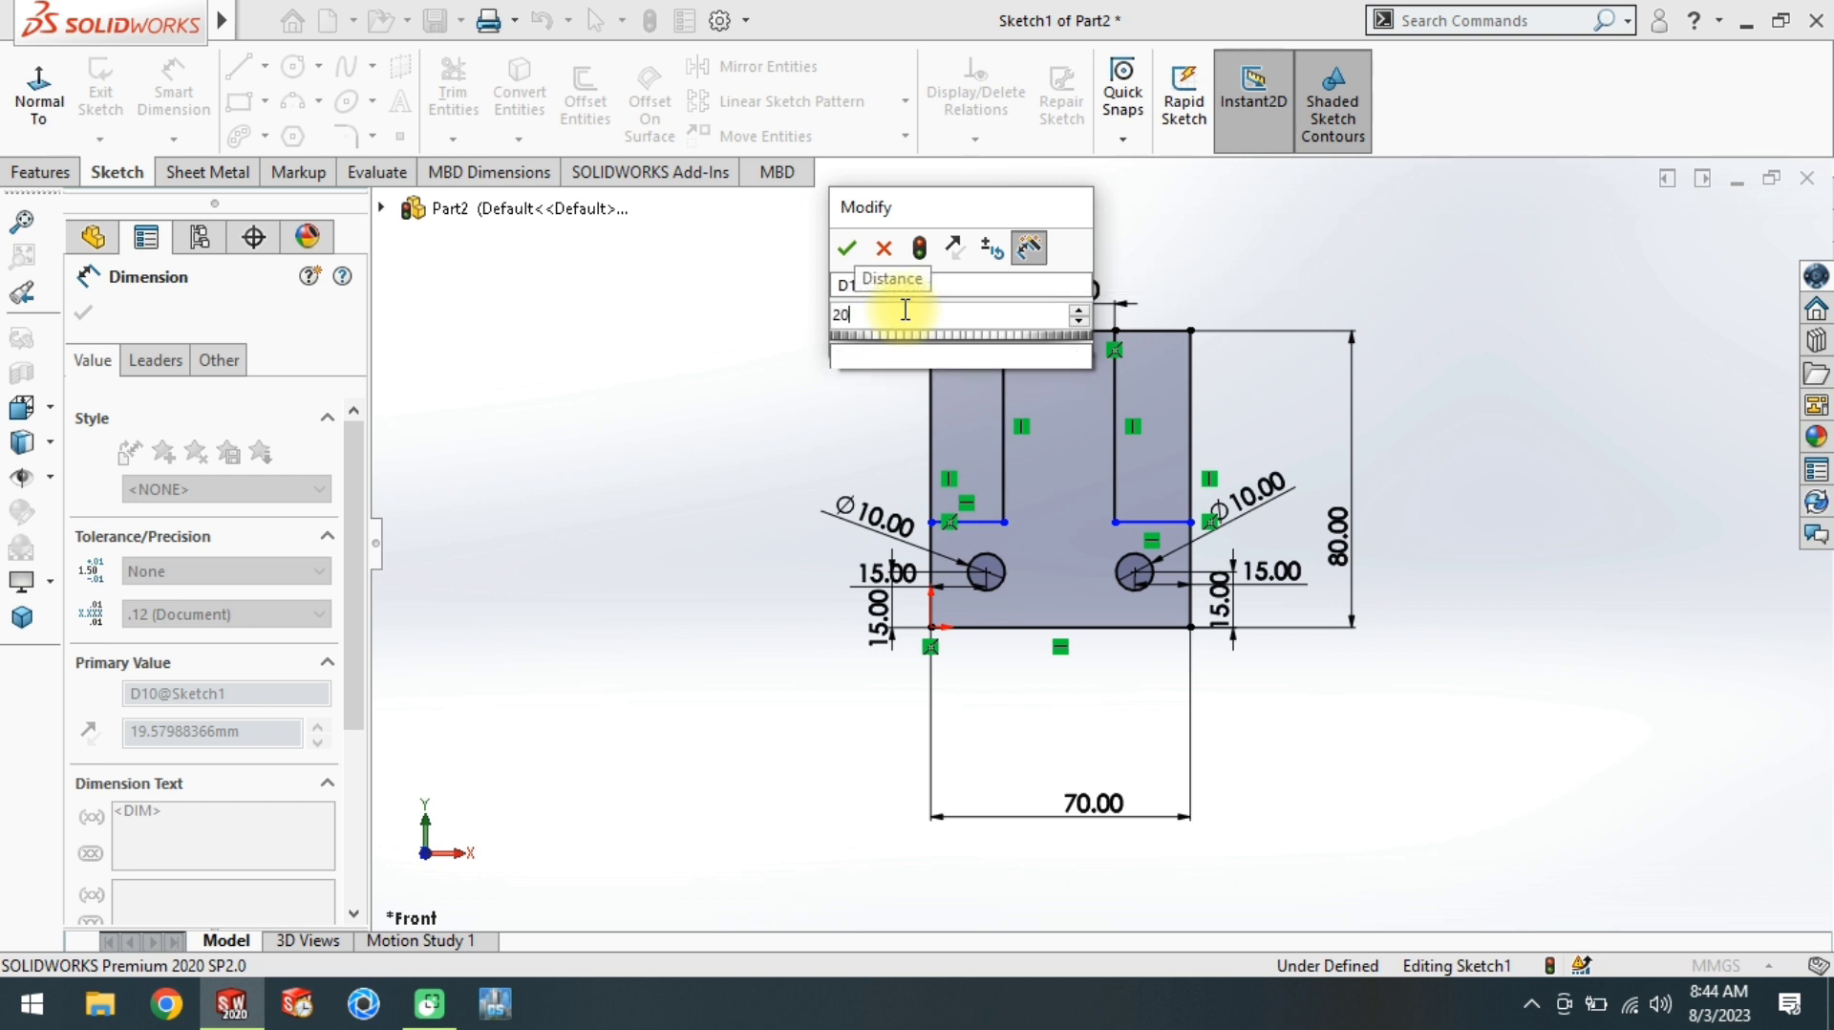
key("Return")
Step: Select the right inner vertical line, then cancel the unwanted length dimension
scroll(1156, 444, "down", 3)
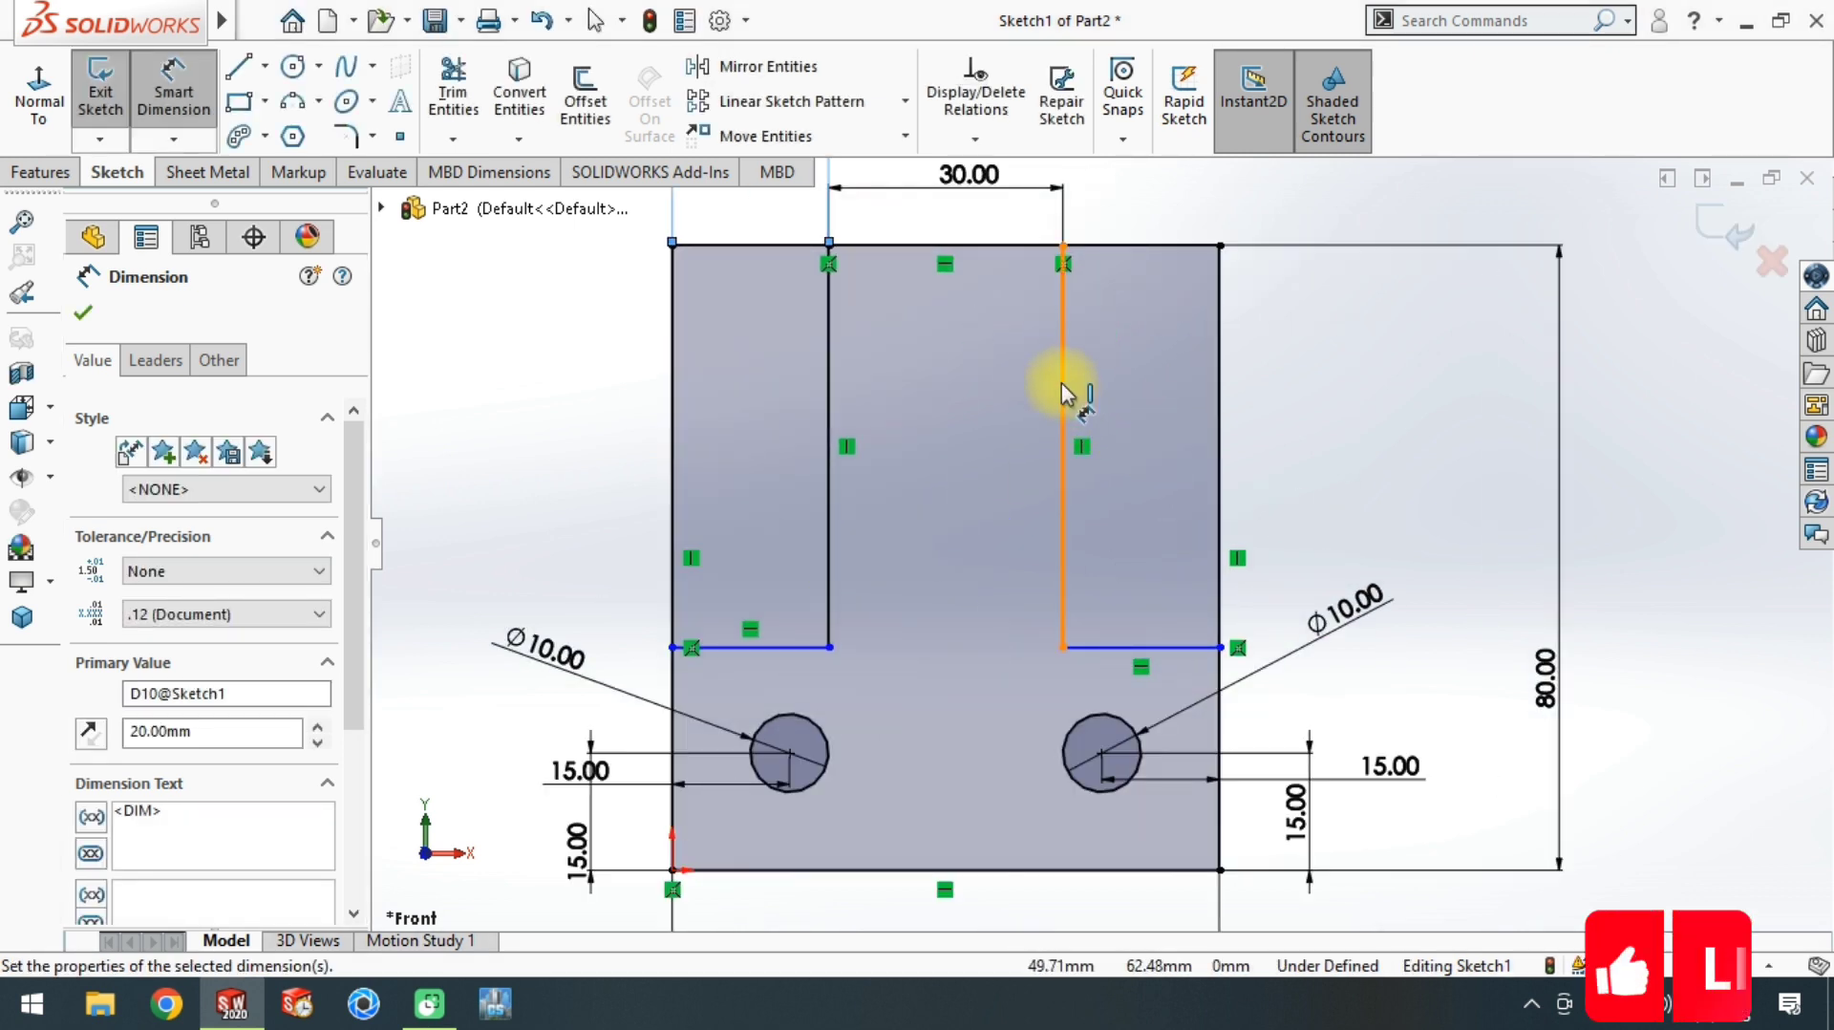
left_click(1064, 392)
left_click(1221, 390)
left_click(1131, 405)
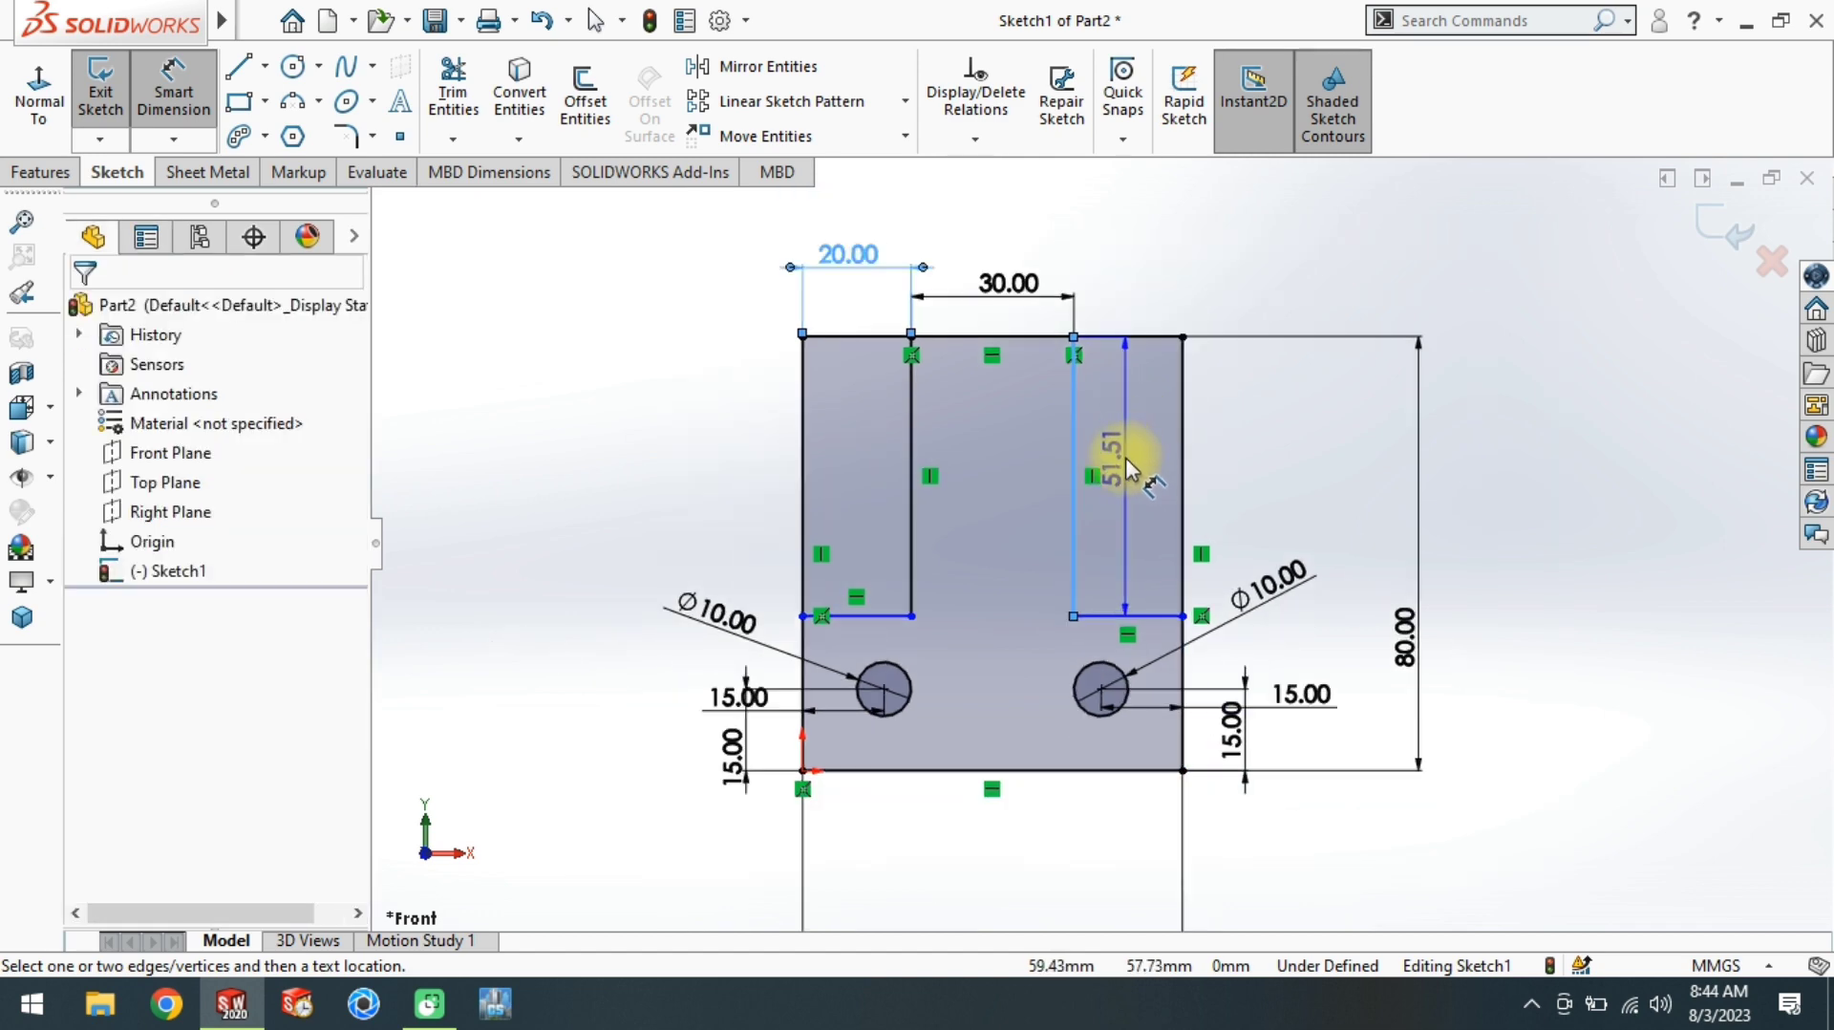
scroll(1125, 456, "down", 2)
left_click(673, 268)
key("Escape")
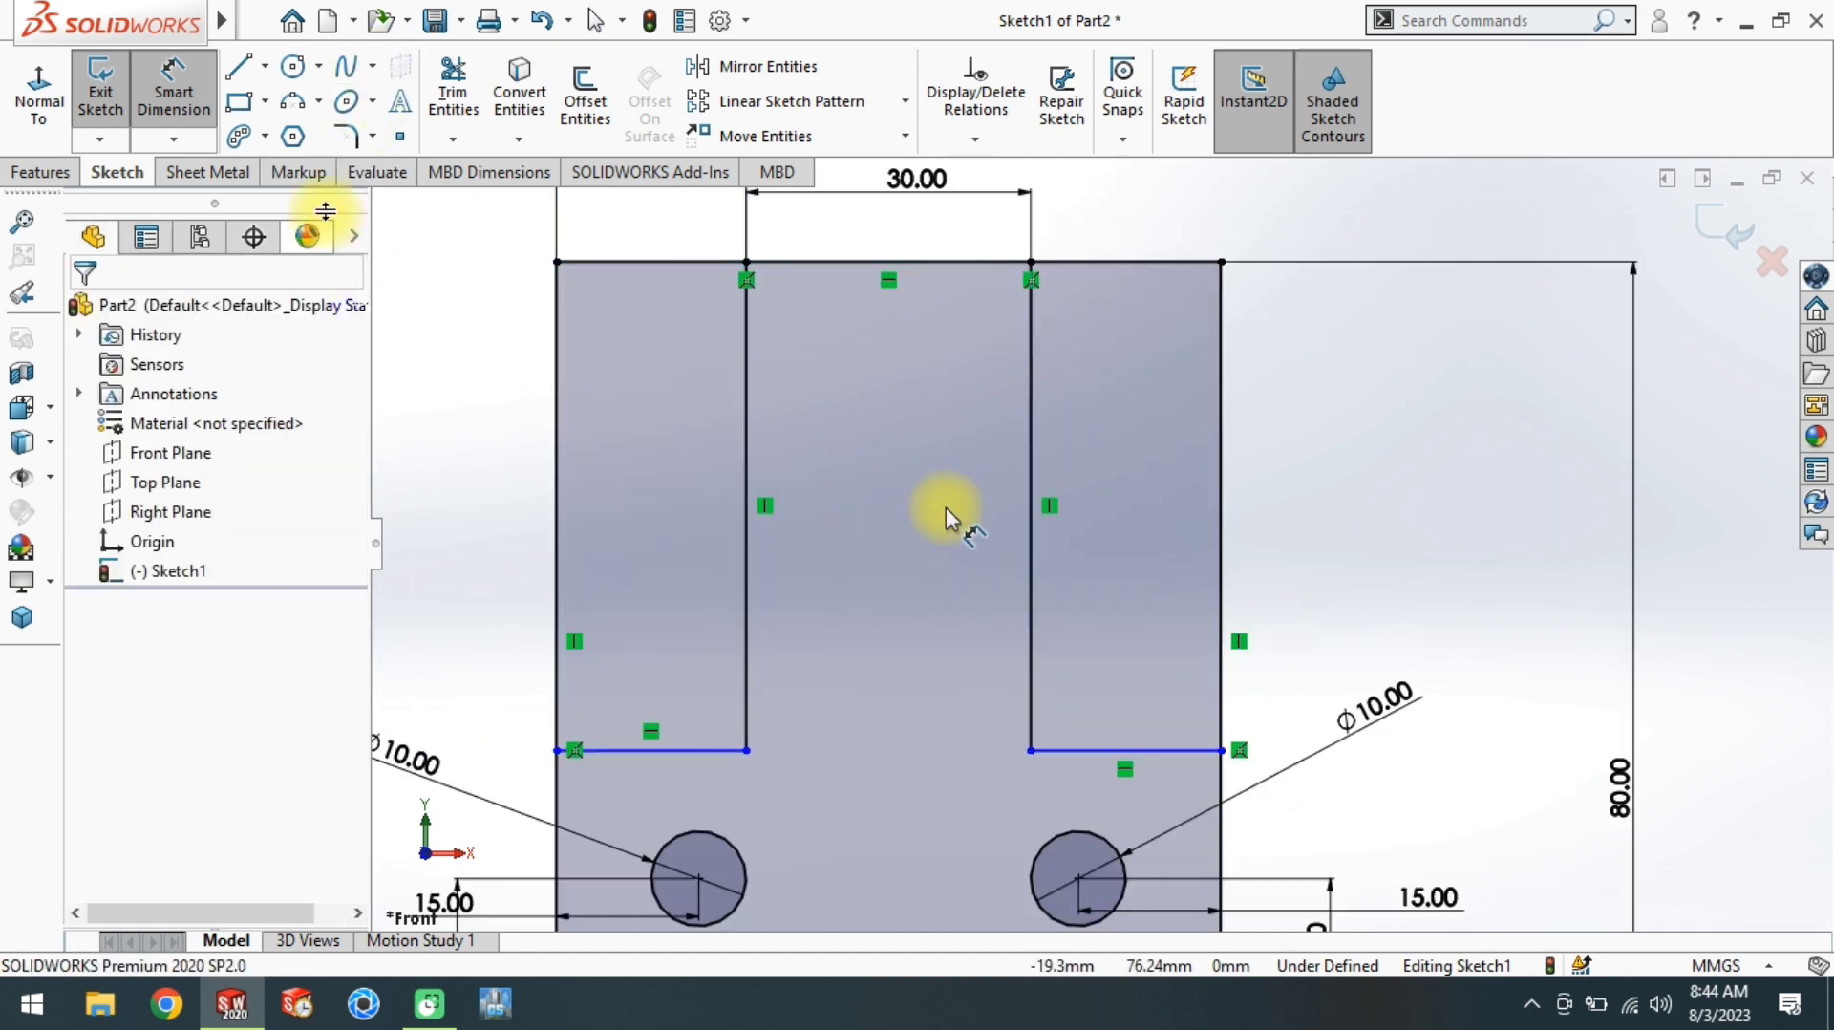
Step: Power-trim the extra upper corner lines to leave a T-shaped profile
left_click(491, 92)
left_click(92, 313)
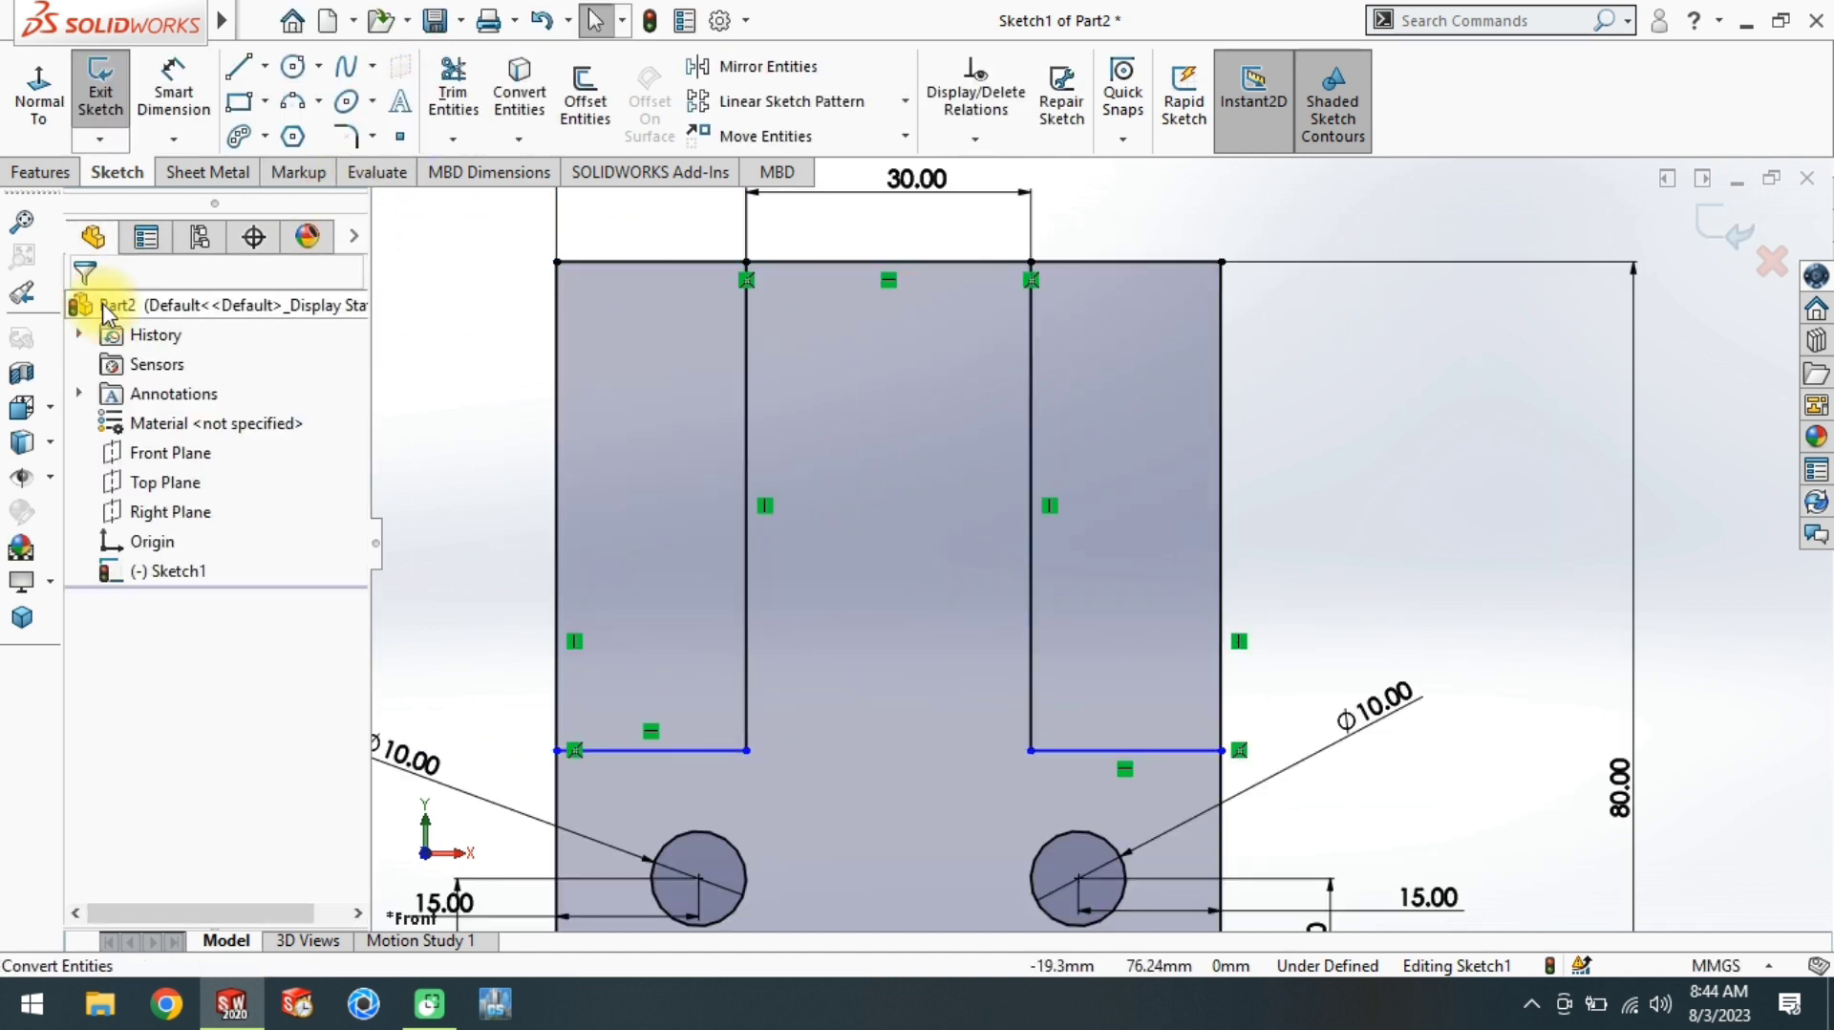
left_click(453, 93)
left_click_drag(489, 414, 642, 270)
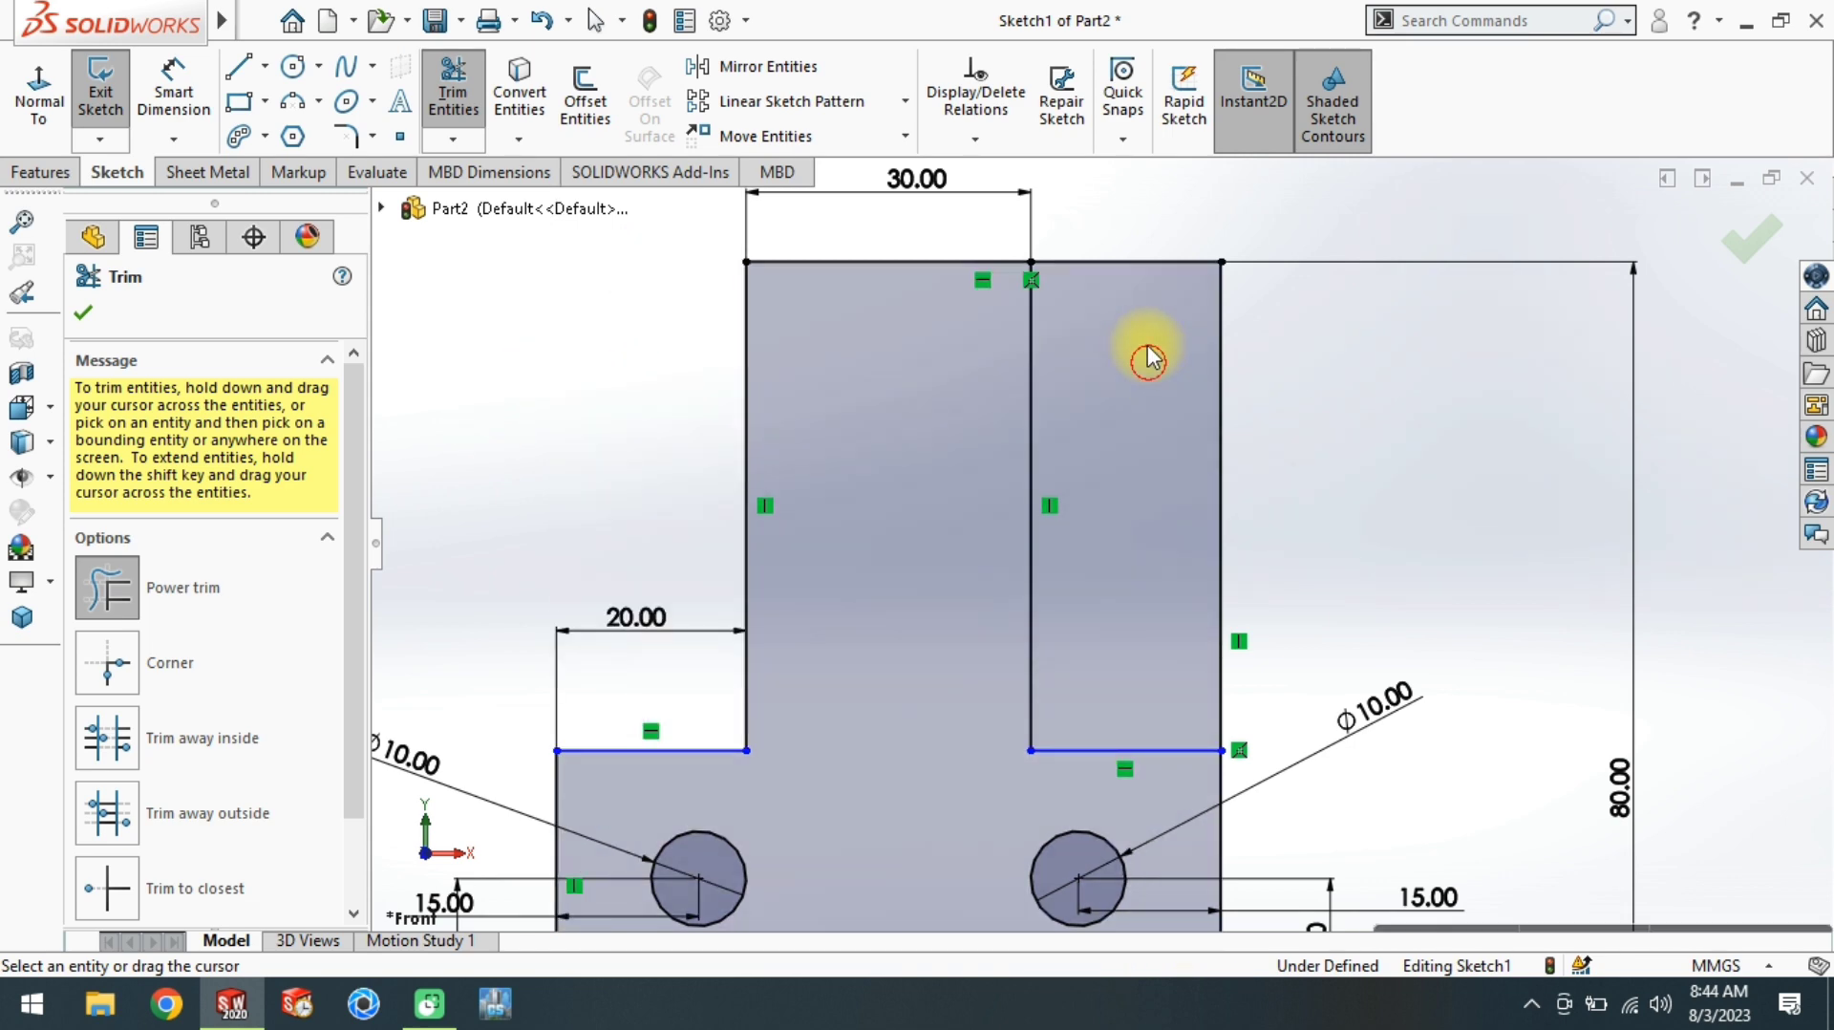
left_click_drag(1155, 368, 1331, 409)
Step: Extrude the T-shaped sketch 10 mm and view it in isometric
key("f")
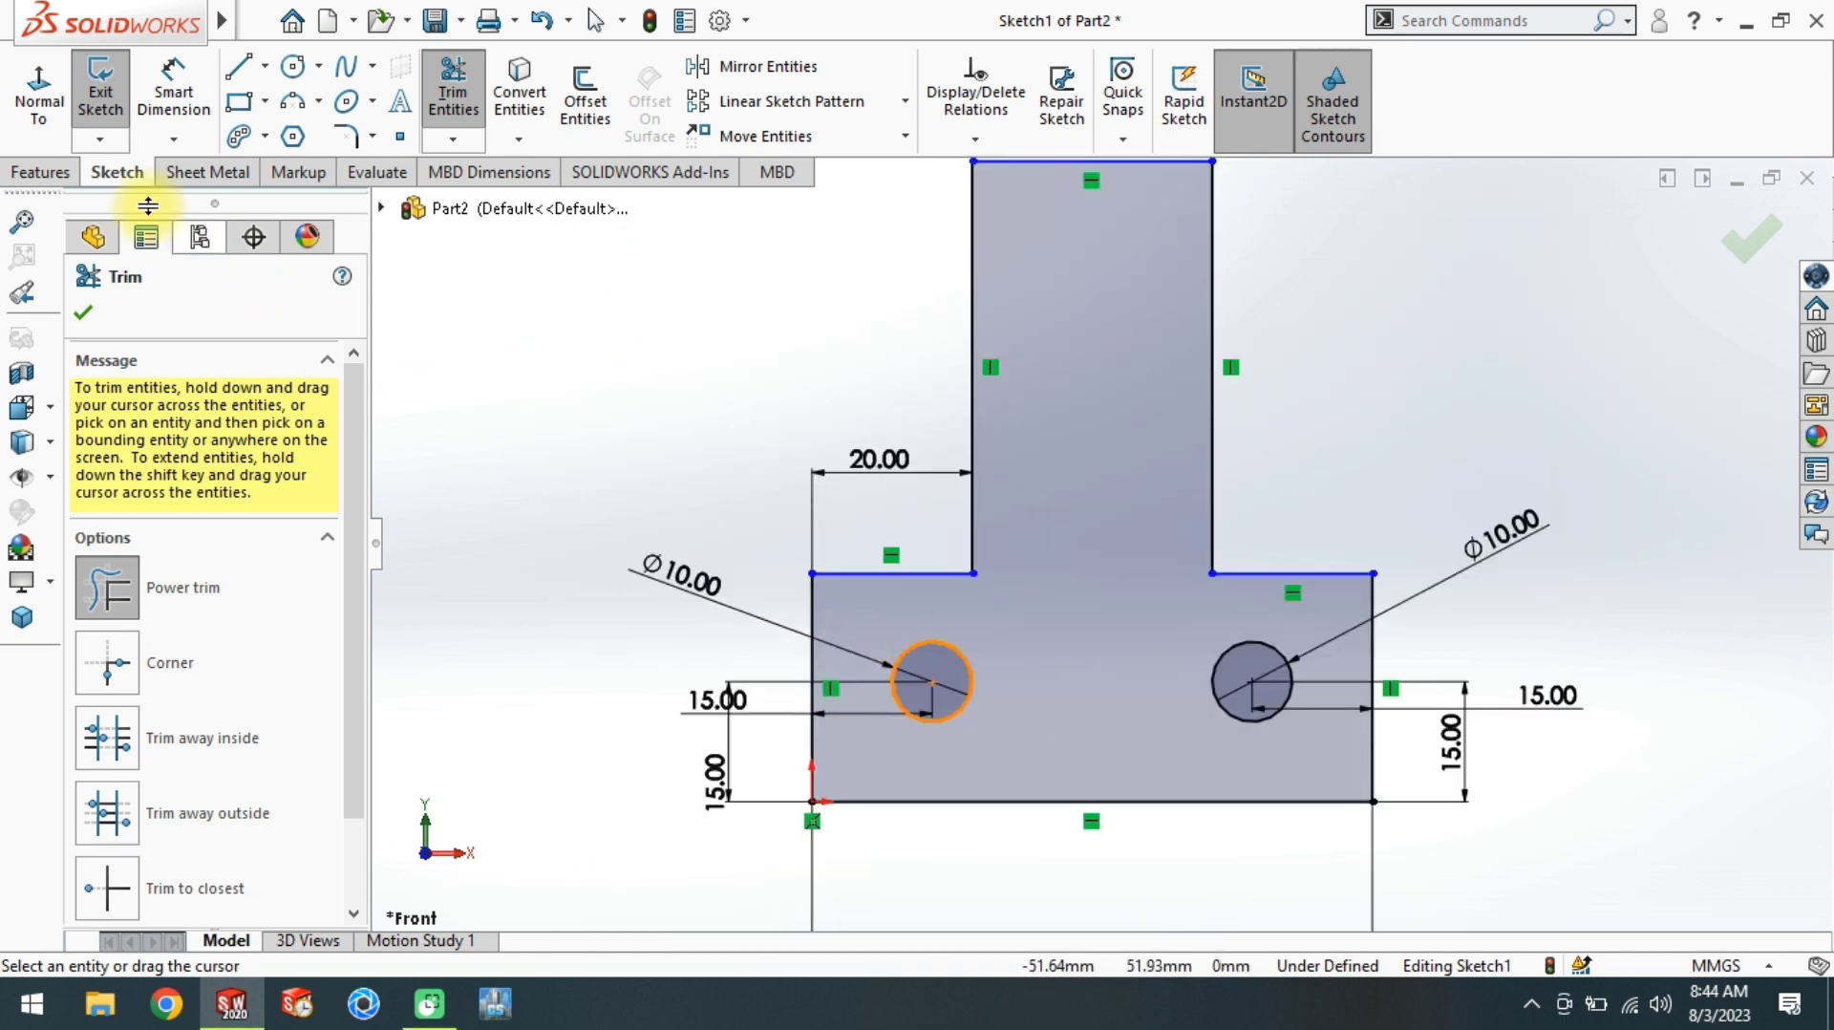
key("Escape")
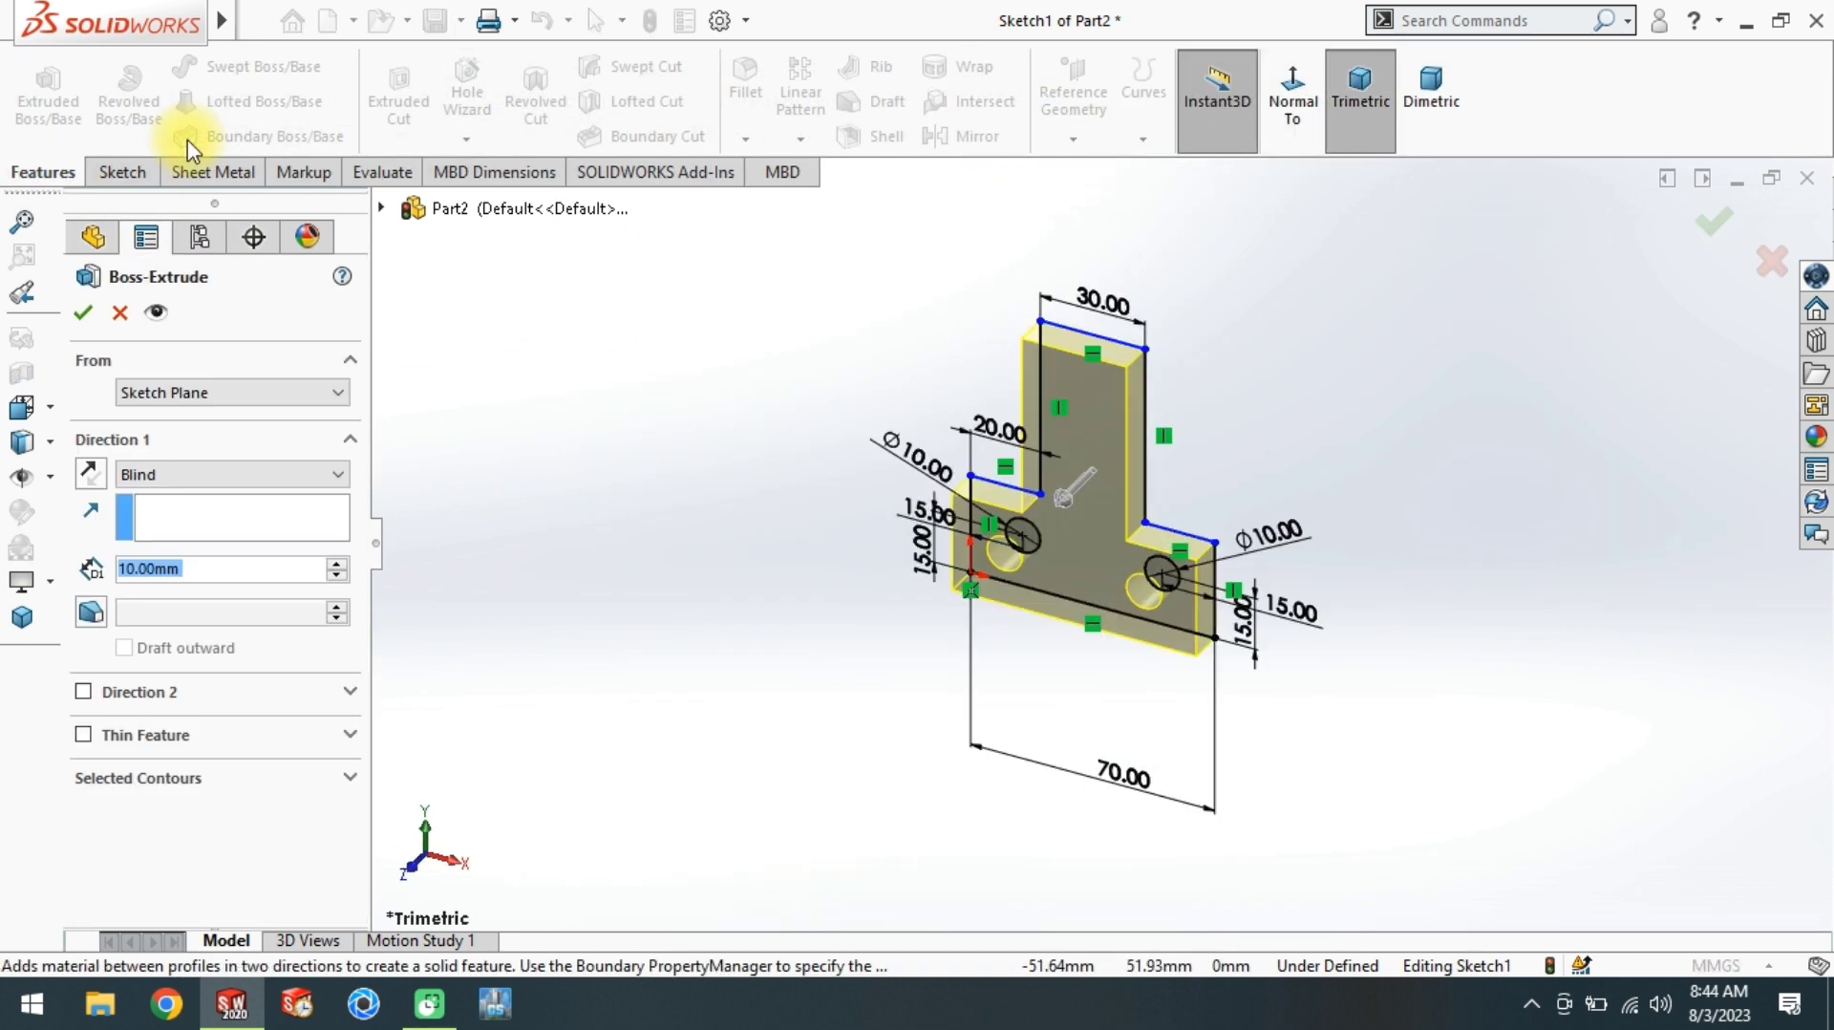
key("Return")
left_click(513, 612)
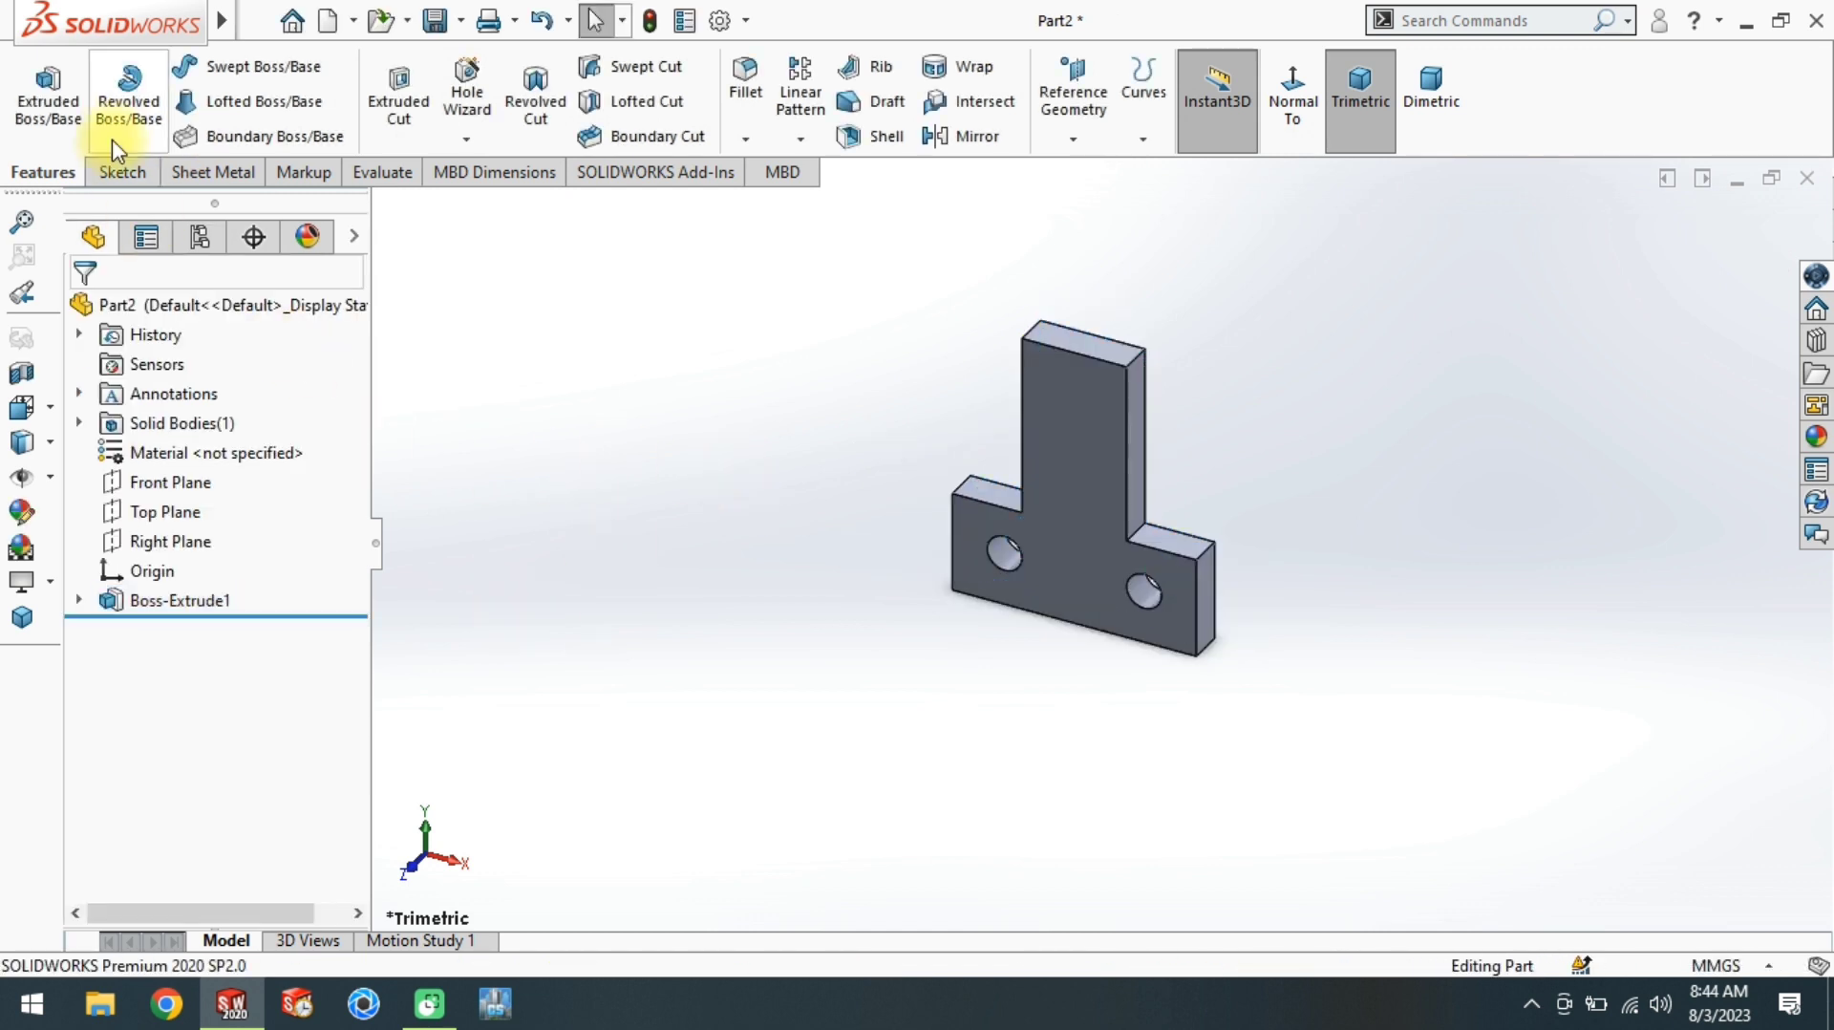
left_click(21, 616)
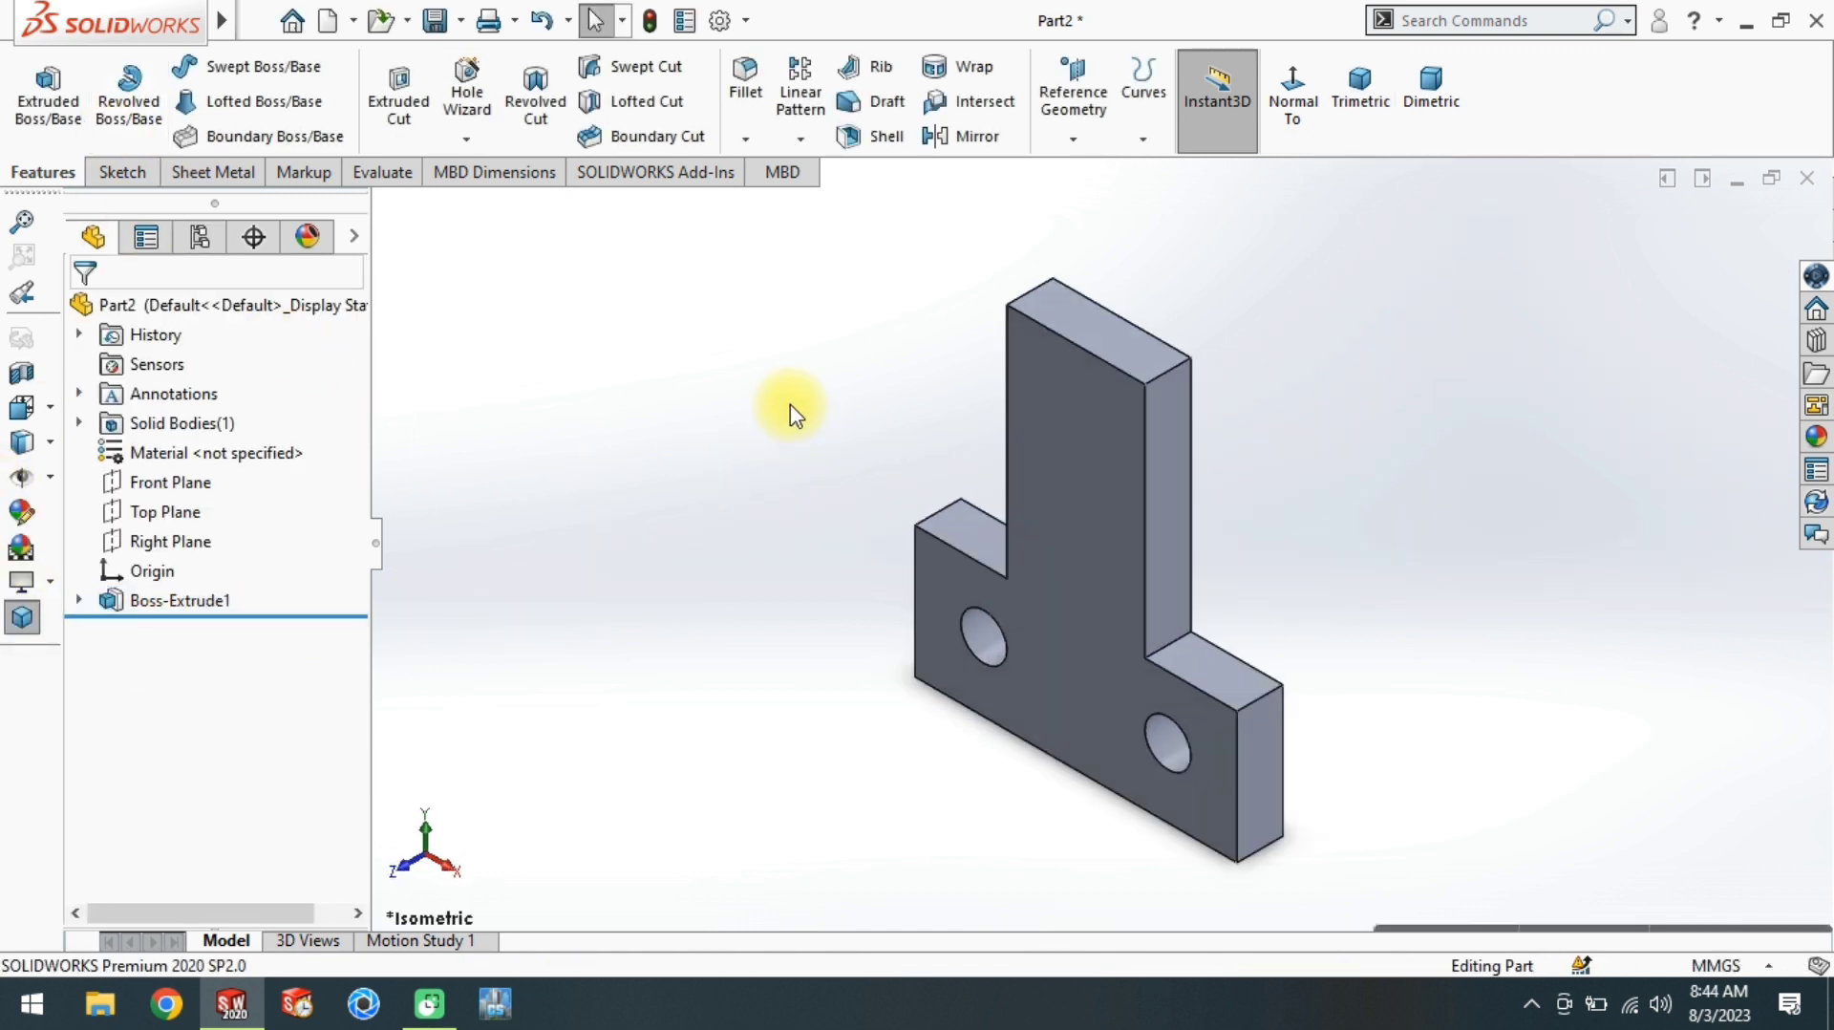
Step: Save the part as 23a and start a new part document
key("ctrl+s")
type("23")
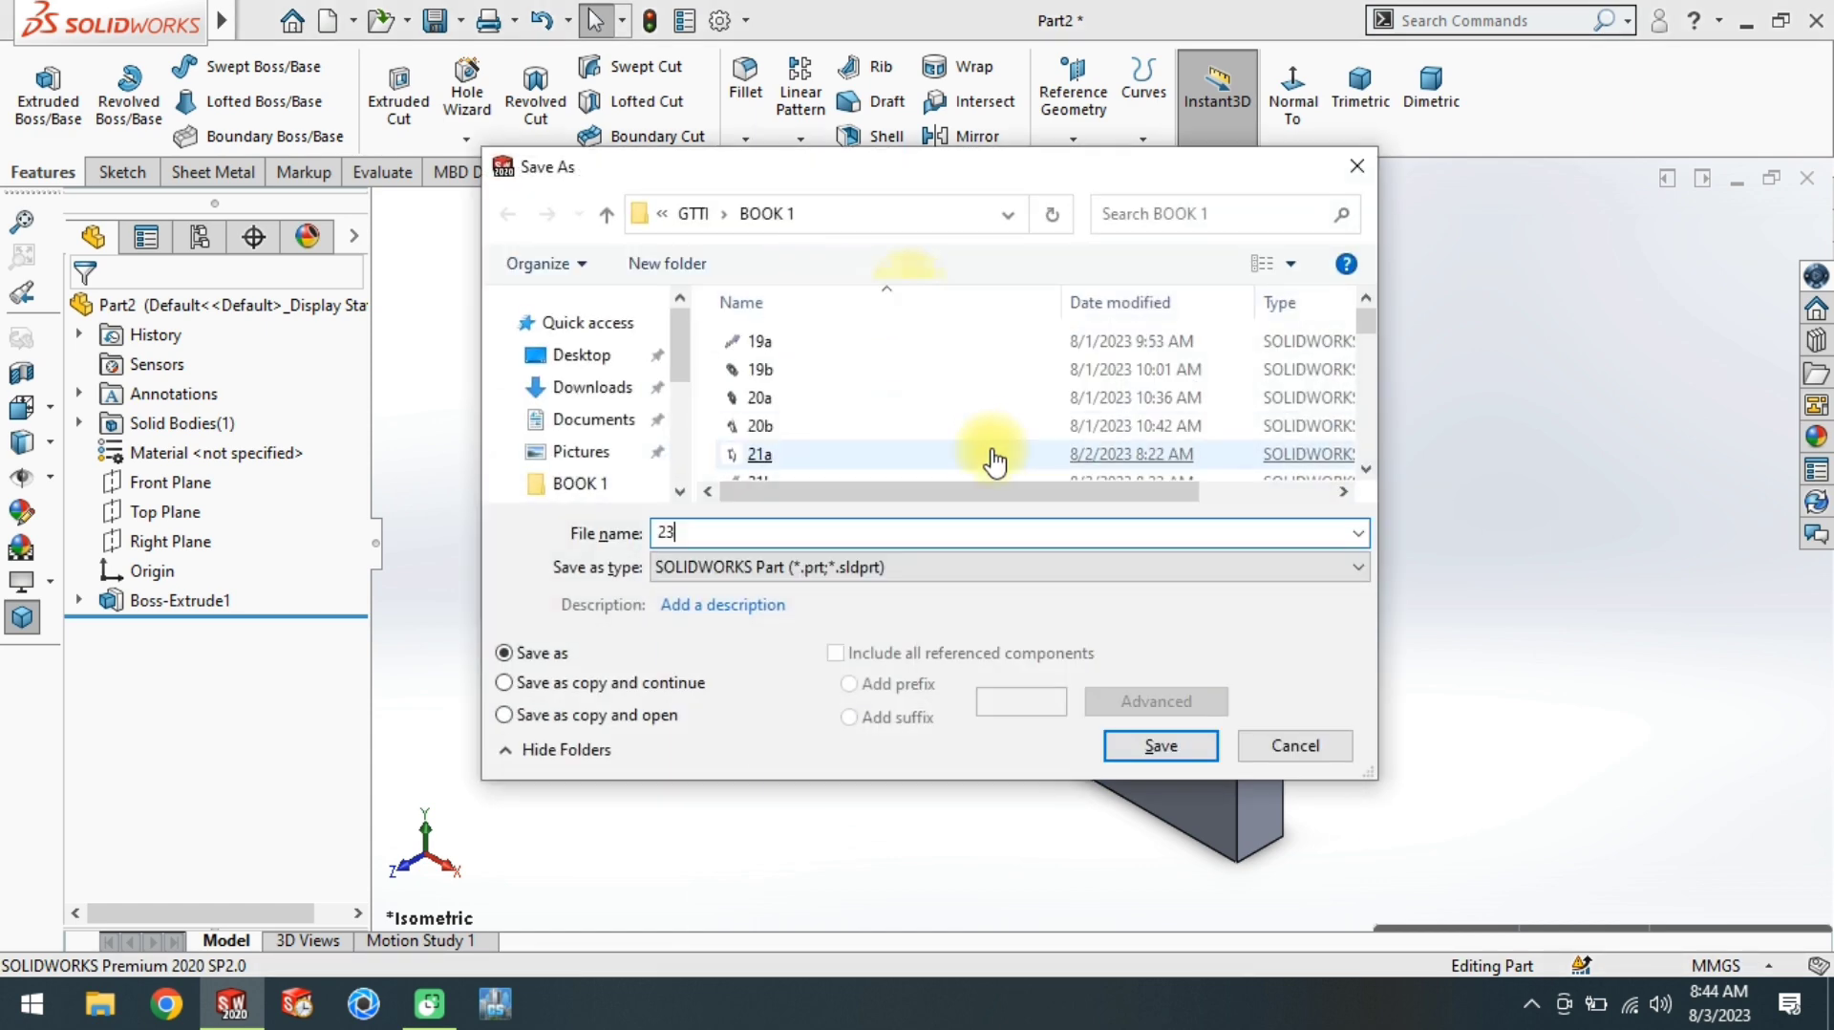
type("4")
left_click(1157, 749)
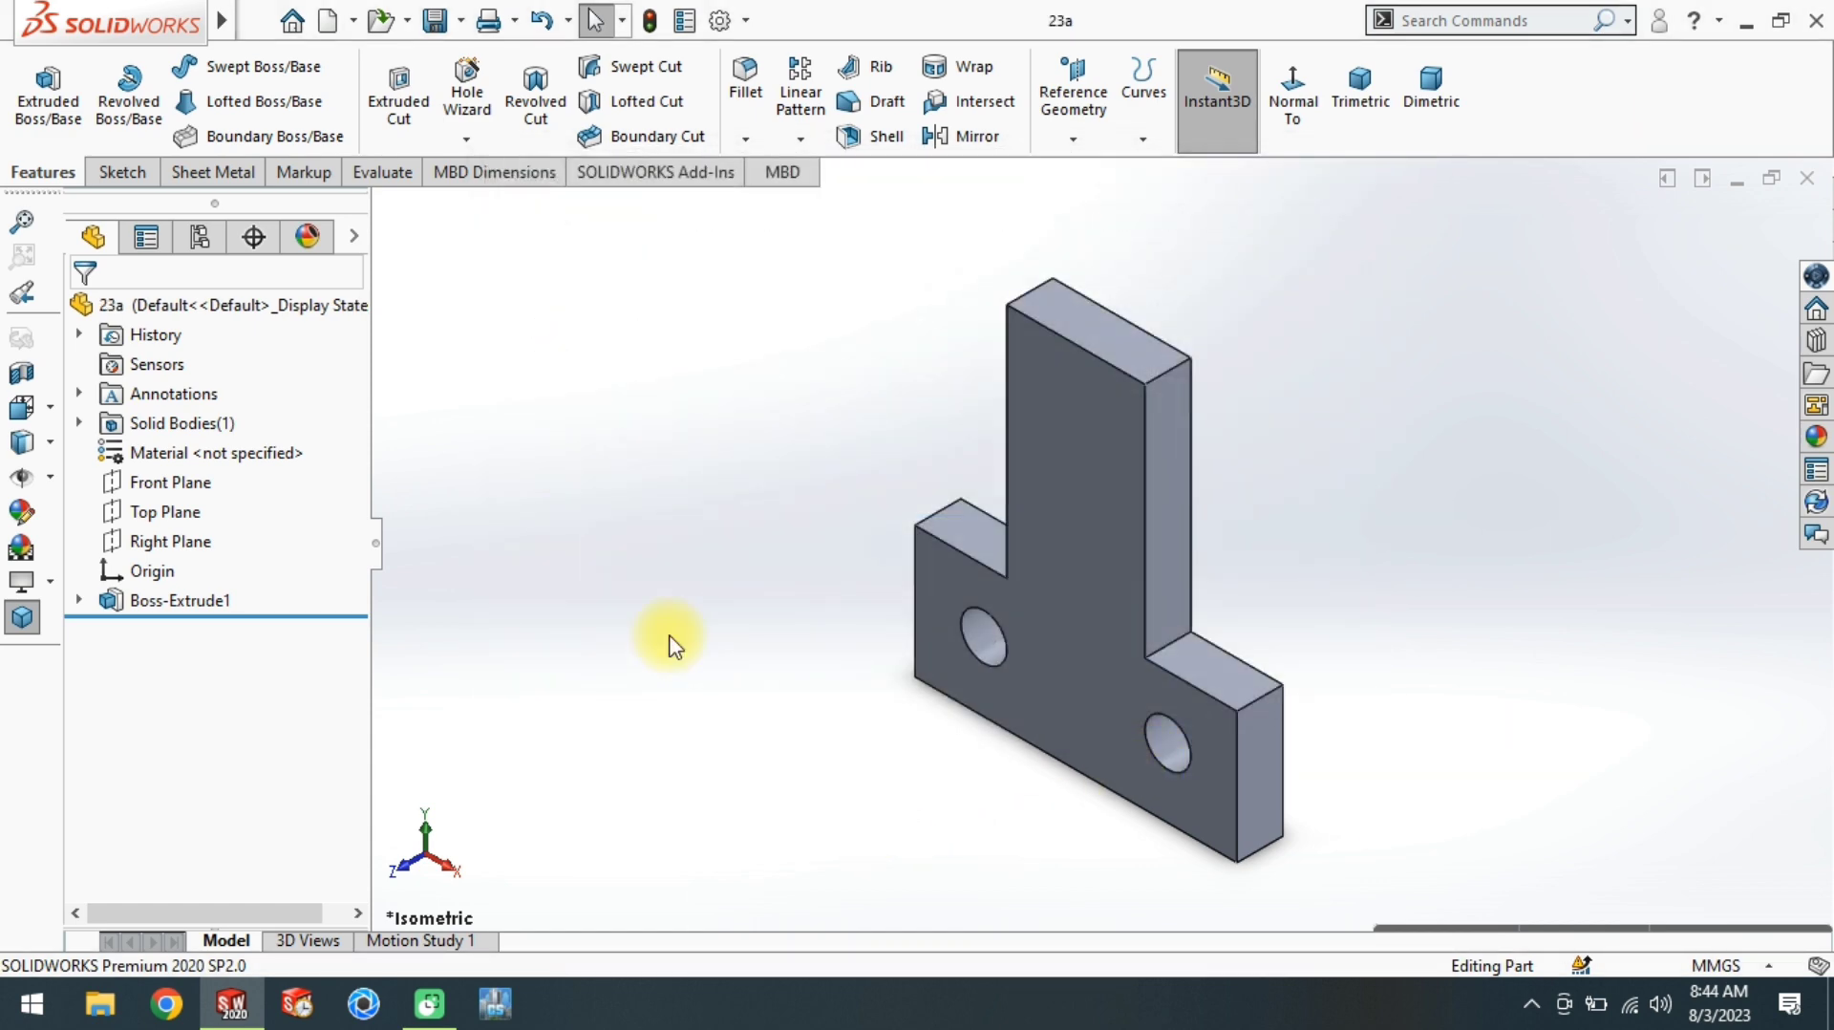
key("ctrl+n")
double_click(734, 600)
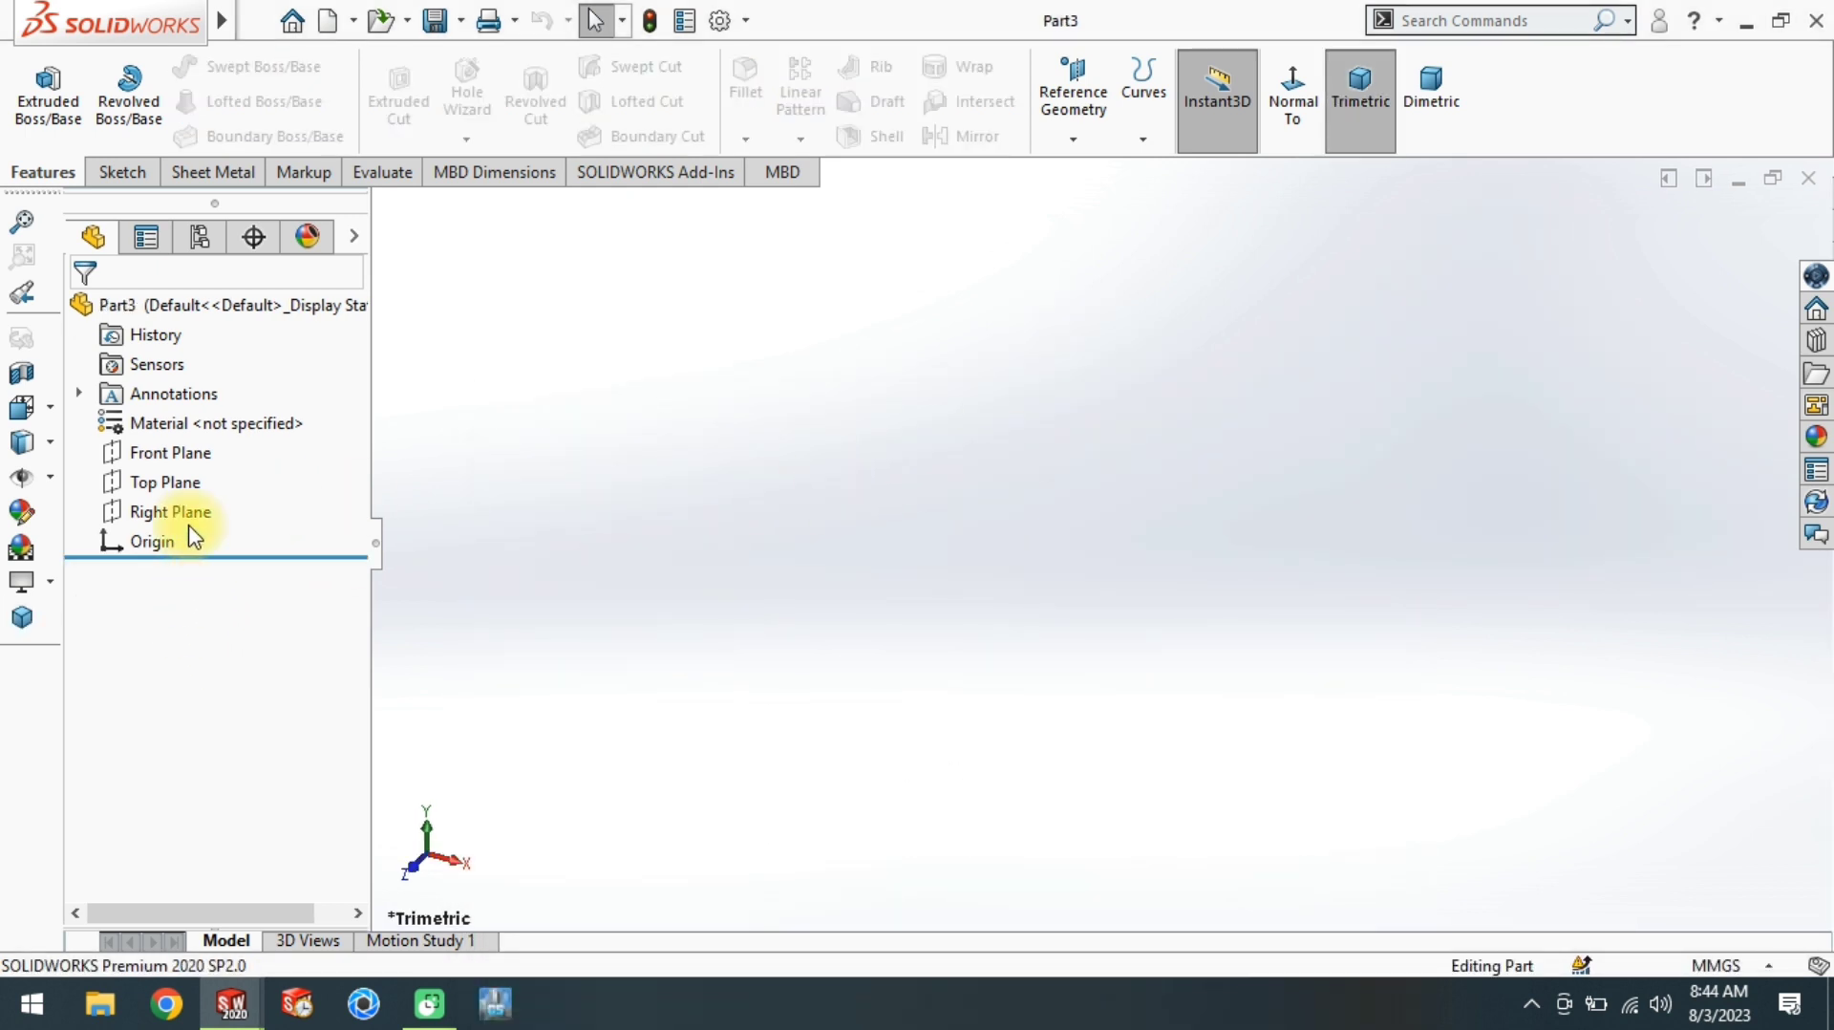
Step: Start a Front Plane sketch and draw a corner rectangle from the origin
left_click(184, 452)
left_click(185, 405)
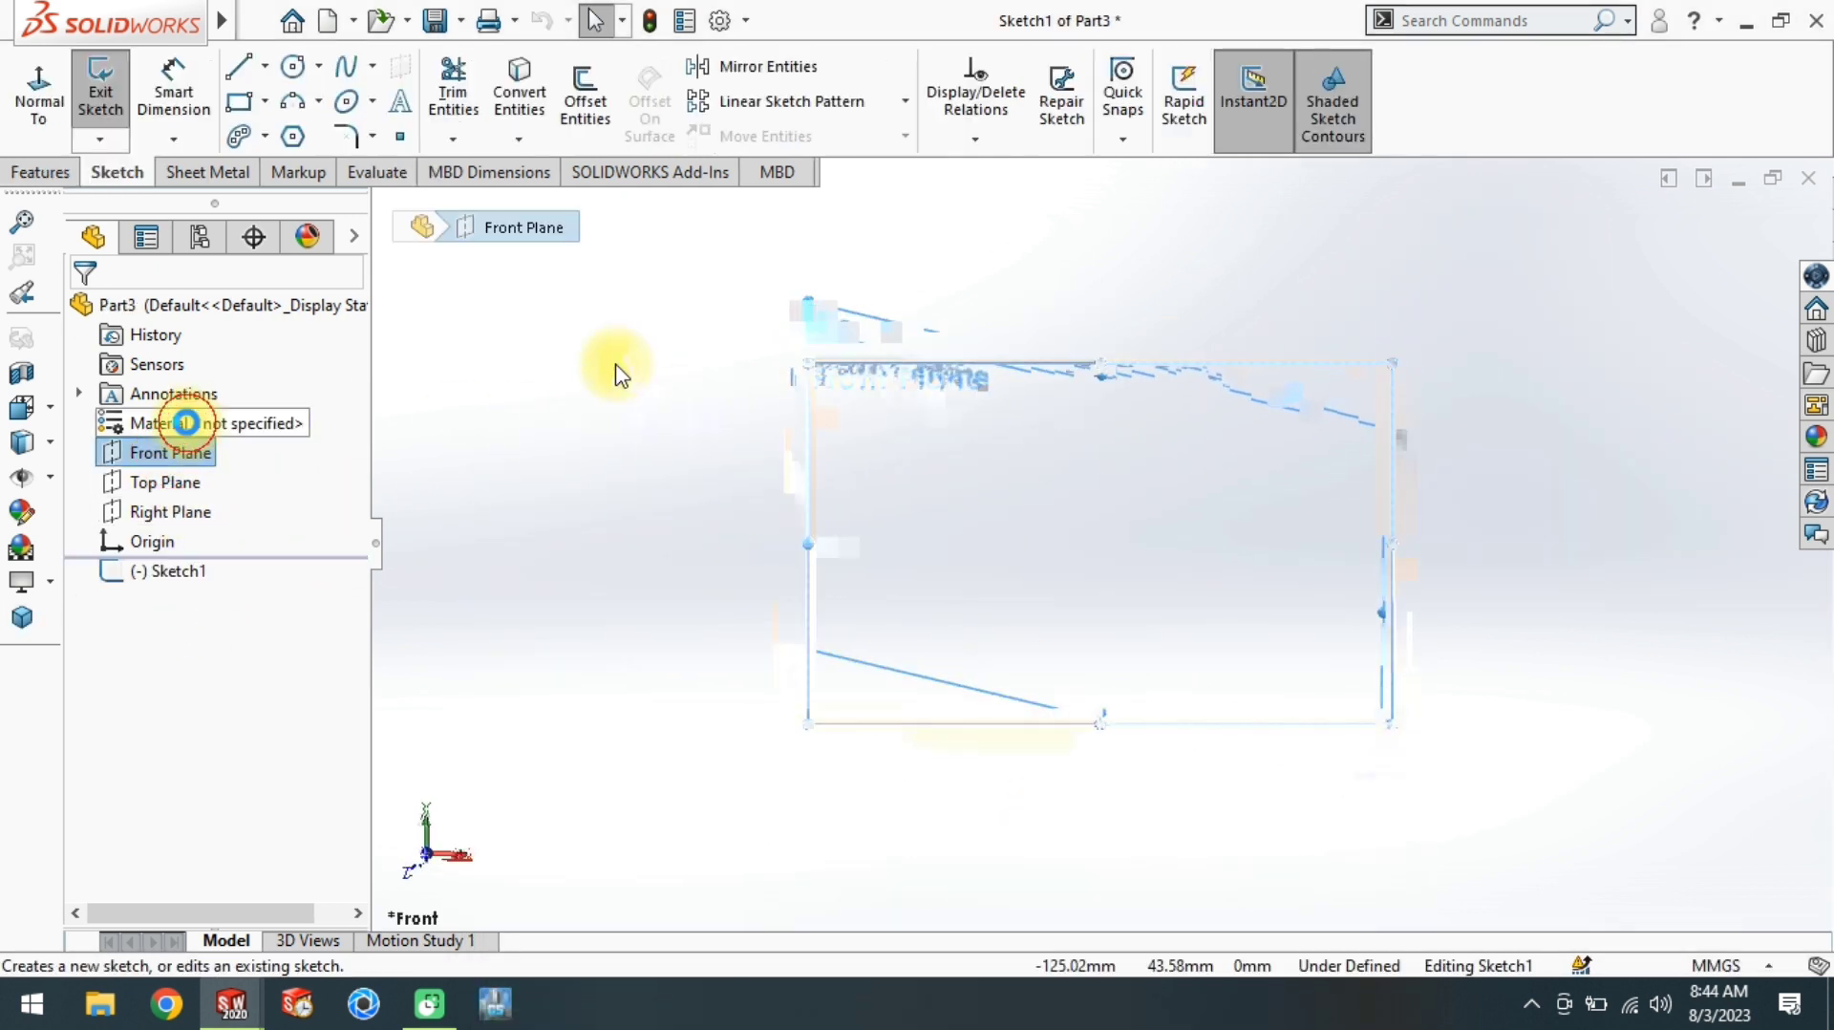
left_click(244, 67)
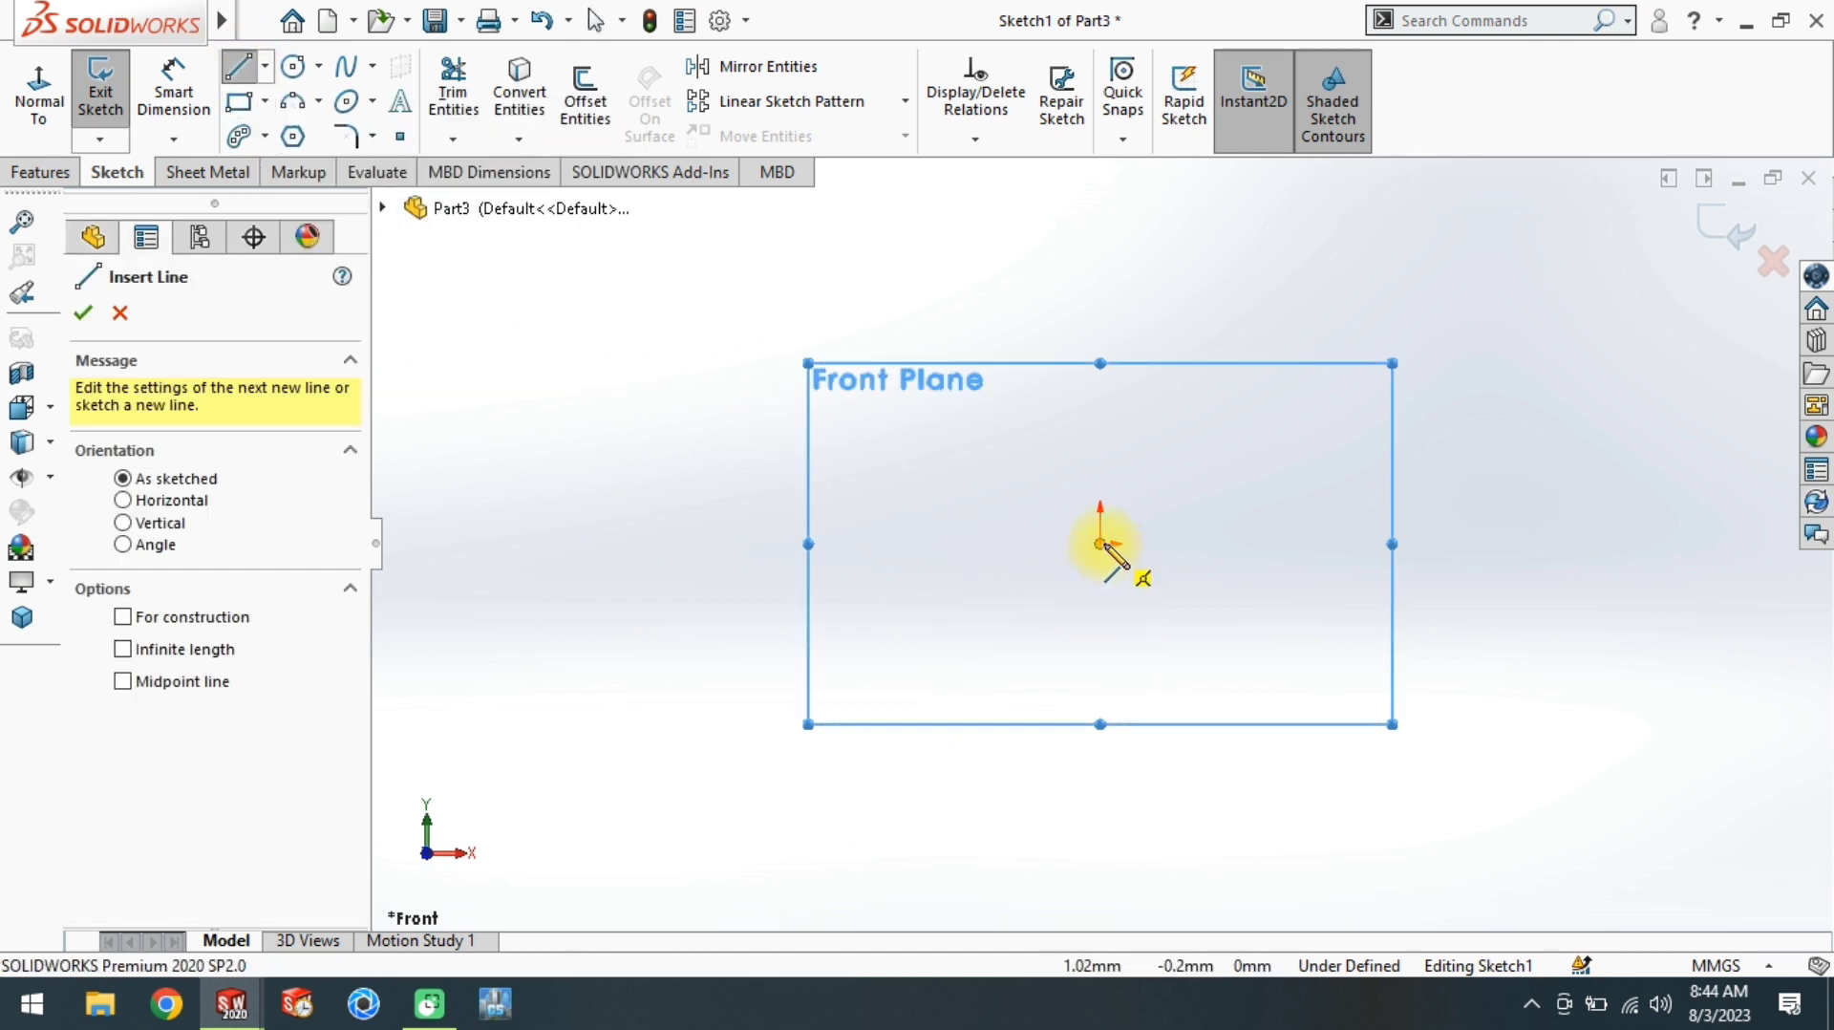
left_click(239, 100)
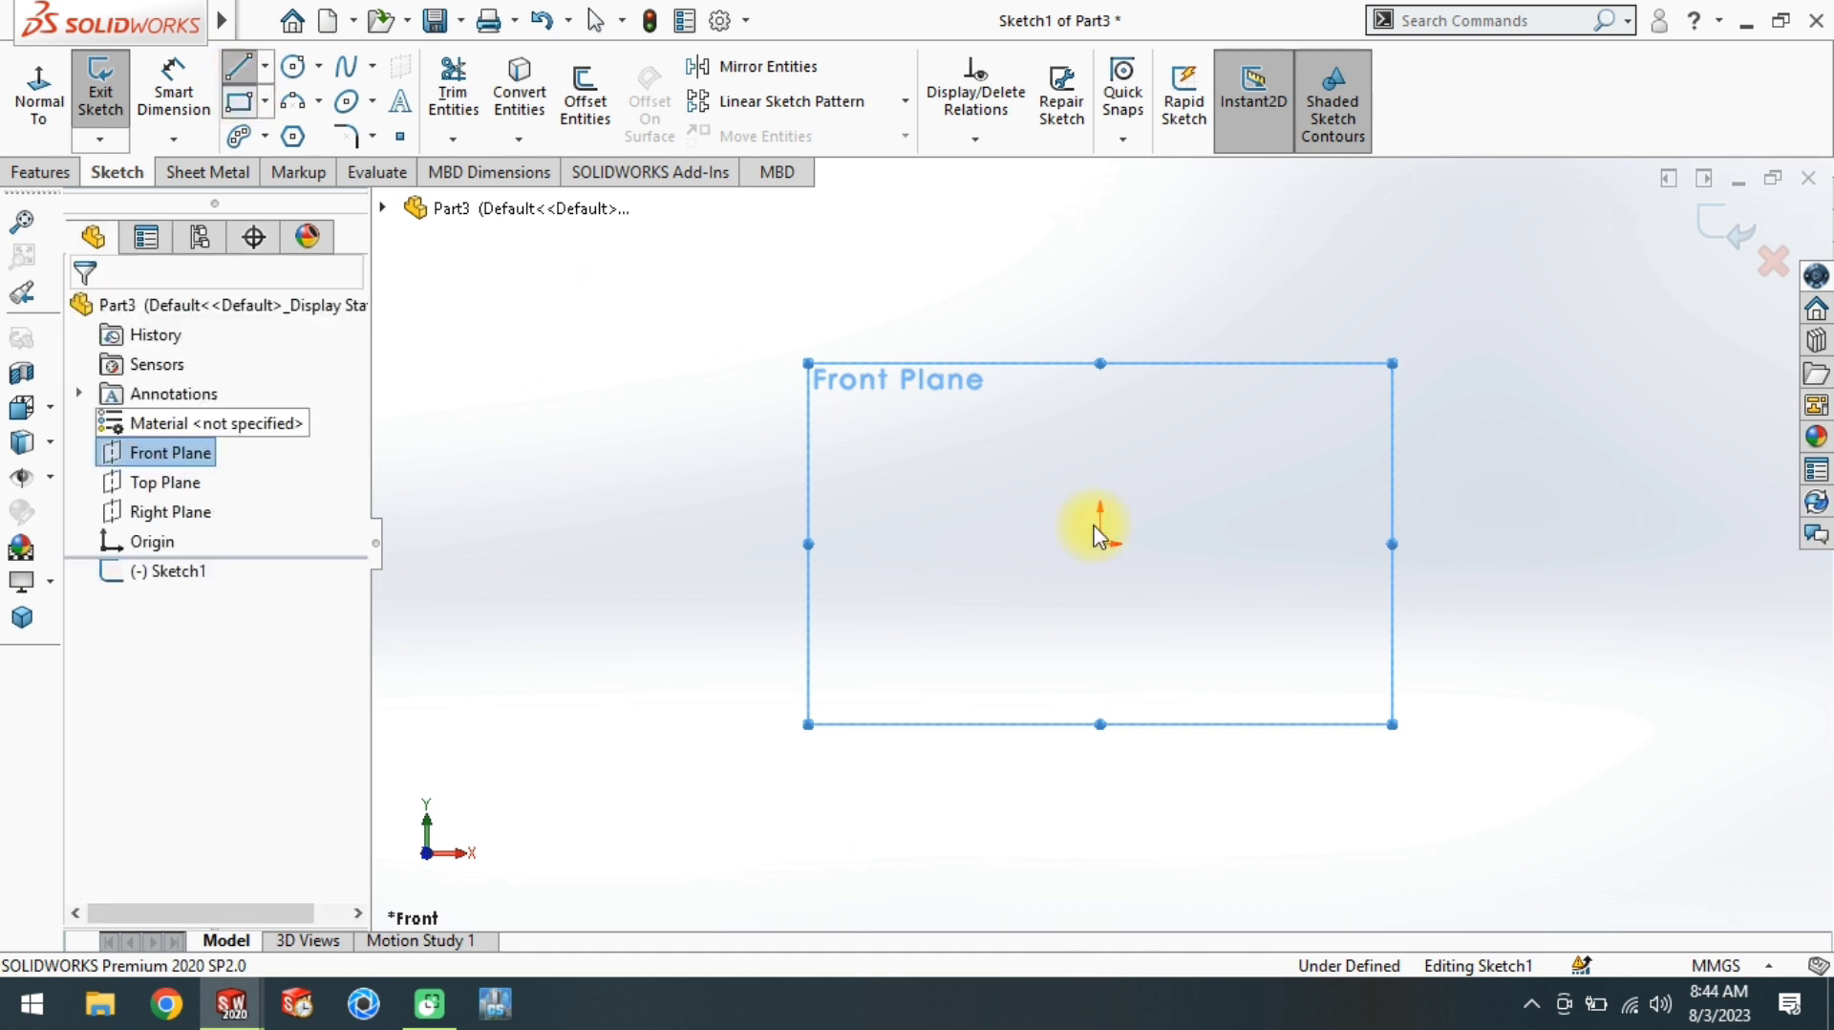
left_click(1100, 544)
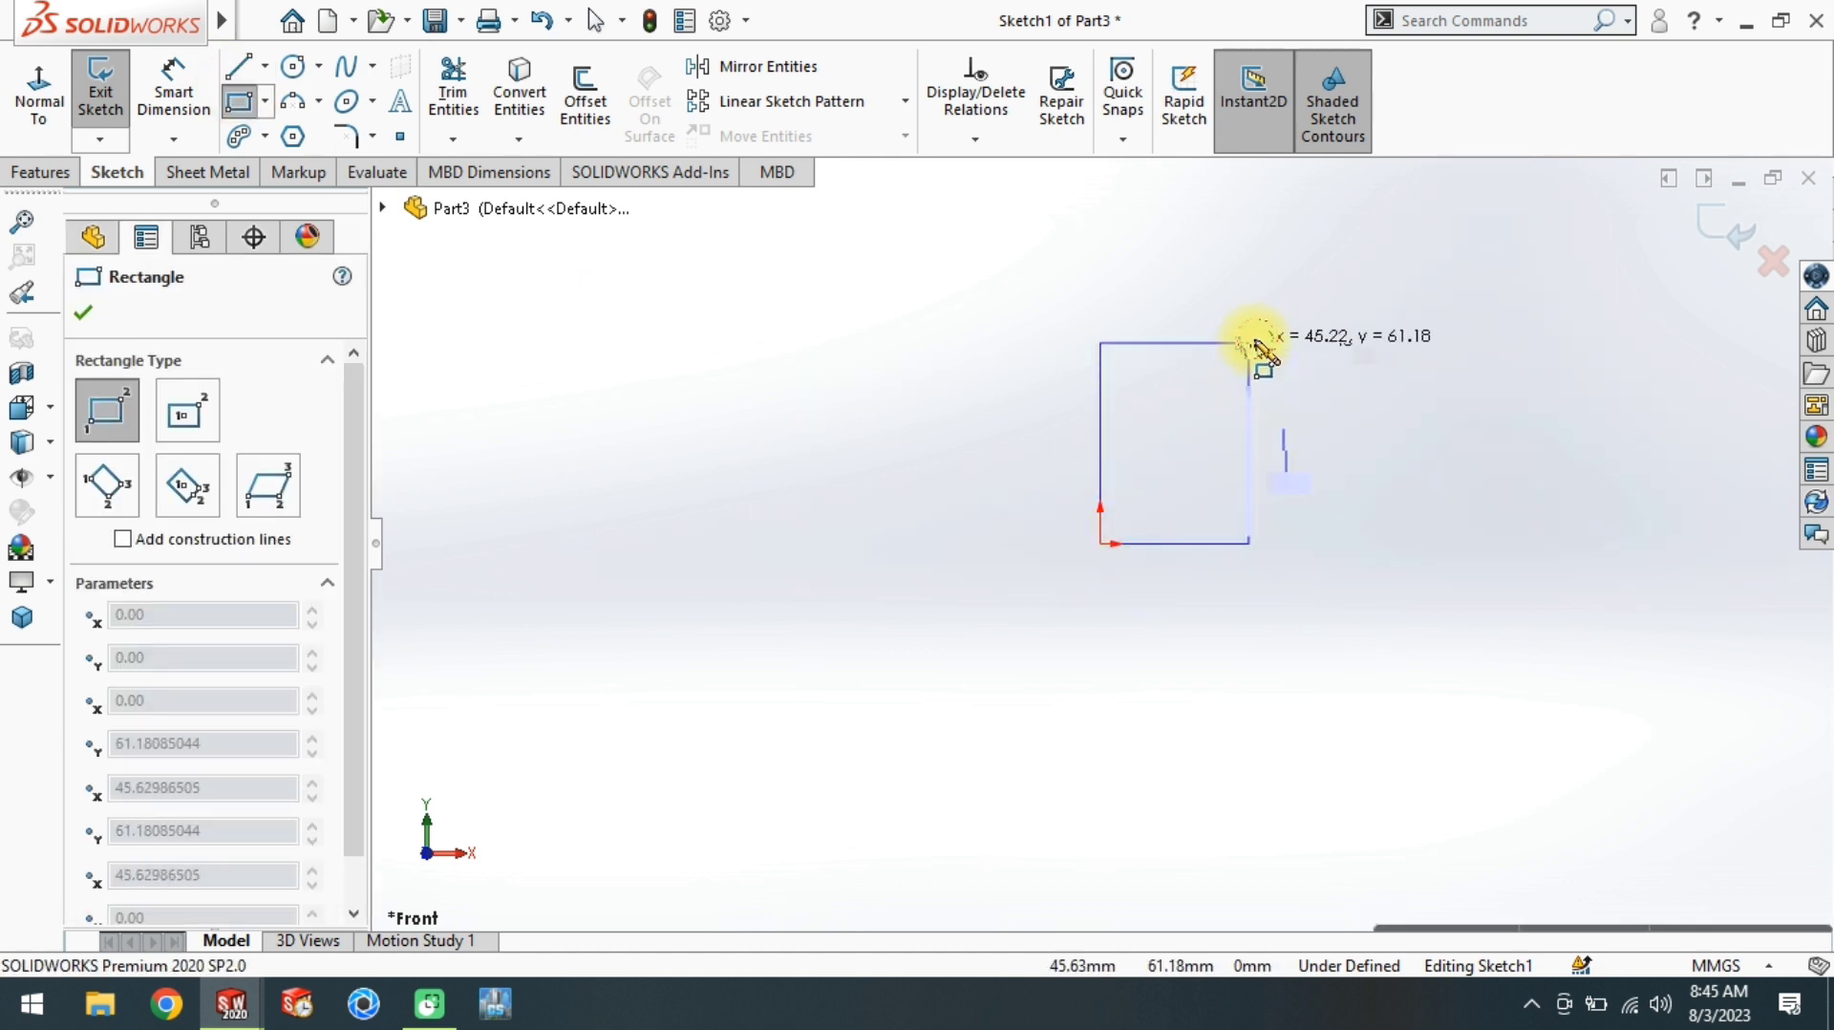
left_click(1258, 302)
Step: Dimension the rectangle 60 mm wide and 80 mm tall
right_click_drag(1220, 799, 1220, 668)
left_click(1206, 552)
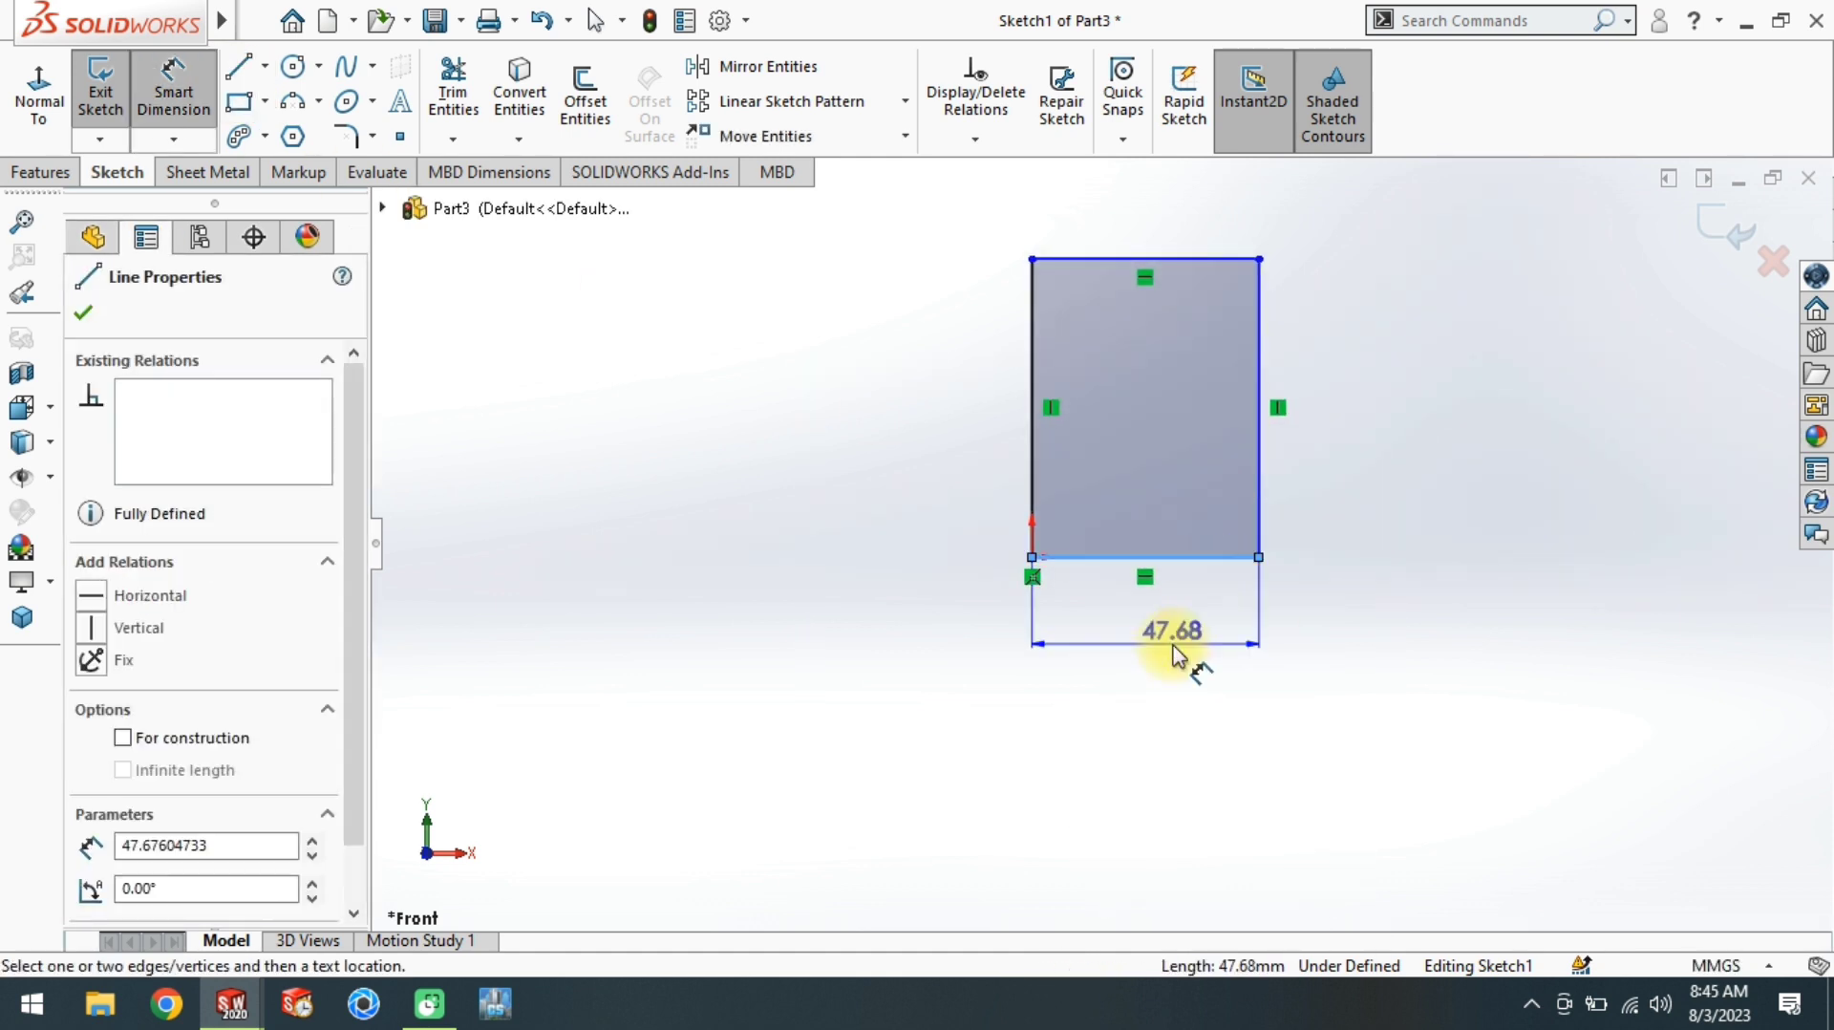
left_click(1180, 652)
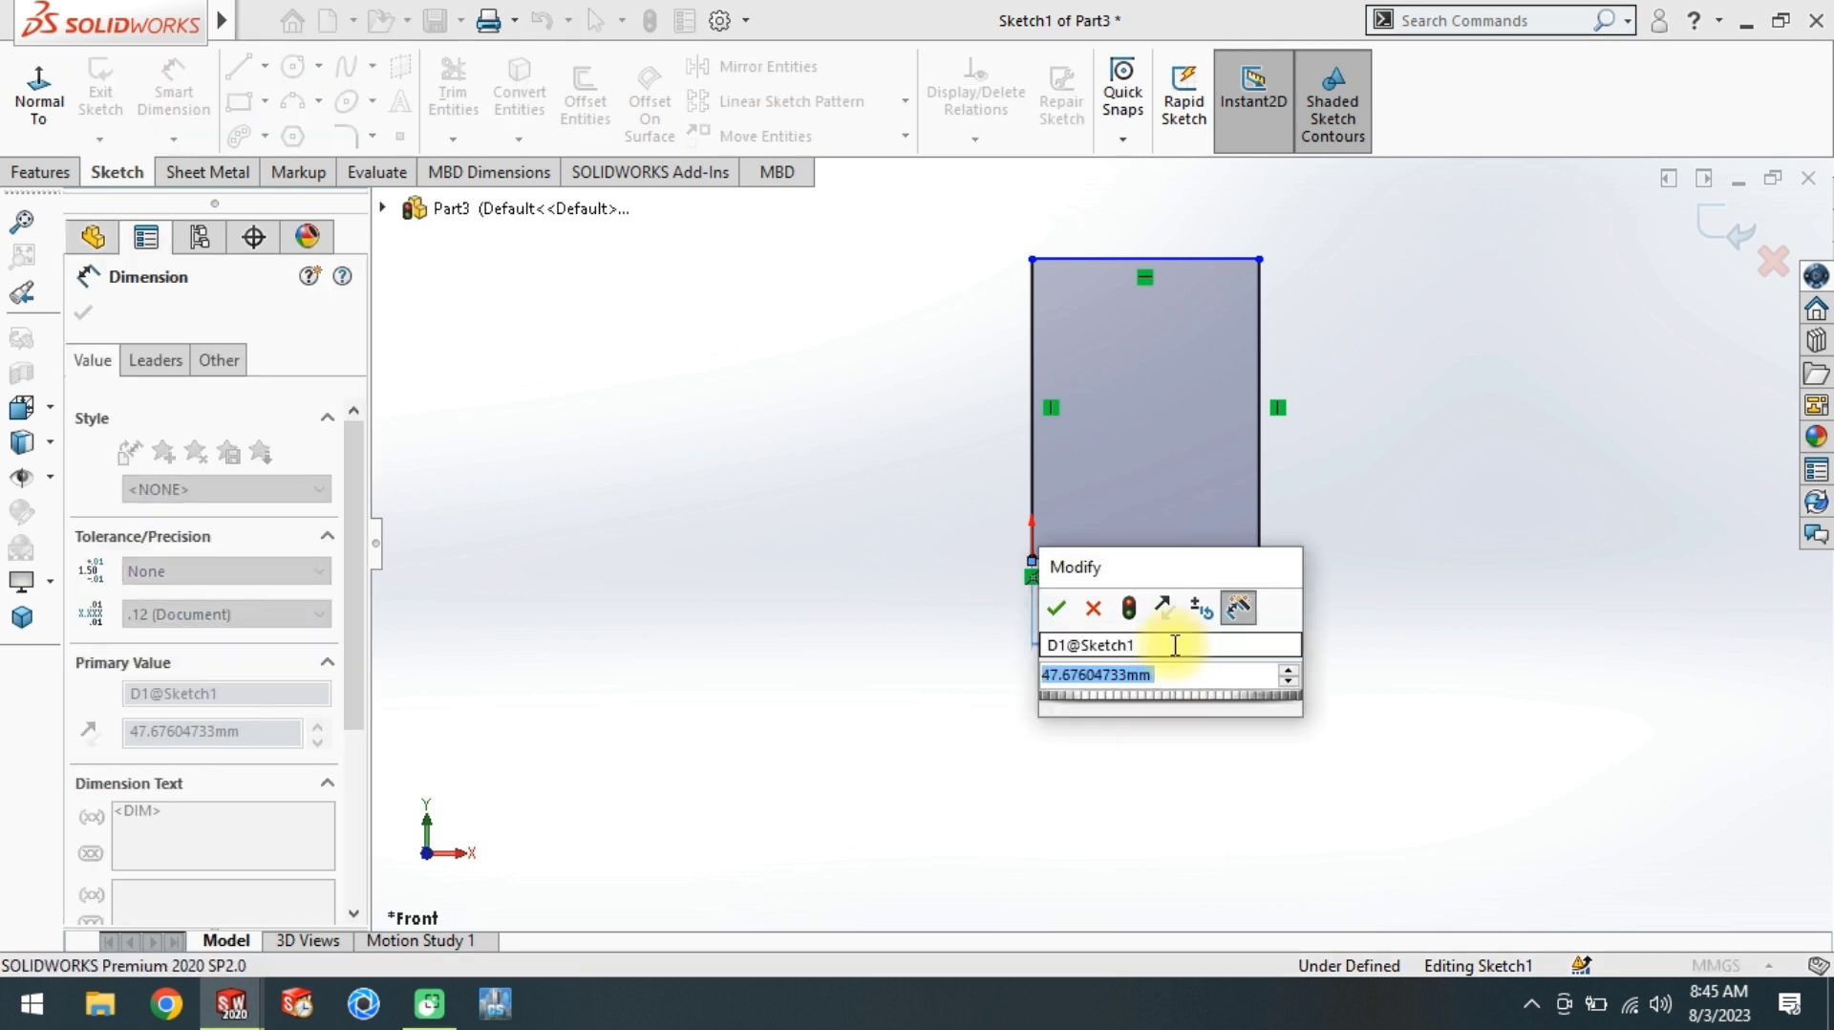
type("60")
key("Return")
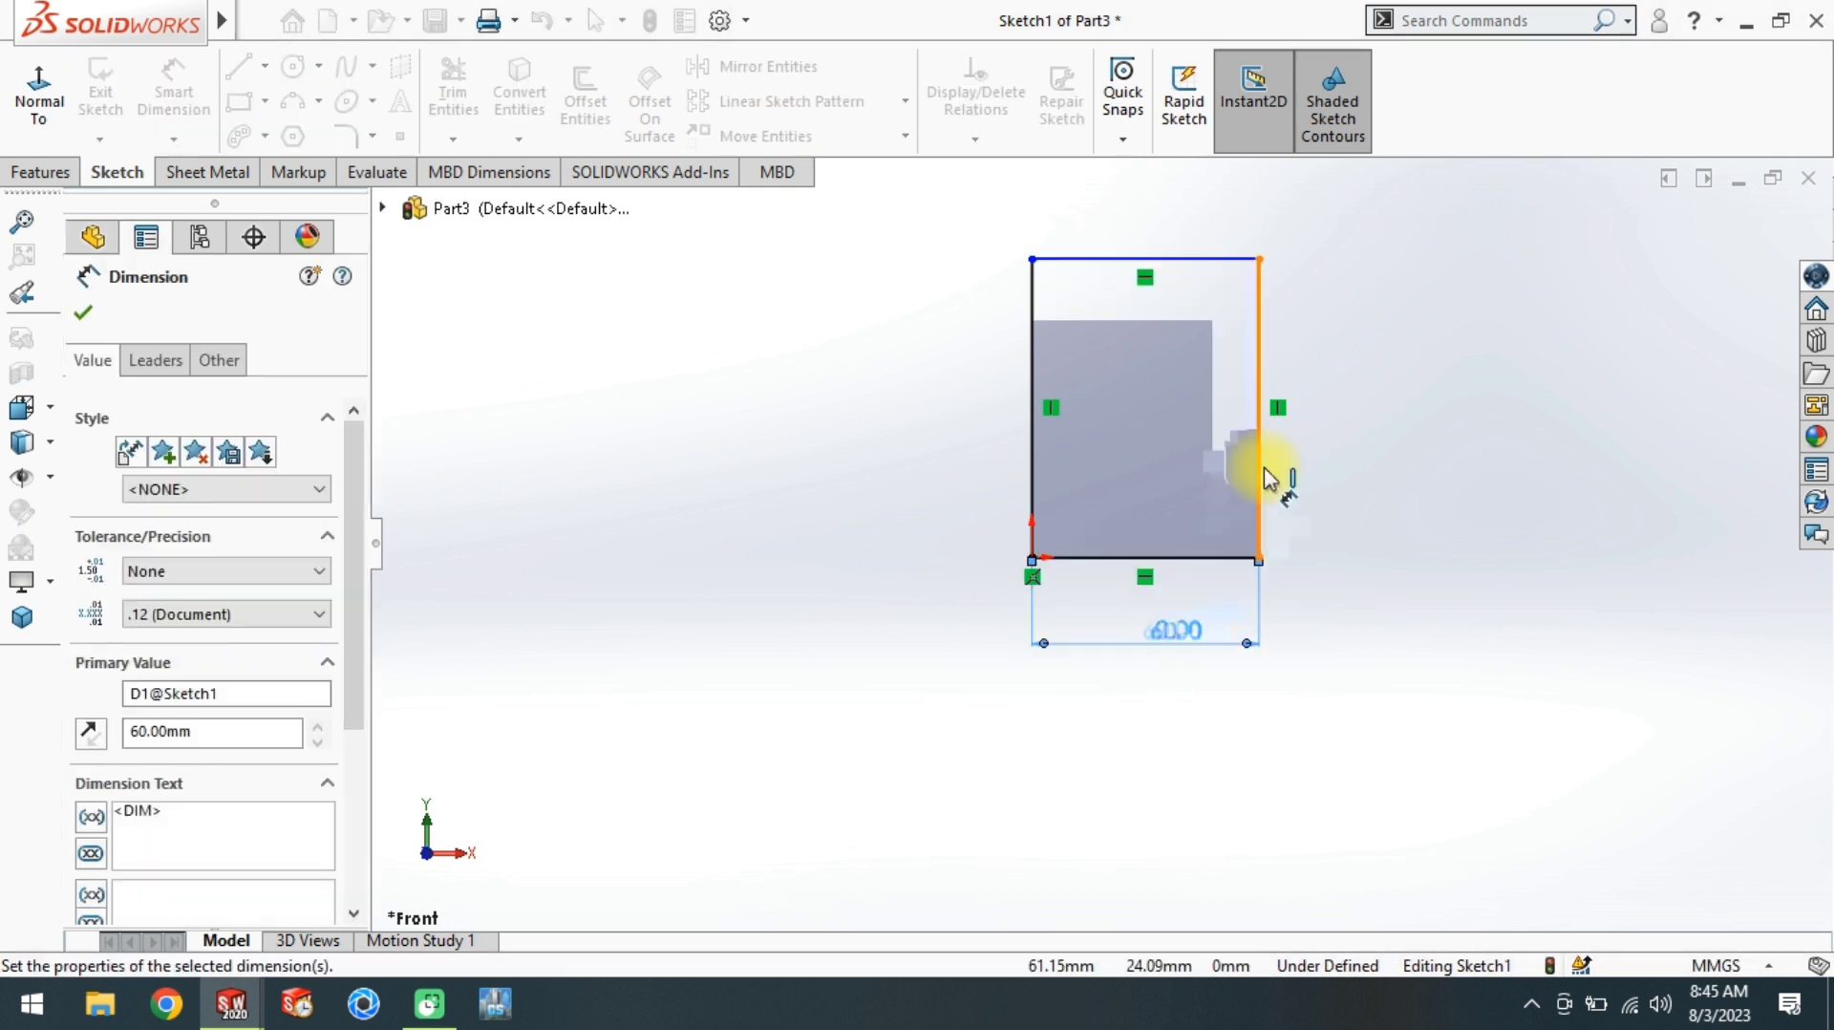
left_click(1259, 475)
left_click(1365, 444)
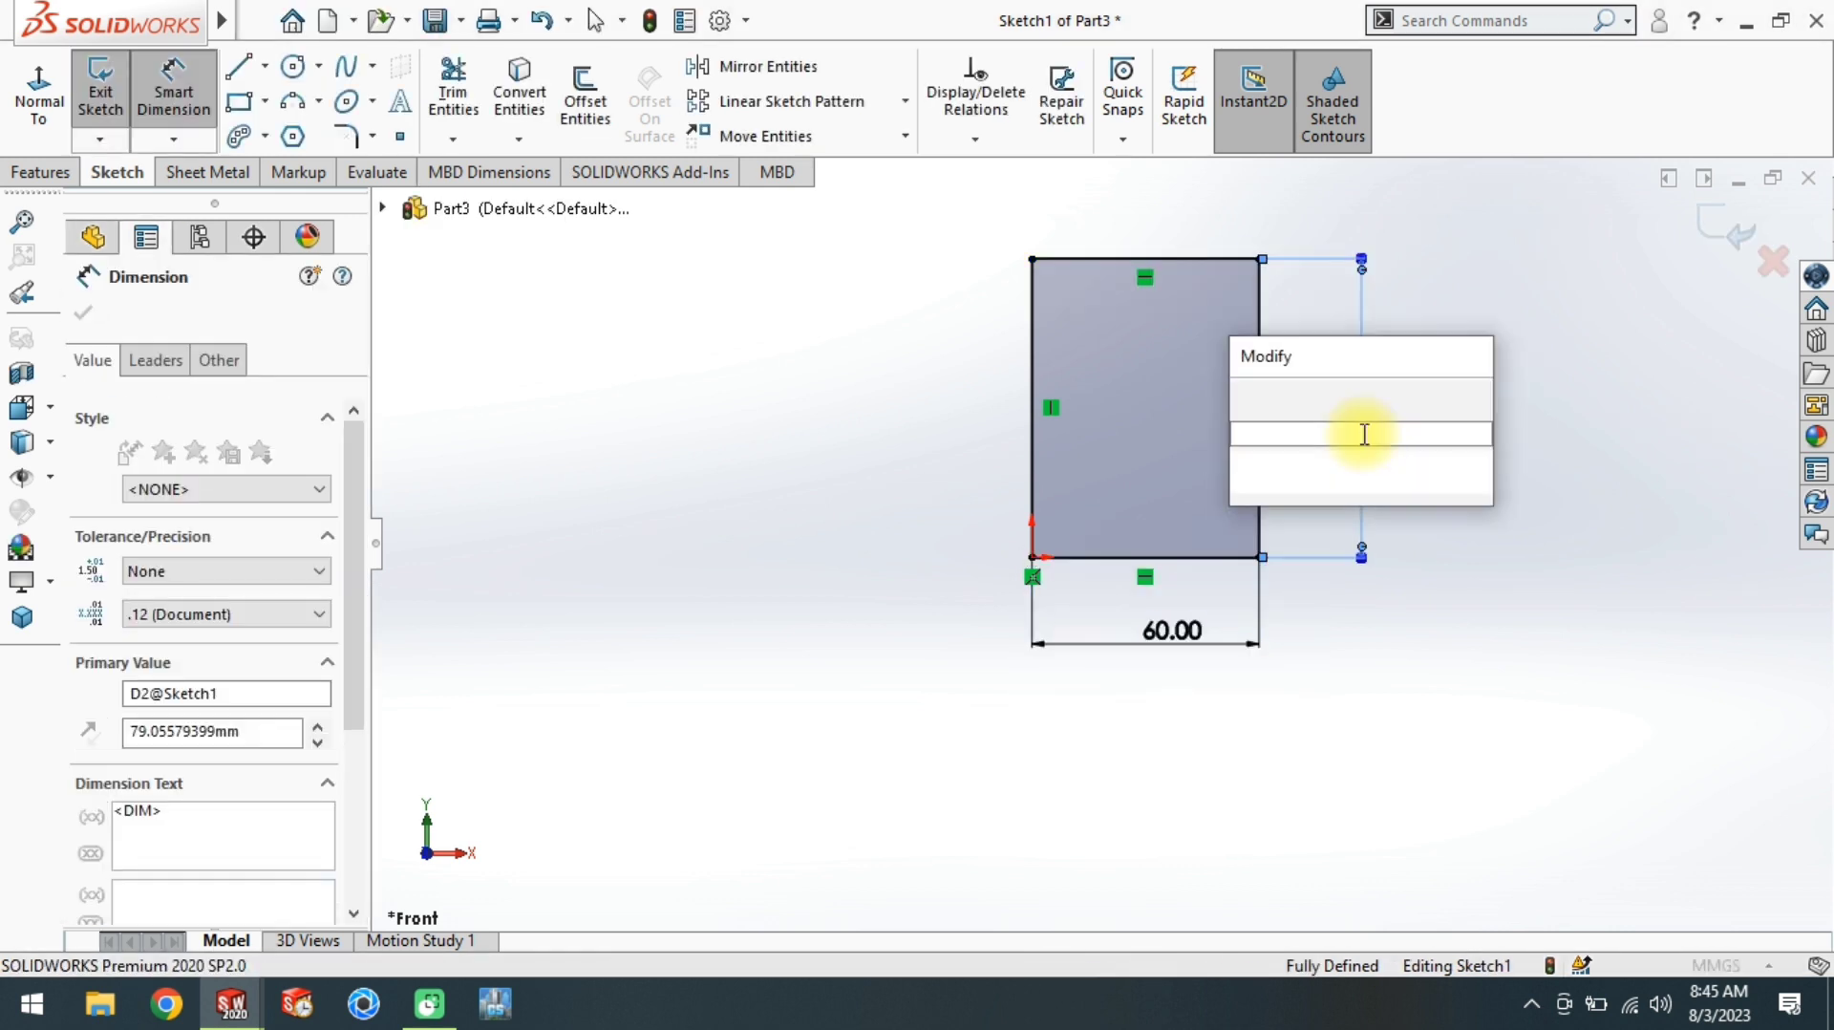
type("80")
key("Return")
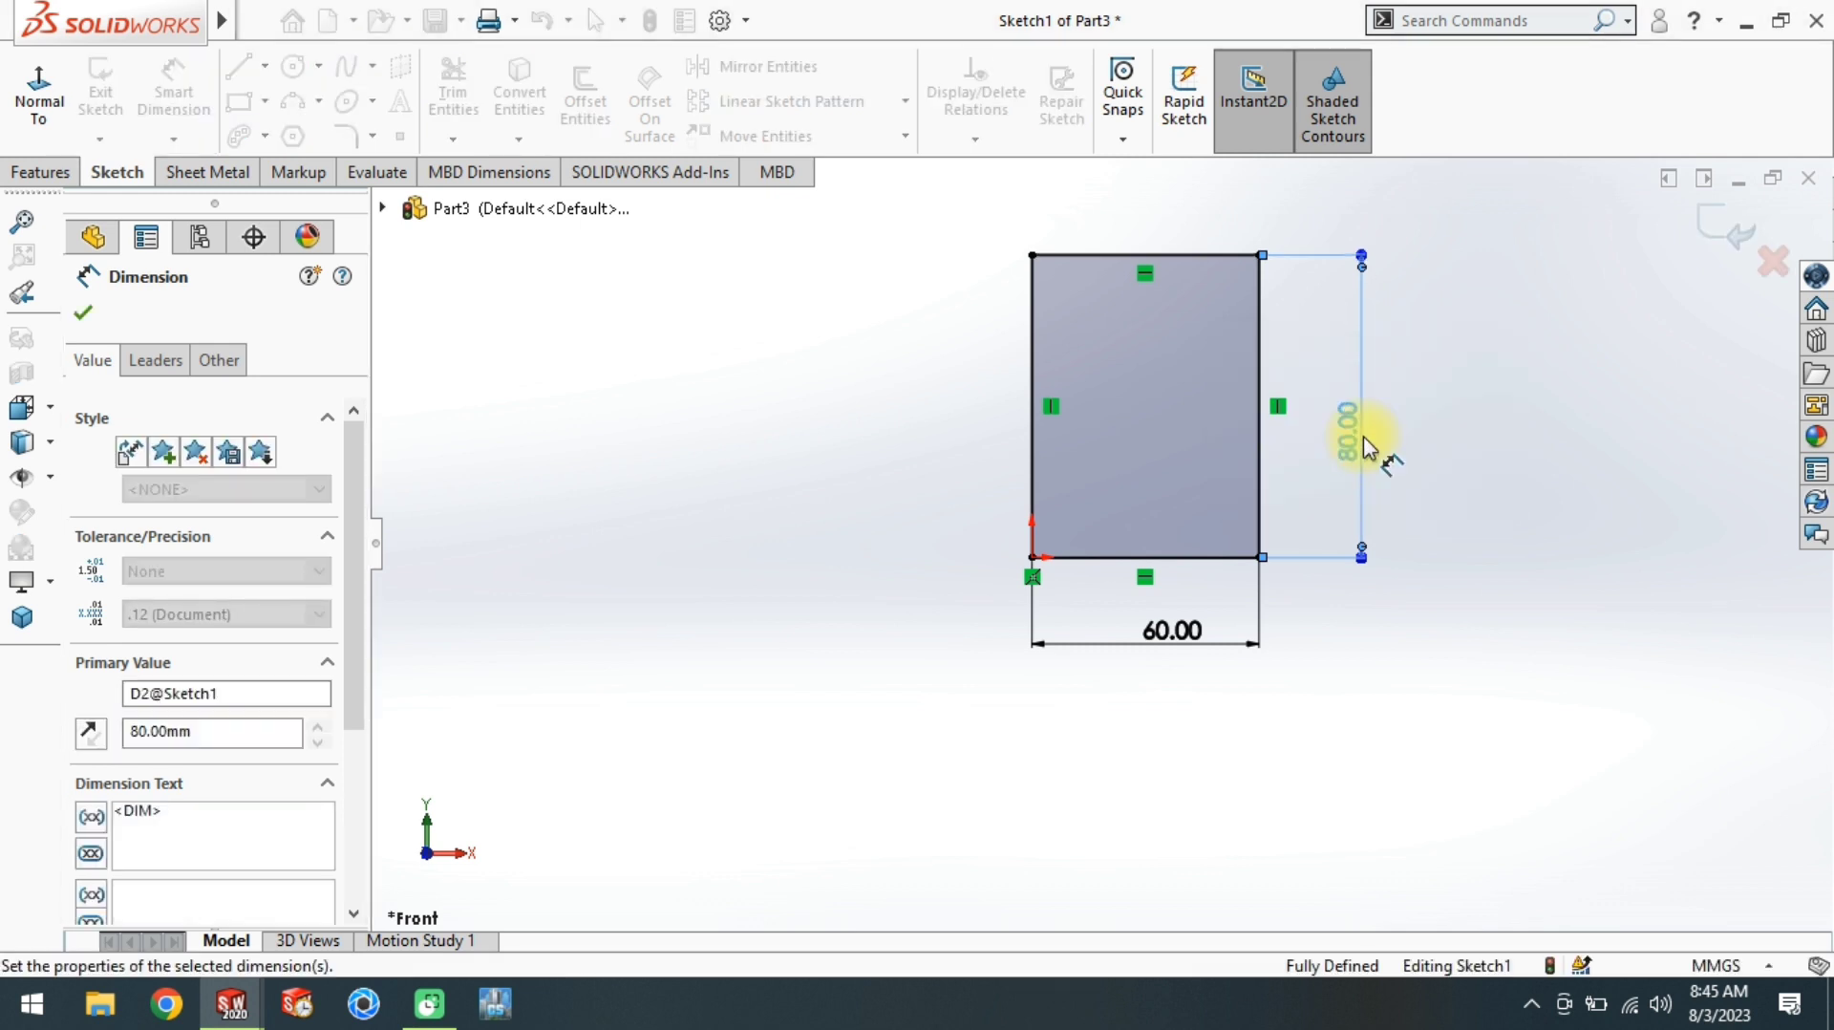
scroll(1242, 531, "down", 2)
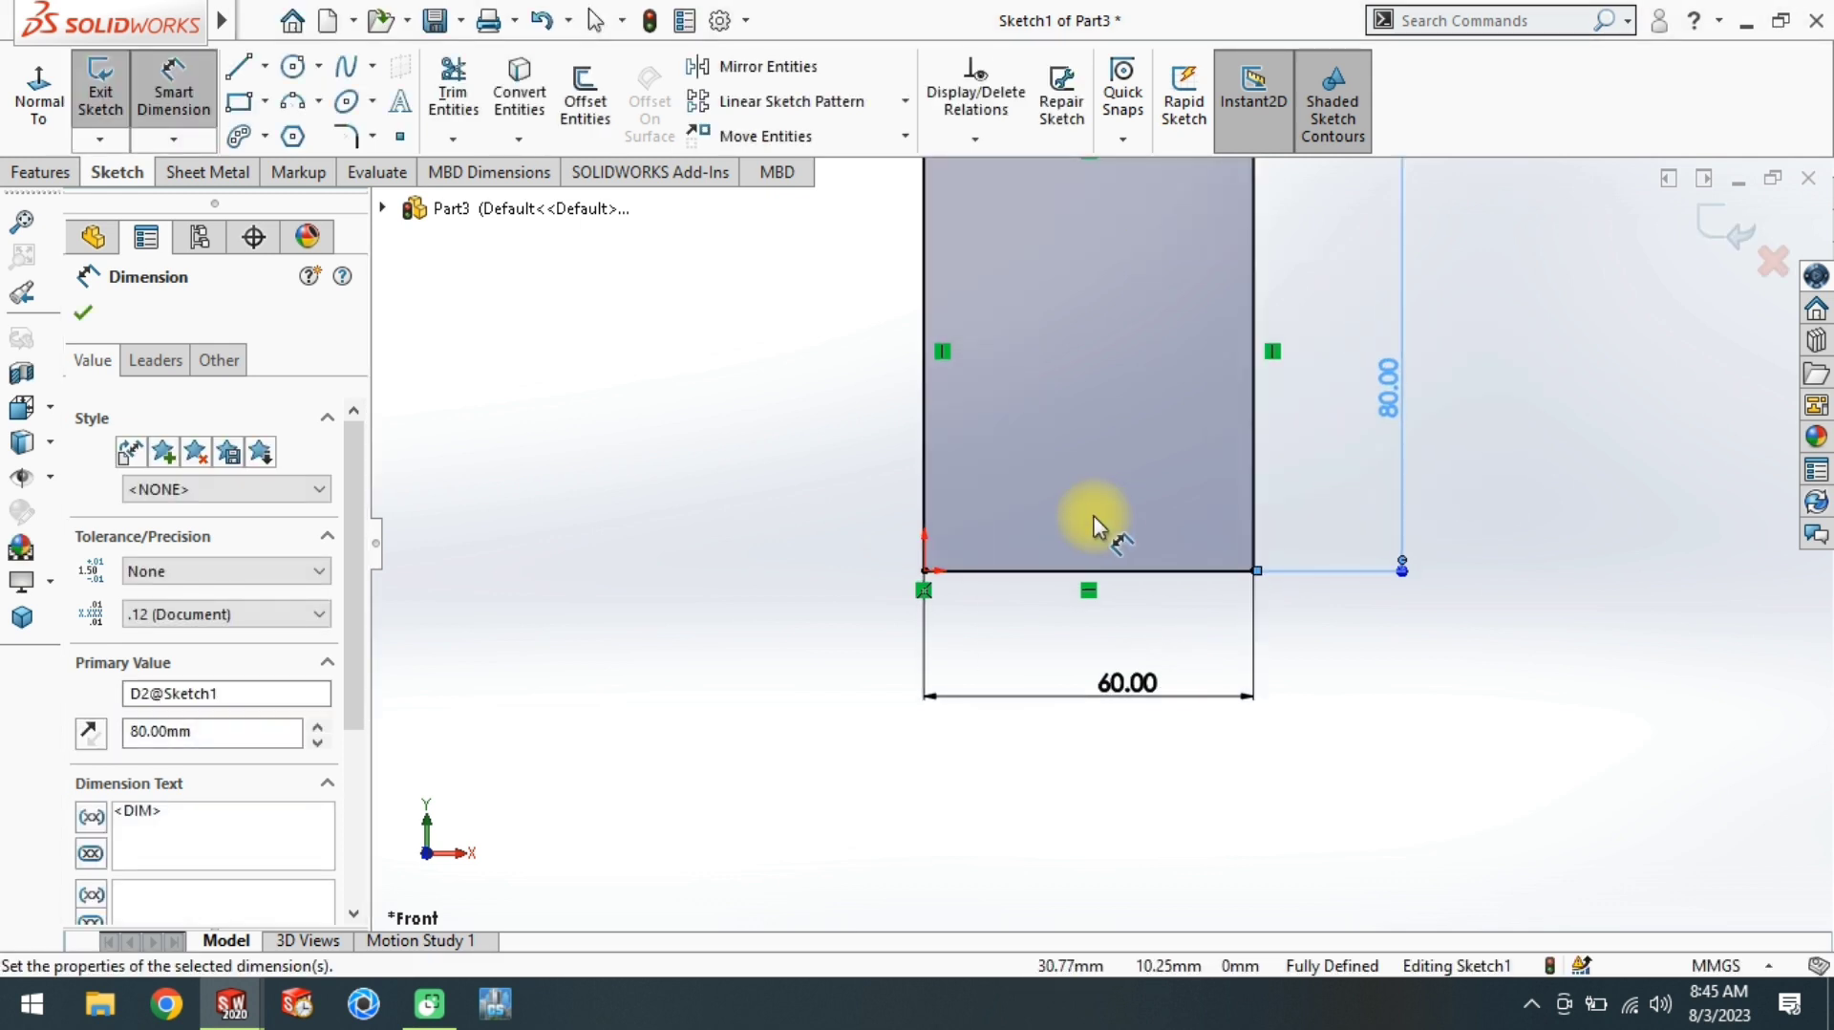
Step: Sketch a three-line box rising from the rectangle's bottom edge
key("l")
left_click(1036, 571)
left_click(1036, 468)
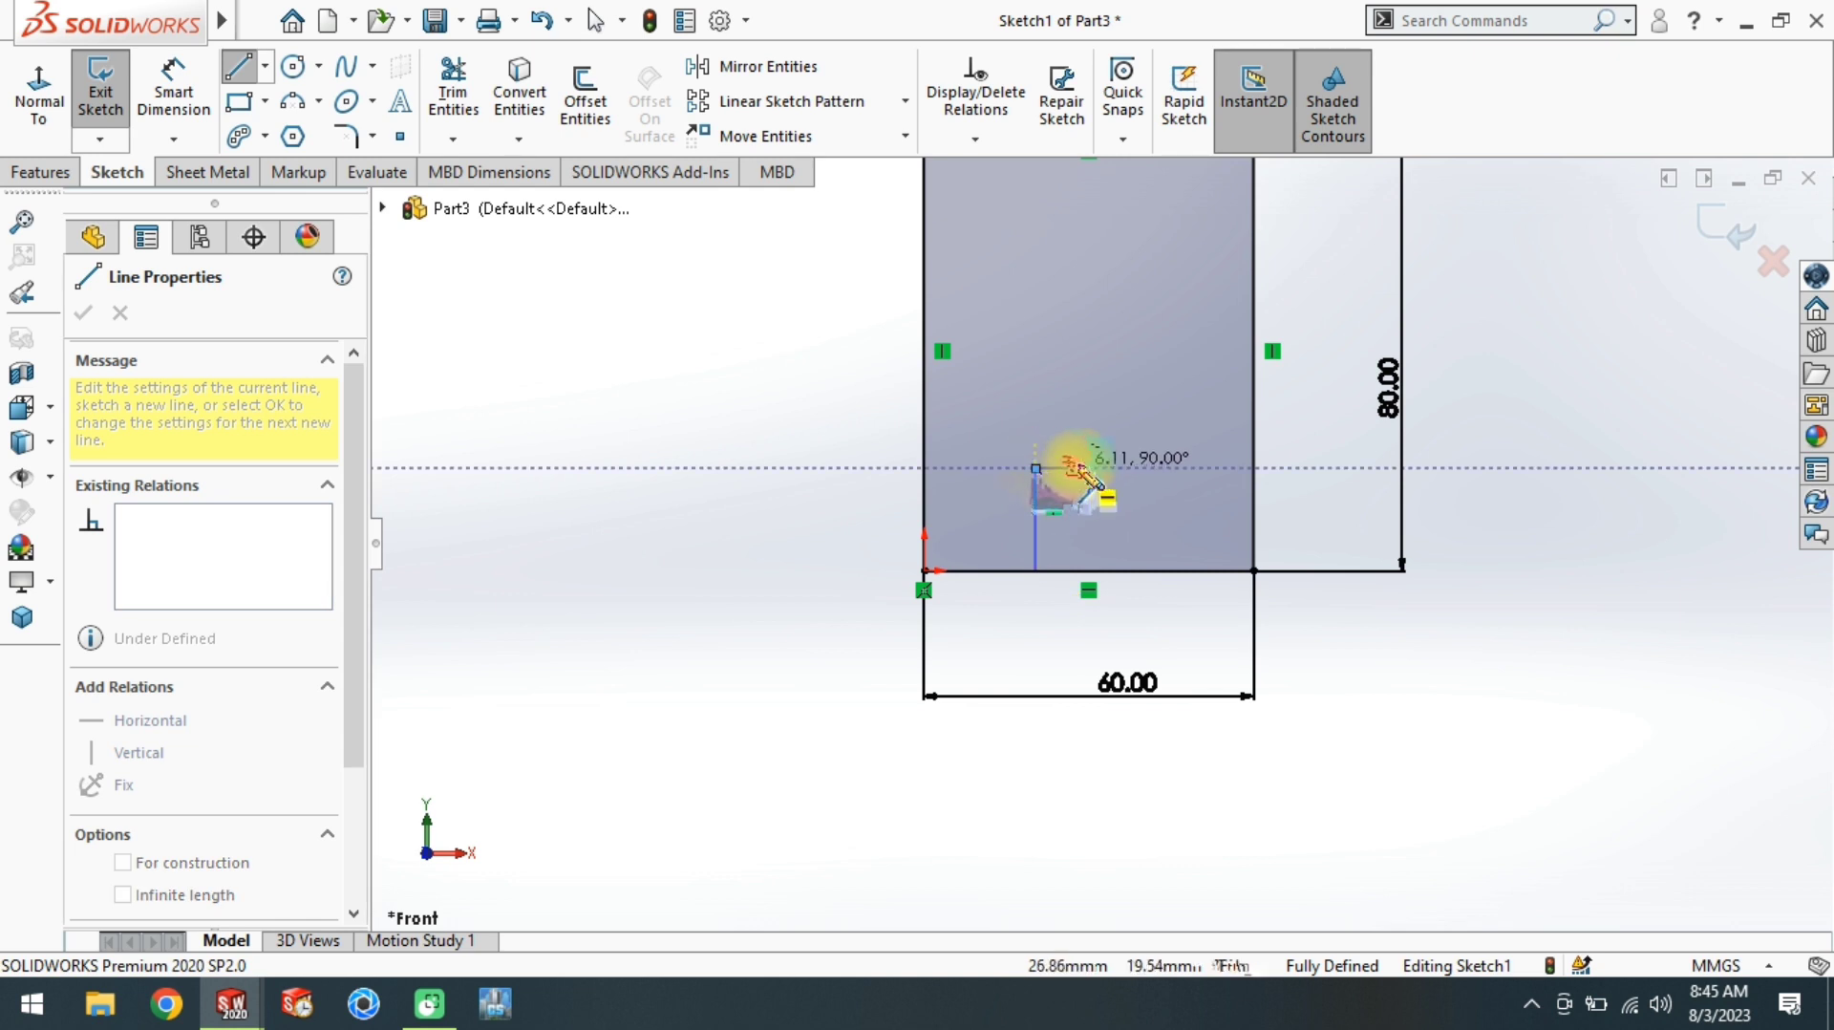
left_click(1130, 468)
left_click(1133, 570)
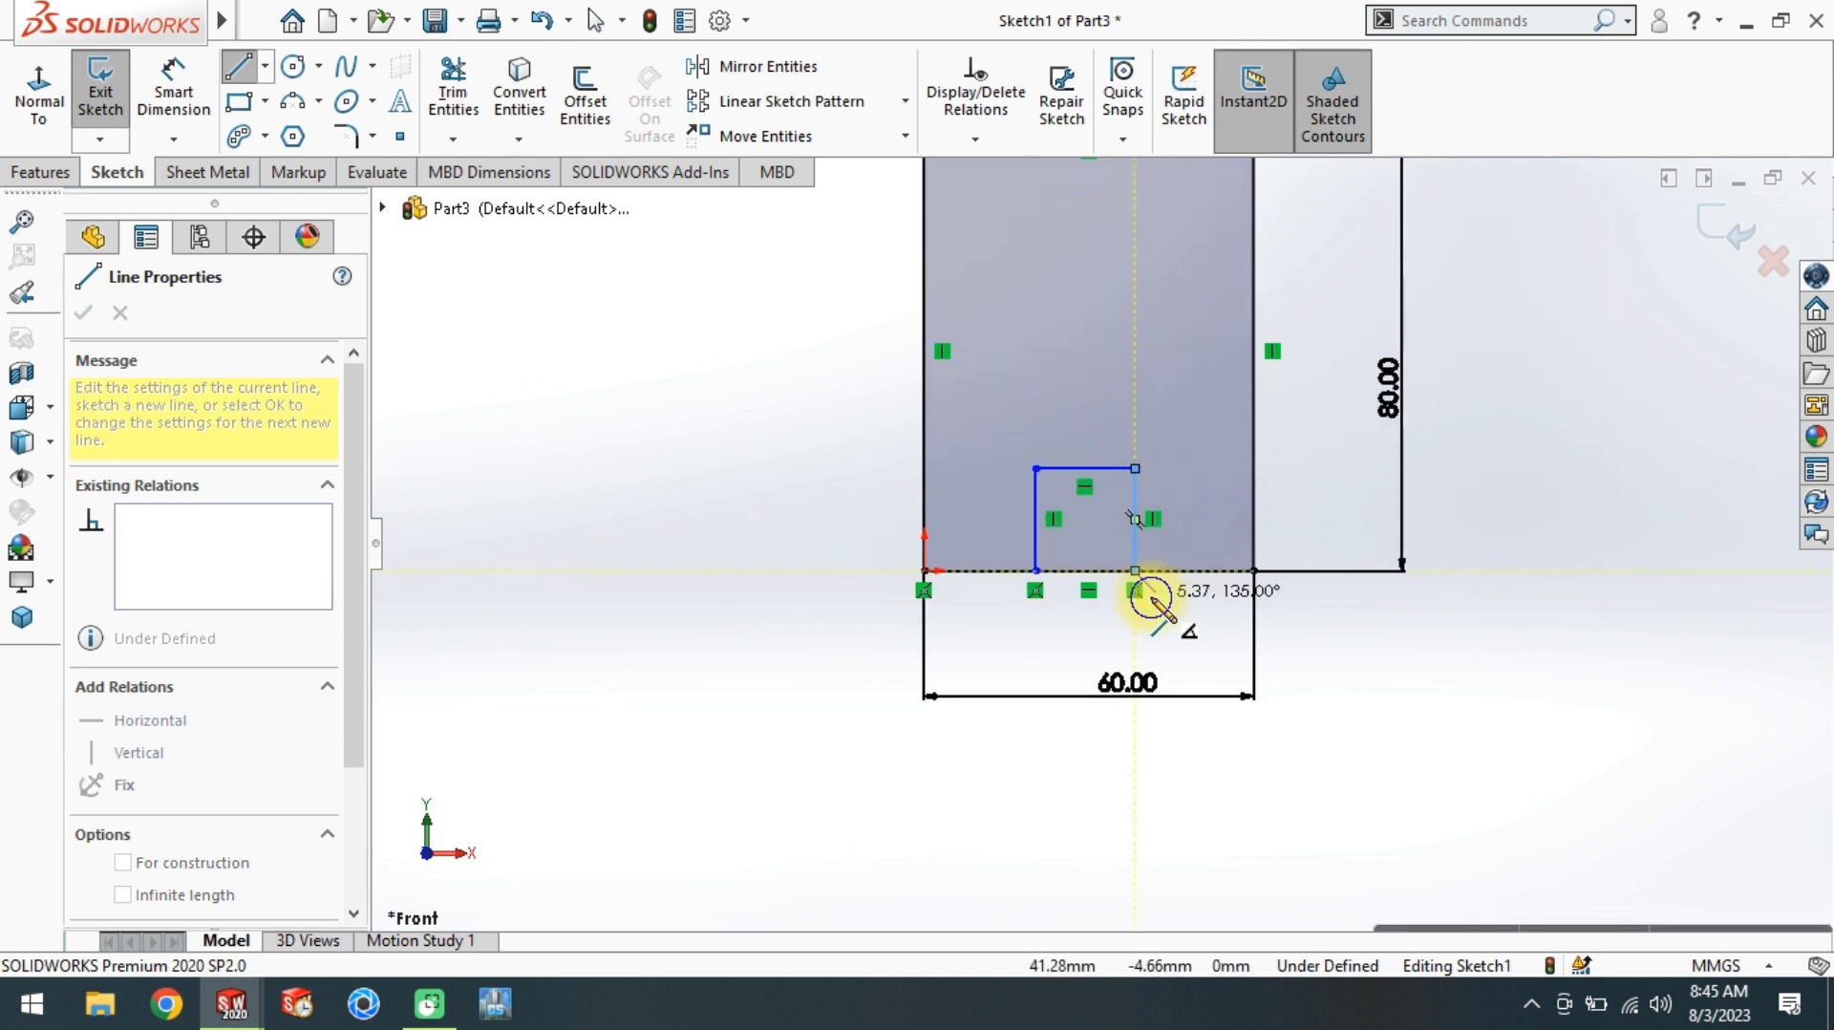
right_click_drag(1135, 573, 1137, 458)
scroll(1137, 449, "down", 2)
scroll(1136, 456, "down", 1)
Step: Dimension the box width to 20 mm and its offset from the left edge to 20 mm
left_click(1029, 502)
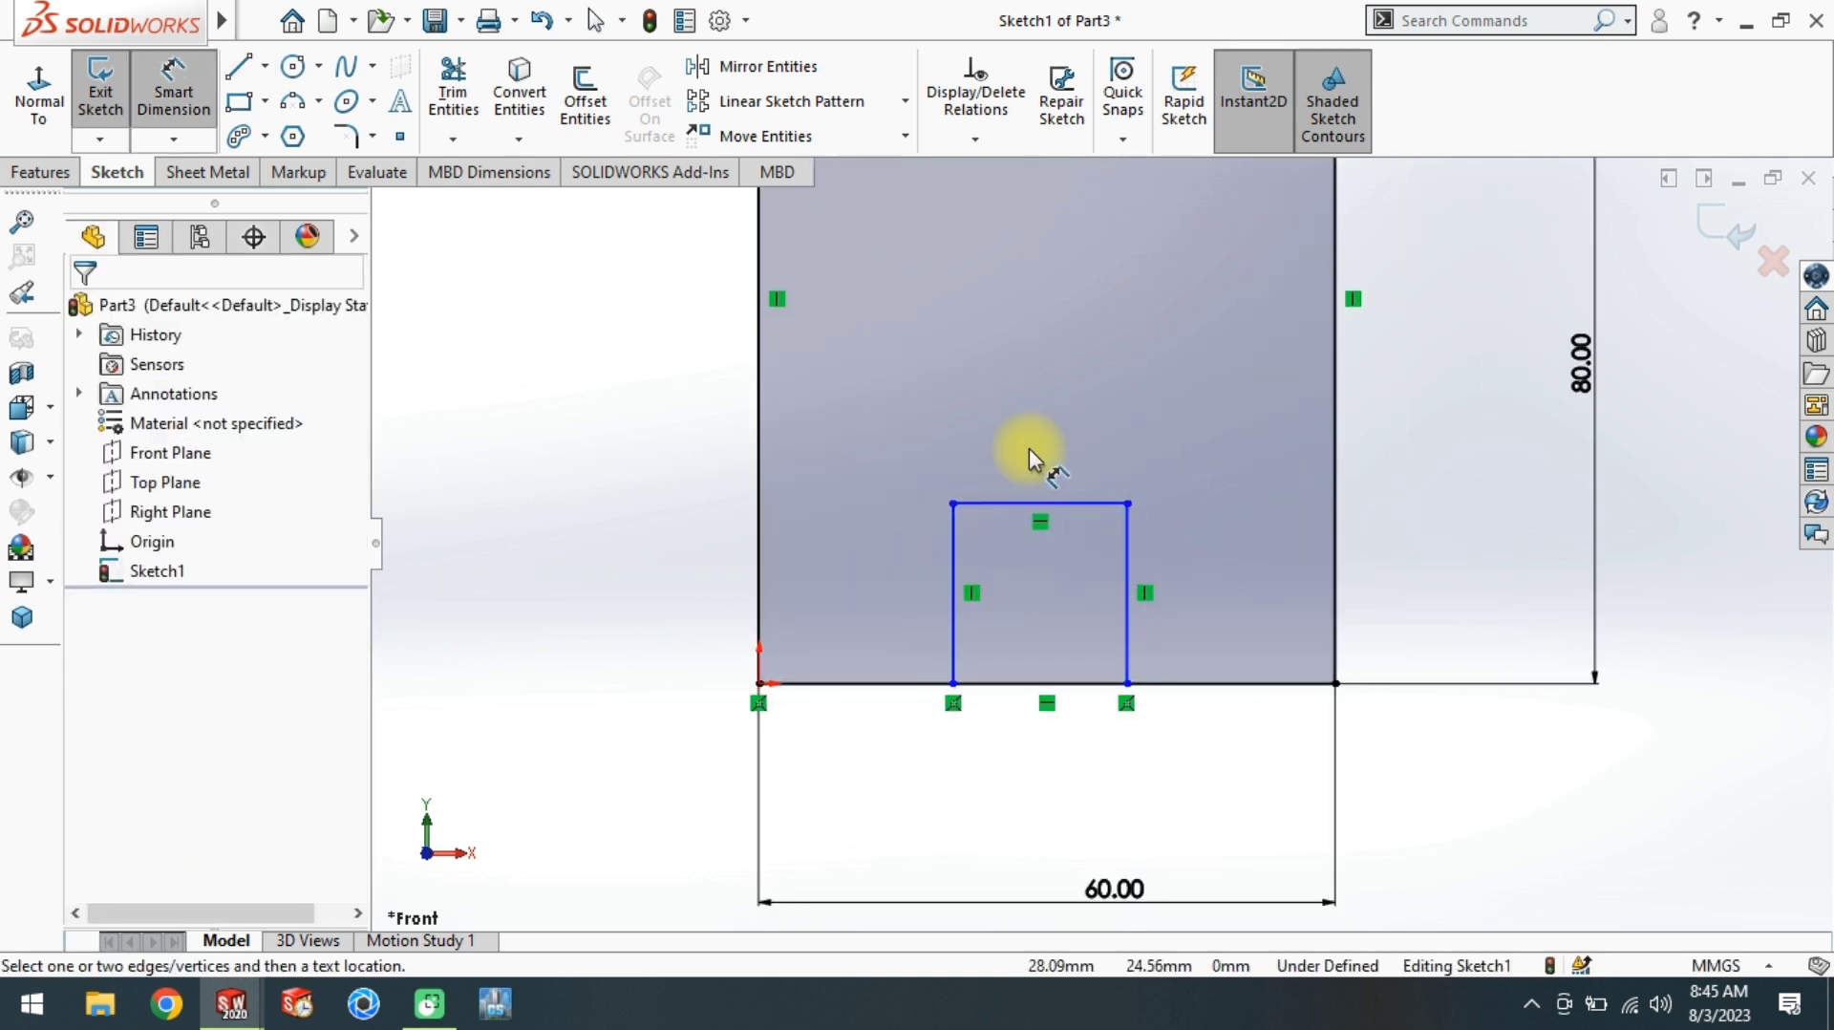
left_click(1036, 449)
type("20")
key("Return")
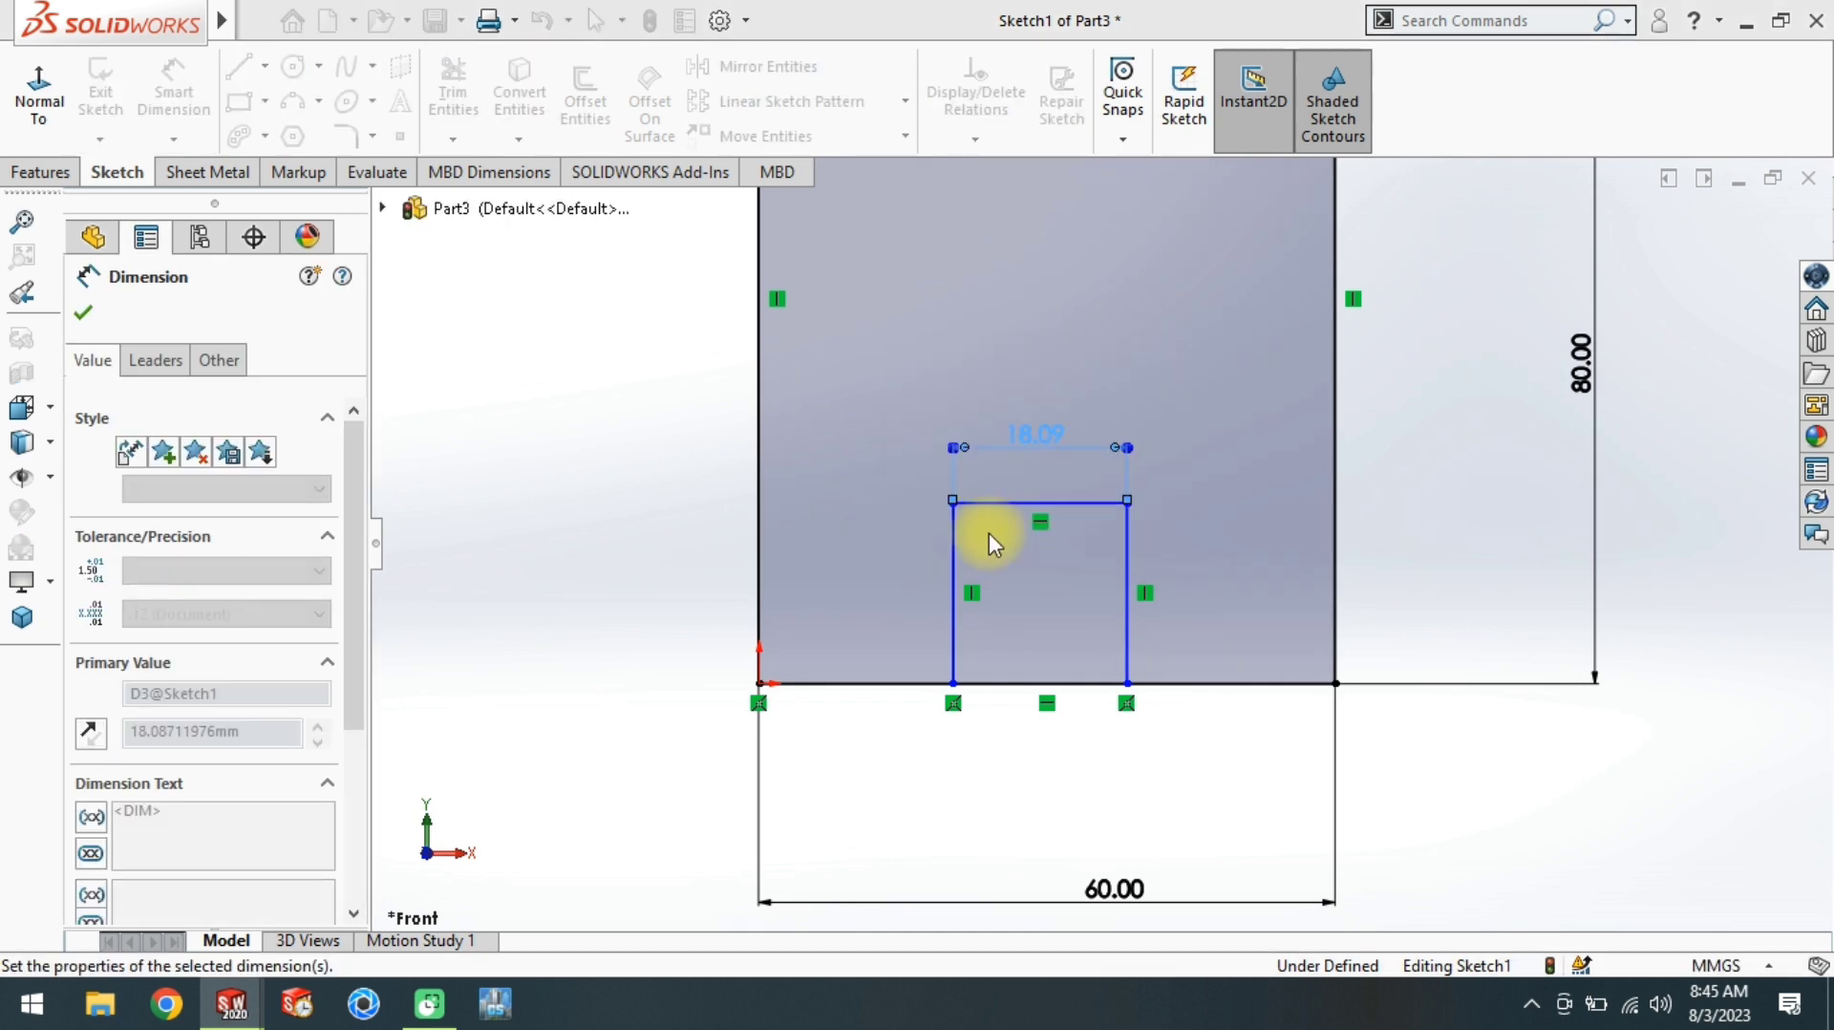
left_click(955, 566)
left_click(759, 584)
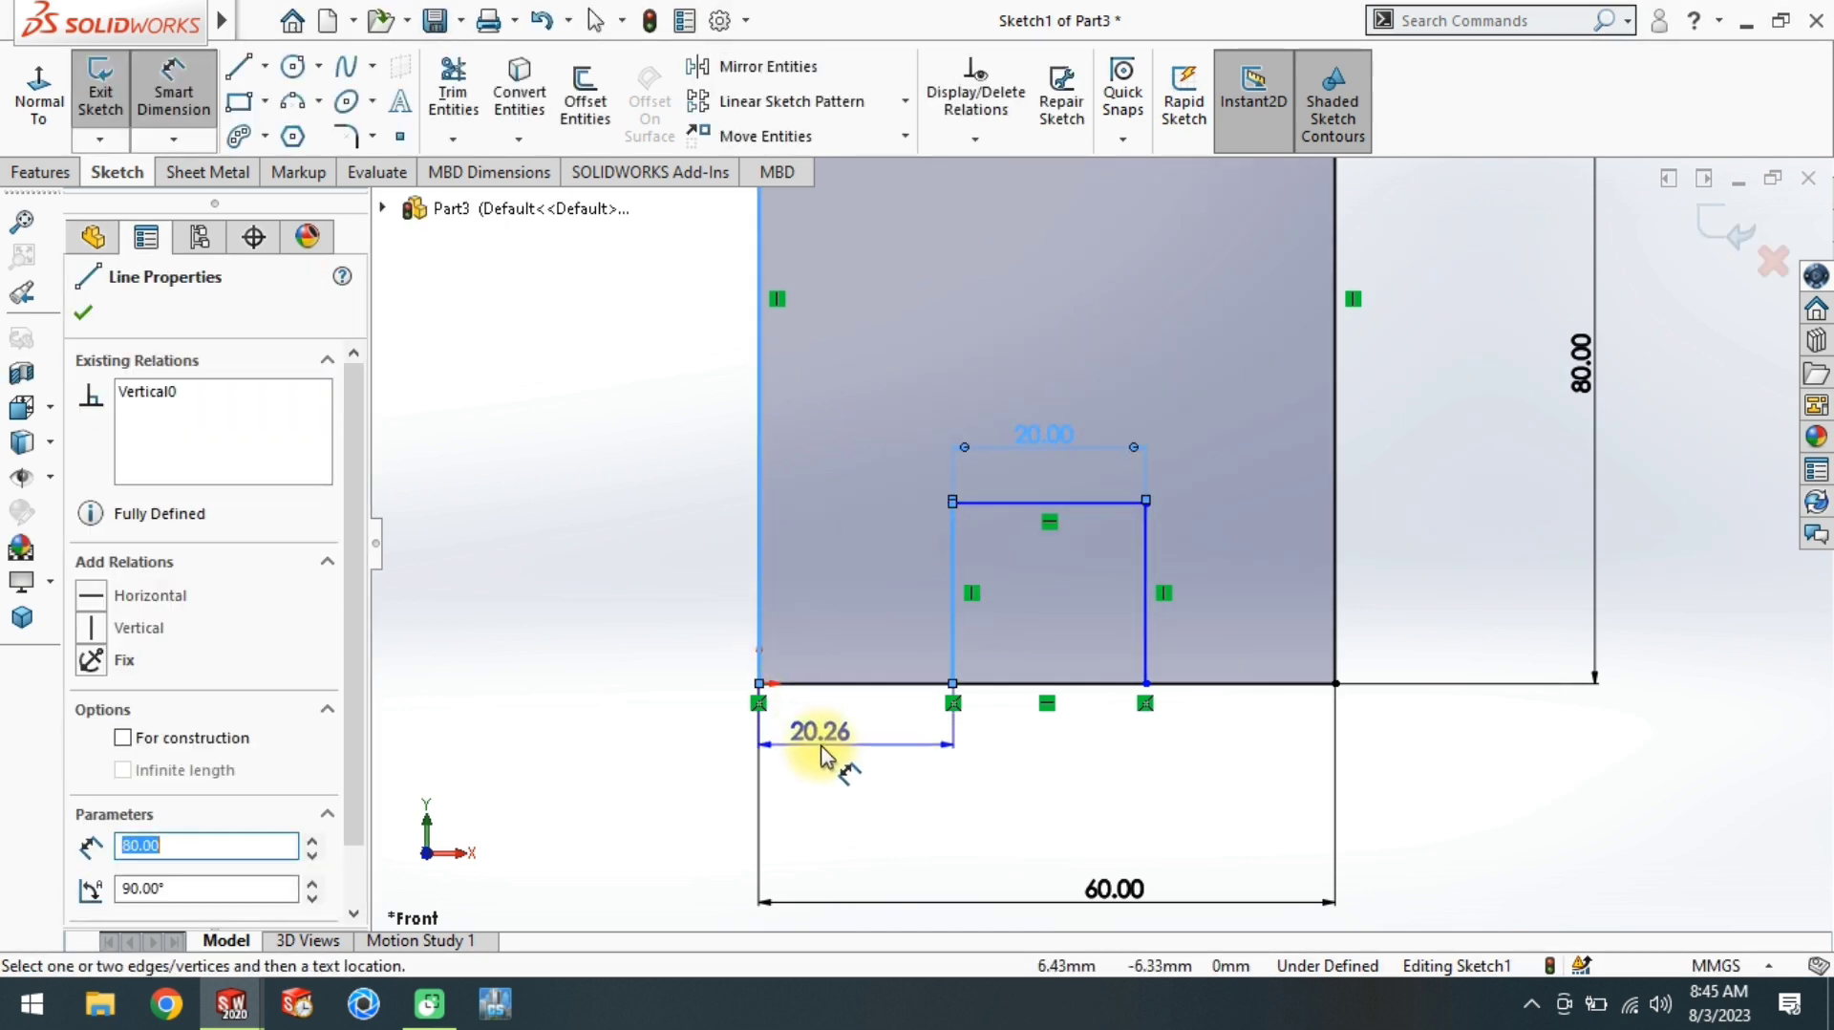
left_click(837, 754)
type("20")
key("Return")
scroll(1099, 440, "up", 4)
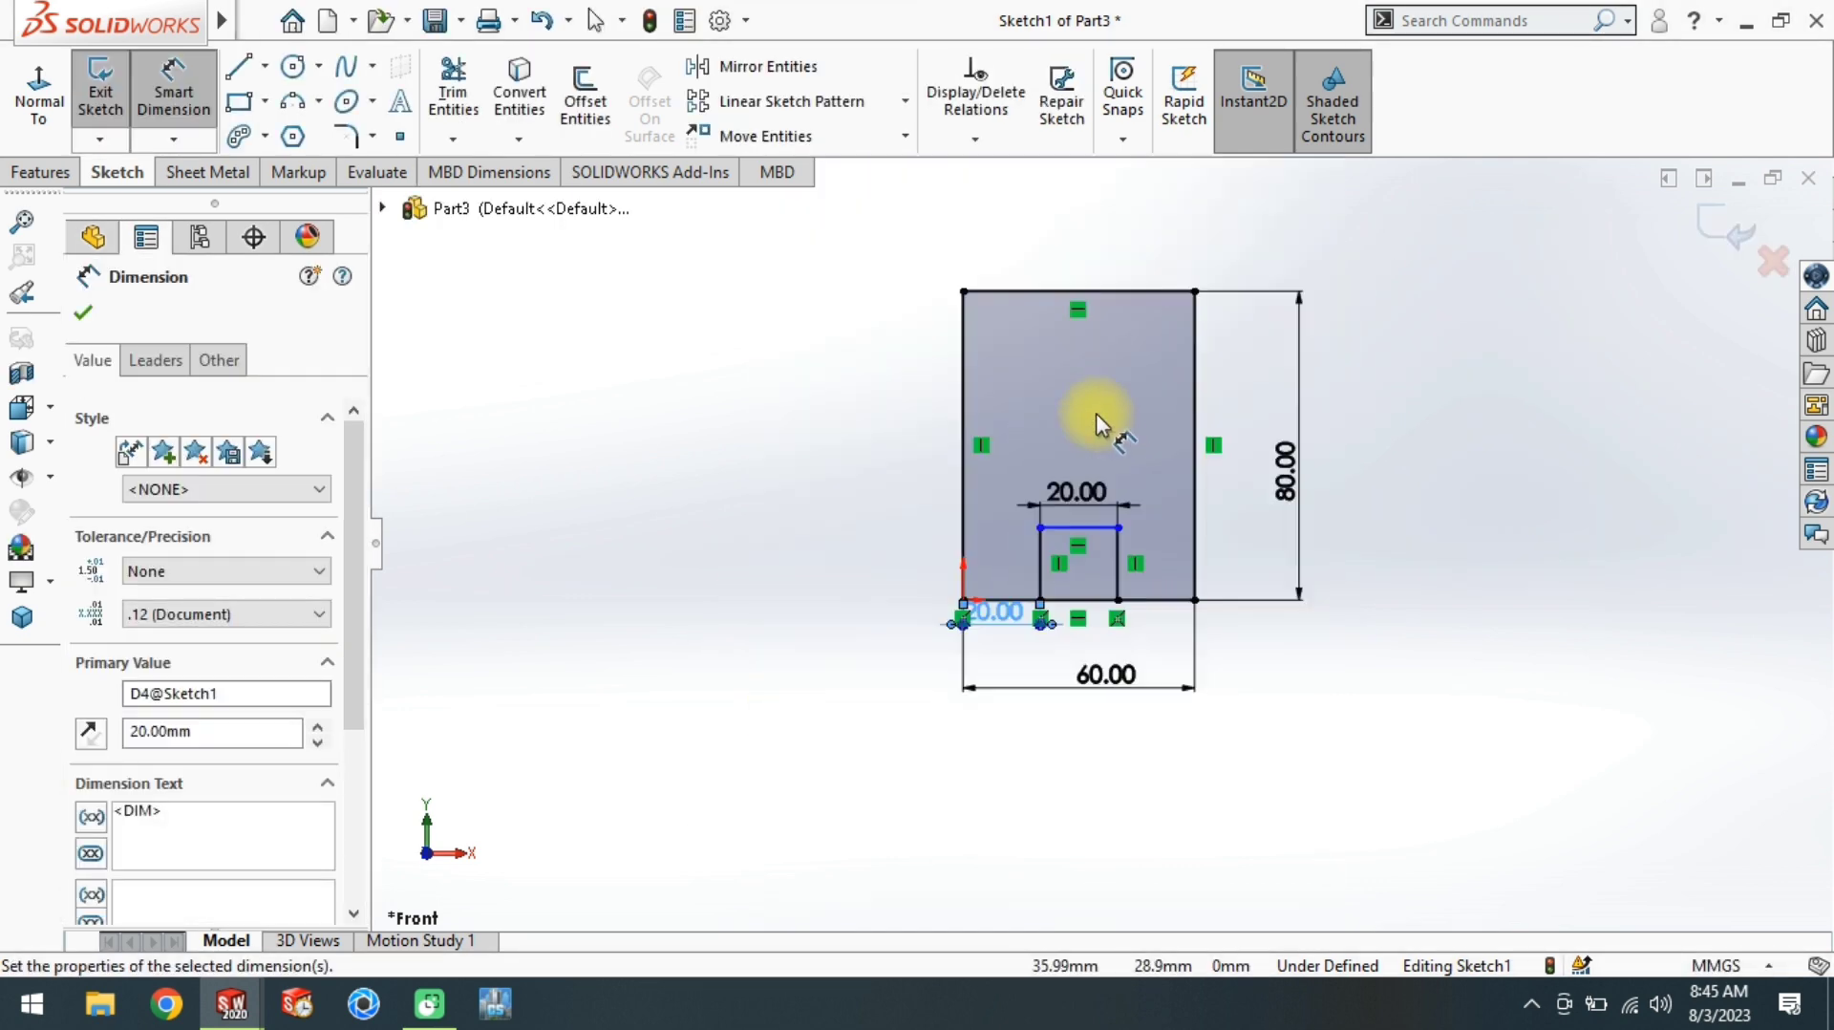
scroll(1043, 558, "down", 5)
Step: Set the box height to 30 mm
left_click(1230, 575)
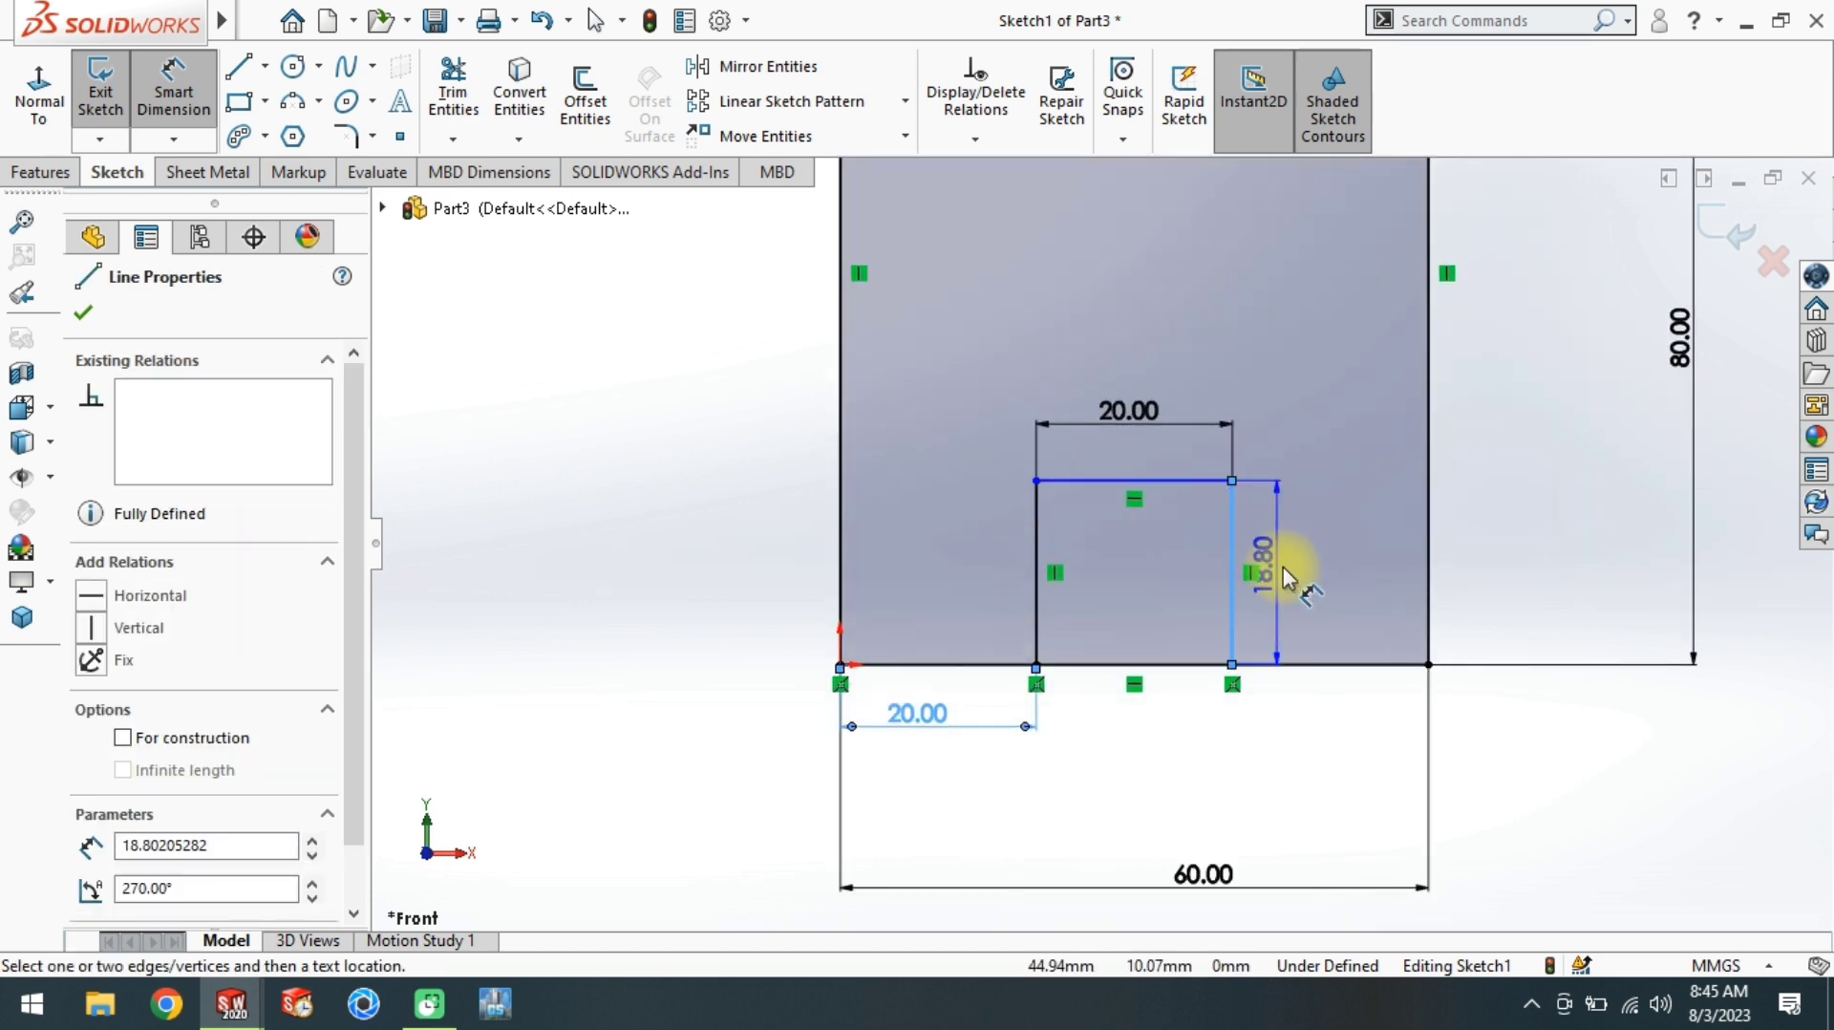
left_click(1289, 573)
type("30")
key("Return")
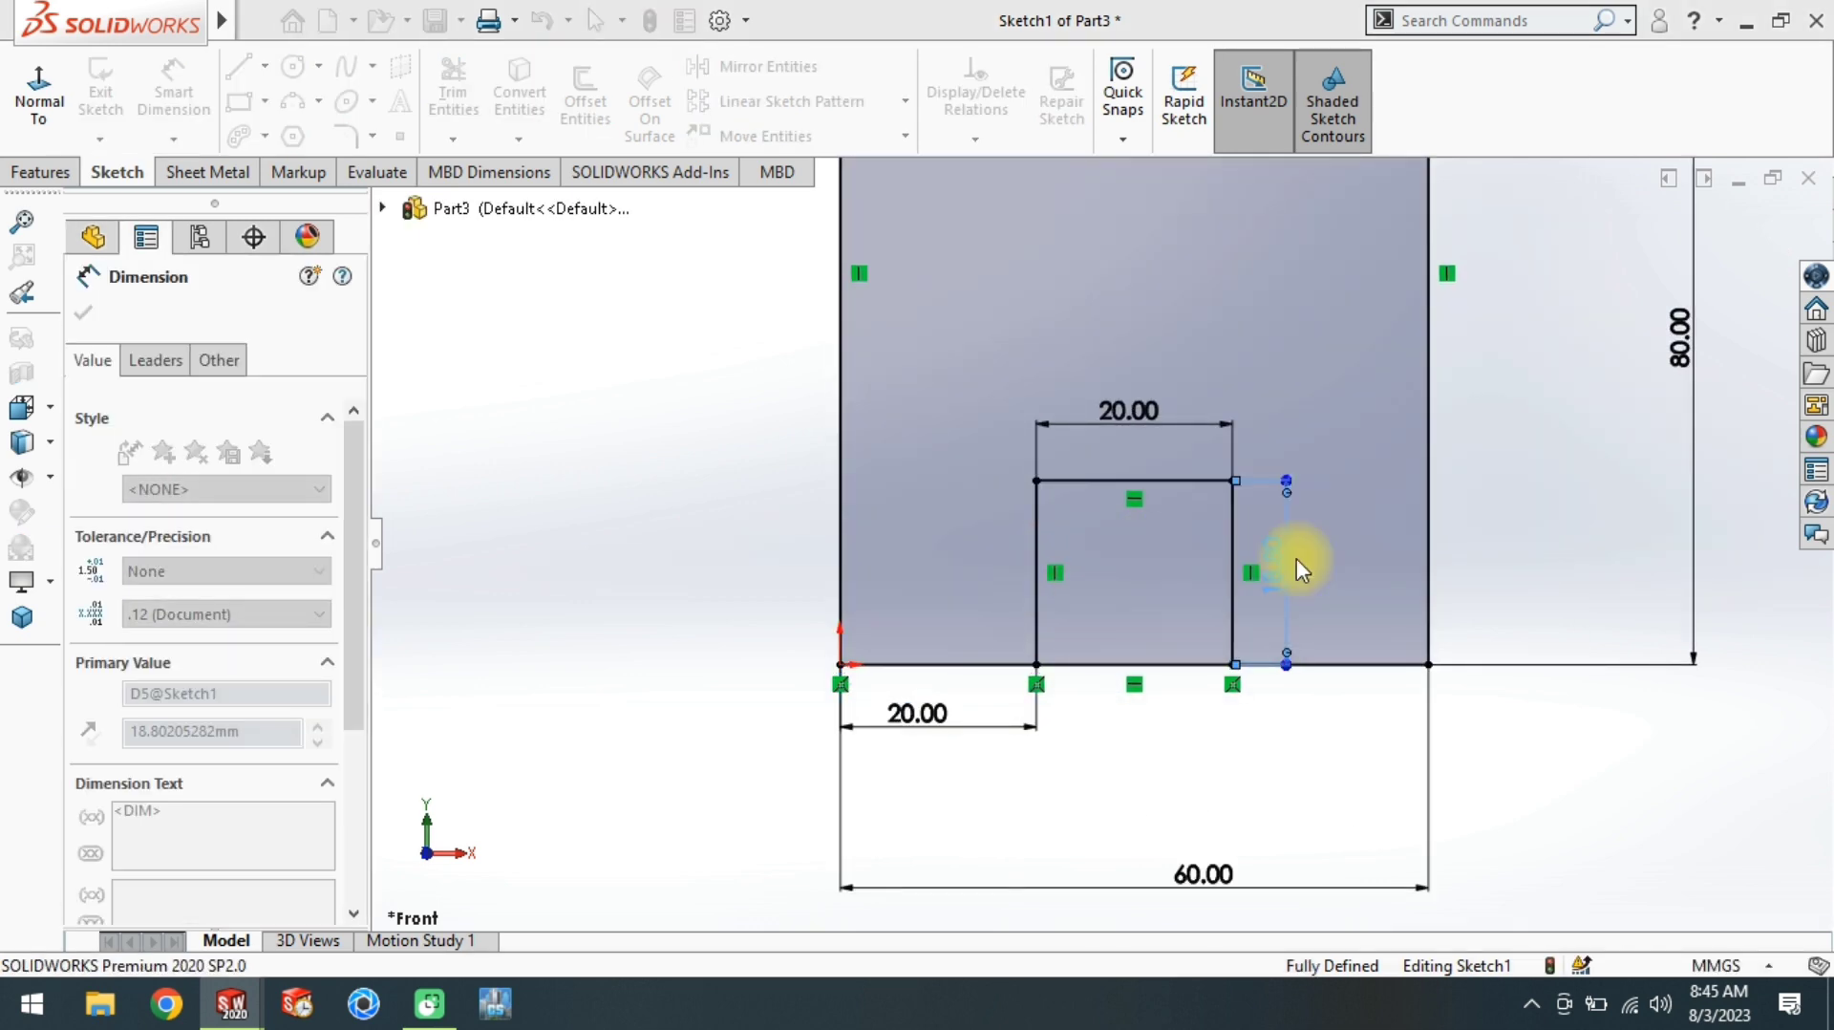
scroll(1297, 558, "up", 3)
scroll(1128, 328, "down", 5)
Step: Sketch a three-sided recess hanging down from the rectangle's top edge
key("l")
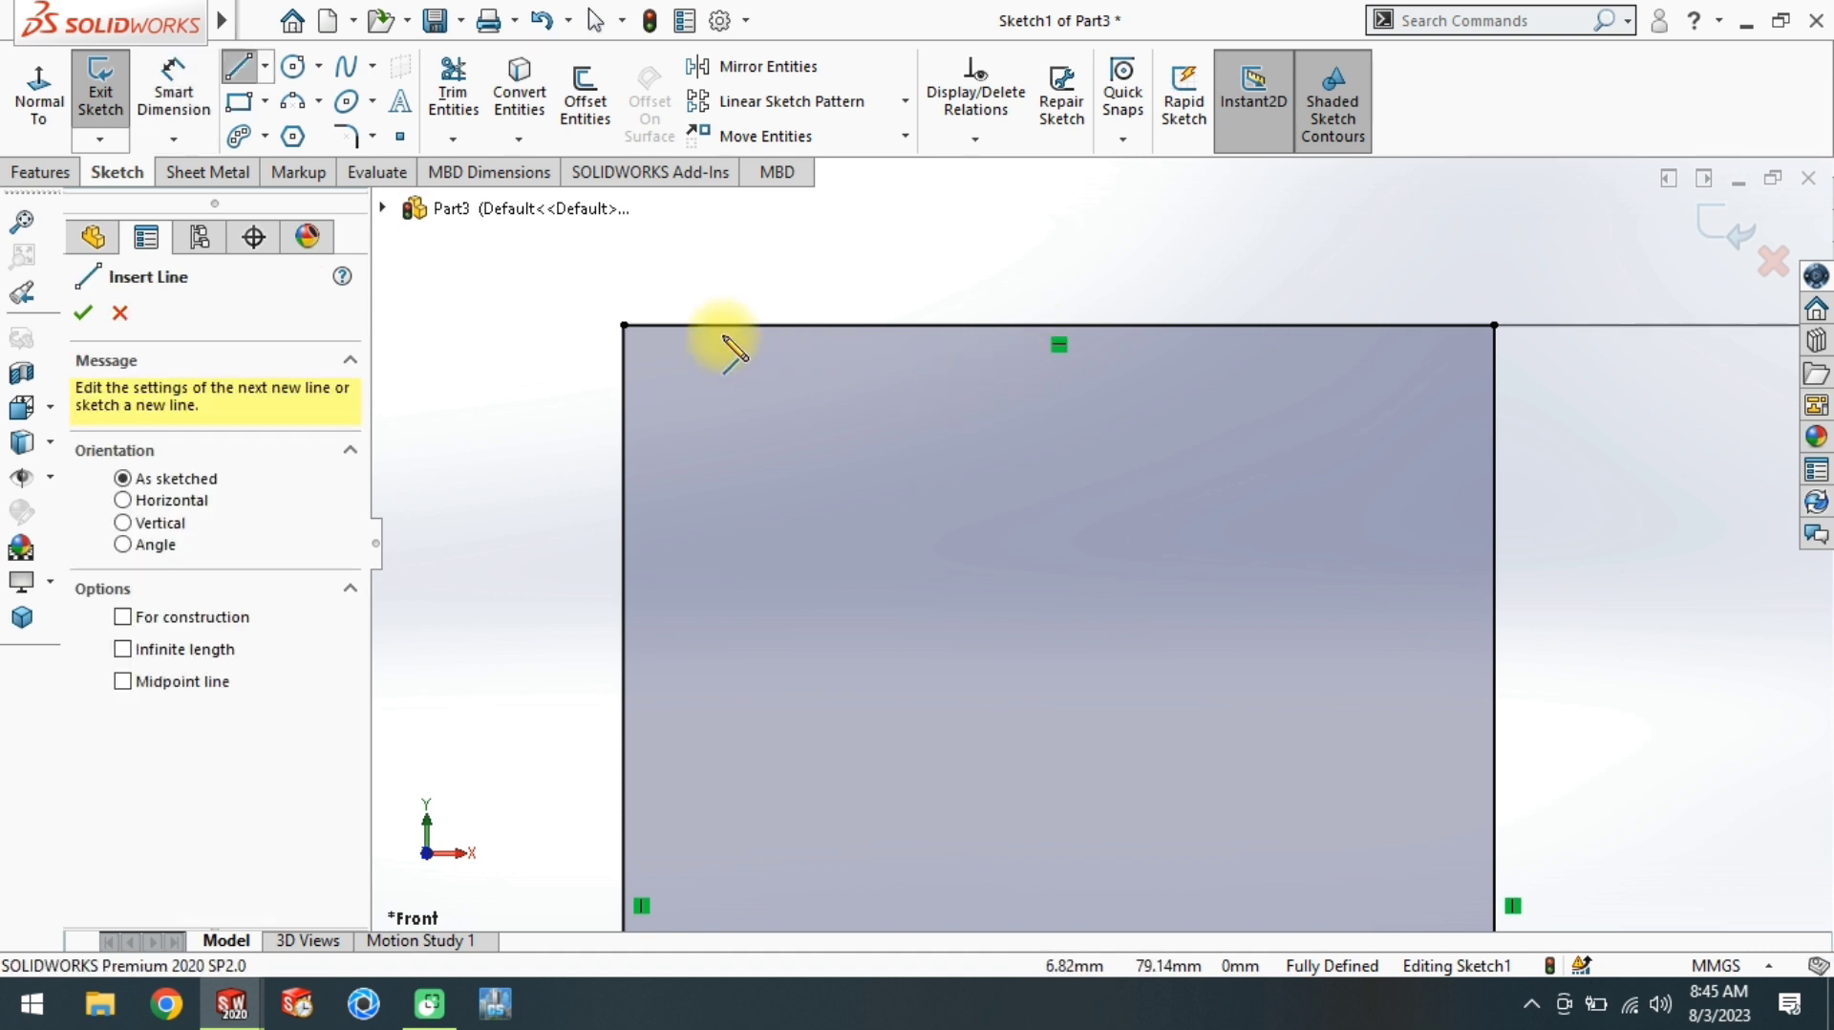
left_click(701, 325)
left_click(700, 455)
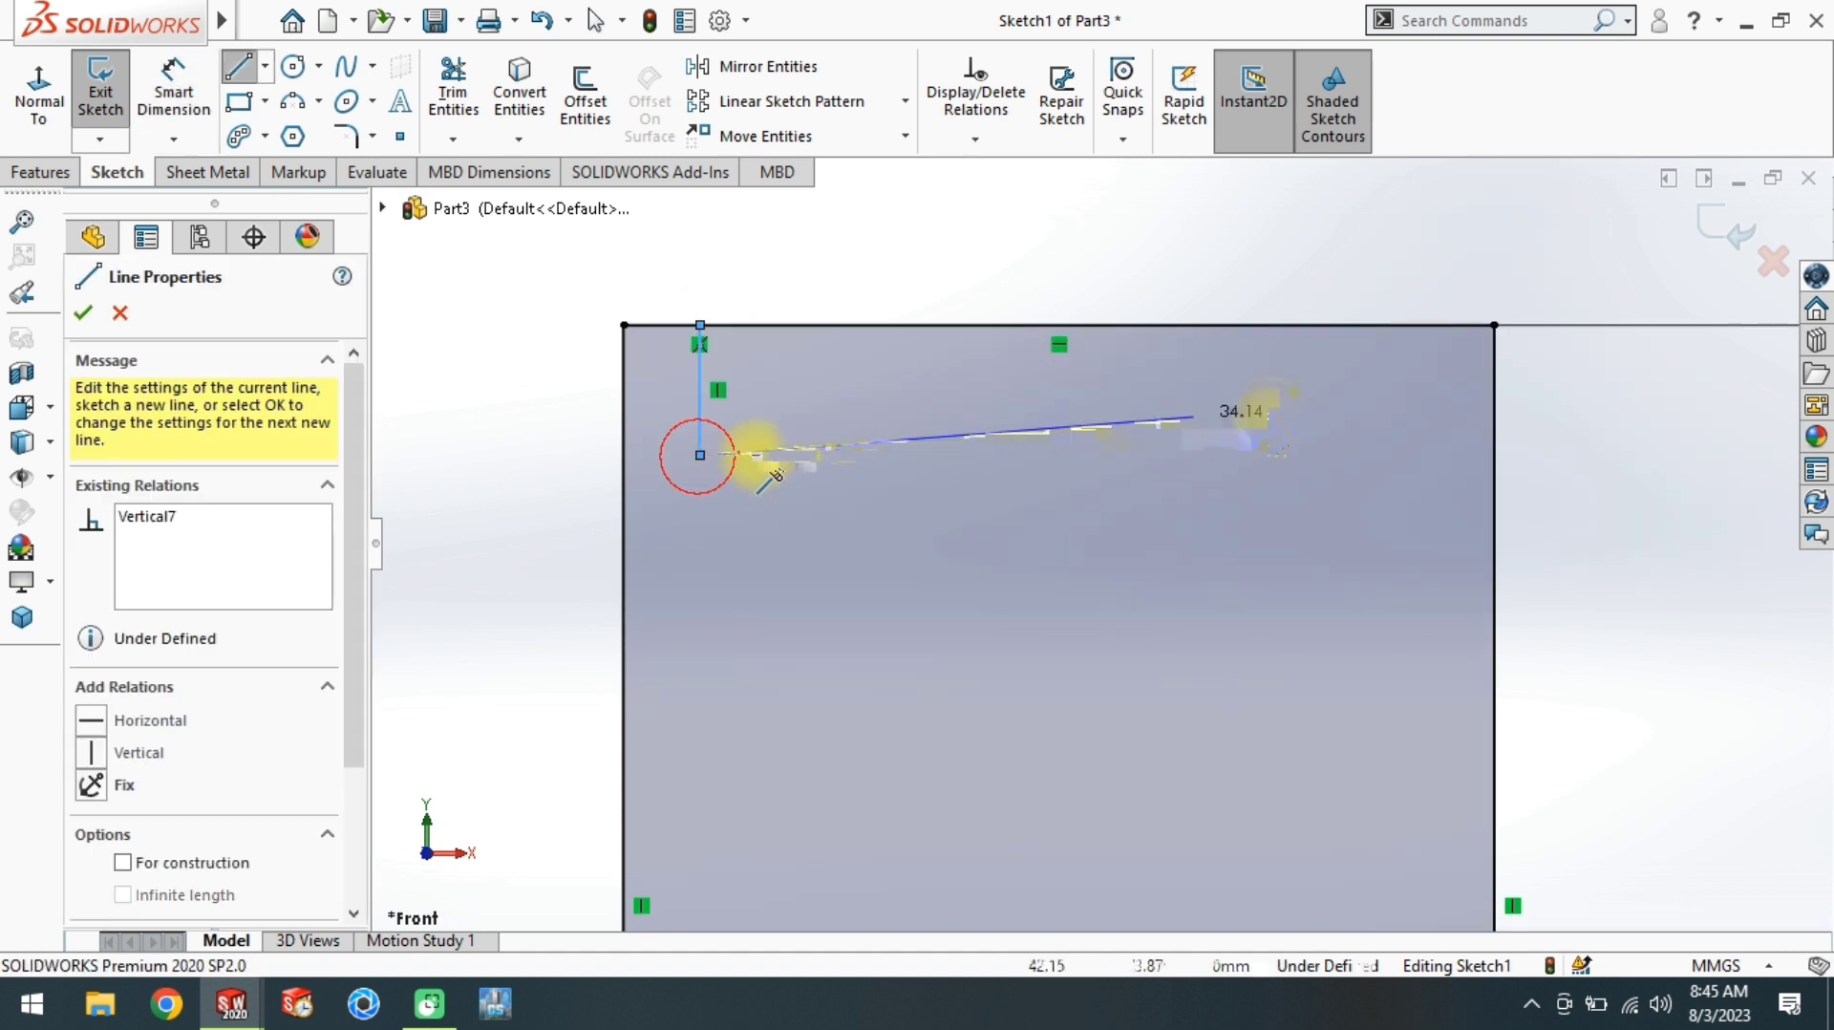
left_click(1403, 455)
left_click(1405, 326)
Step: Dimension the recess's right side 10 mm in from the rectangle's right edge
key("d")
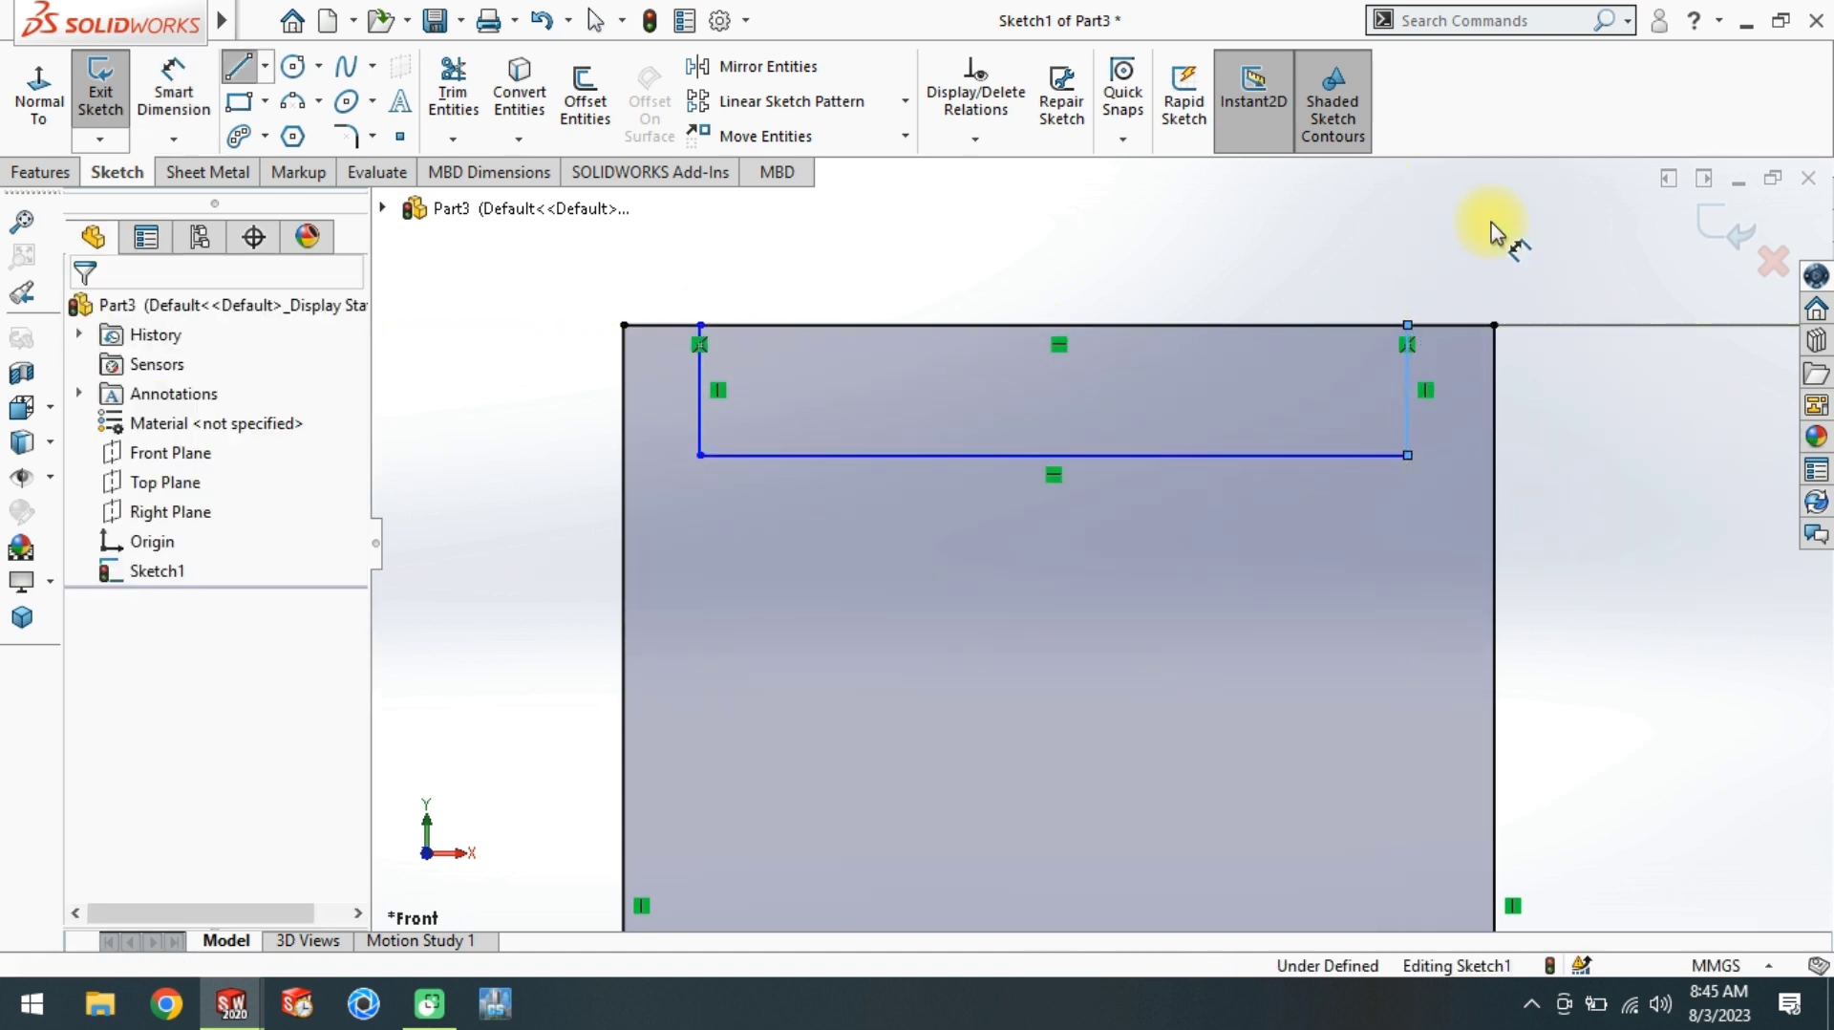
scroll(1481, 325, "down", 2)
scroll(1232, 554, "up", 3)
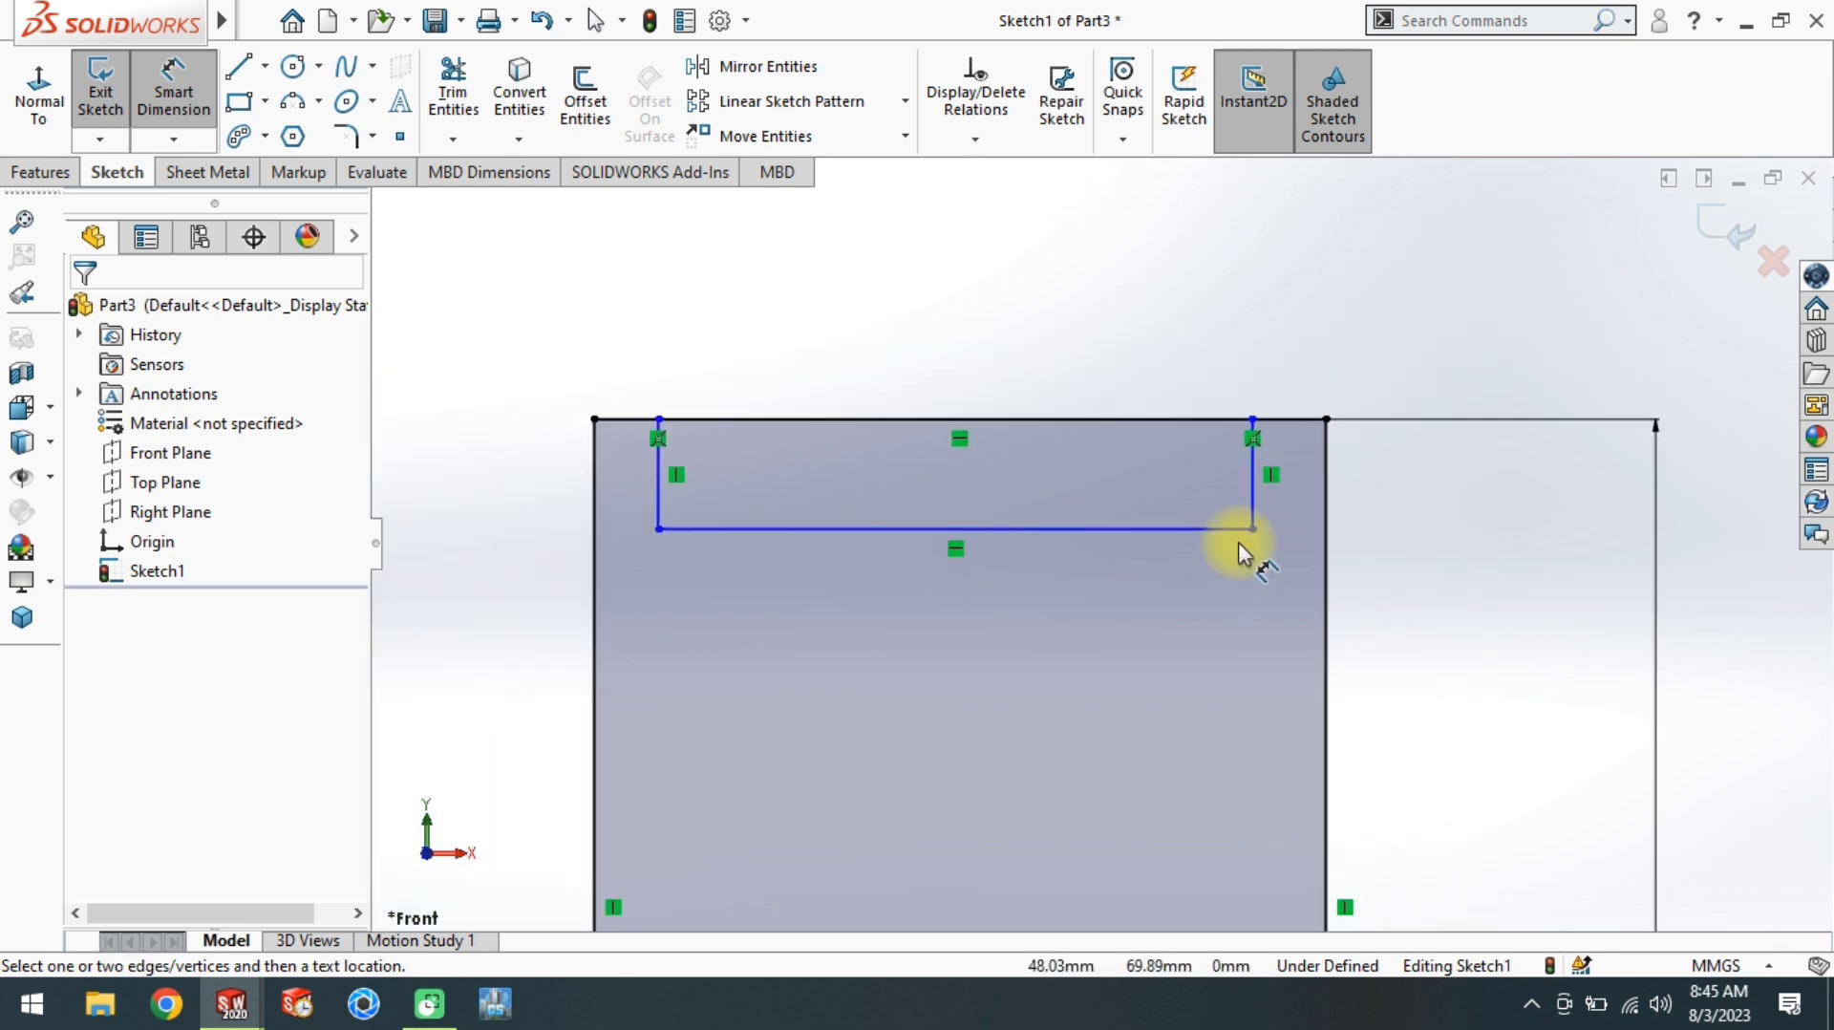
scroll(1347, 463, "down", 2)
left_click(1226, 487)
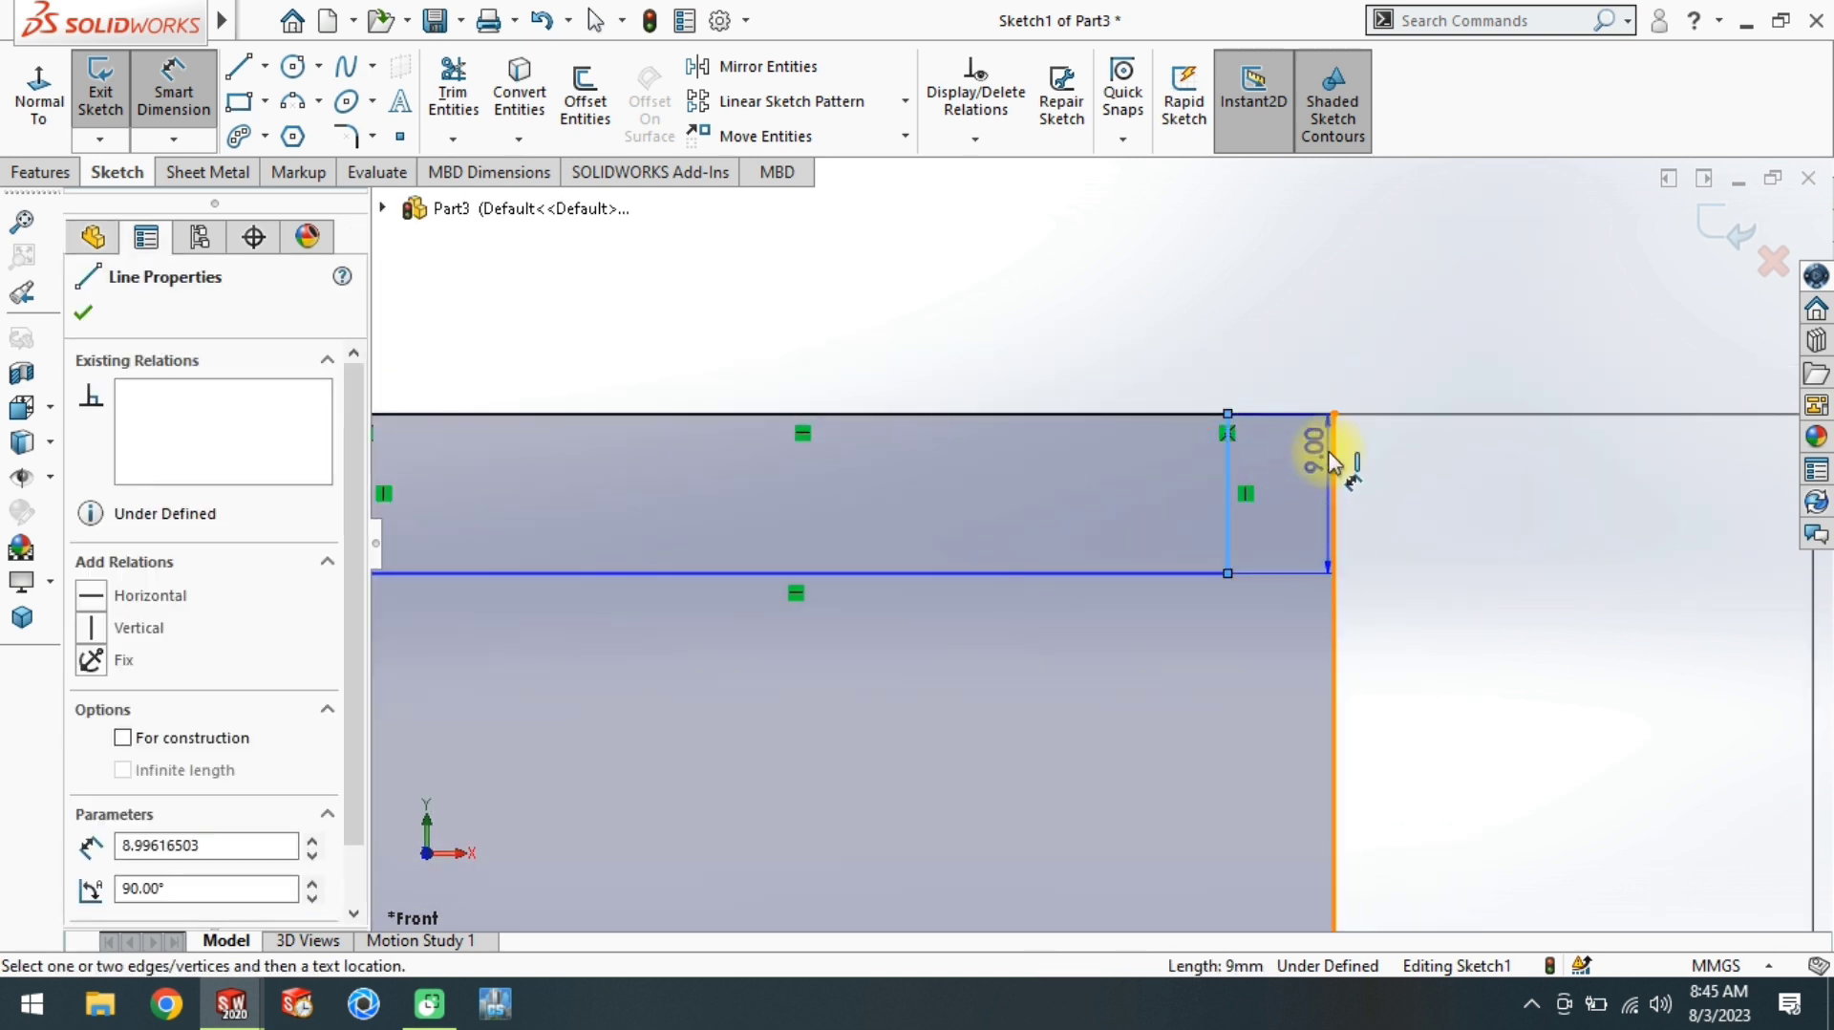
left_click(1333, 447)
left_click(1300, 355)
type("10")
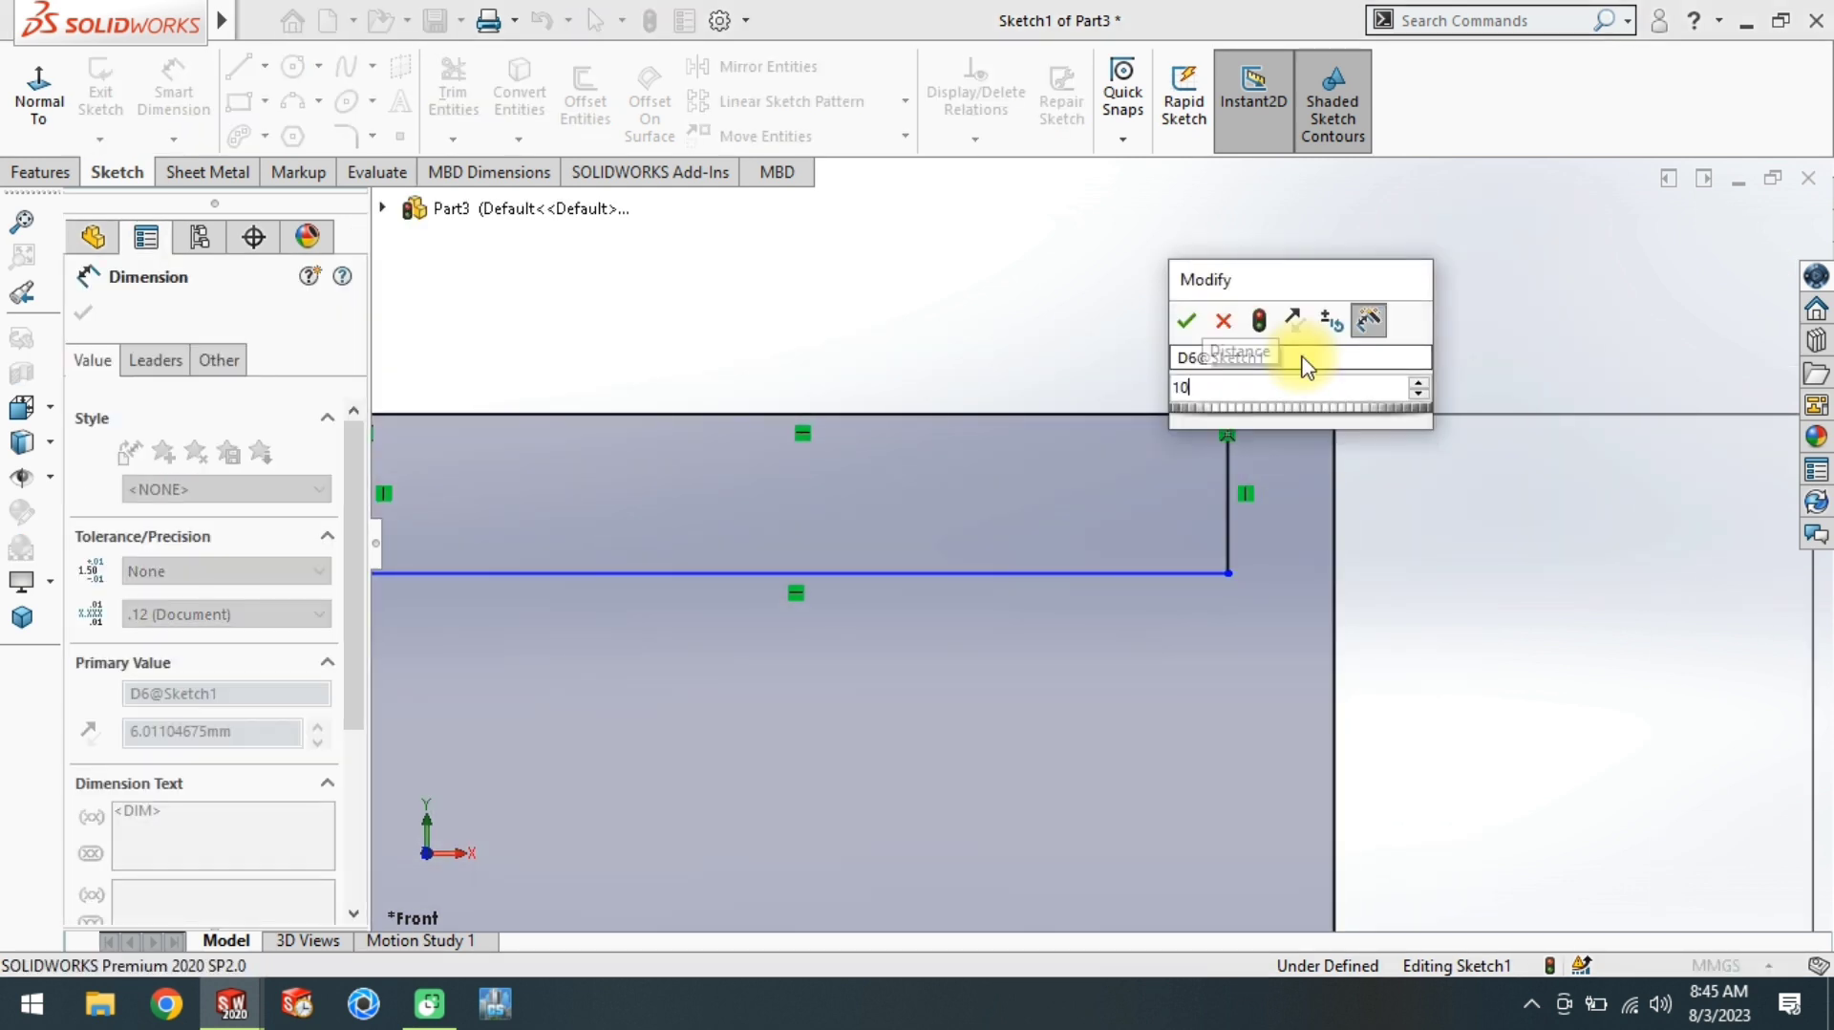
key("Return")
scroll(981, 511, "up", 2)
scroll(748, 523, "down", 3)
Step: Set the recess's left offset to 10 mm and its depth to 10 mm
left_click(761, 506)
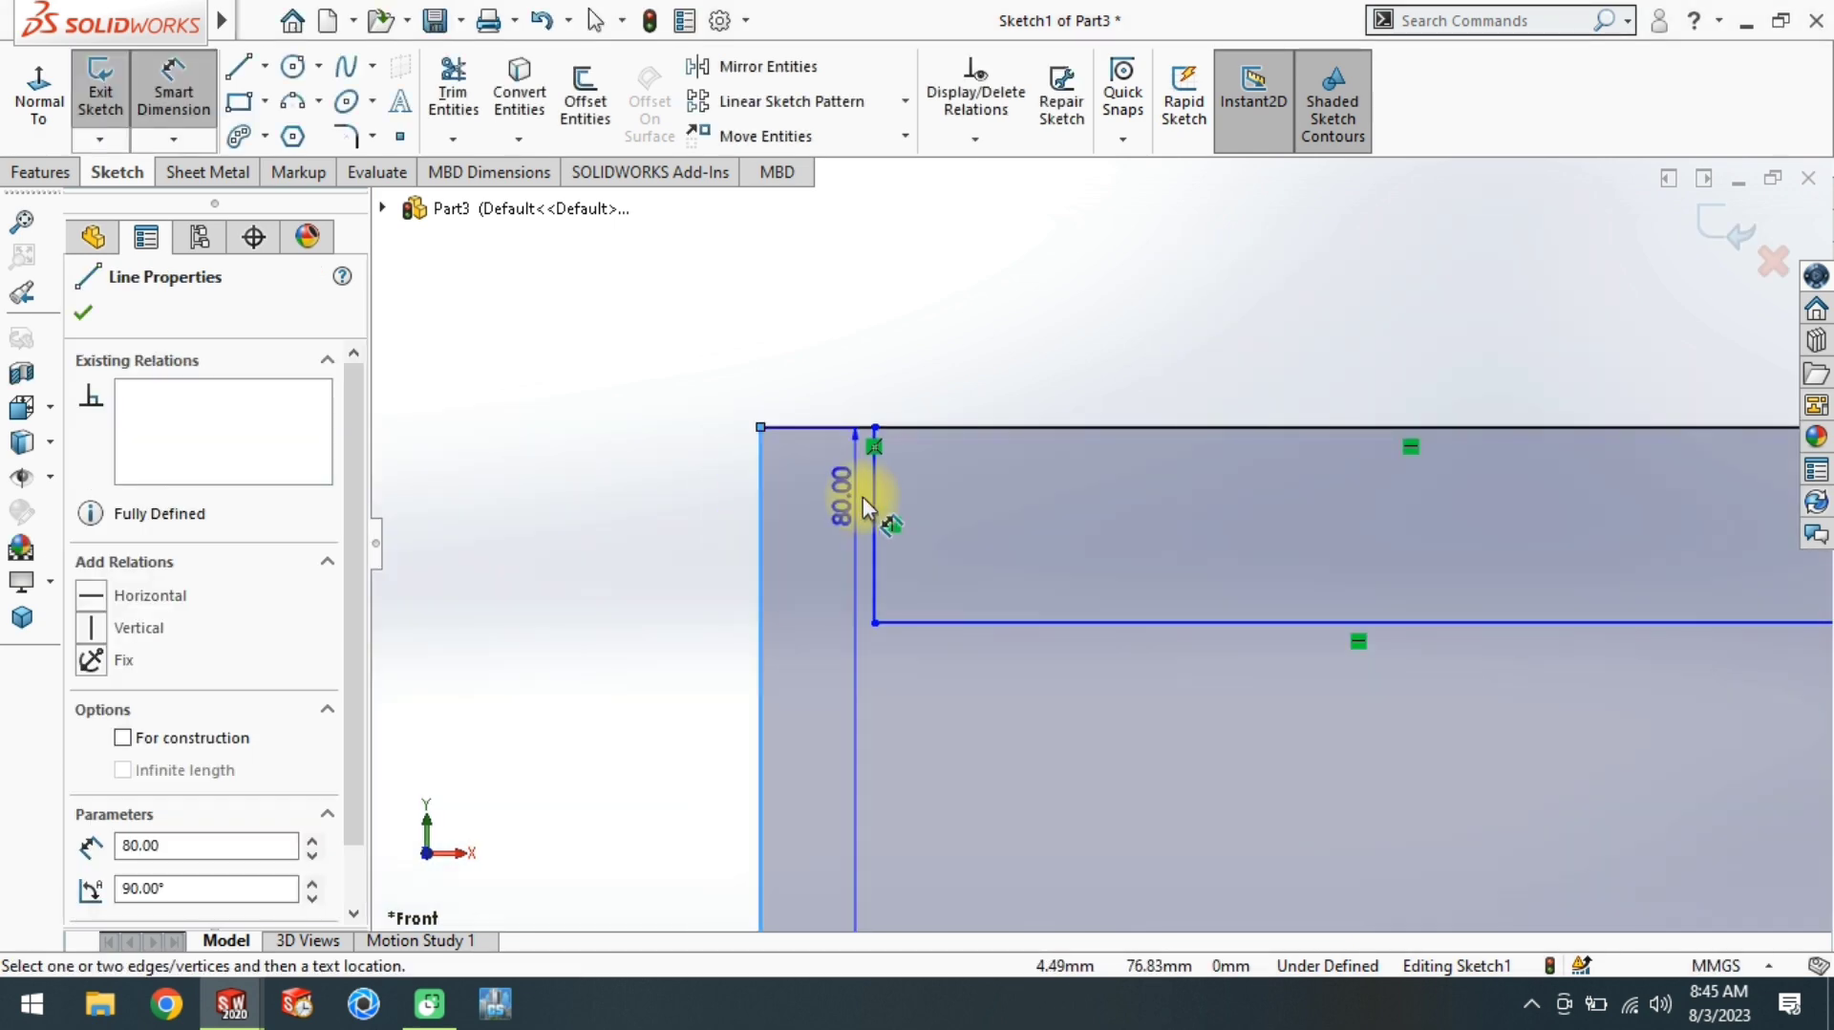
left_click(871, 483)
left_click(831, 385)
type("0")
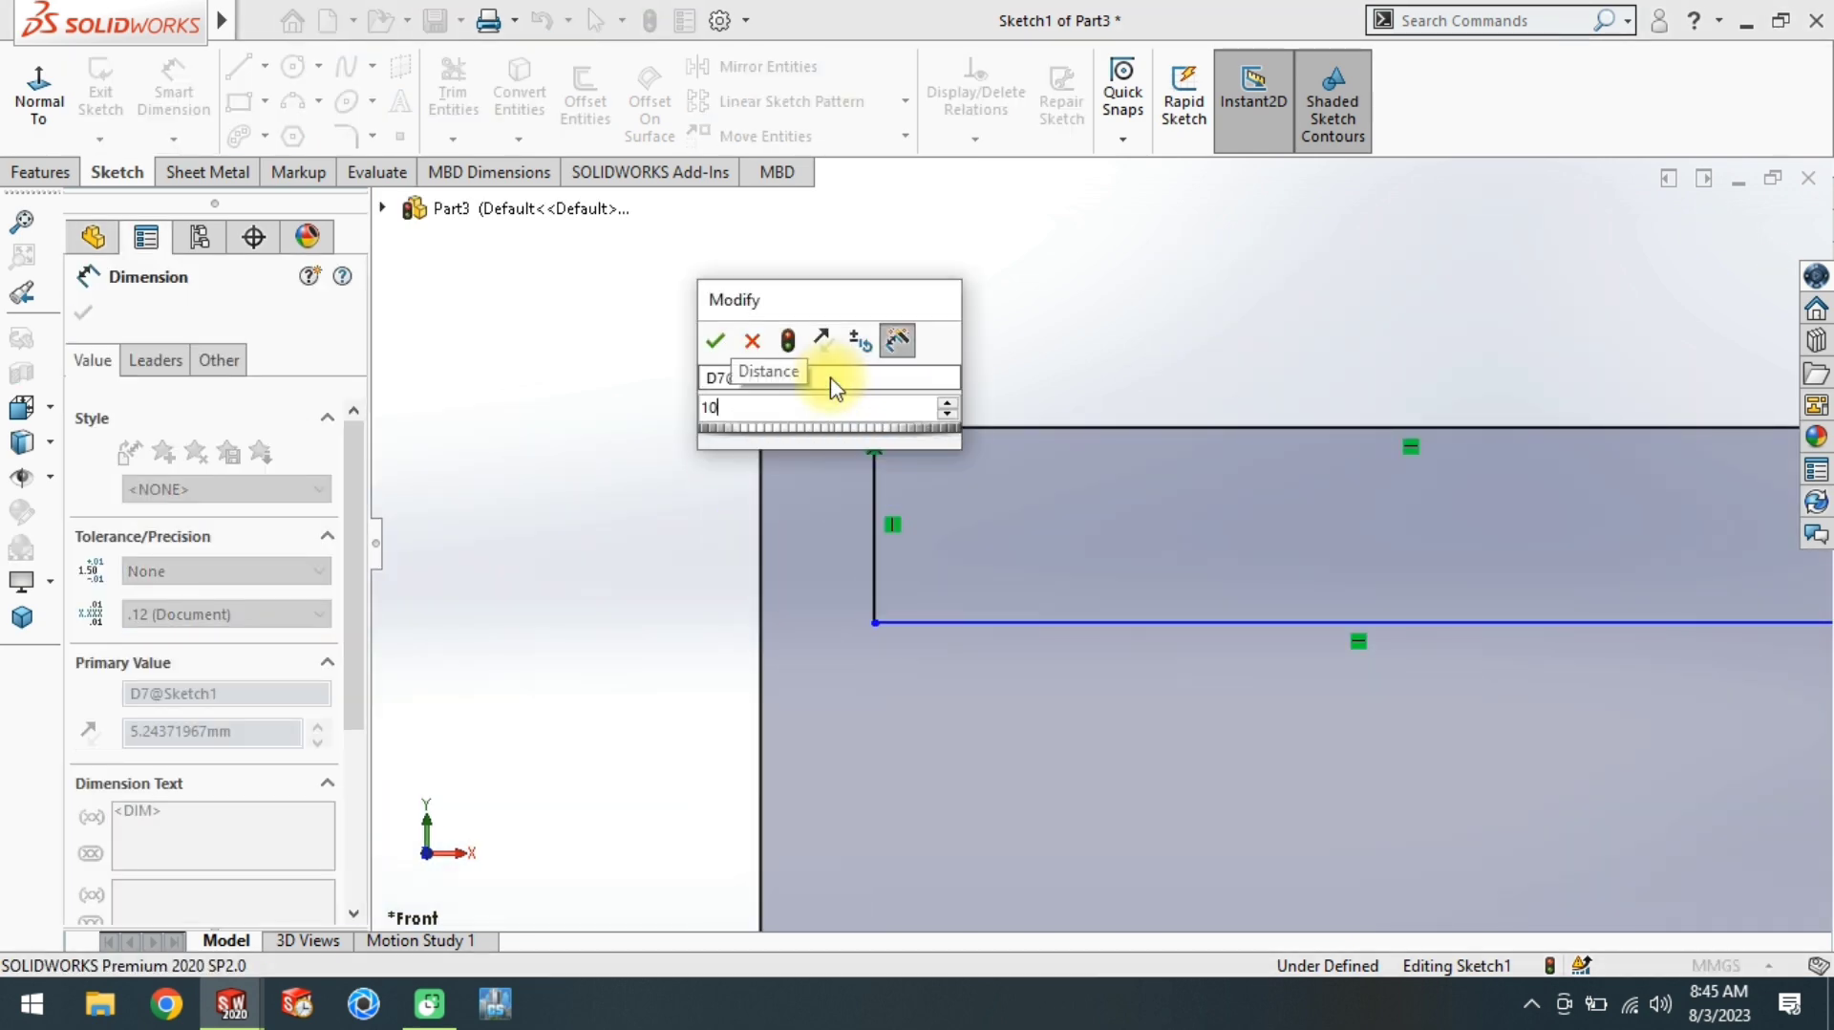
key("Return")
scroll(1065, 686, "up", 2)
scroll(1289, 708, "down", 1)
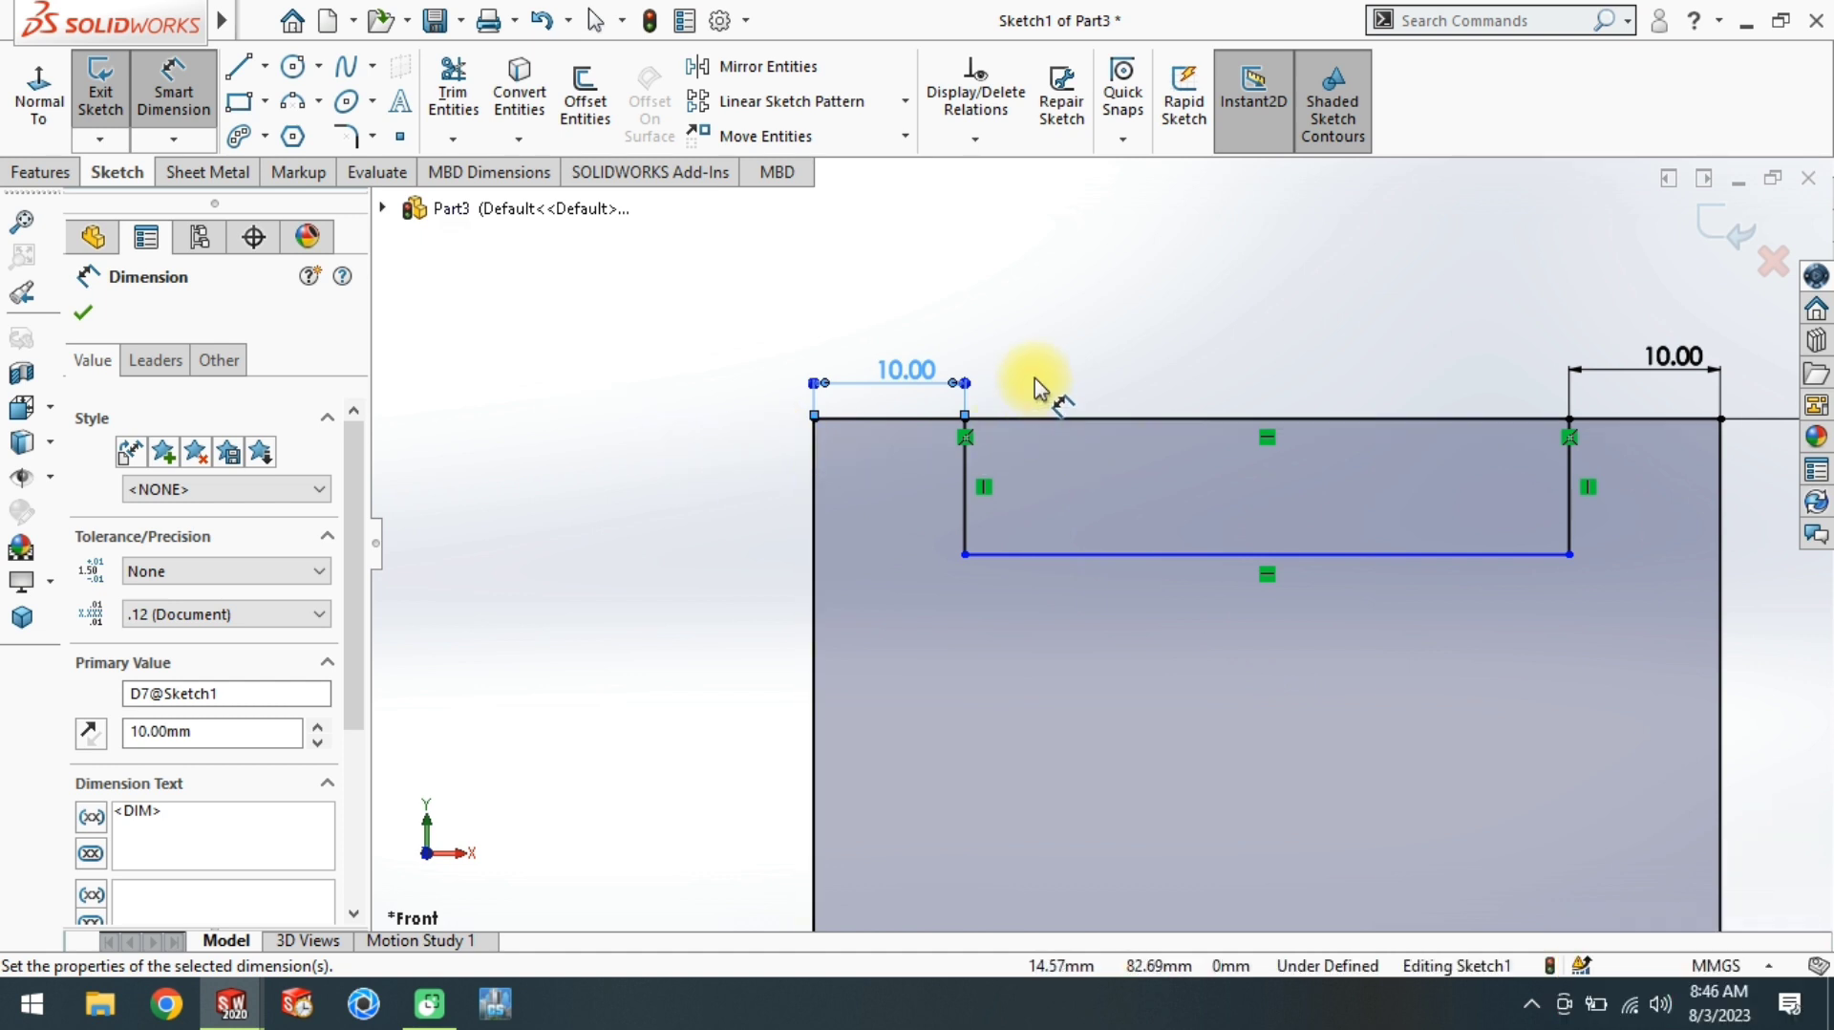
left_click(963, 482)
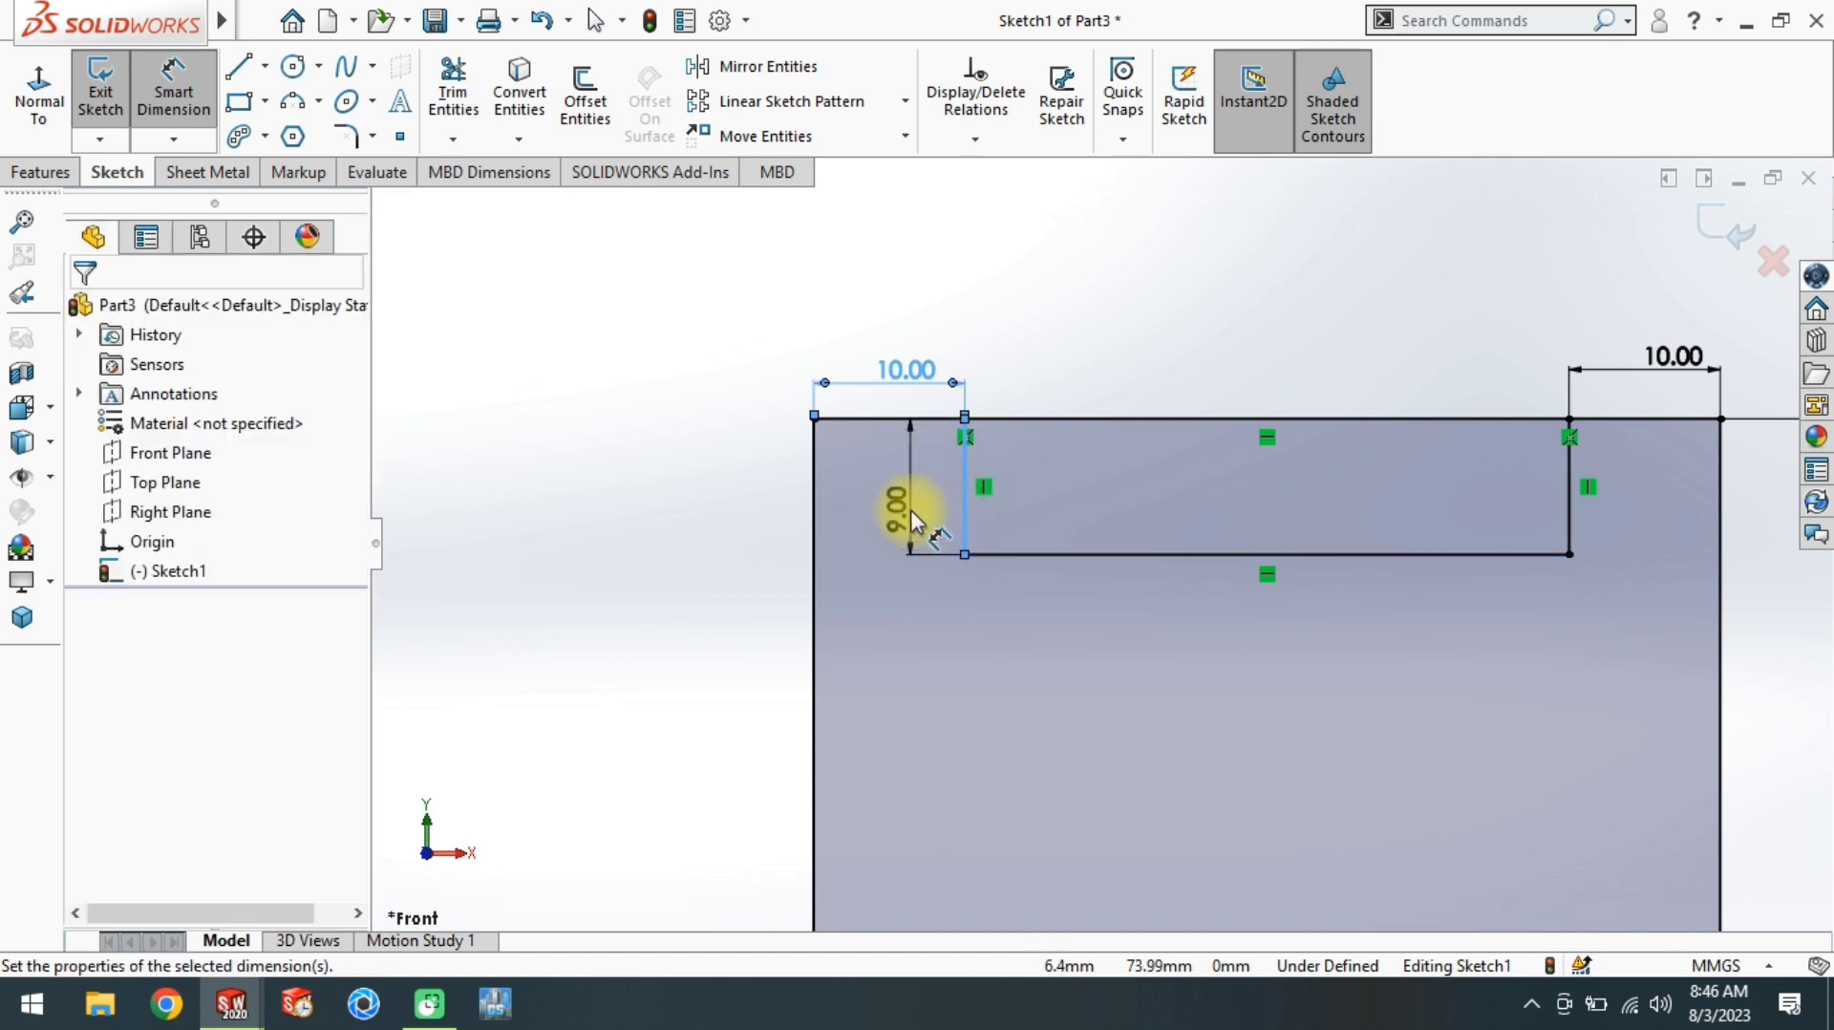
left_click(910, 508)
type("10")
key("Return")
Step: Extrude the notched profile 10 mm into a solid and show it in isometric view
left_click(451, 91)
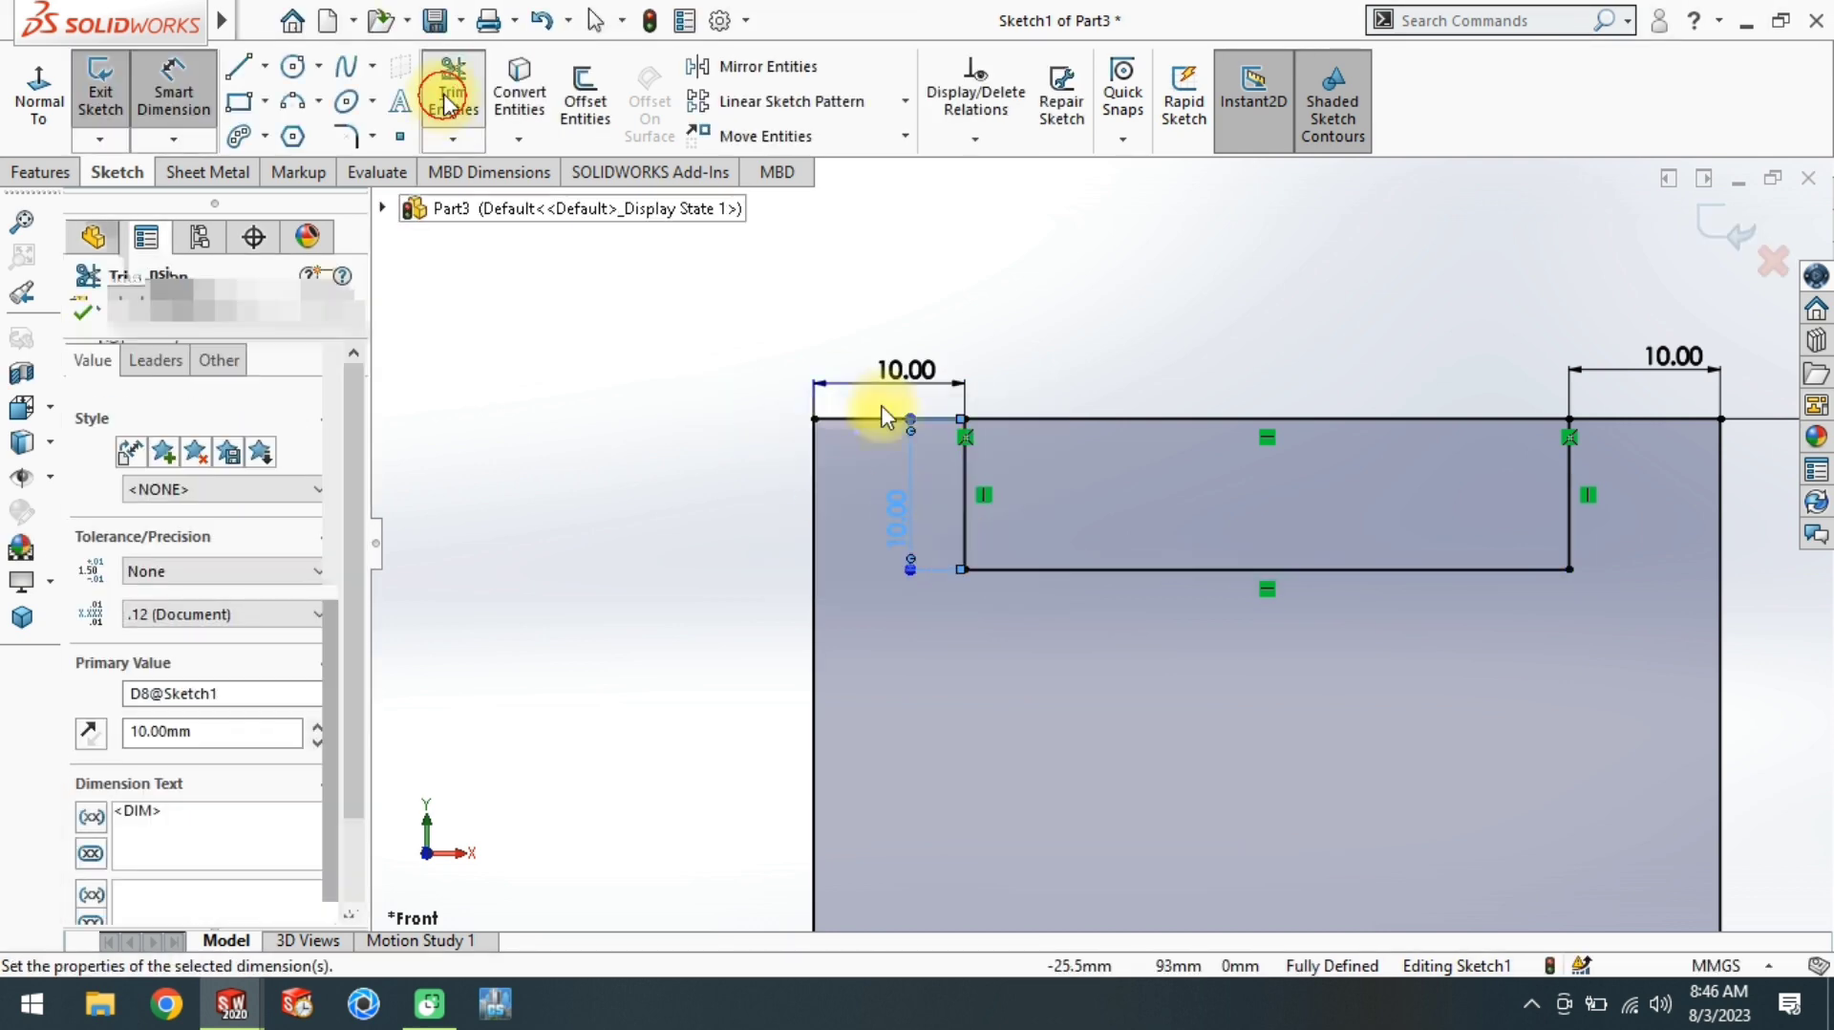
scroll(1138, 605, "up", 2)
scroll(1127, 726, "up", 2)
scroll(1138, 736, "down", 4)
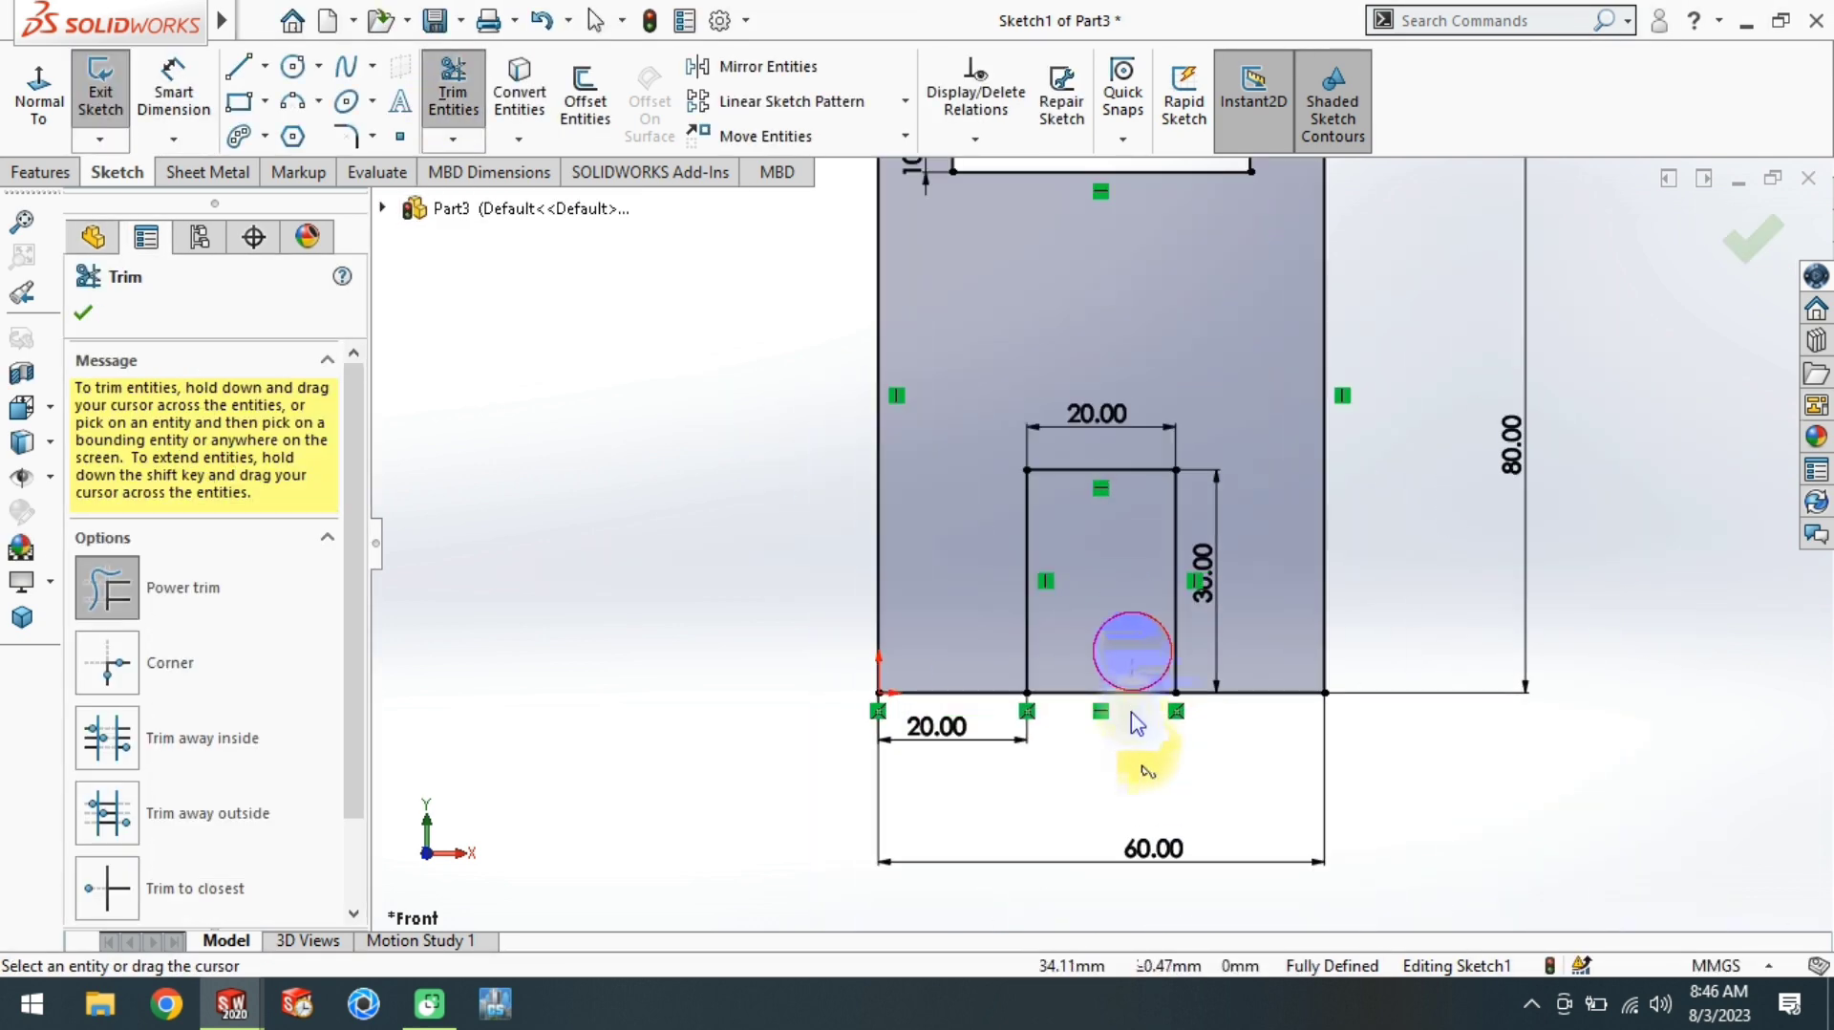
scroll(1055, 757, "up", 3)
scroll(1008, 578, "down", 2)
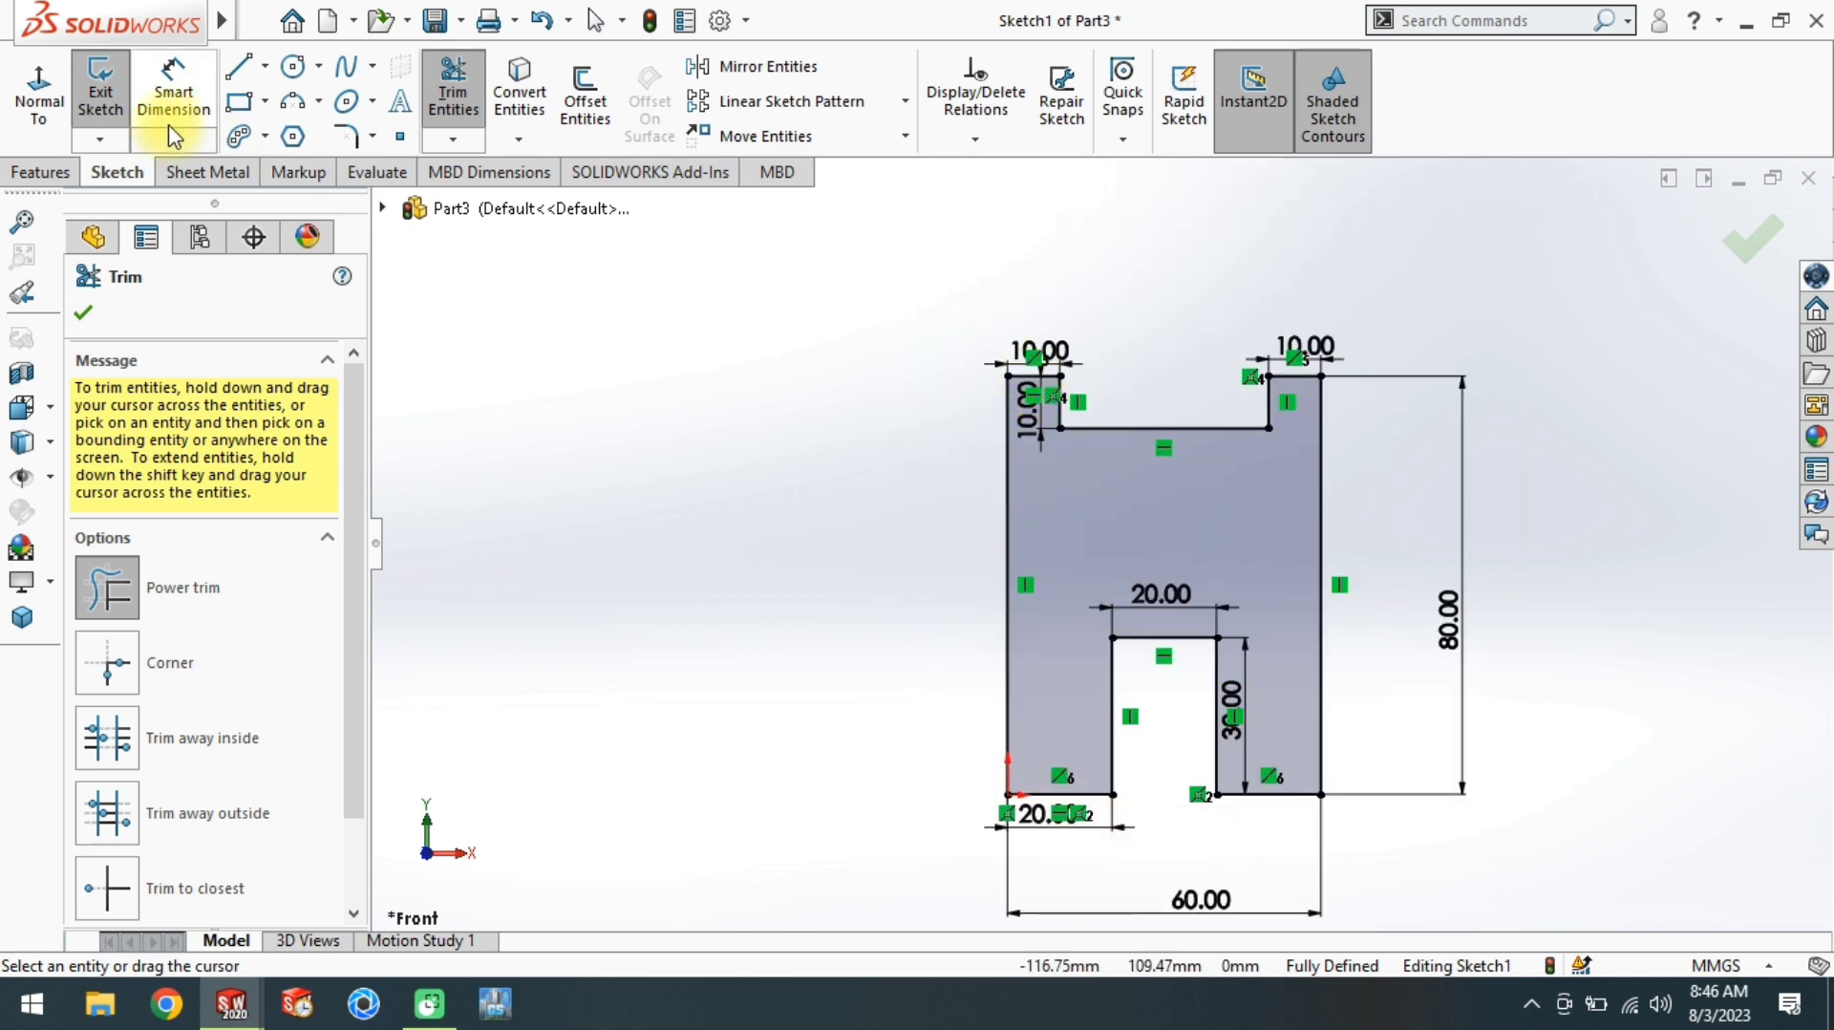
left_click(42, 172)
left_click(53, 134)
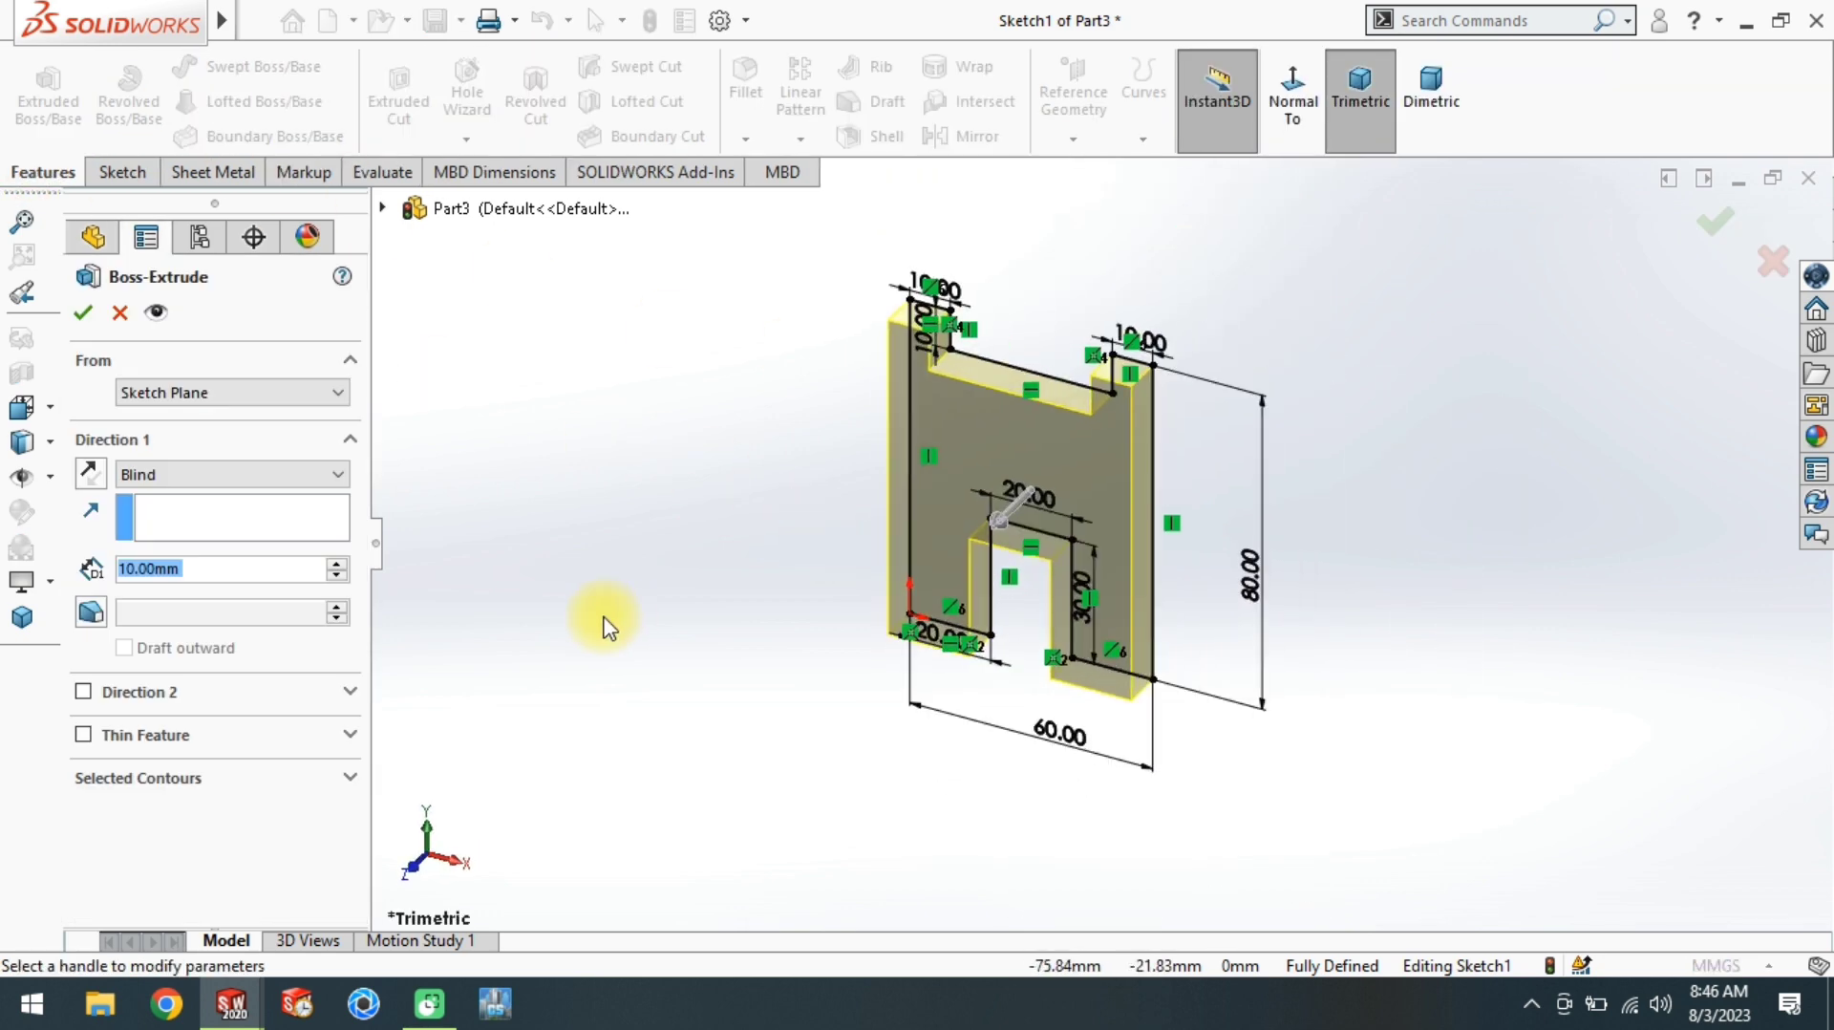
key("Return")
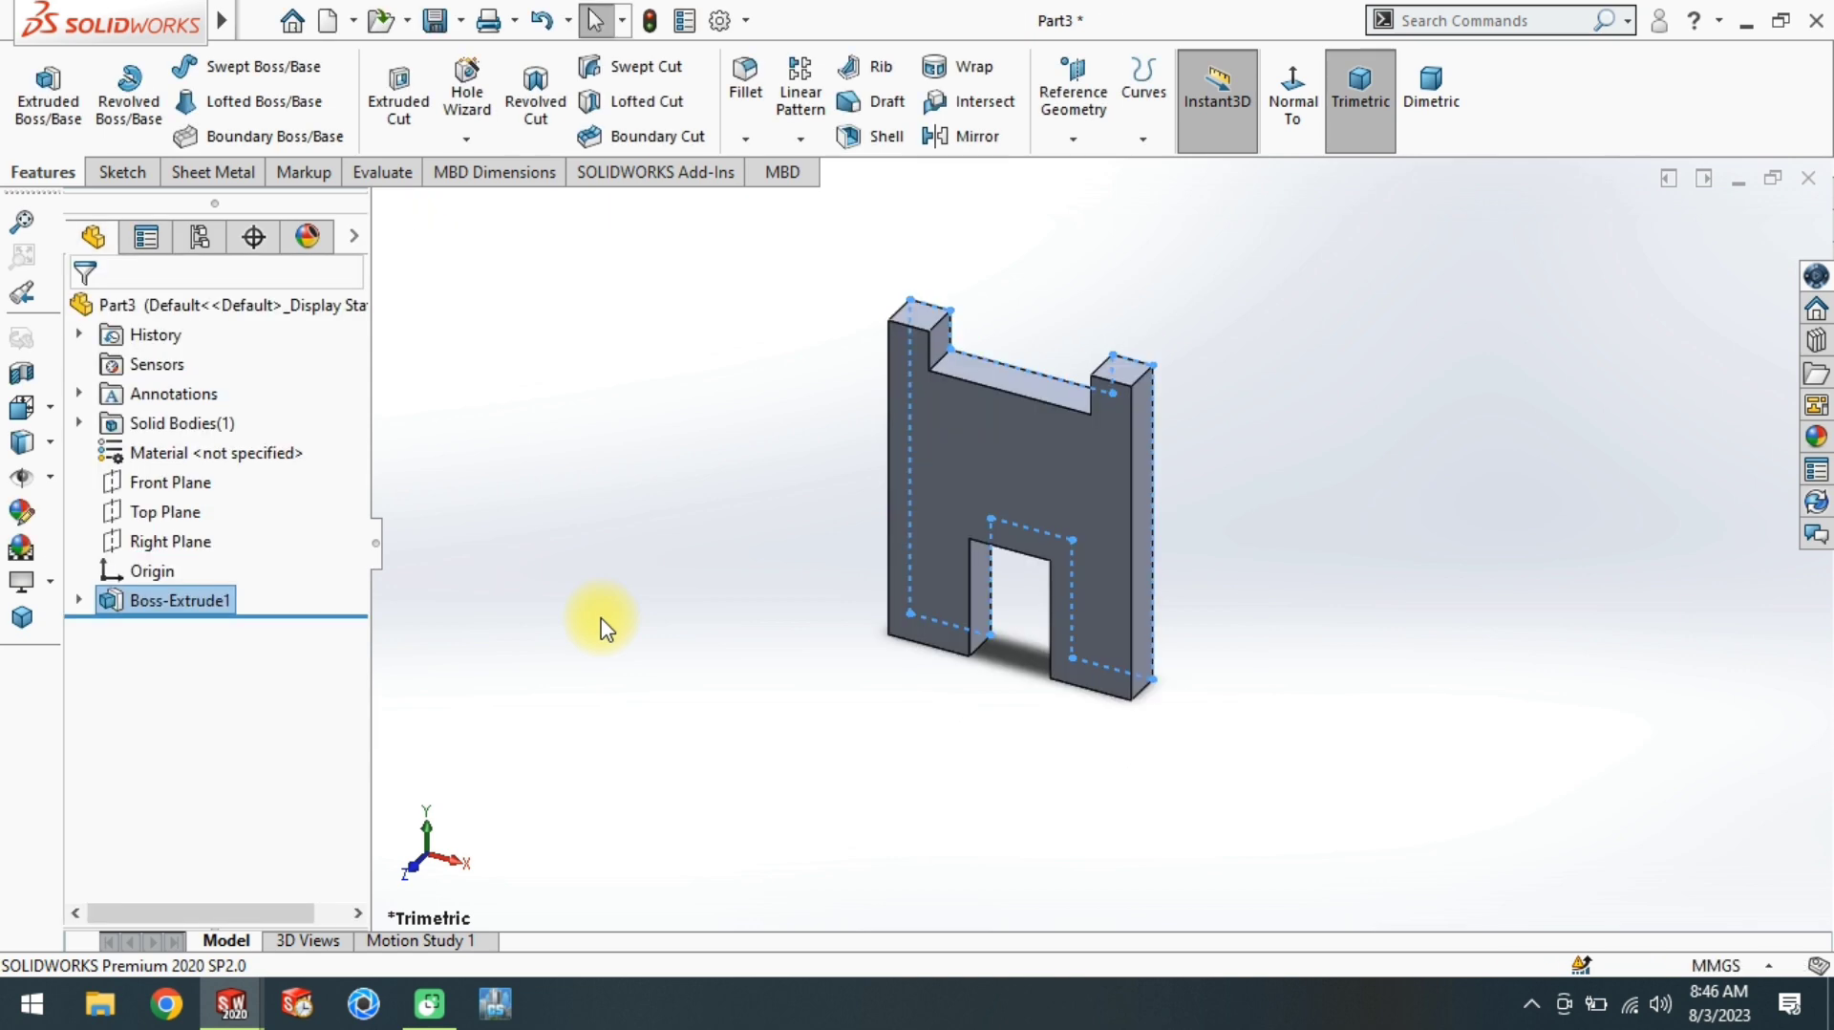
left_click(785, 614)
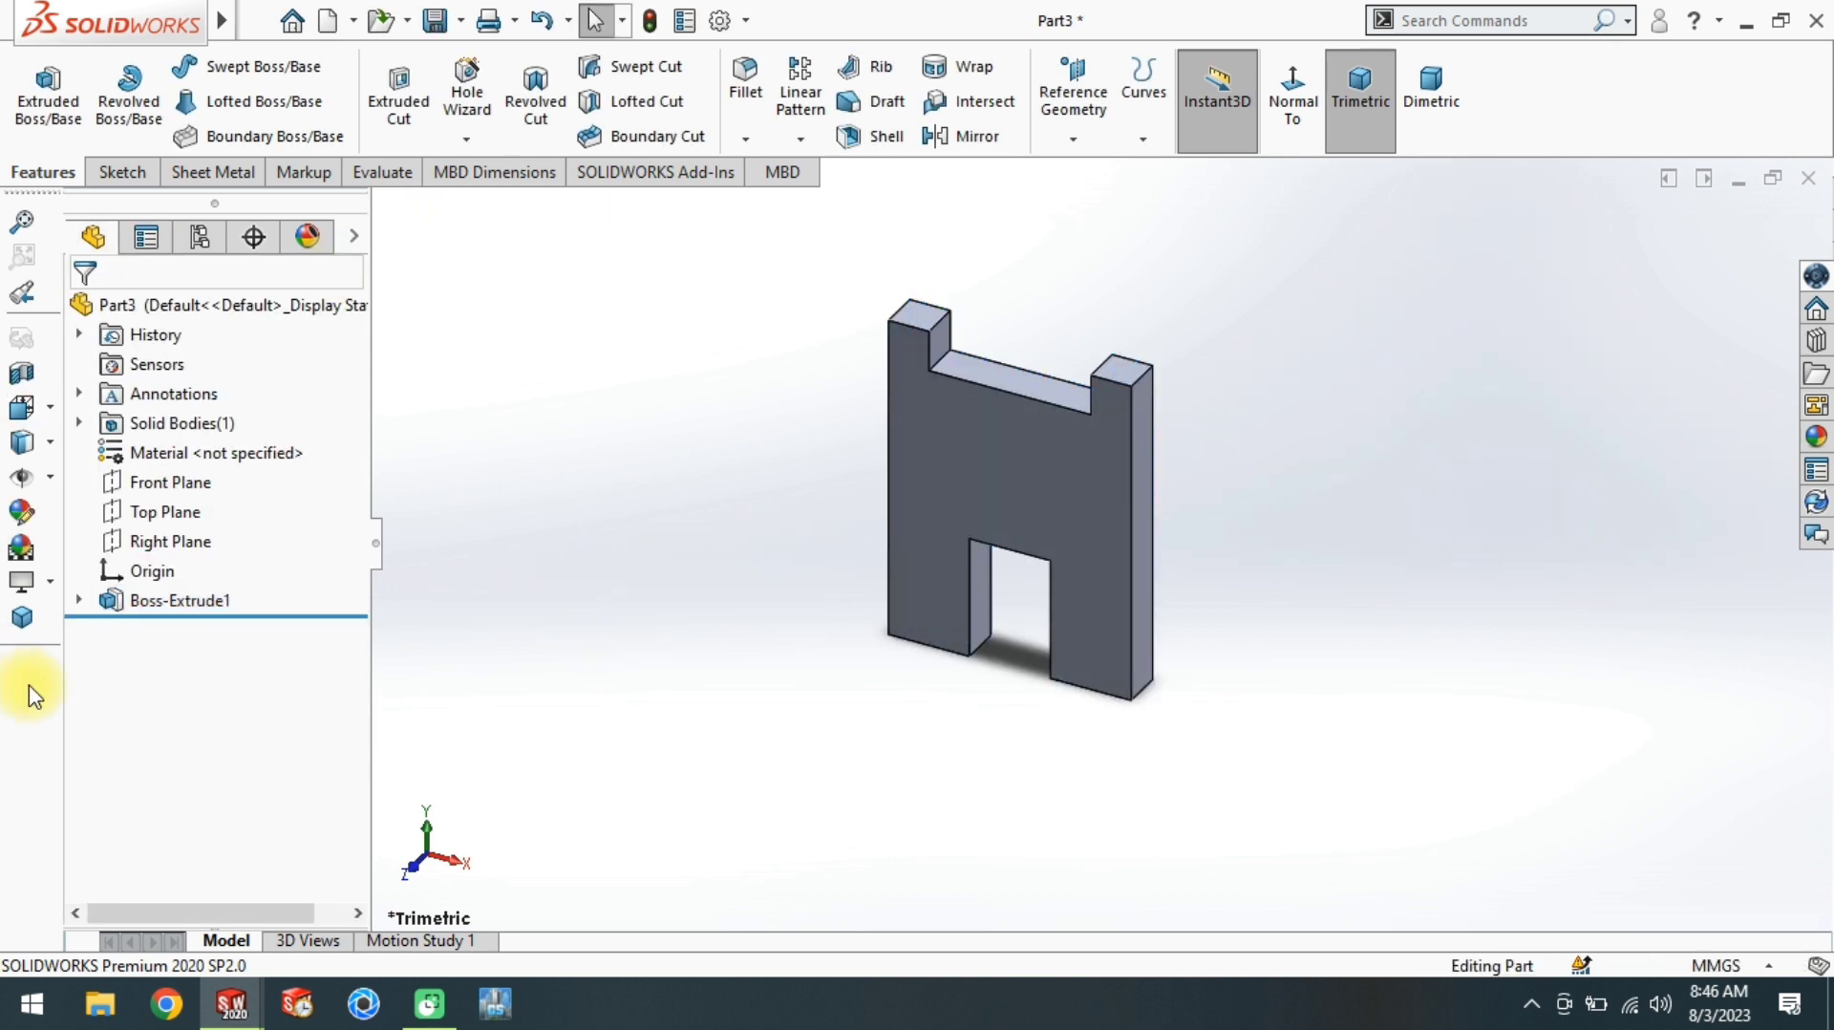
left_click(39, 633)
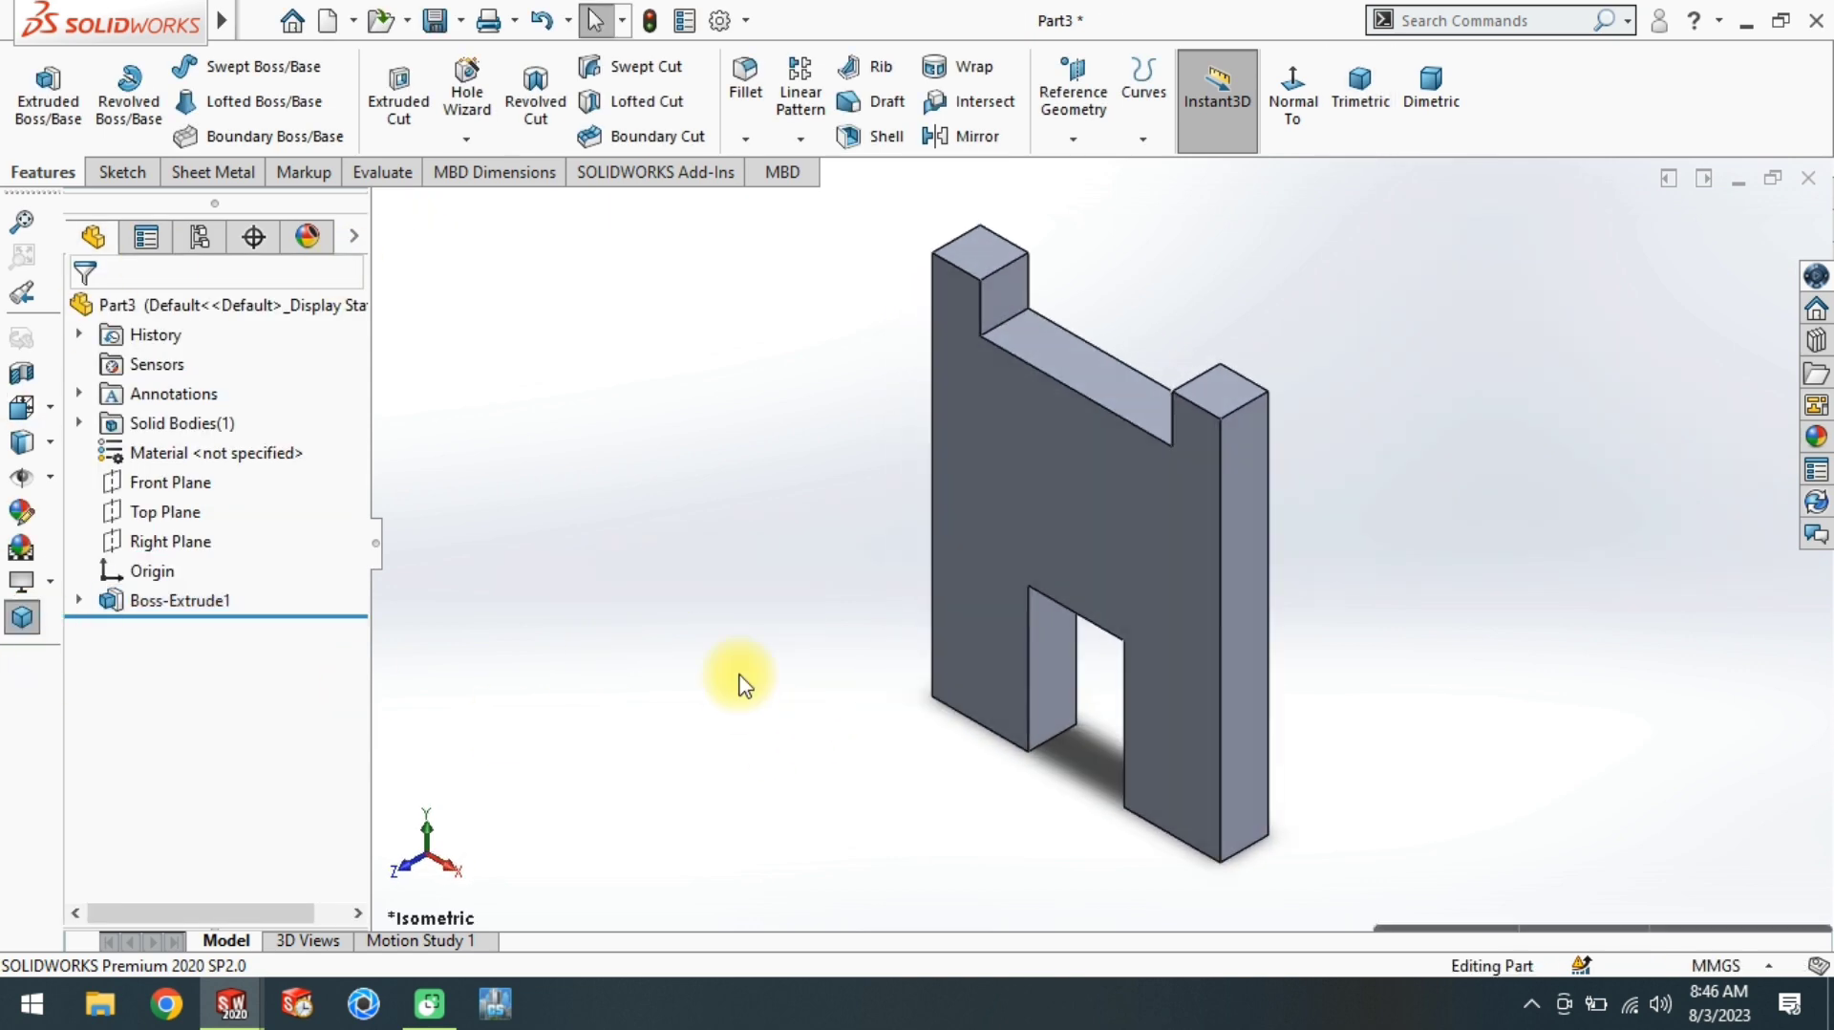
Step: Save the part as 23b and start a new document
key("ctrl+s")
type("23b")
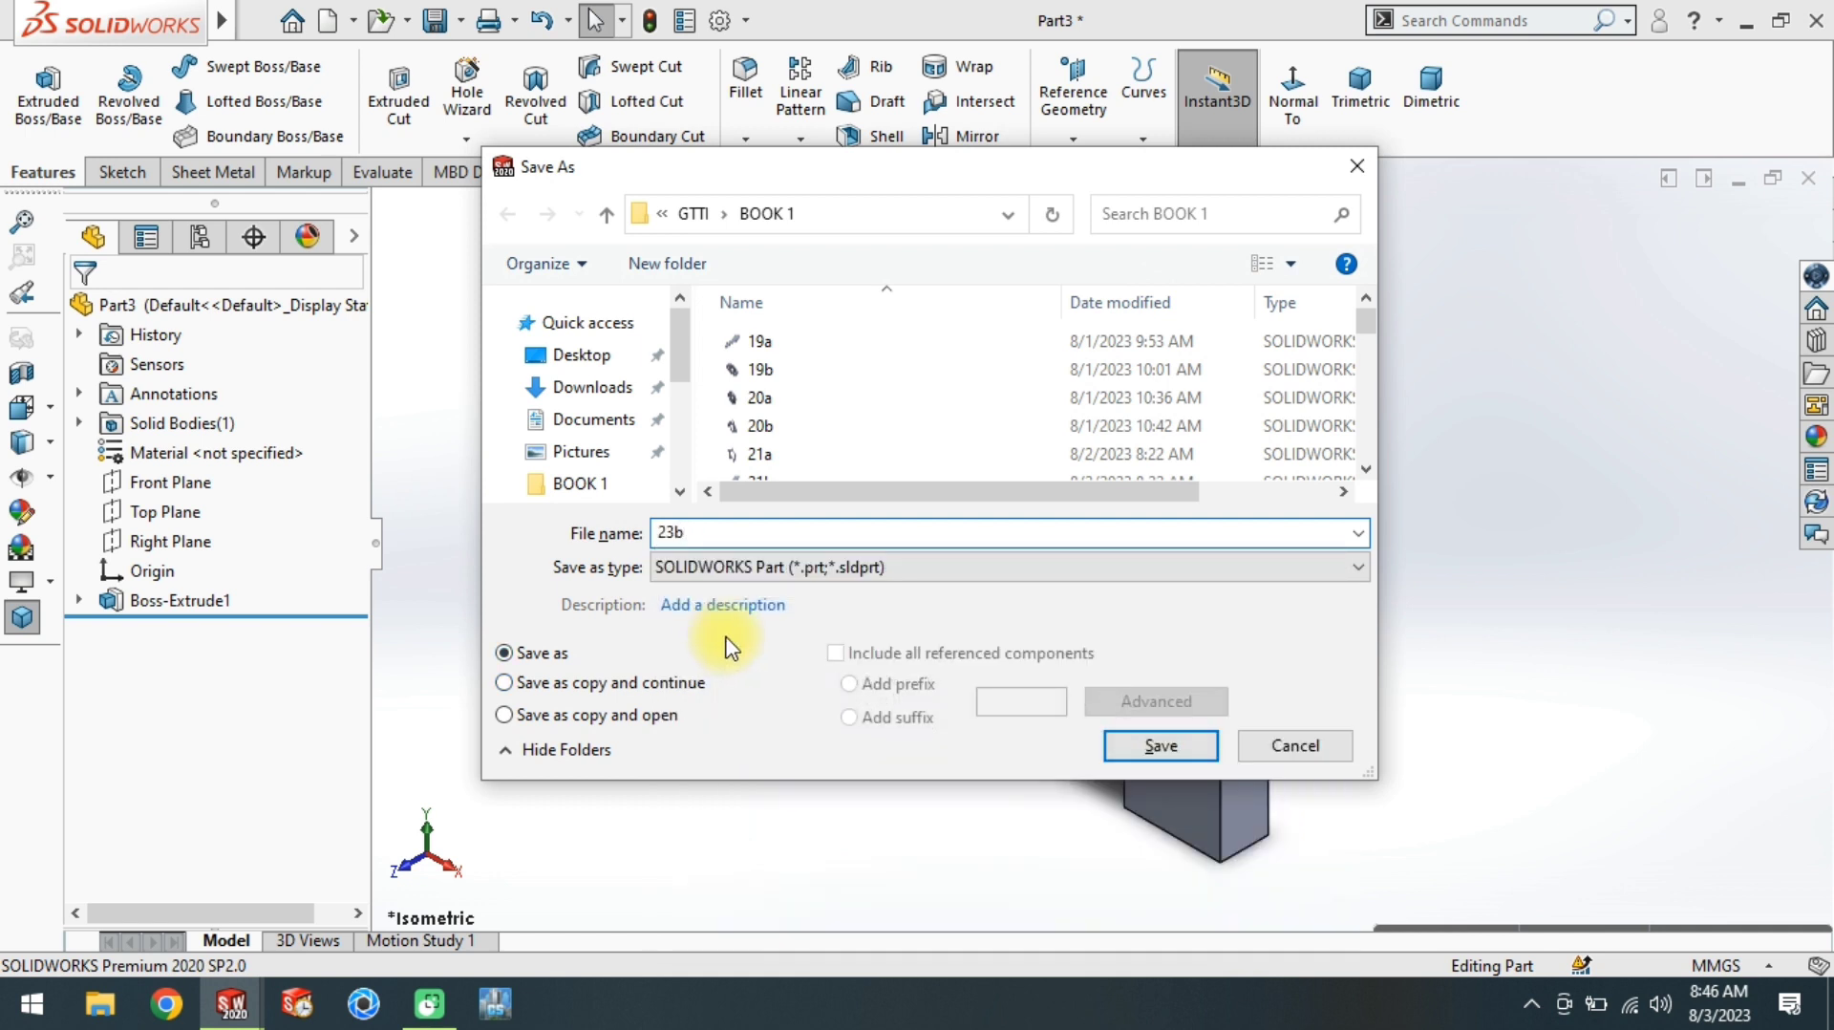
key("Return")
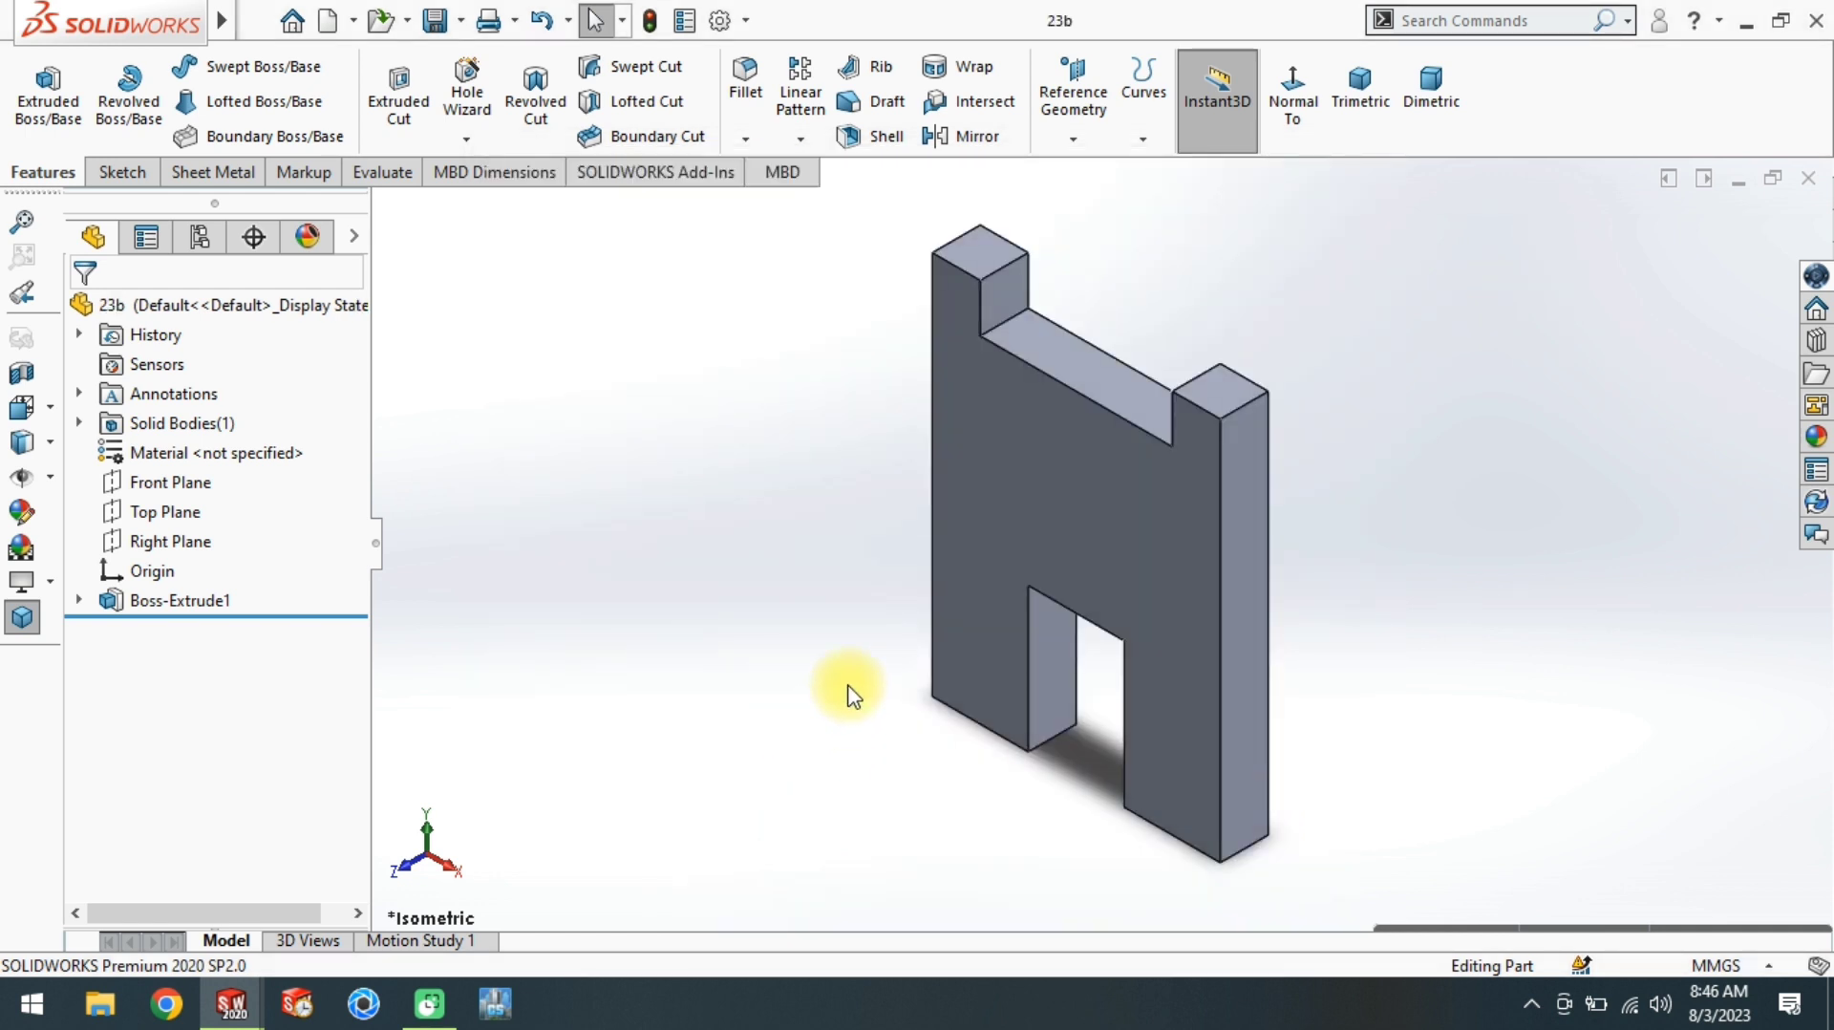
key("ctrl+n")
Step: Create a blank part and sketch a corner rectangle from the origin on the Front Plane
key("Return")
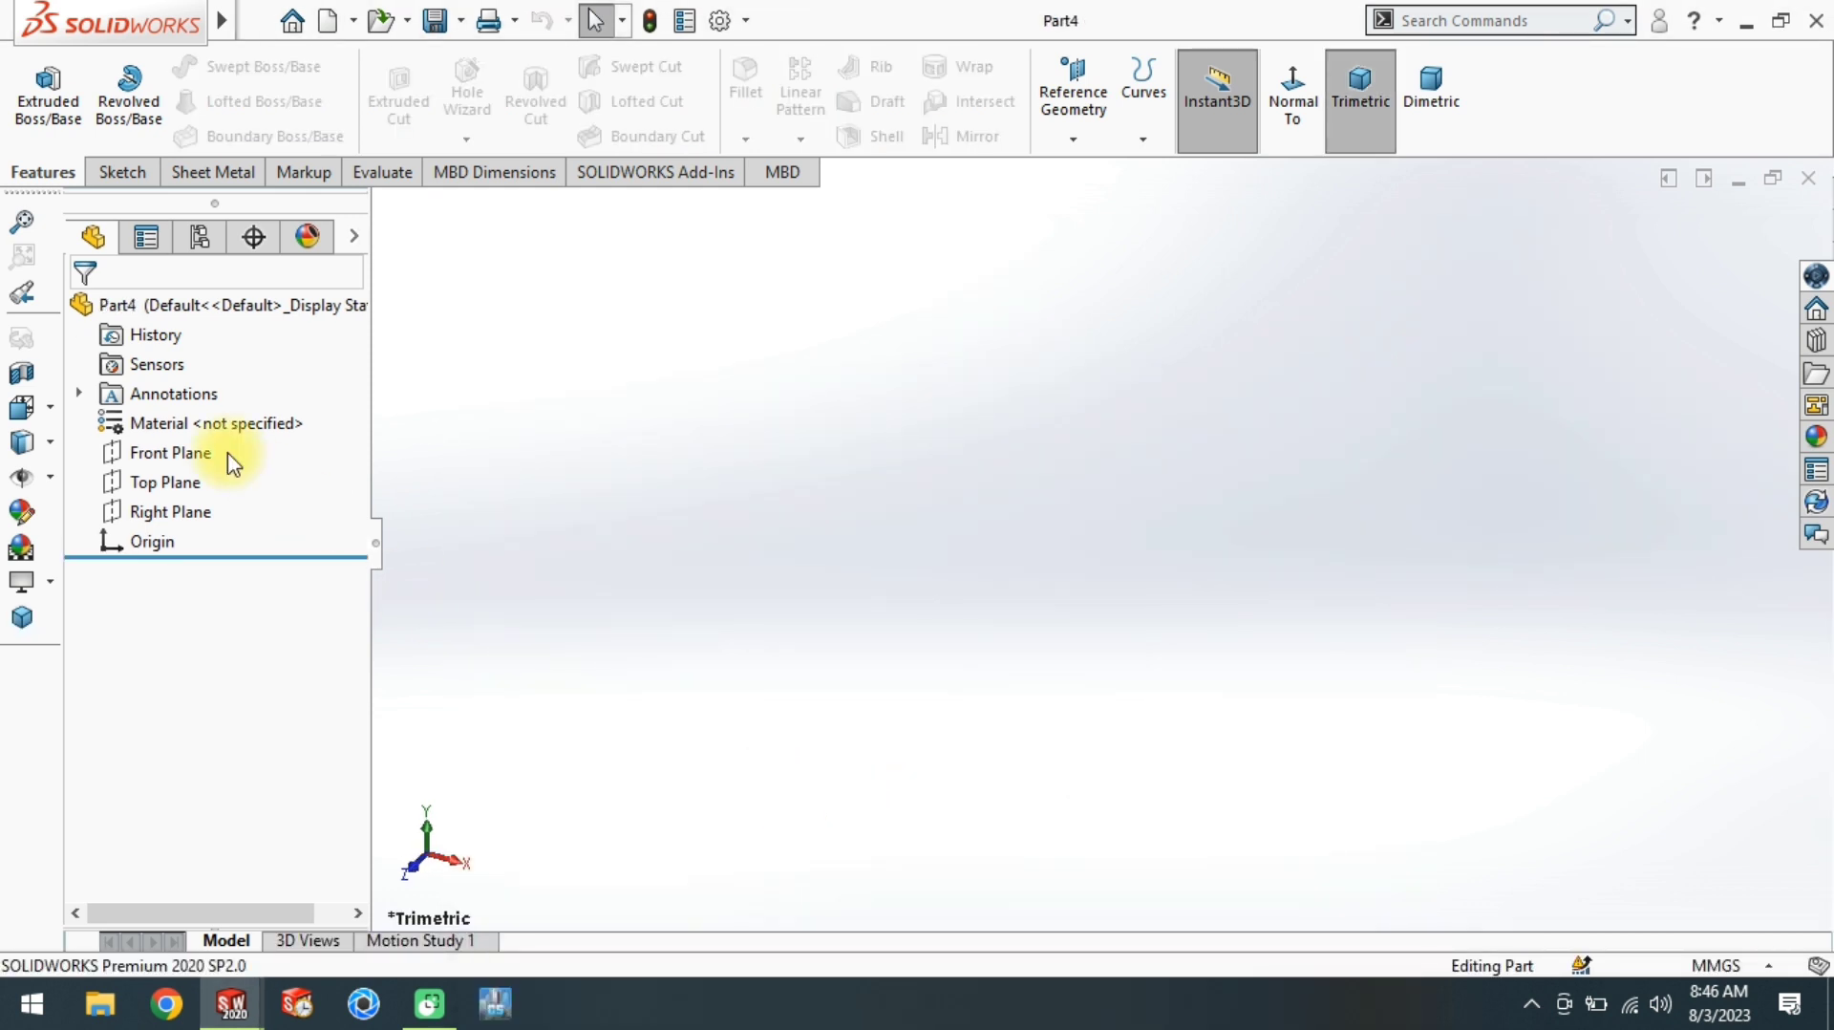
left_click(215, 457)
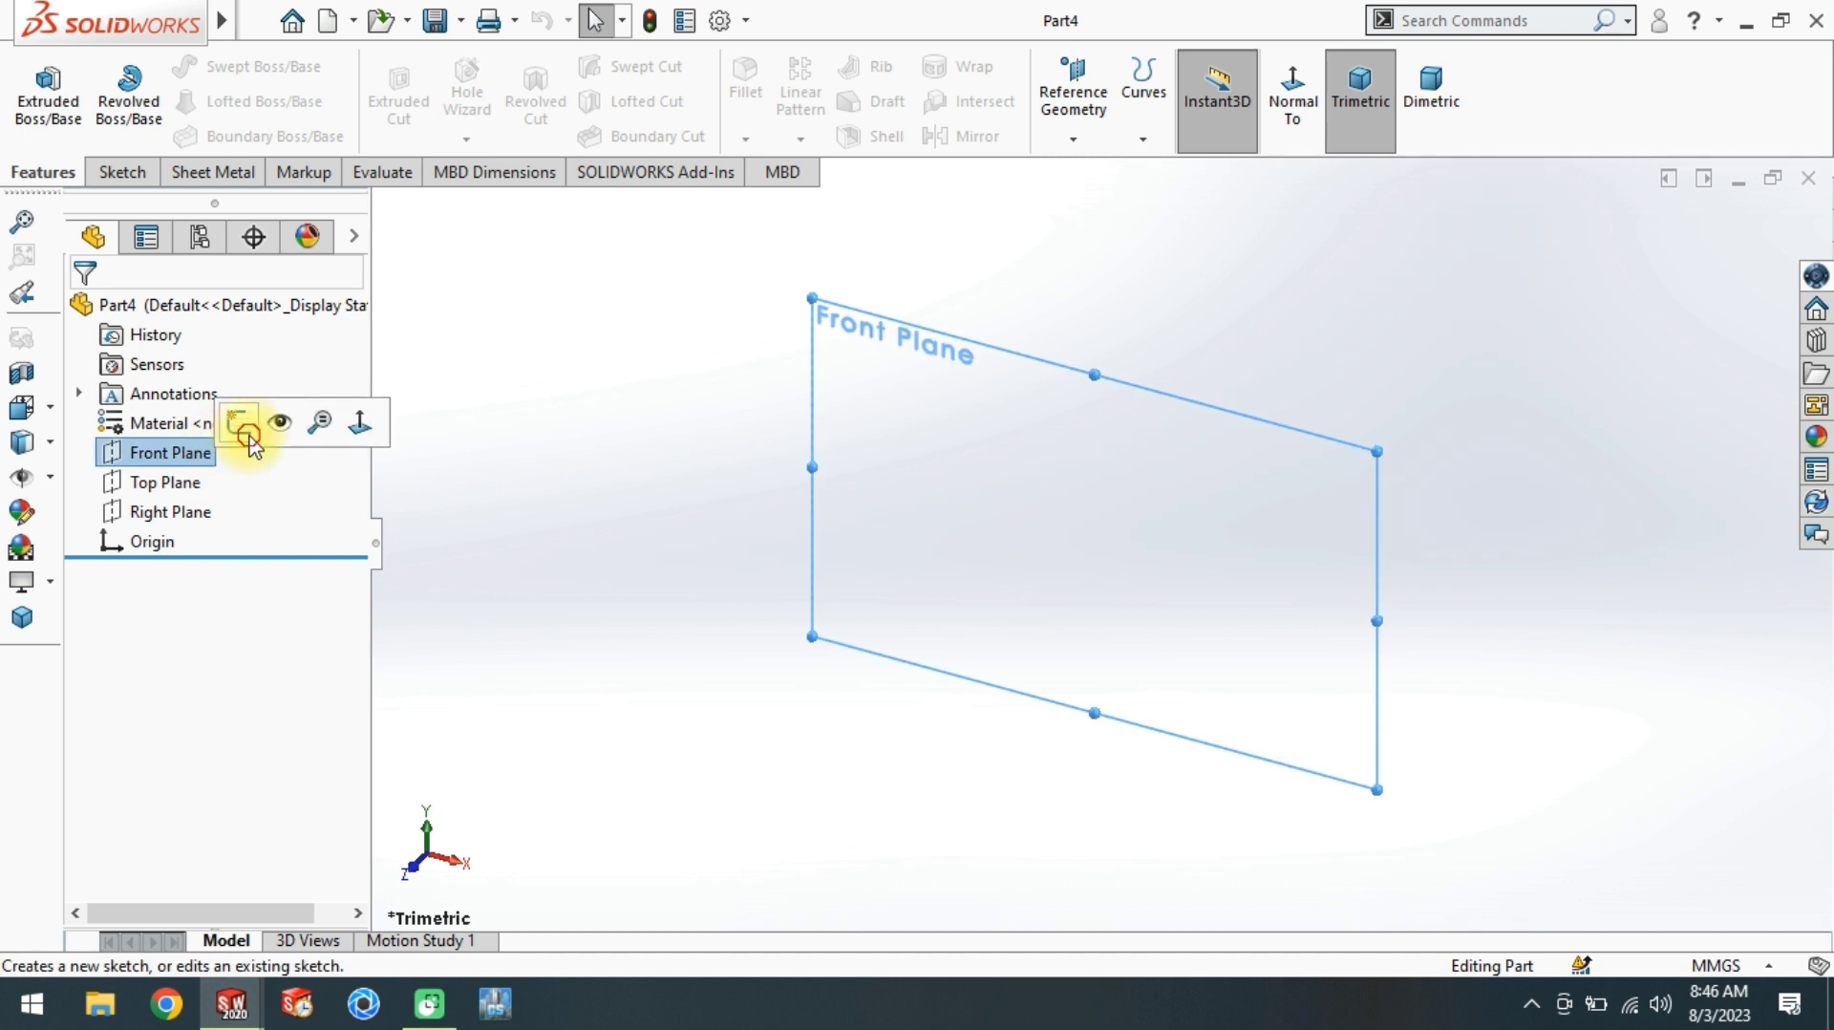
left_click(251, 417)
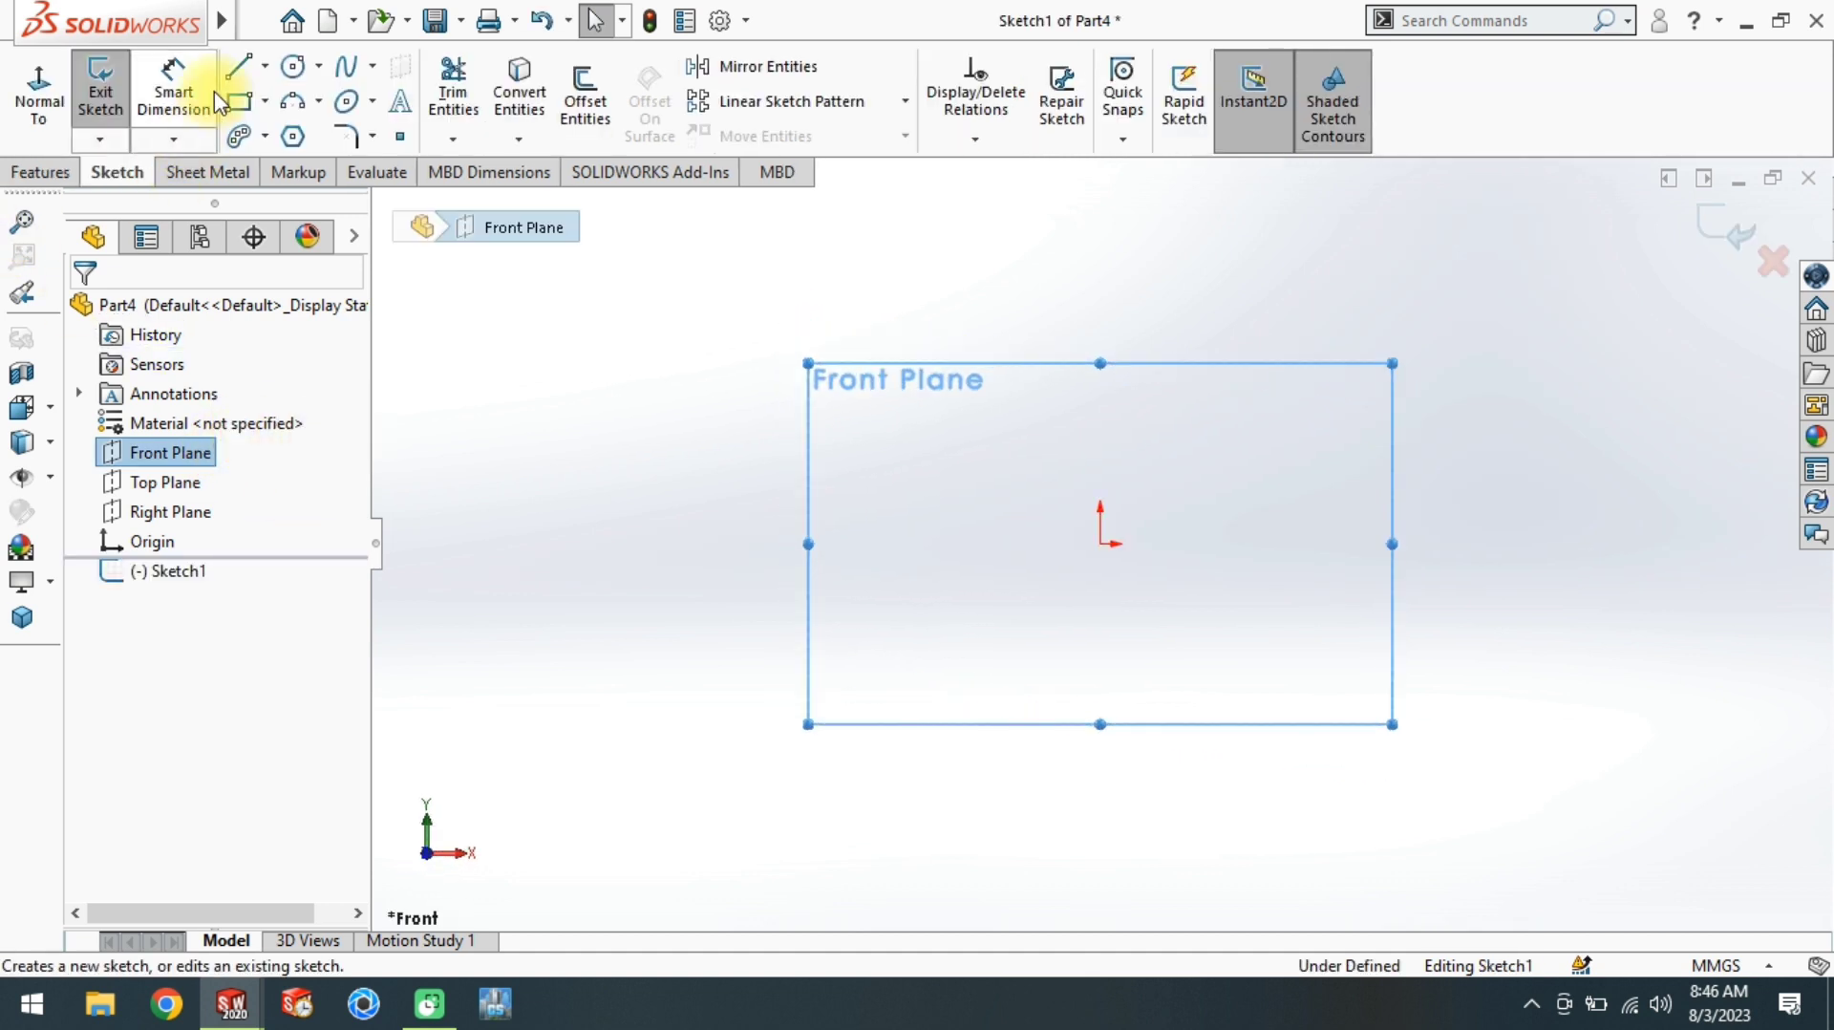
left_click(238, 100)
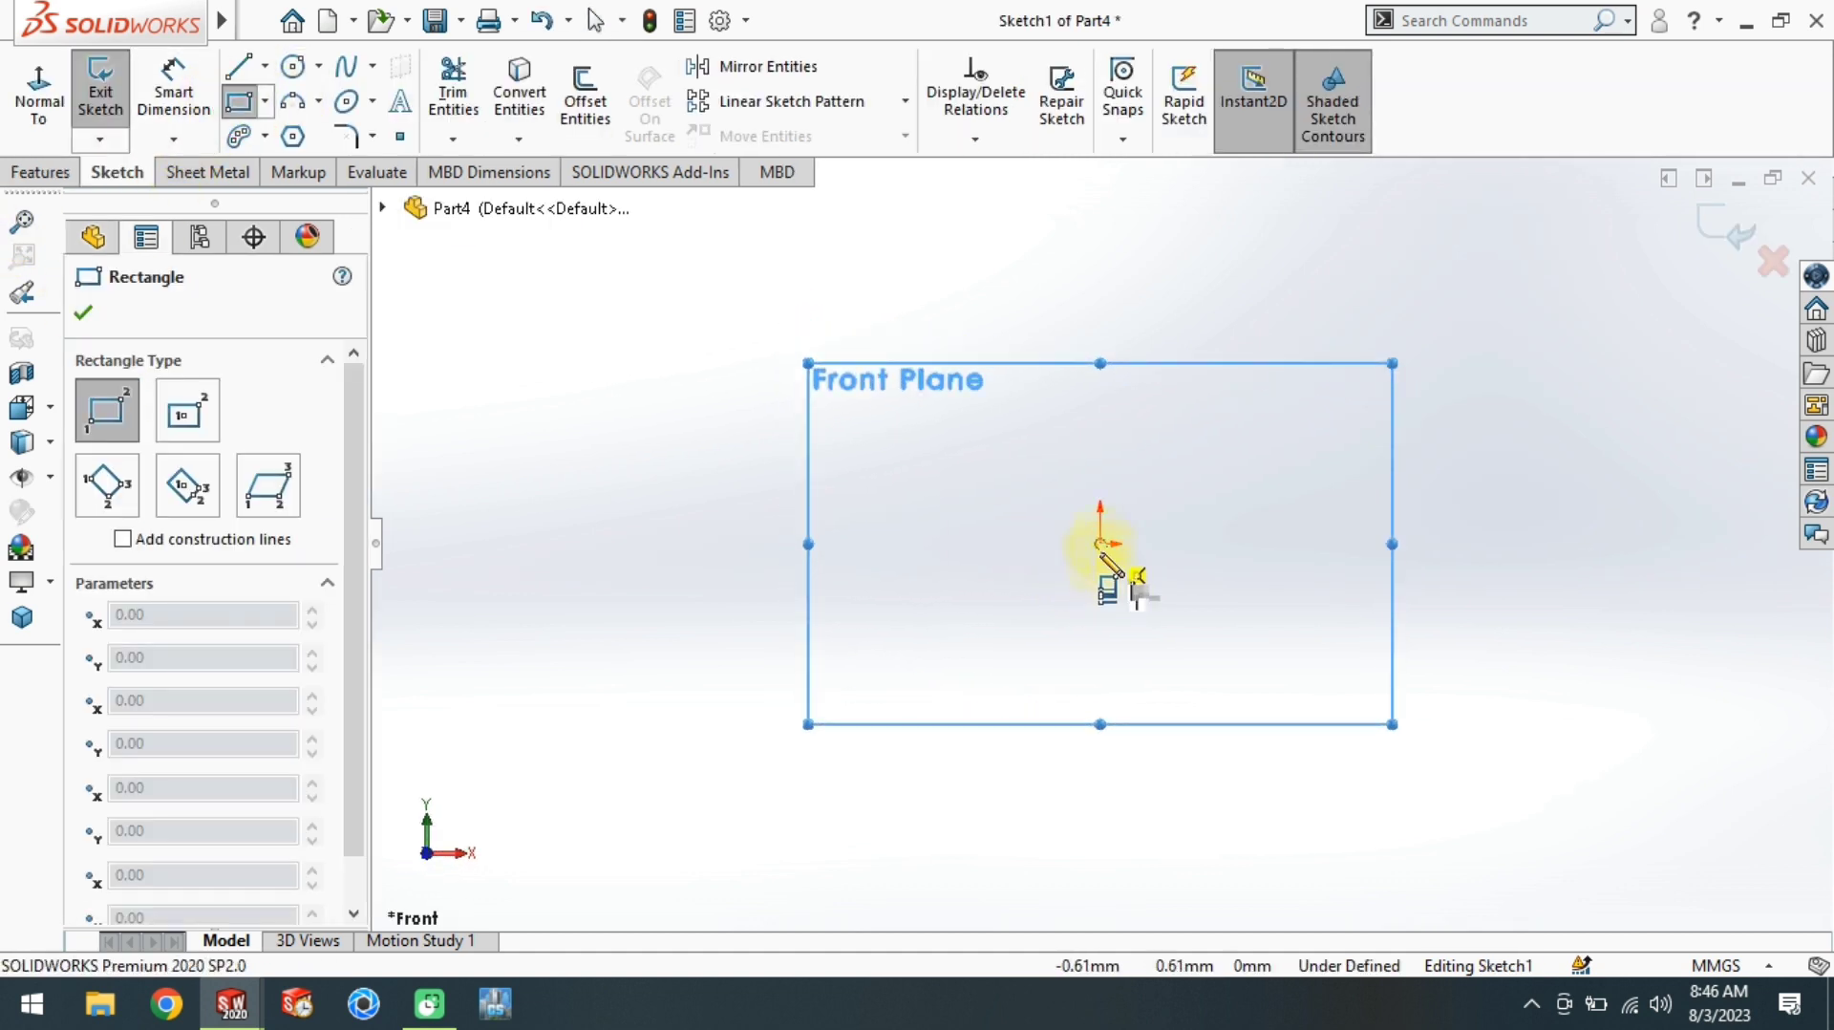
left_click(1100, 544)
left_click(1293, 317)
Step: Dimension the rectangle to 60 mm wide and 80 mm tall
right_click_drag(1187, 708, 1188, 286)
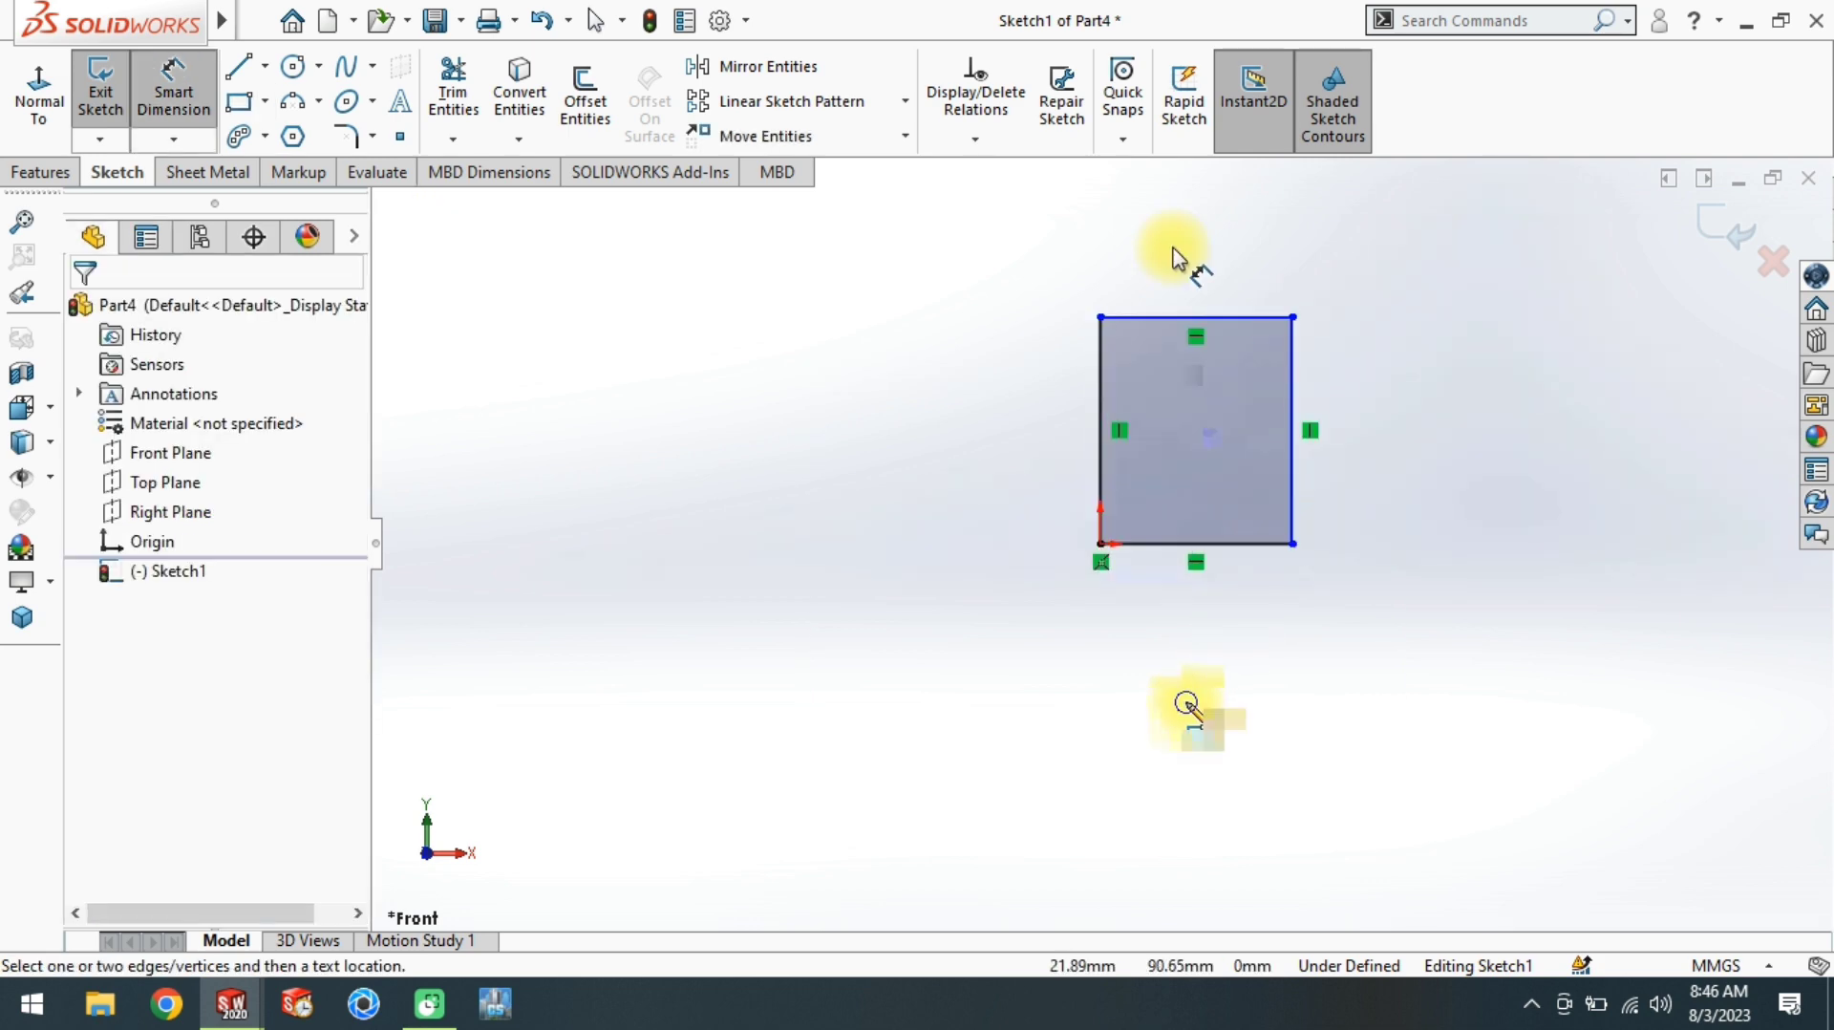
left_click(1185, 545)
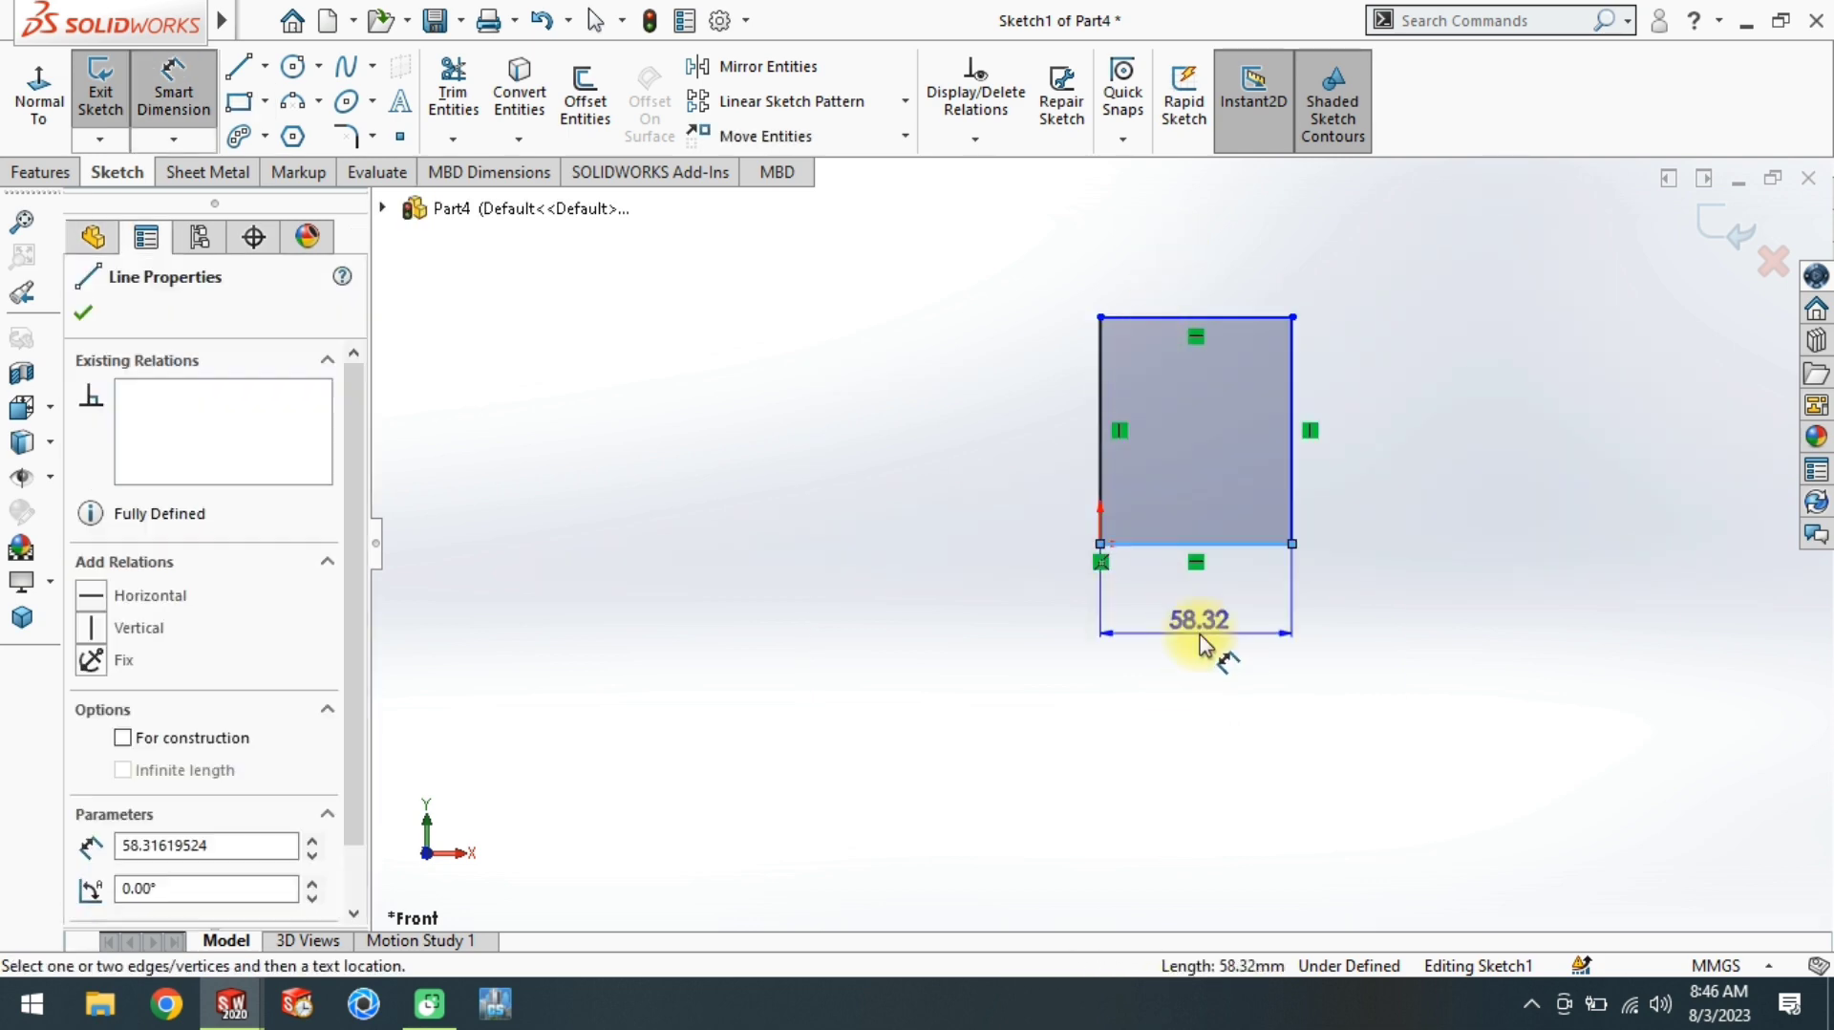
left_click(1200, 635)
type("60")
key("Return")
left_click(1294, 513)
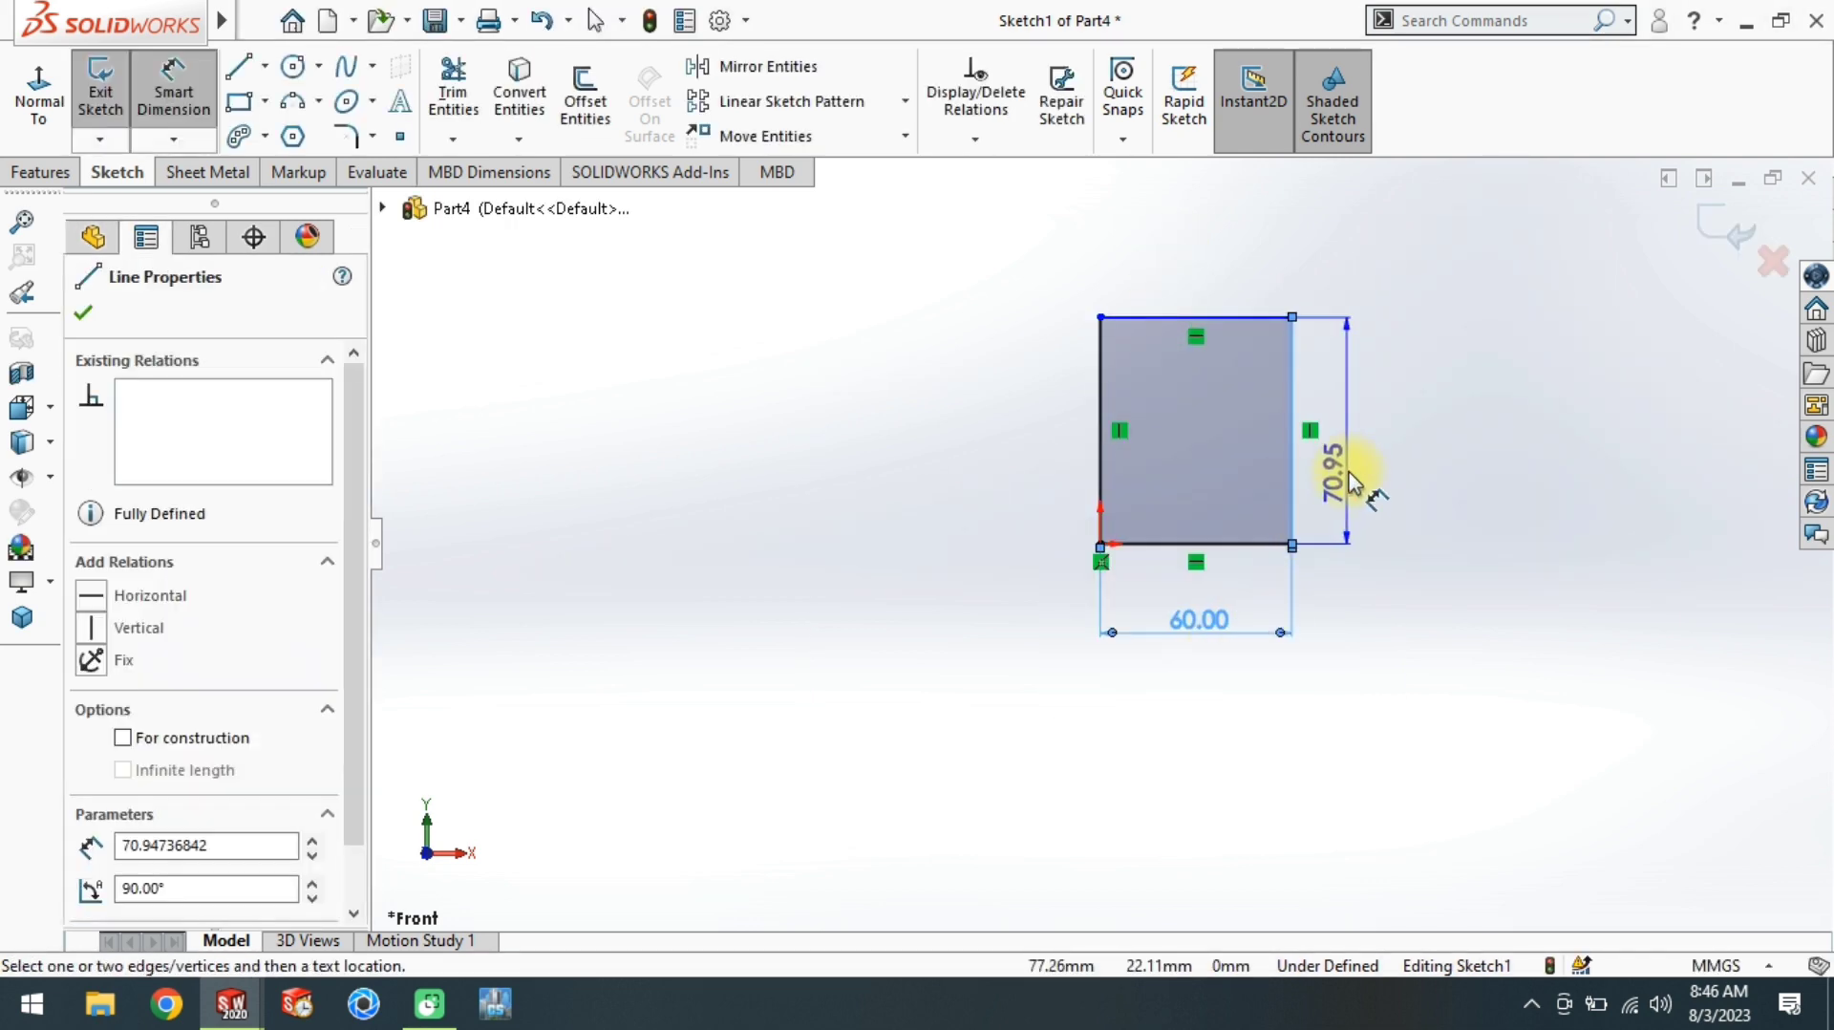
left_click(1352, 468)
type("80")
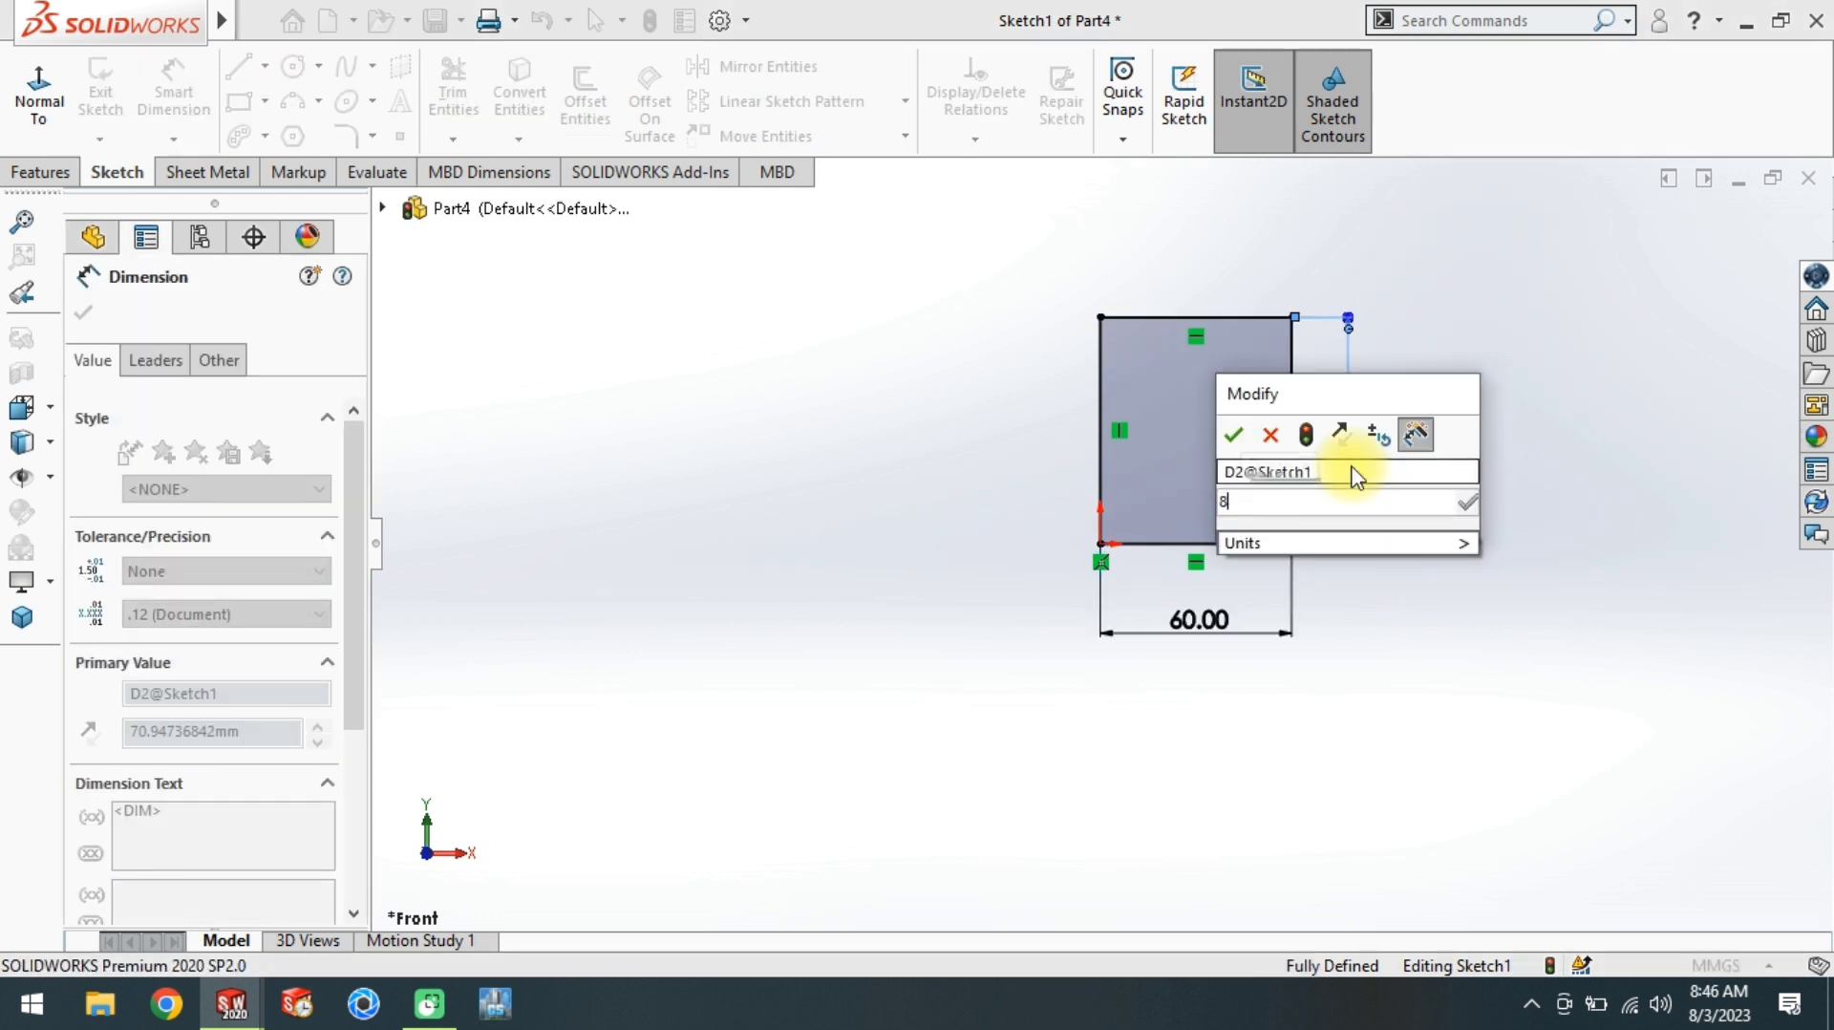
key("Return")
scroll(1165, 478, "down", 2)
scroll(1453, 450, "down", 1)
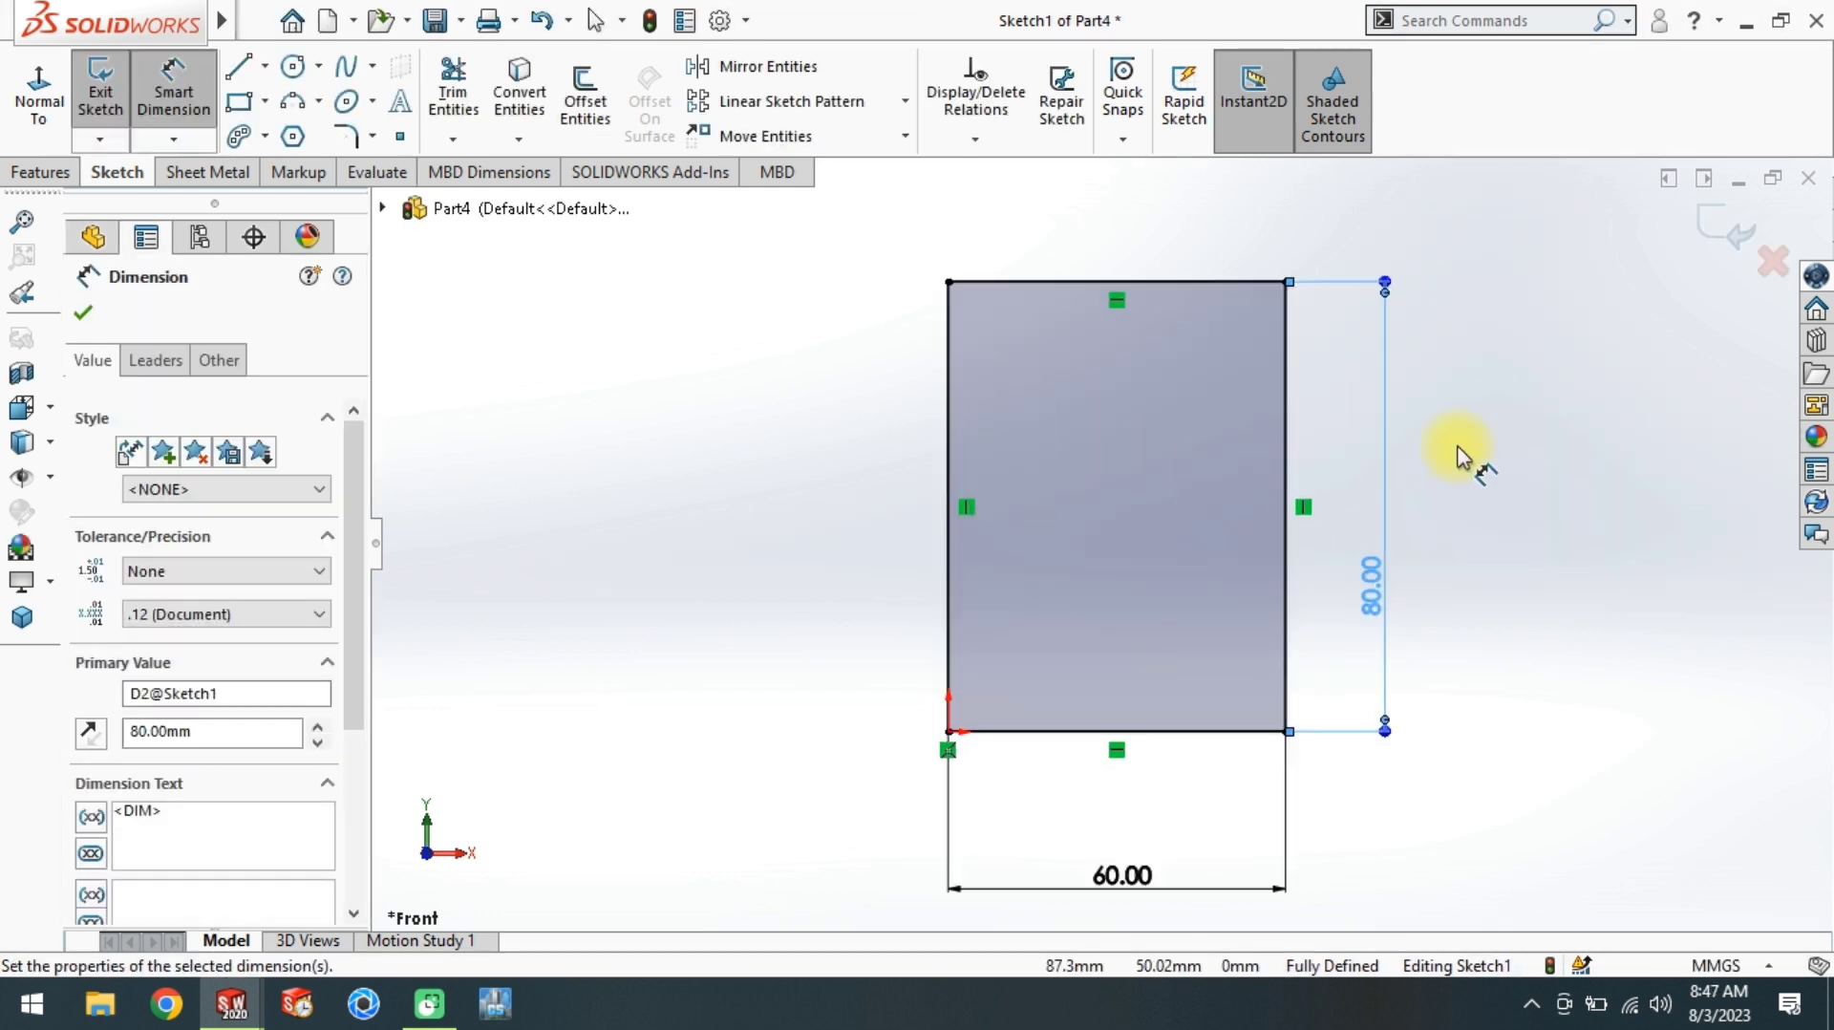
scroll(1453, 449, "down", 2)
scroll(1233, 535, "up", 1)
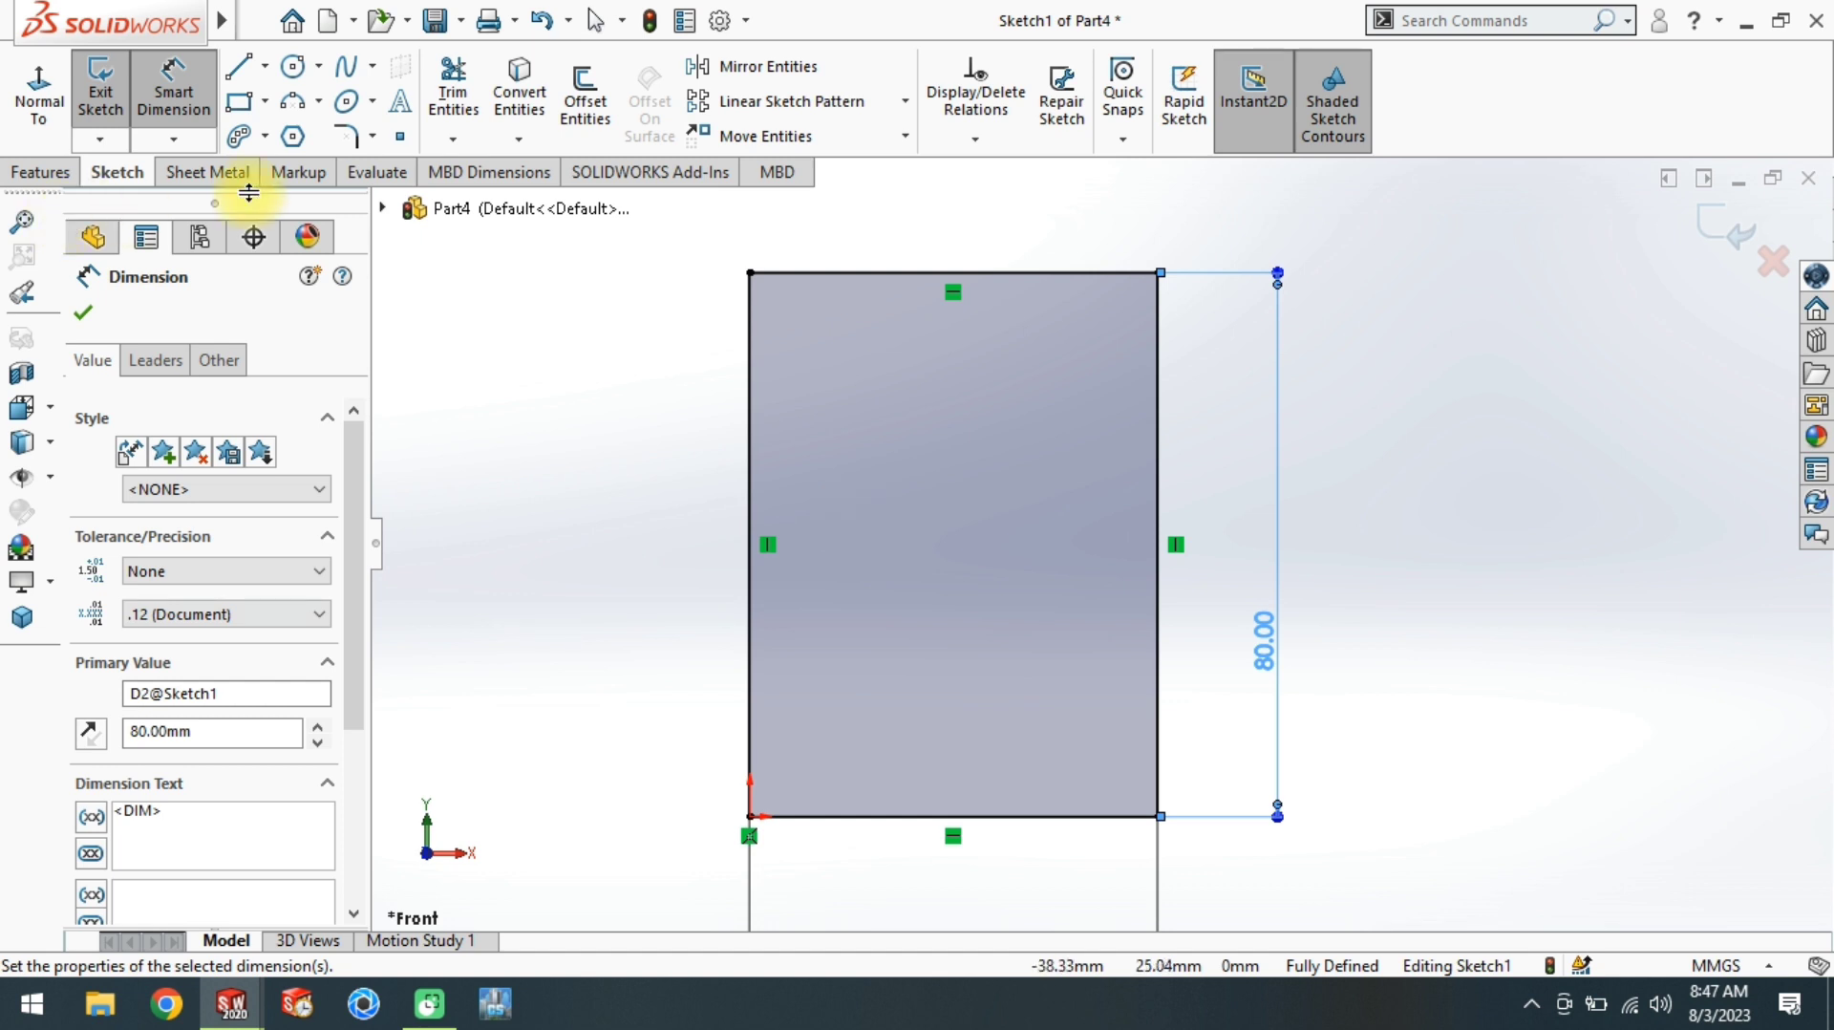
Step: Sketch three circles: near the top-left, the top-right and the bottom centre of the rectangle
left_click(285, 66)
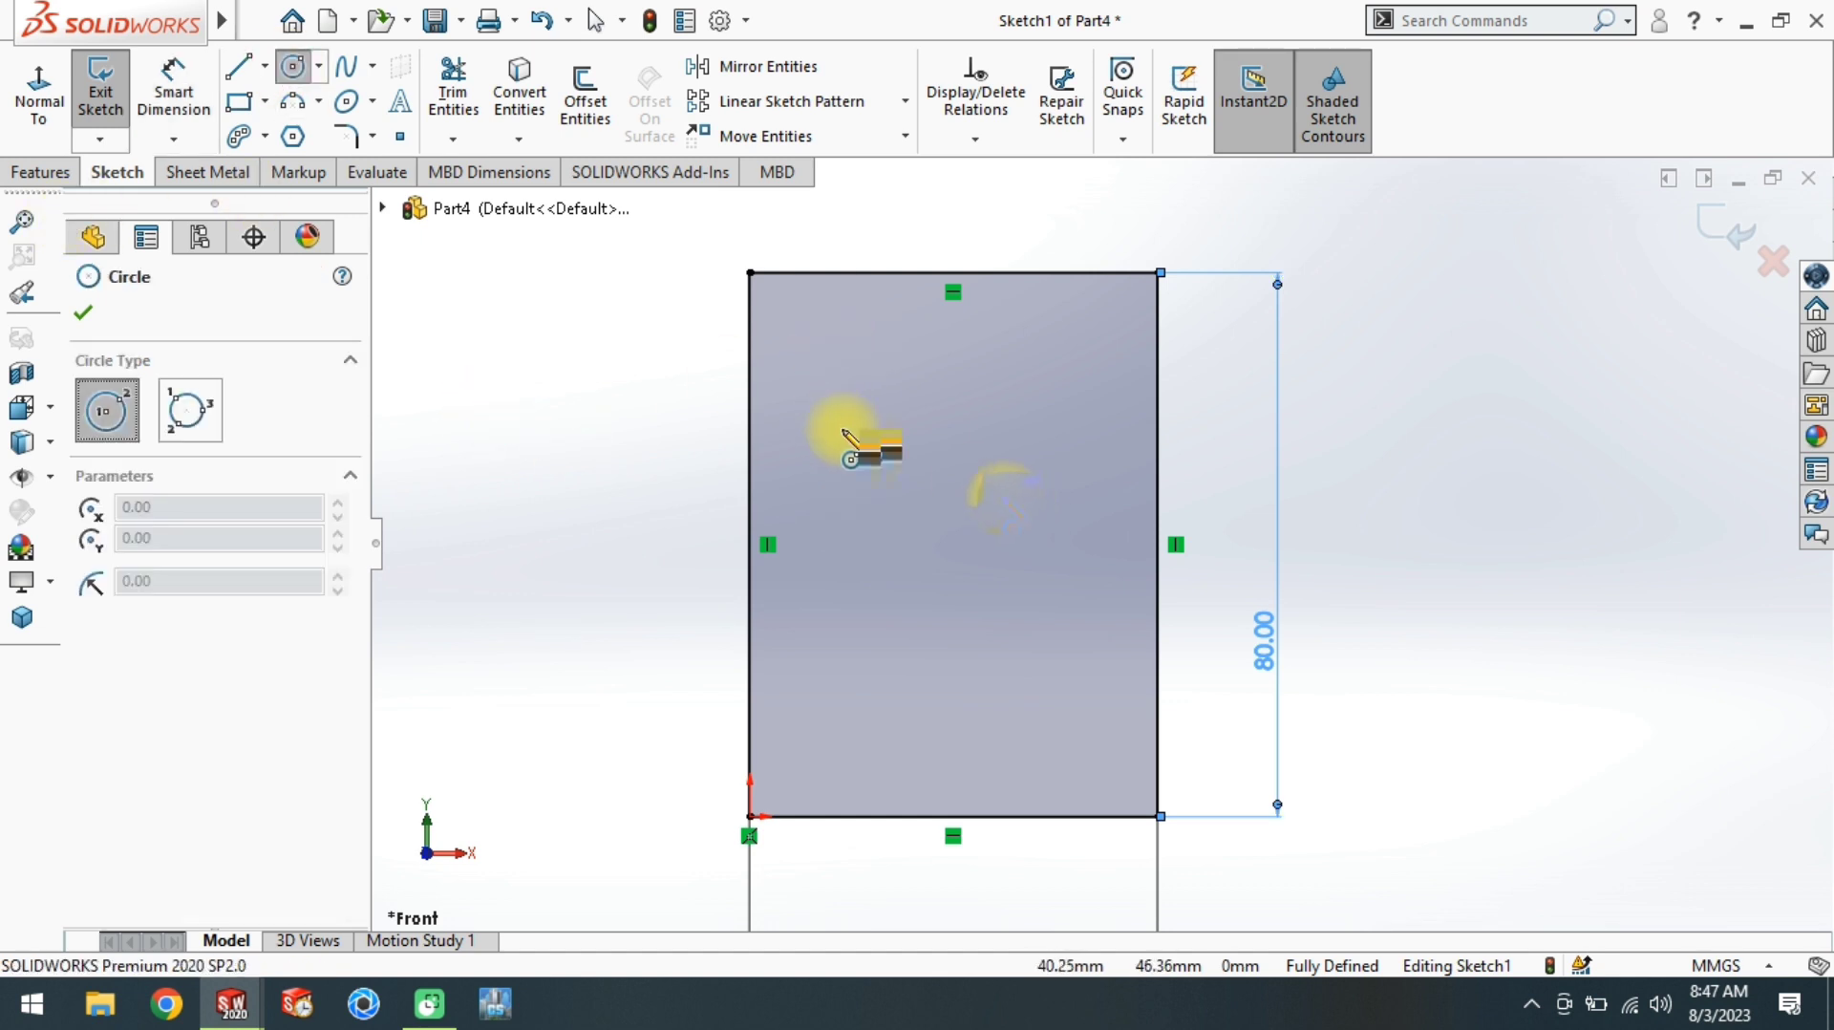
left_click_drag(838, 348, 891, 348)
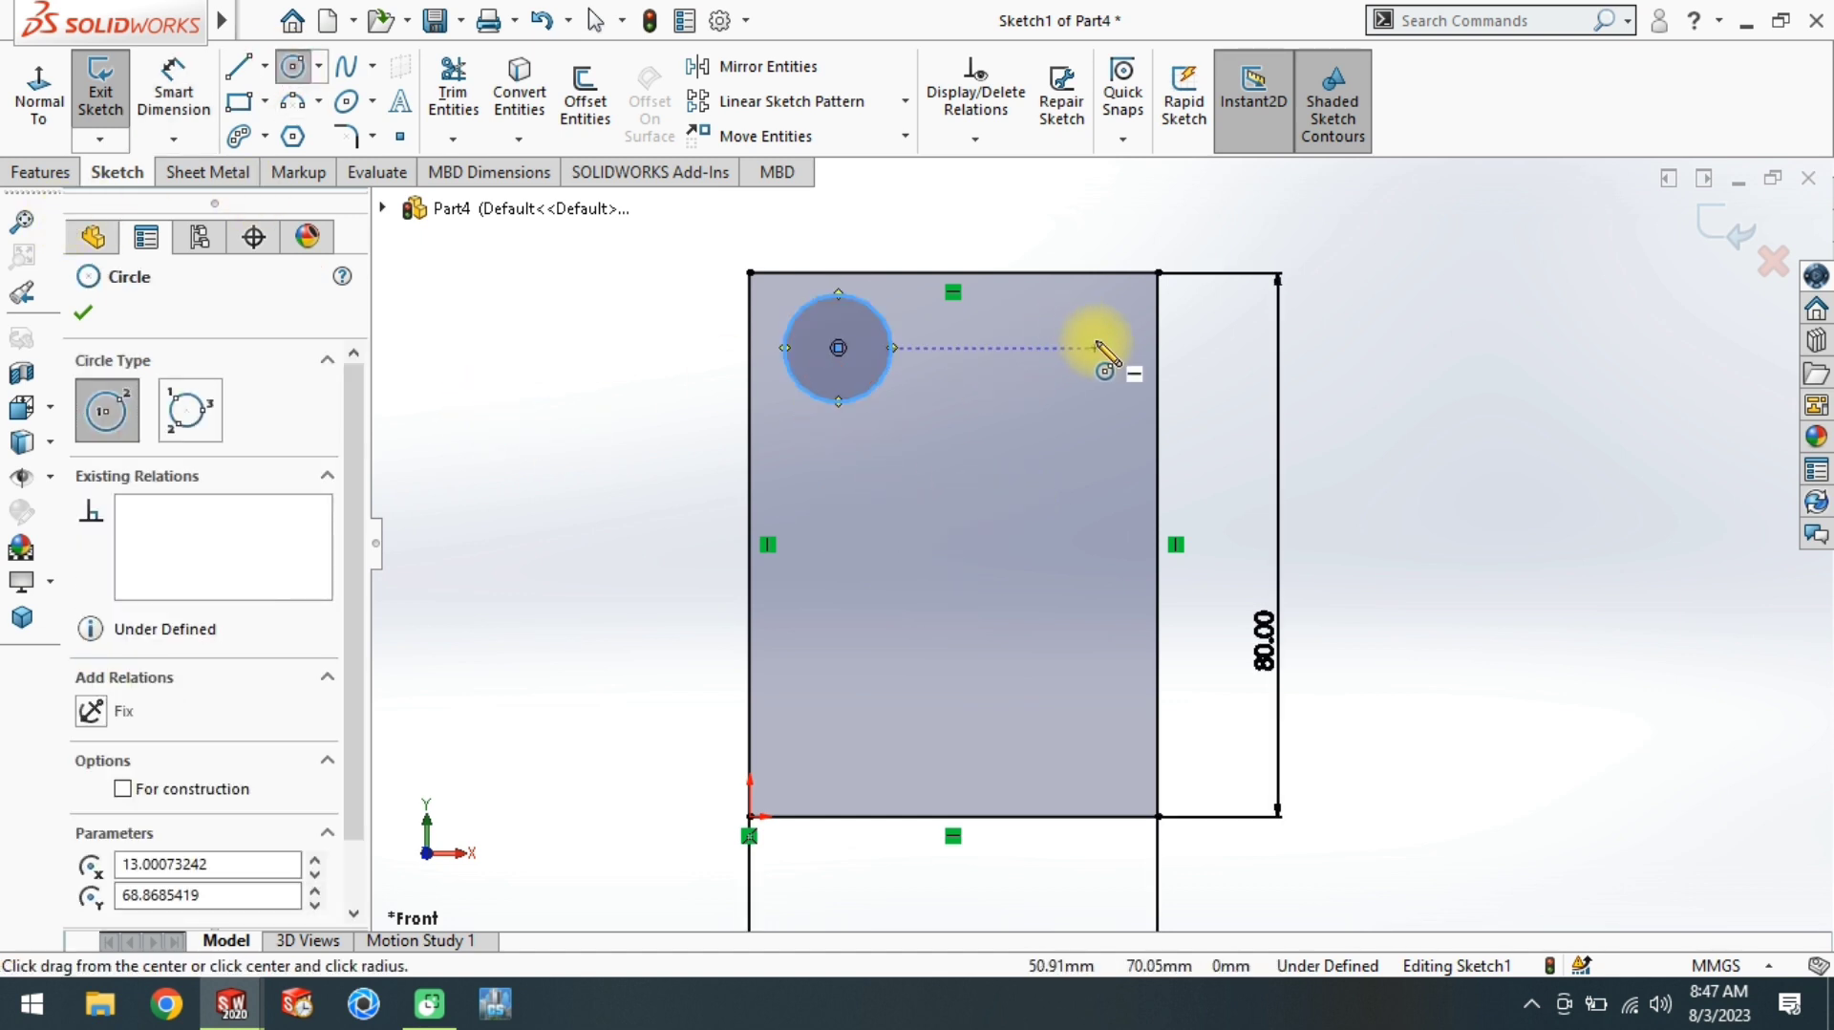
left_click_drag(1094, 347, 1140, 348)
left_click_drag(955, 697, 955, 737)
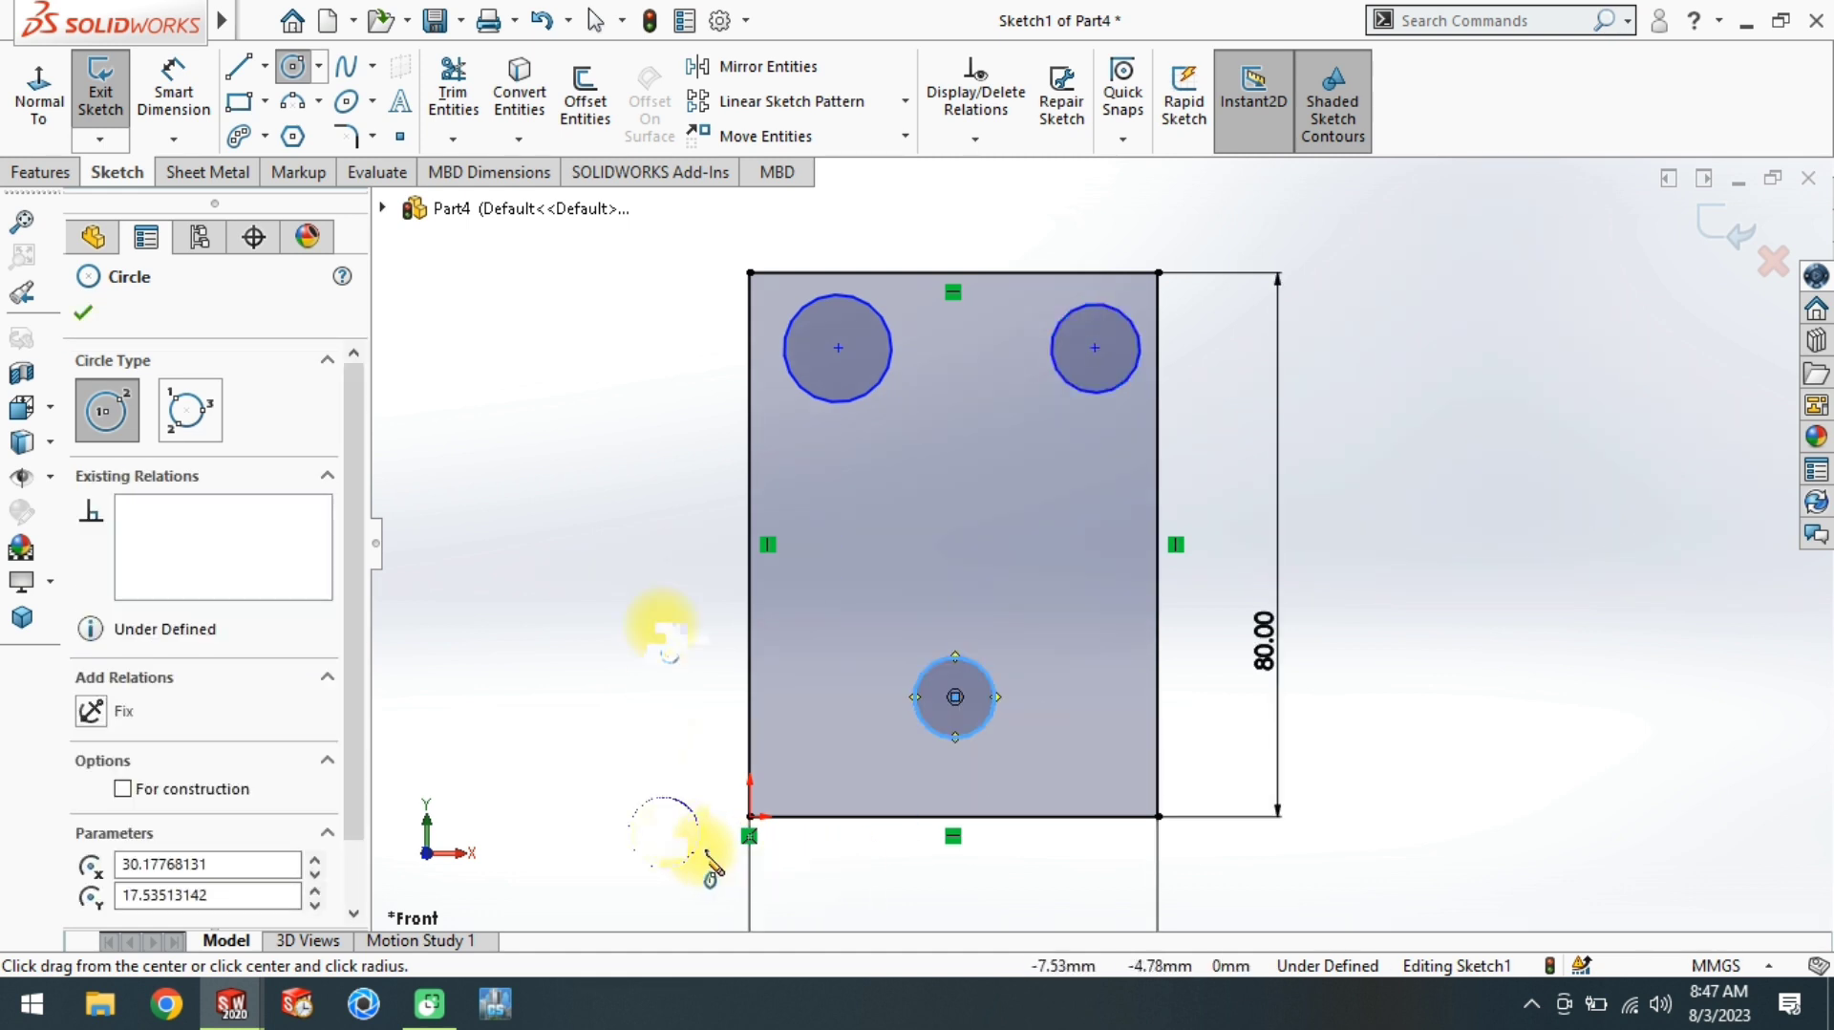
Step: Give both top circles a 10 mm diameter
right_click_drag(696, 847, 984, 654)
left_click(875, 382)
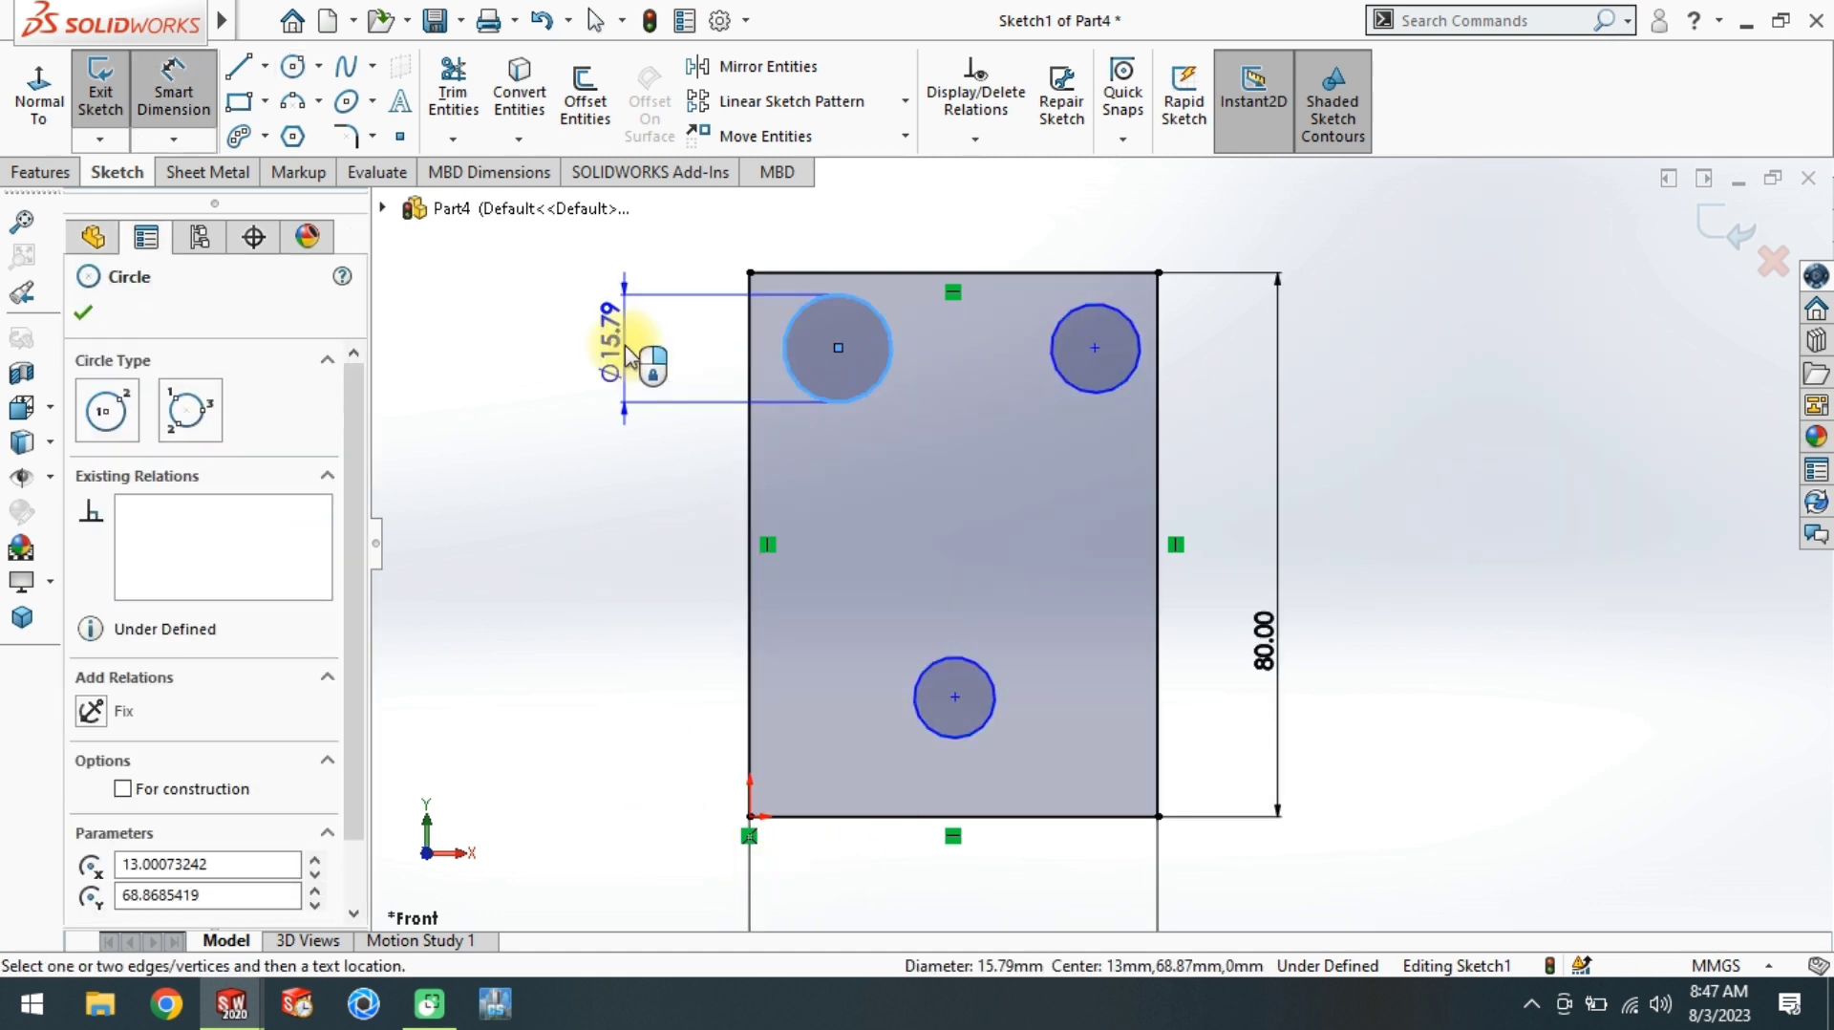
left_click(617, 361)
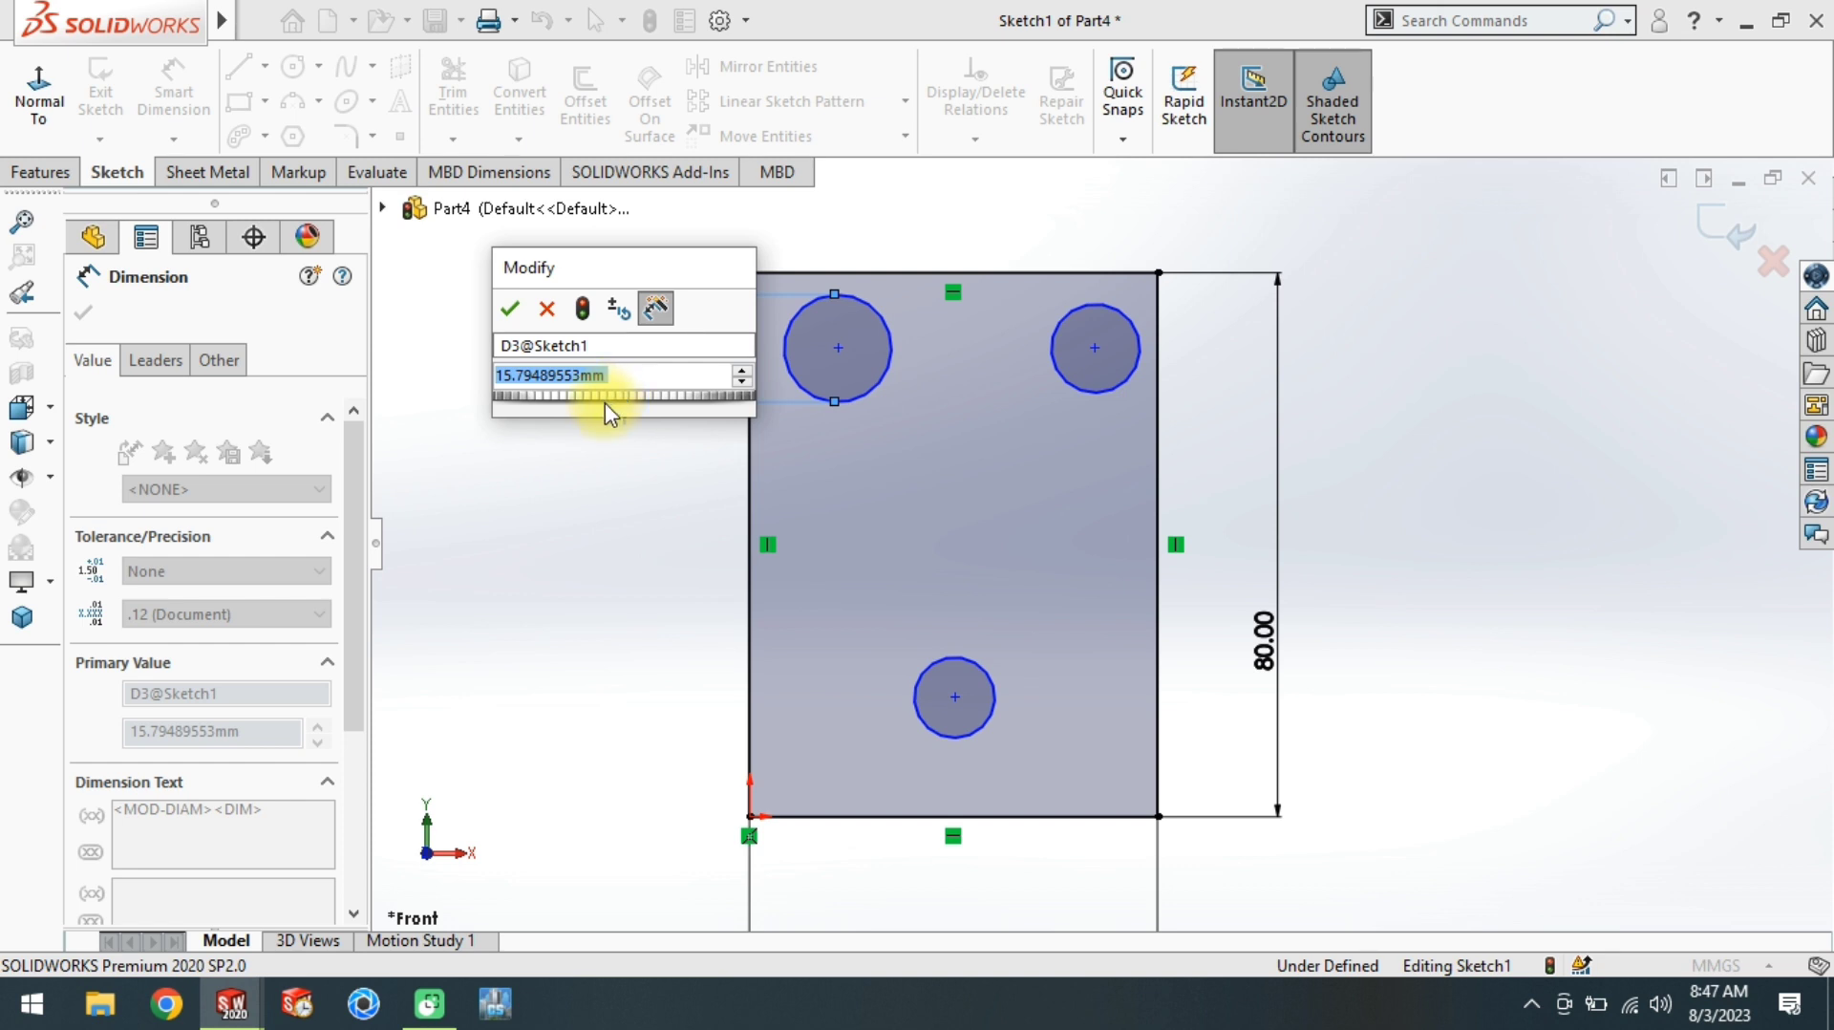
type("10")
key("Return")
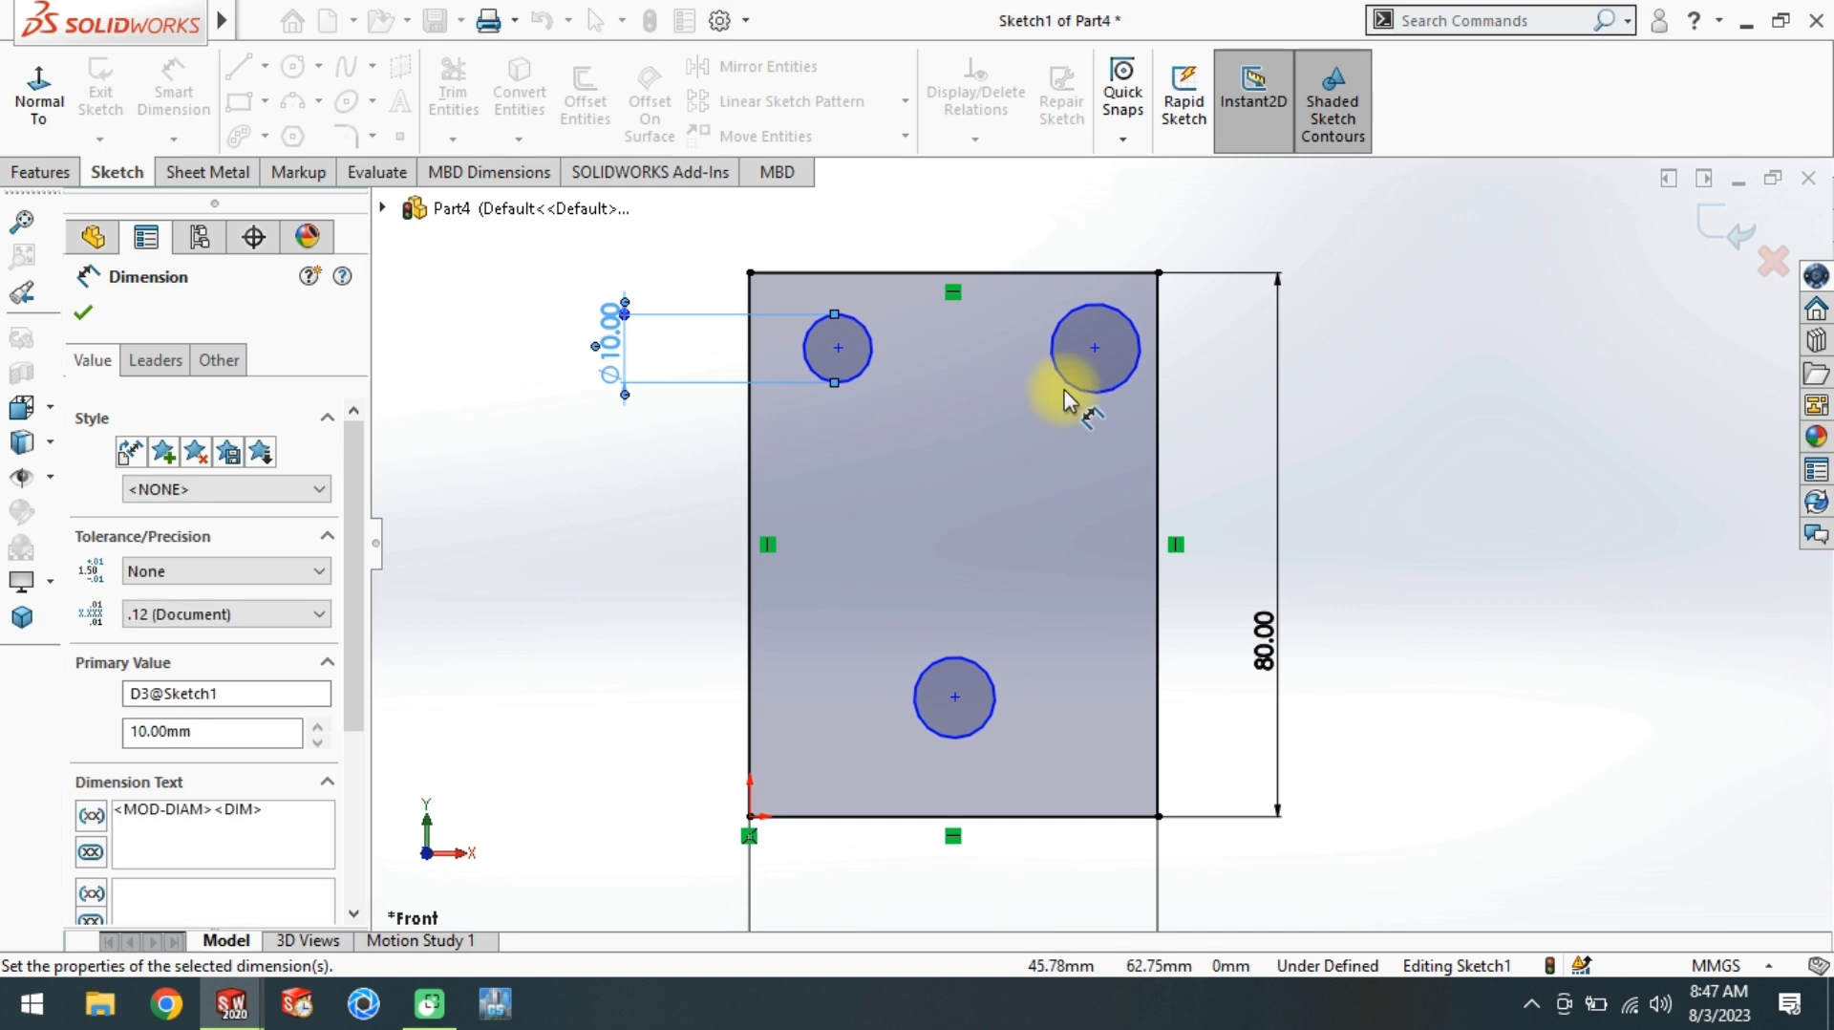
left_click(1075, 389)
left_click(1350, 371)
type("10")
key("Return")
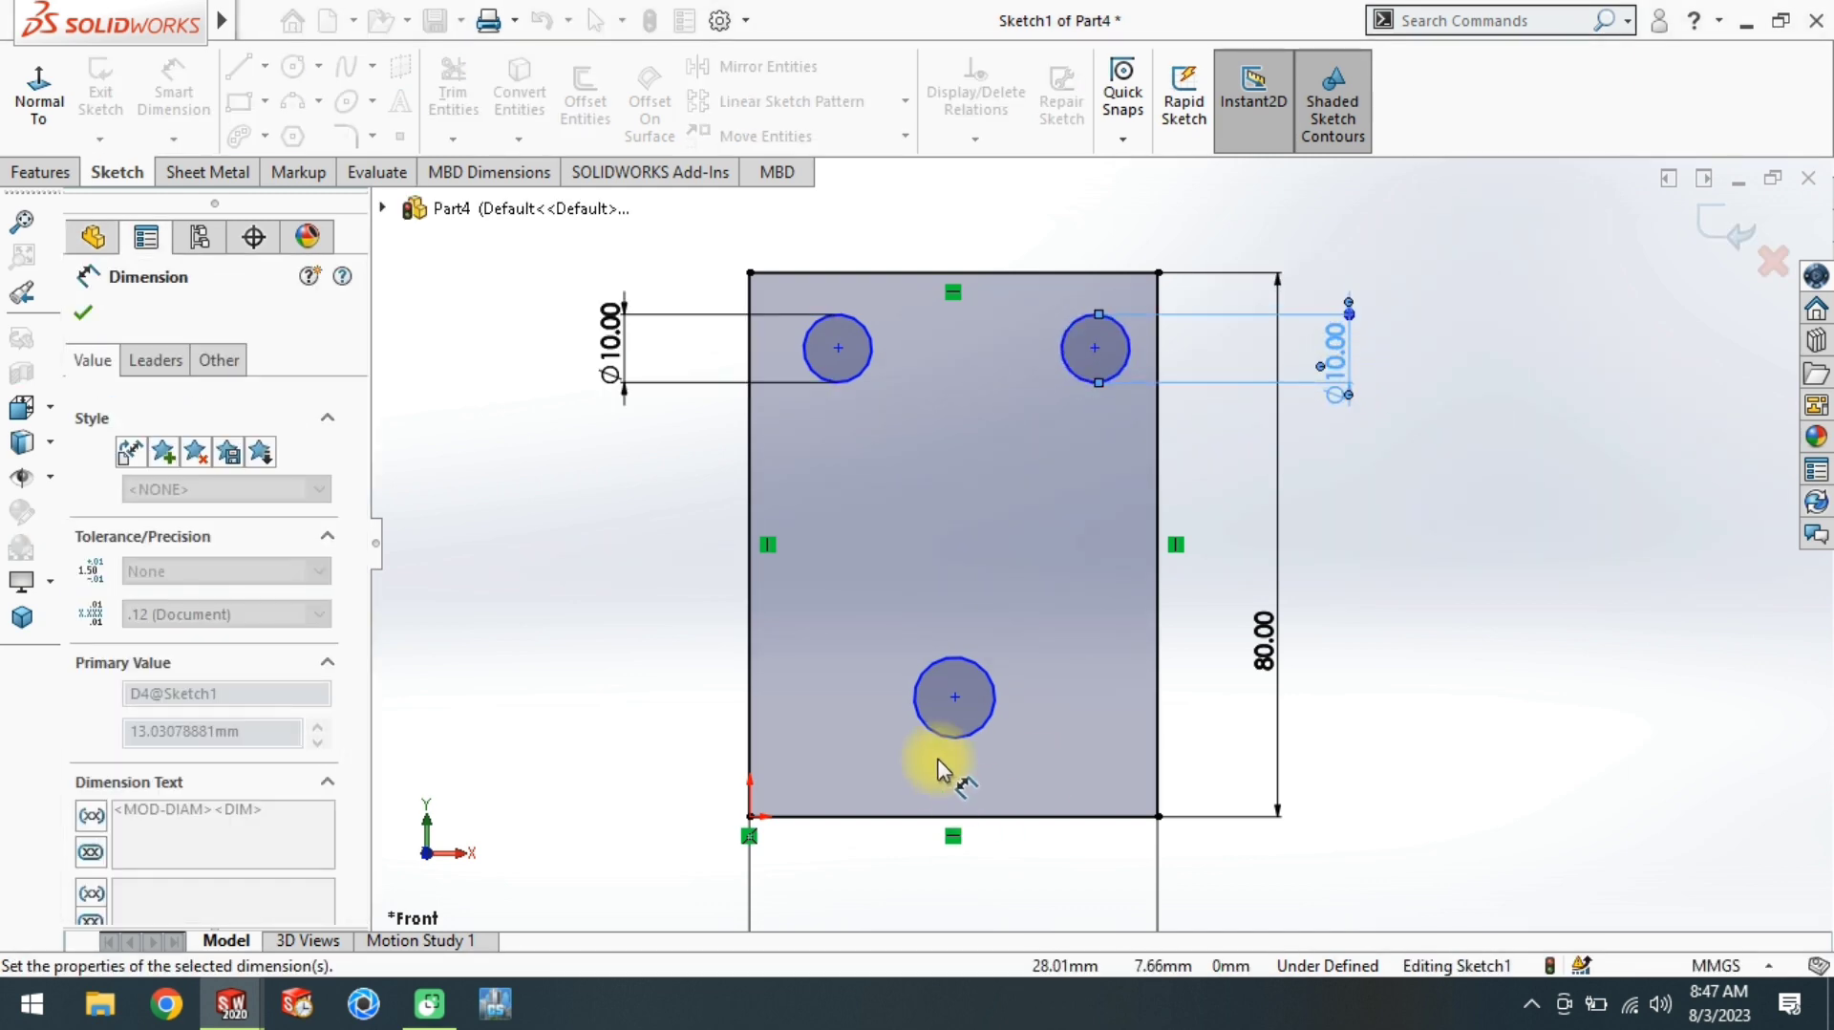
Step: Set the bottom circle's diameter to 30 mm
left_click(979, 718)
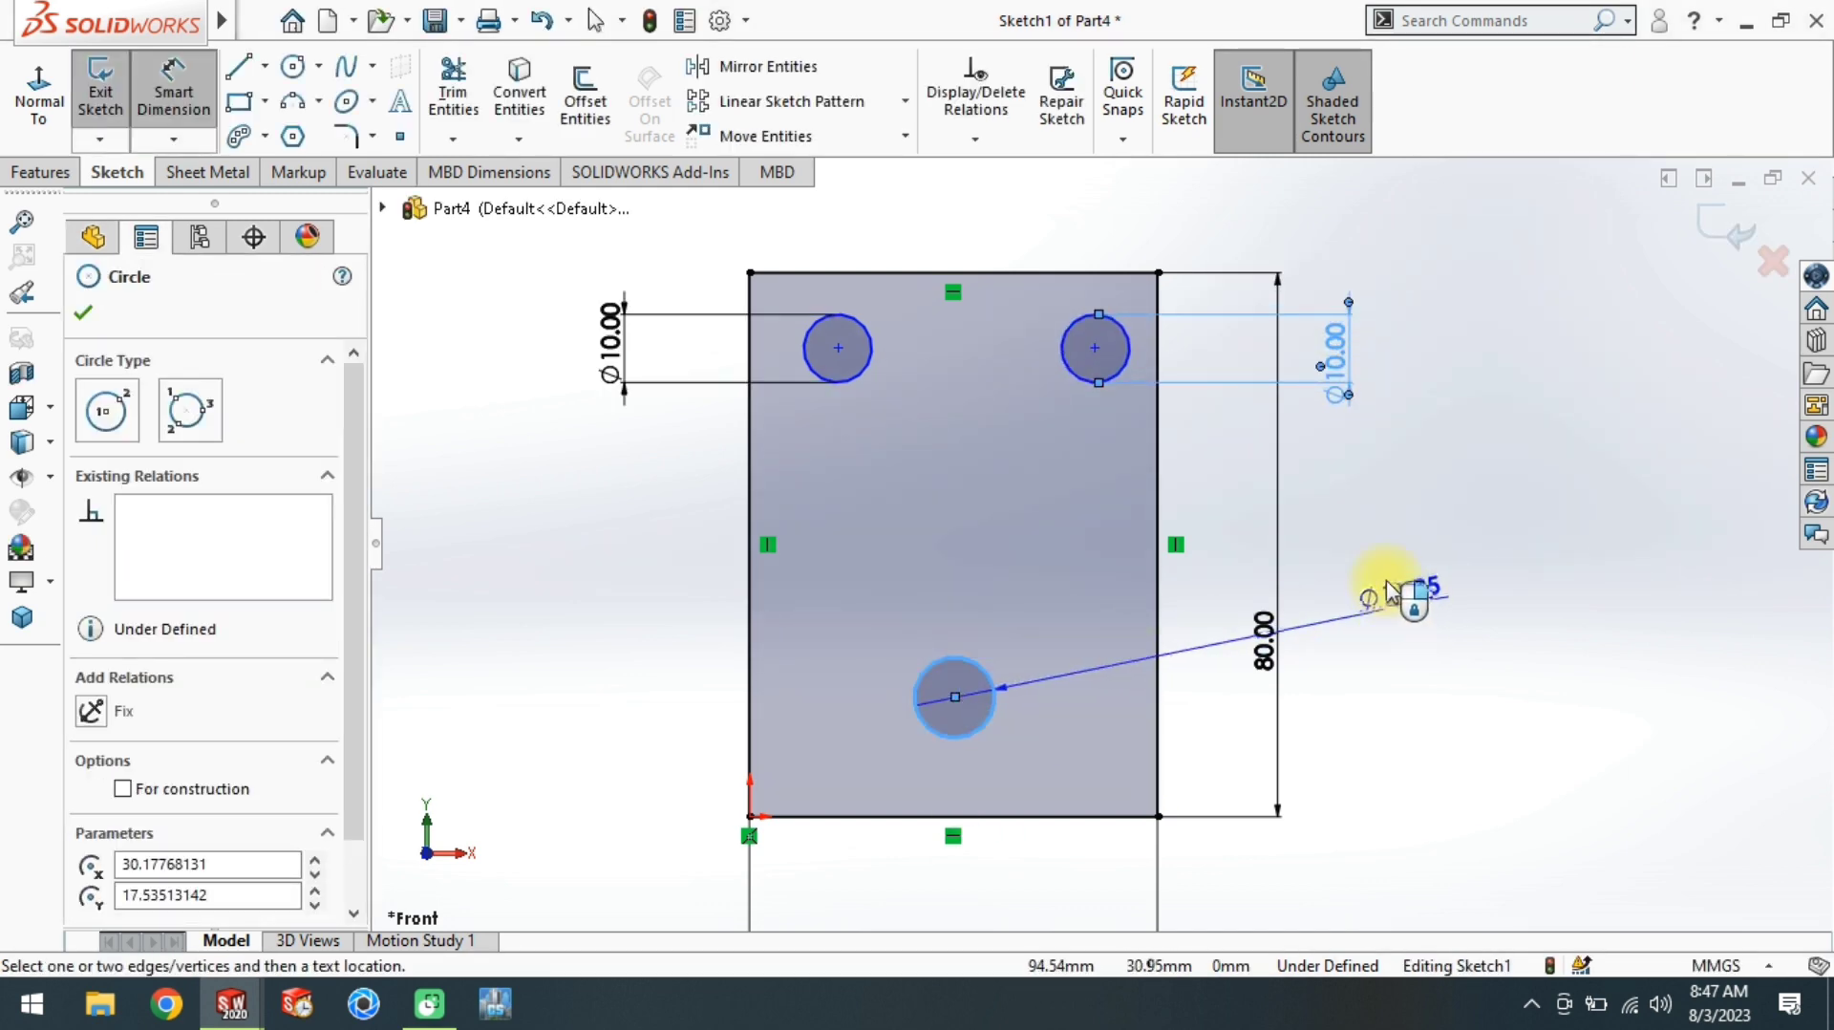
left_click(1366, 554)
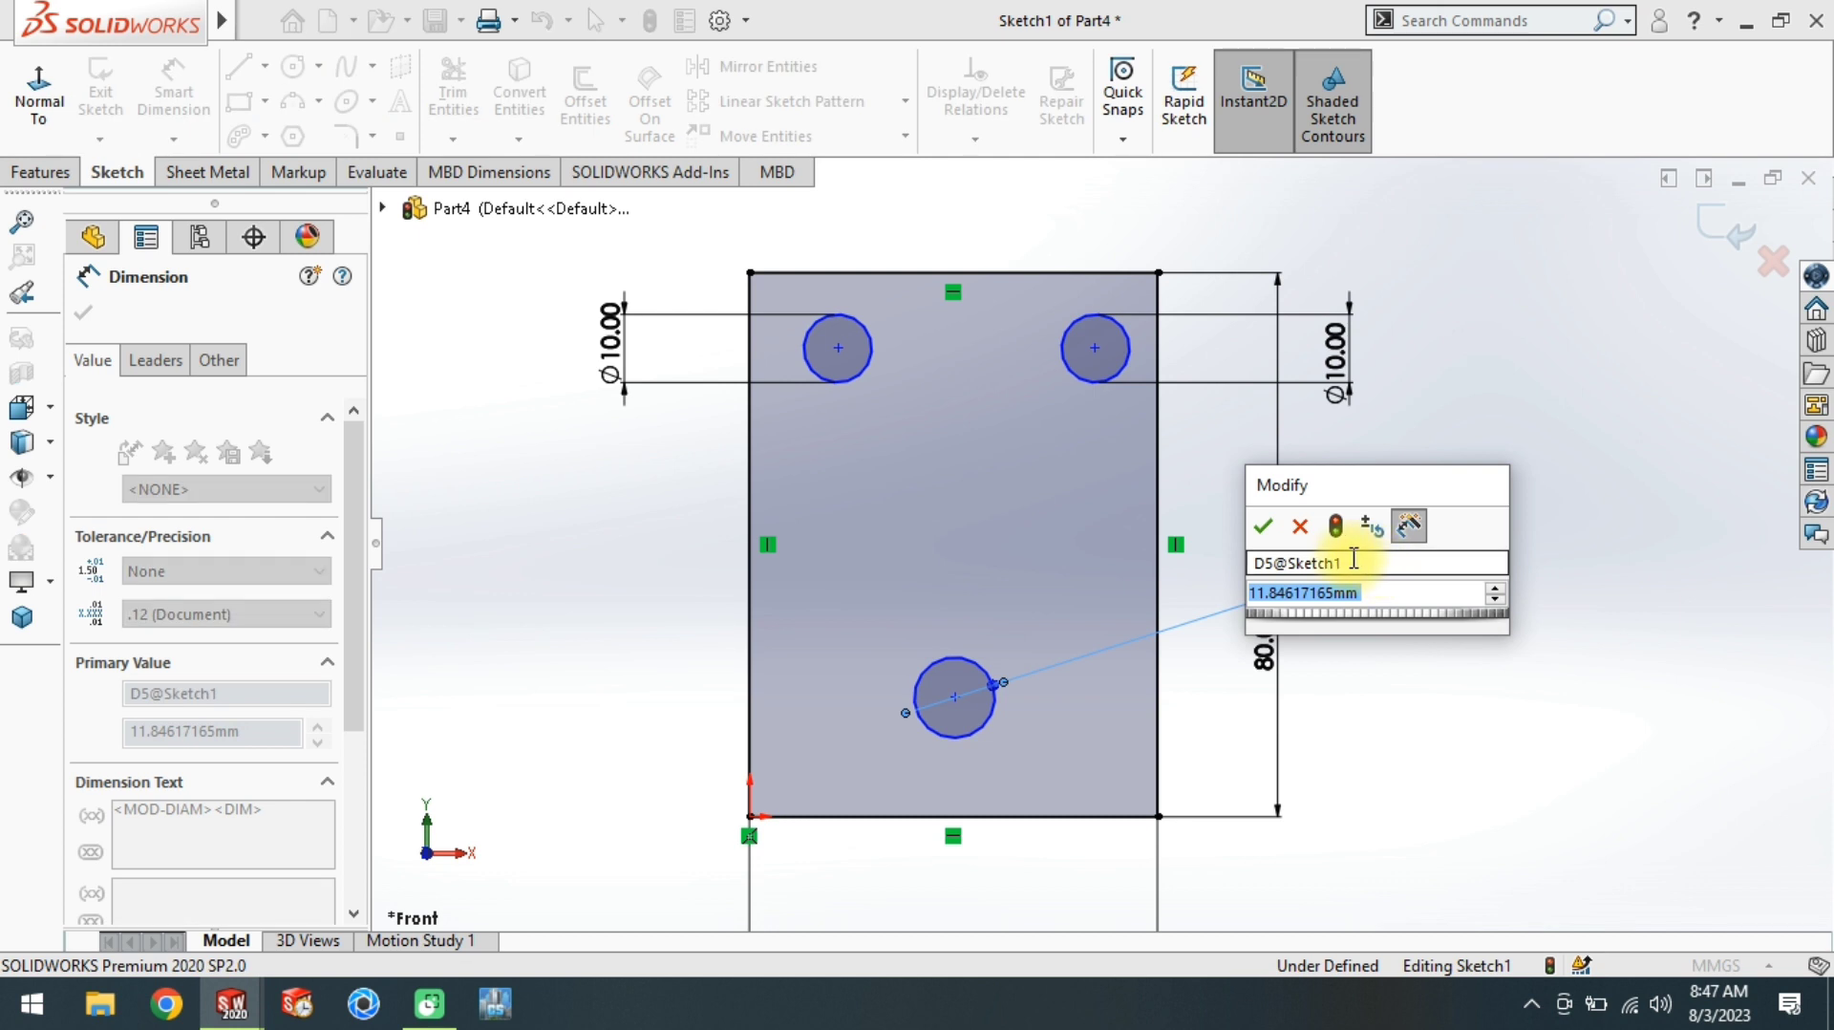
type("1")
key("Escape")
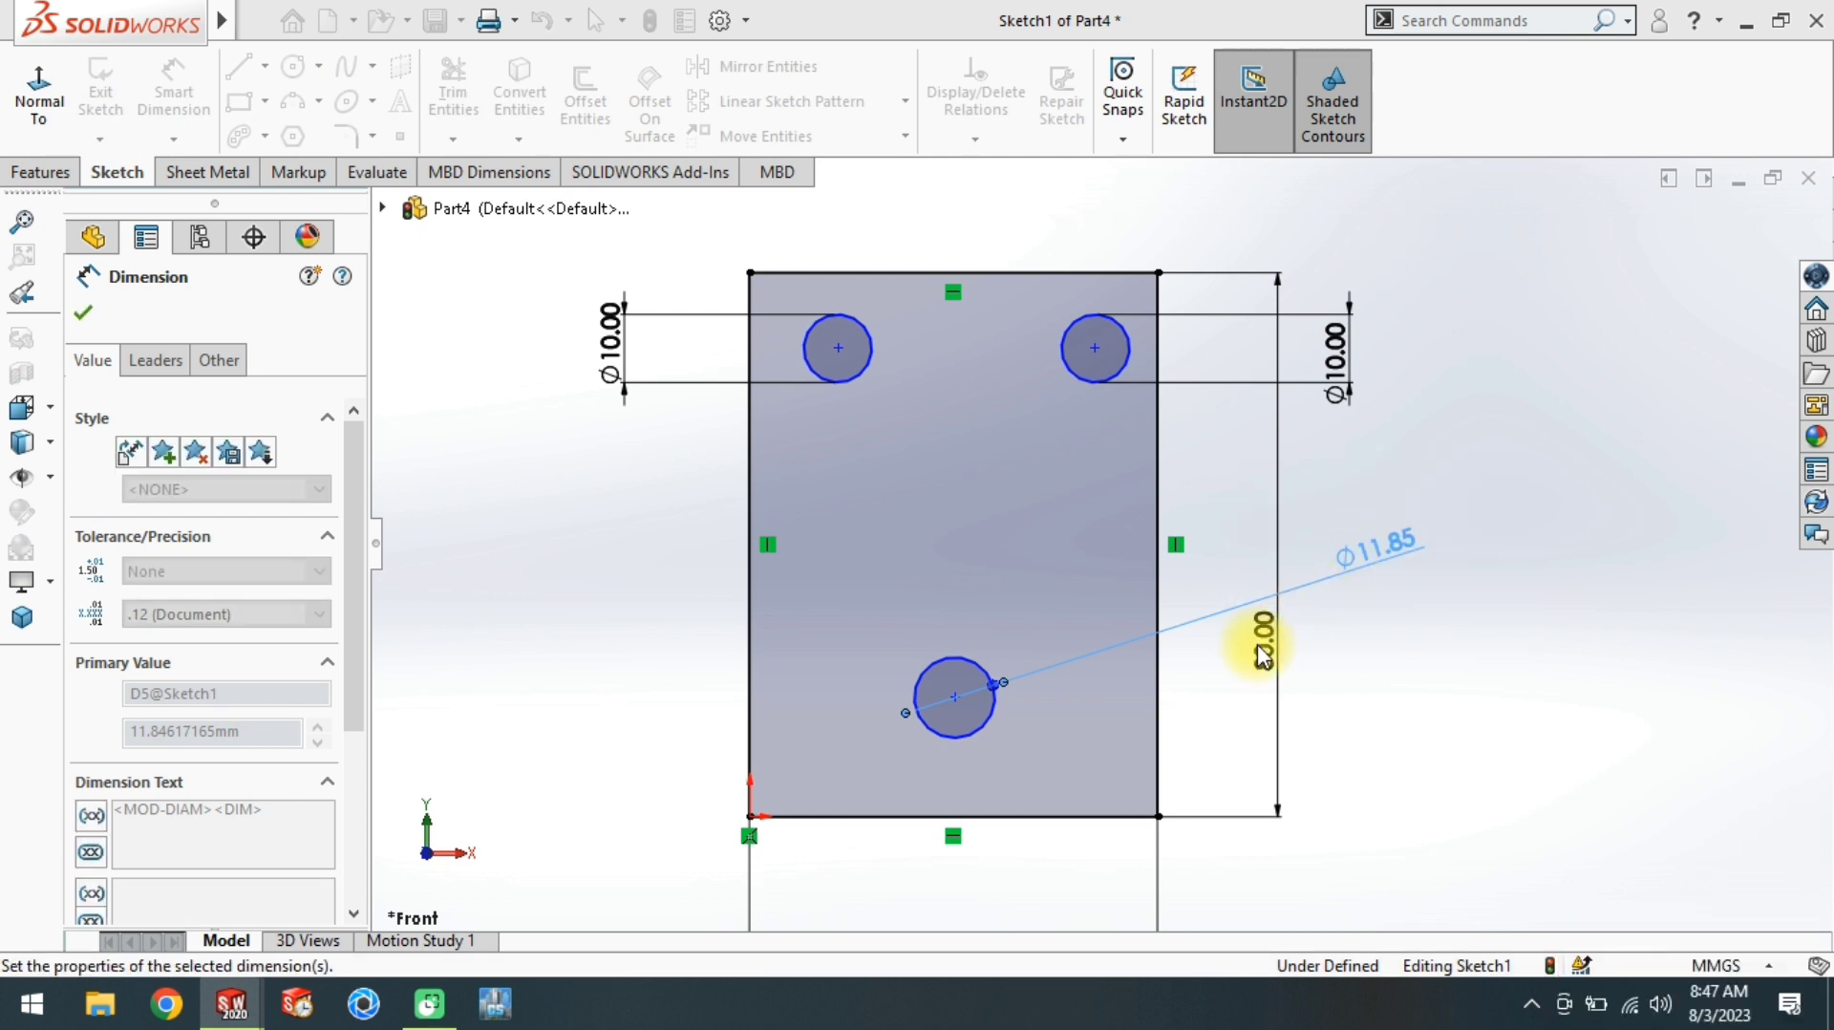
key("Return")
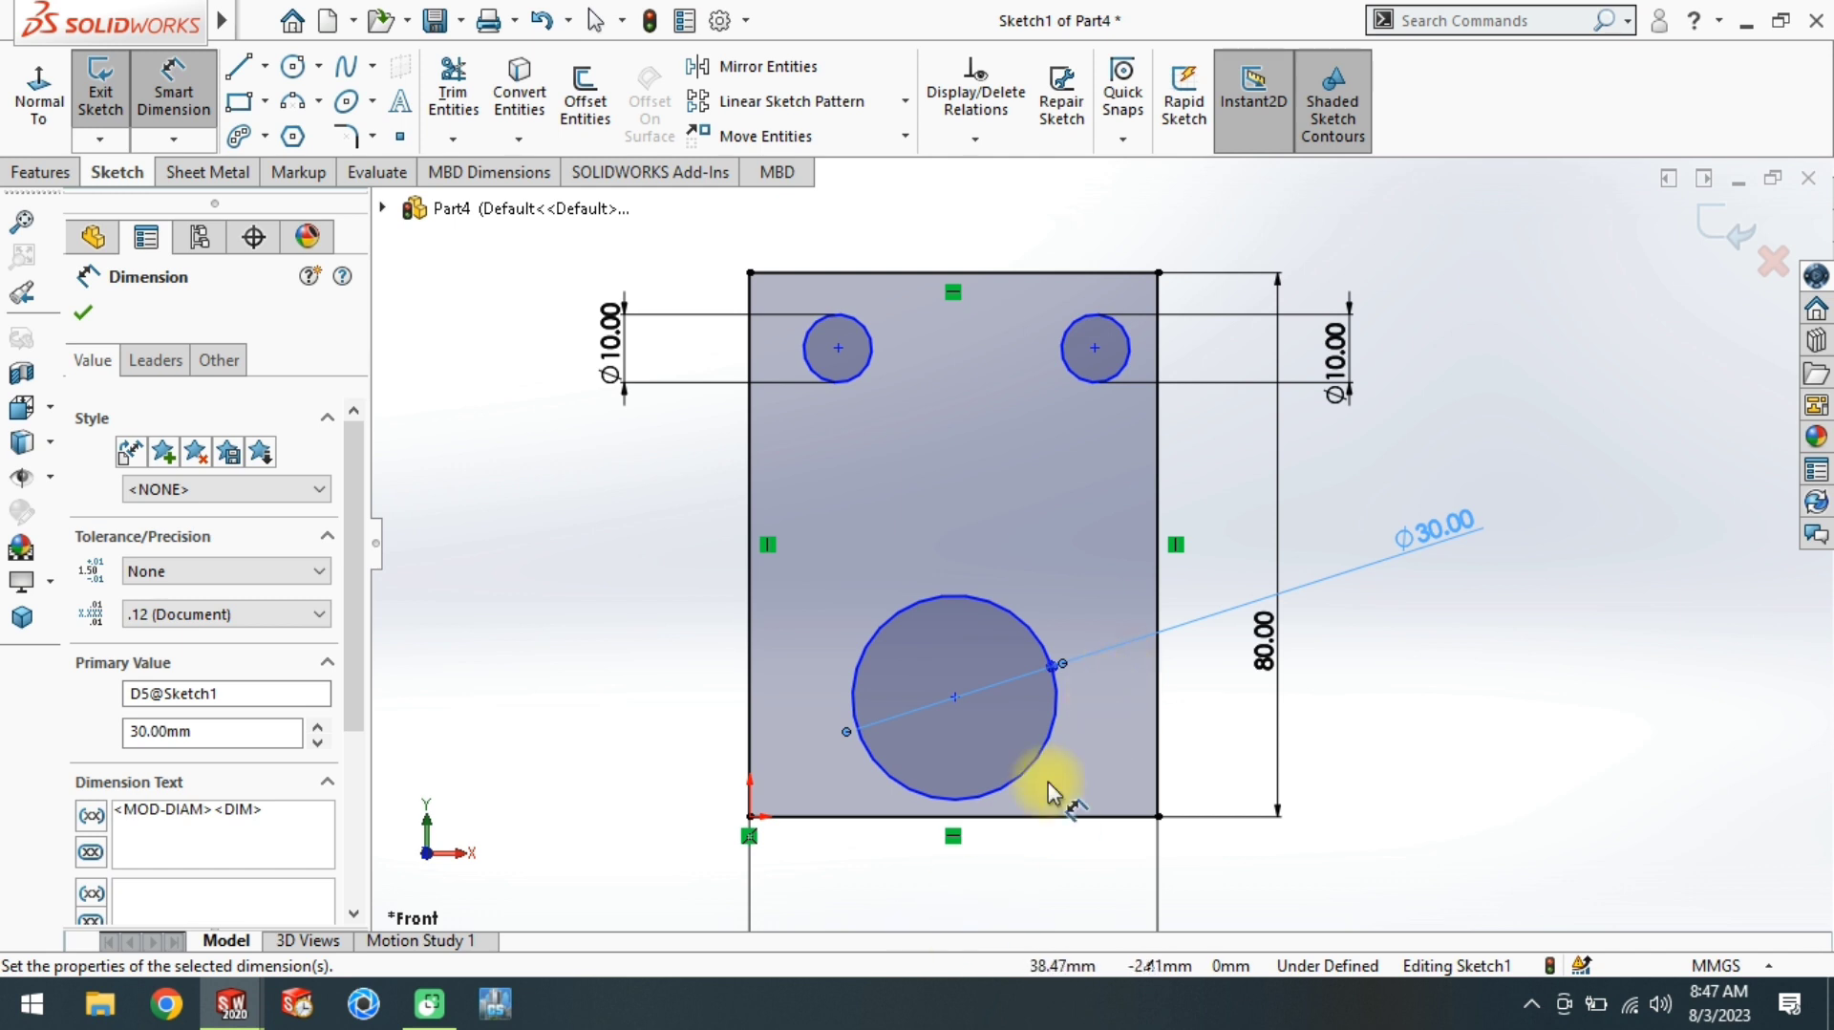
Step: Position the Ø30 circle 25 mm above the bottom edge and 30 mm from the left edge
left_click(1052, 740)
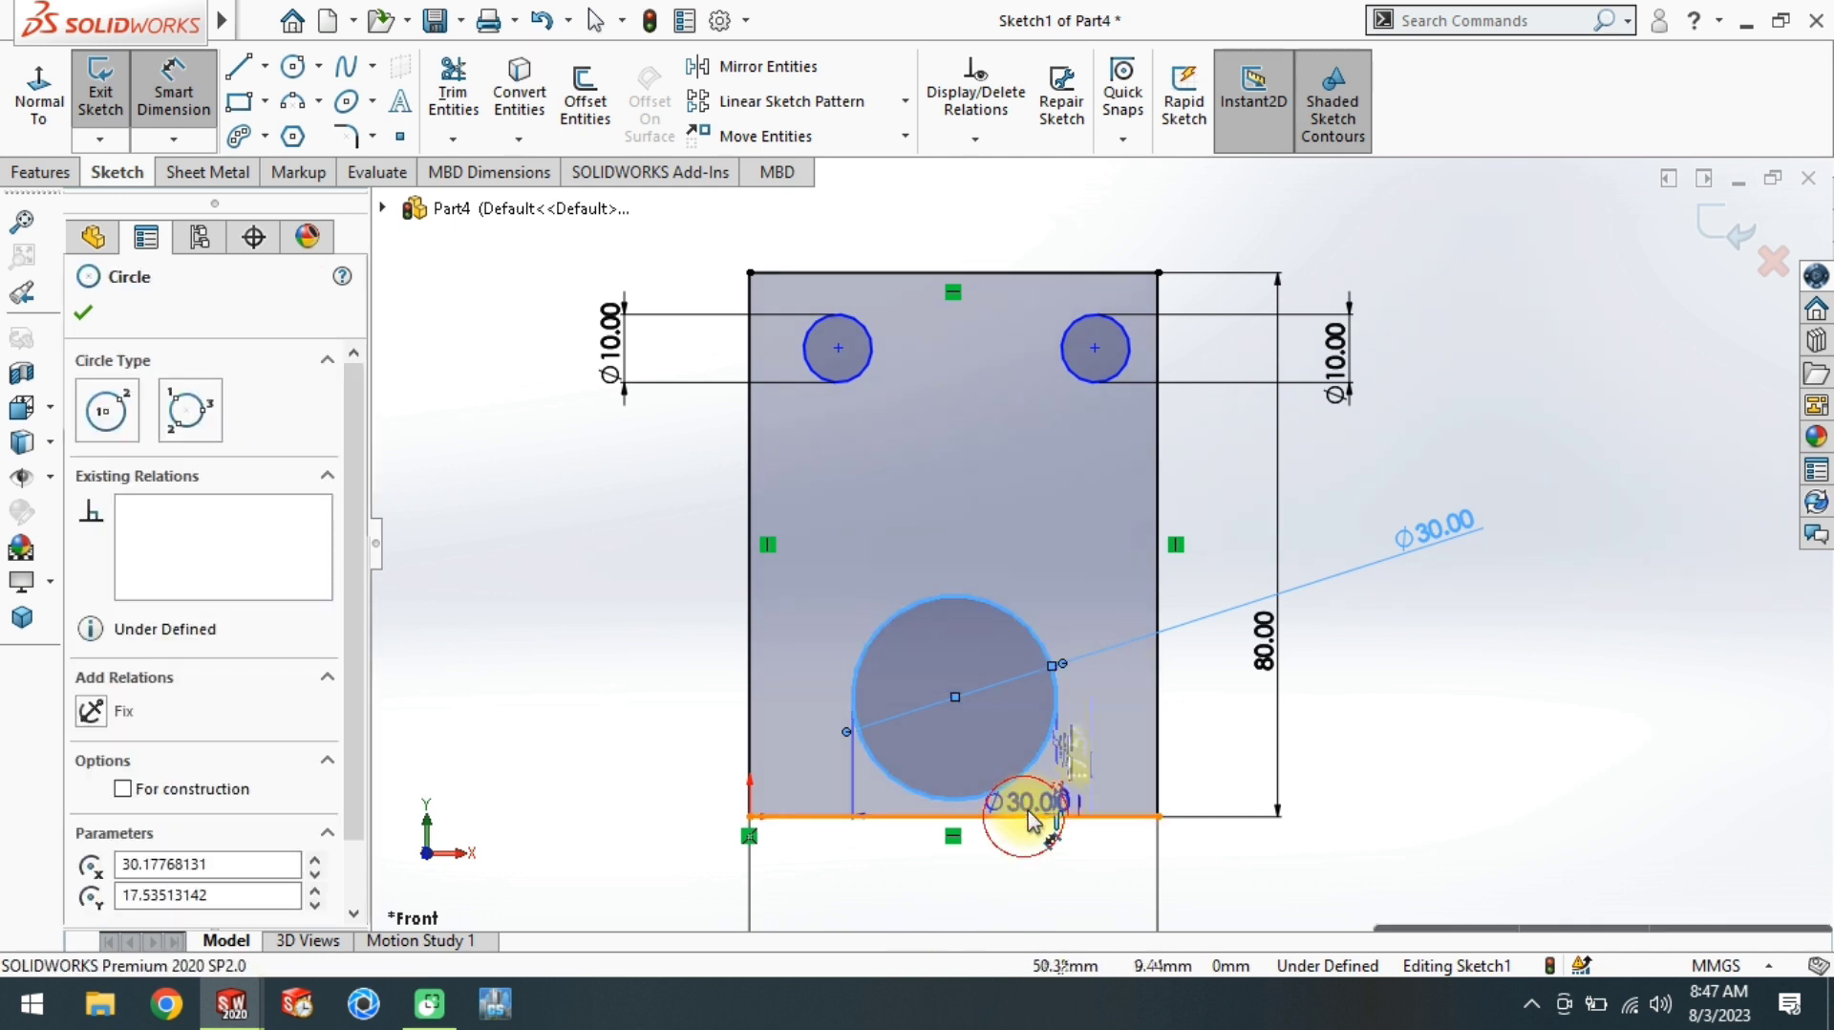
left_click(1012, 815)
left_click(1093, 755)
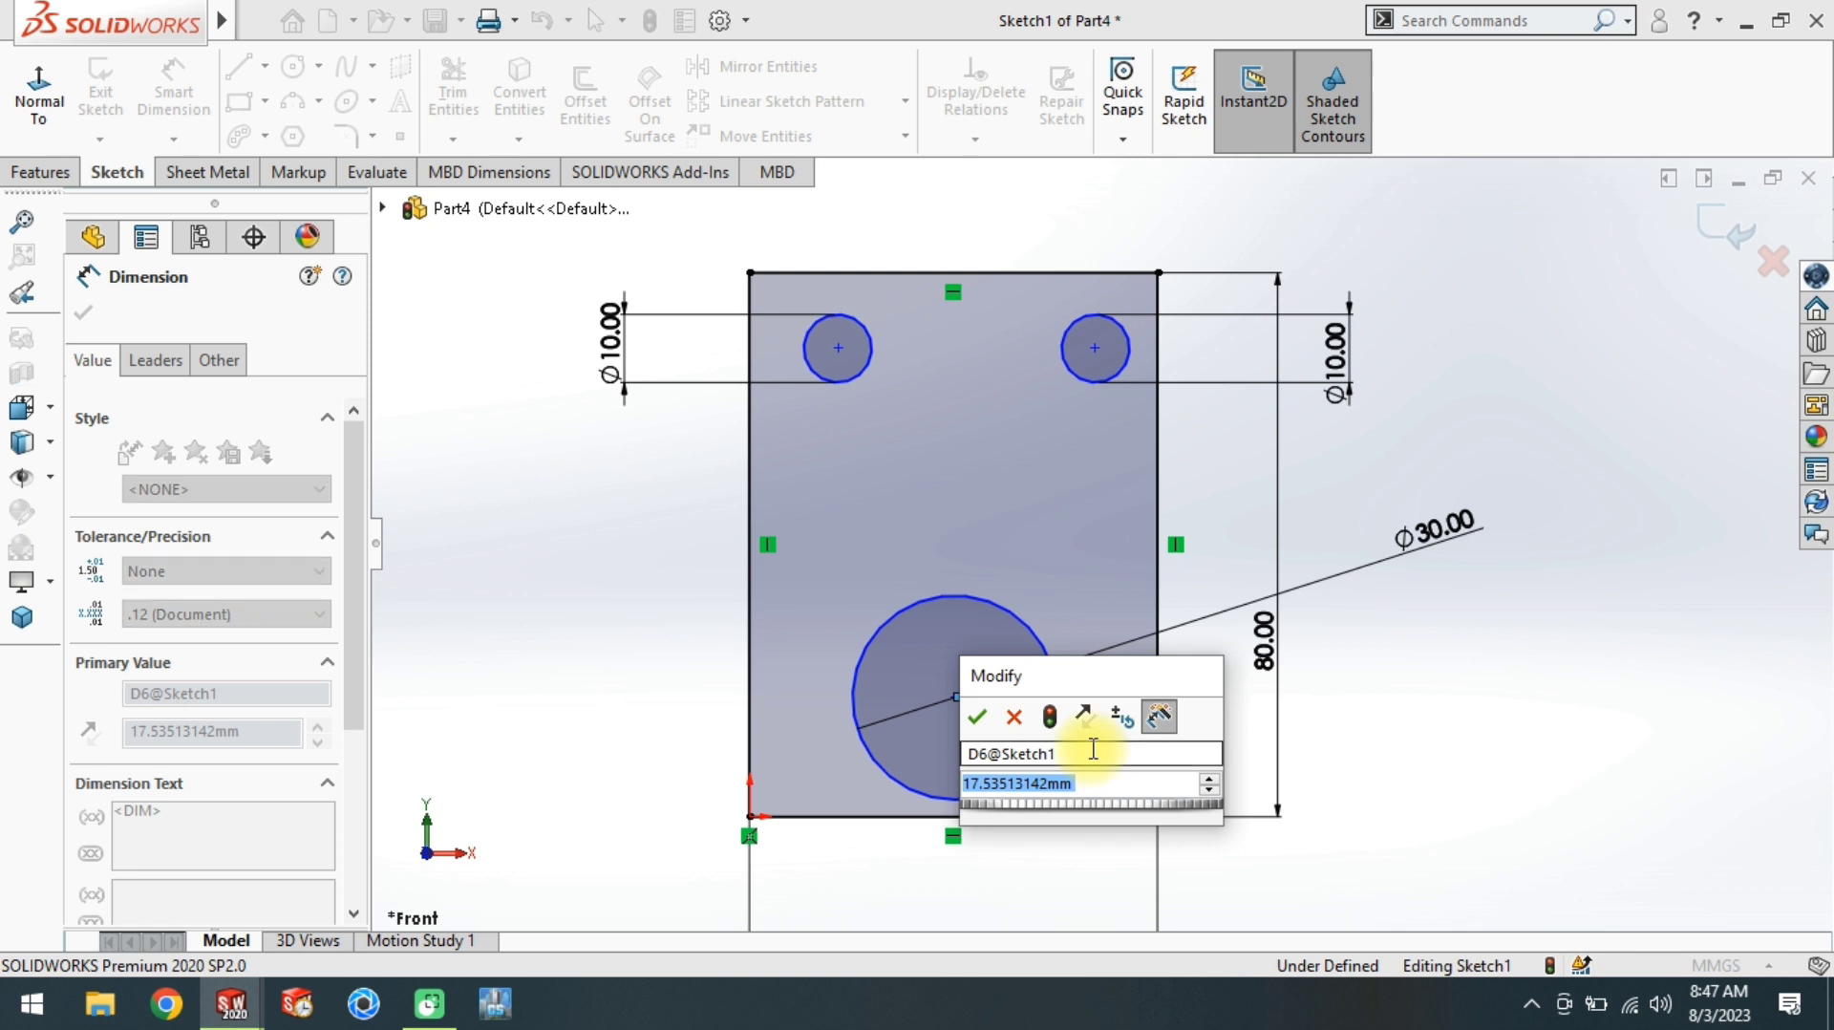
type("25")
key("Return")
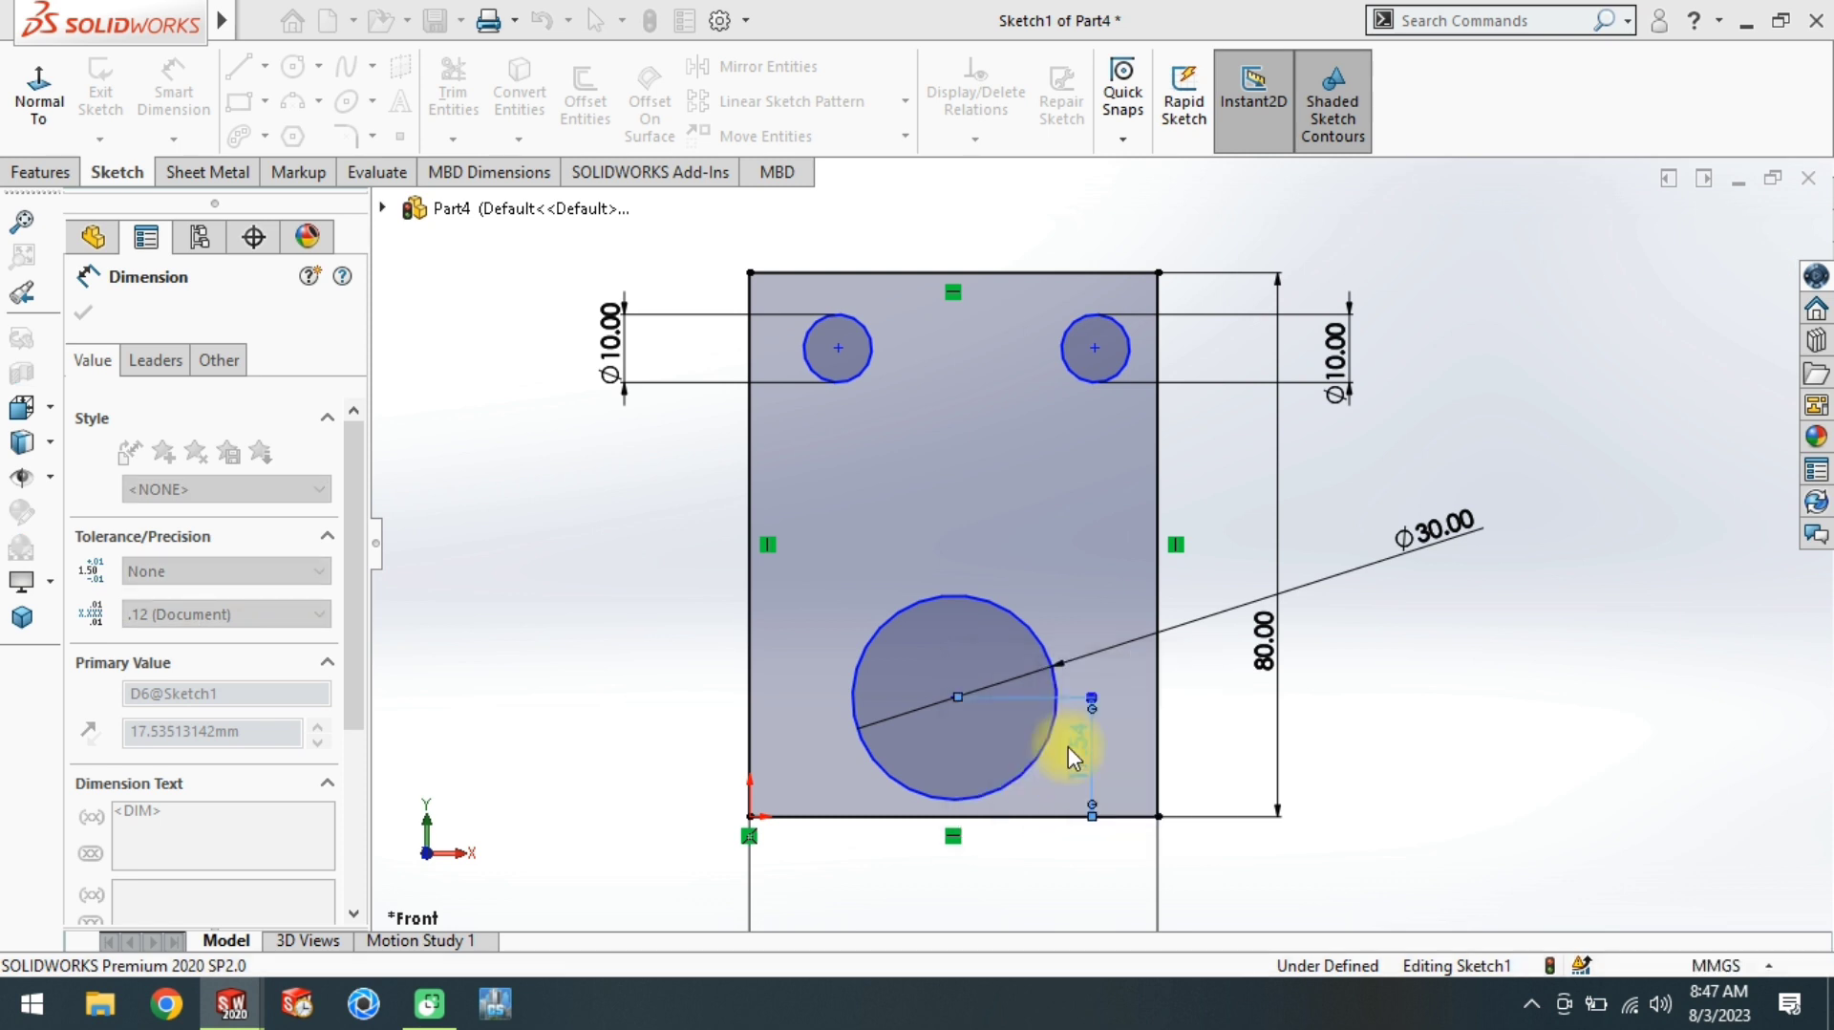
left_click(976, 749)
left_click(751, 634)
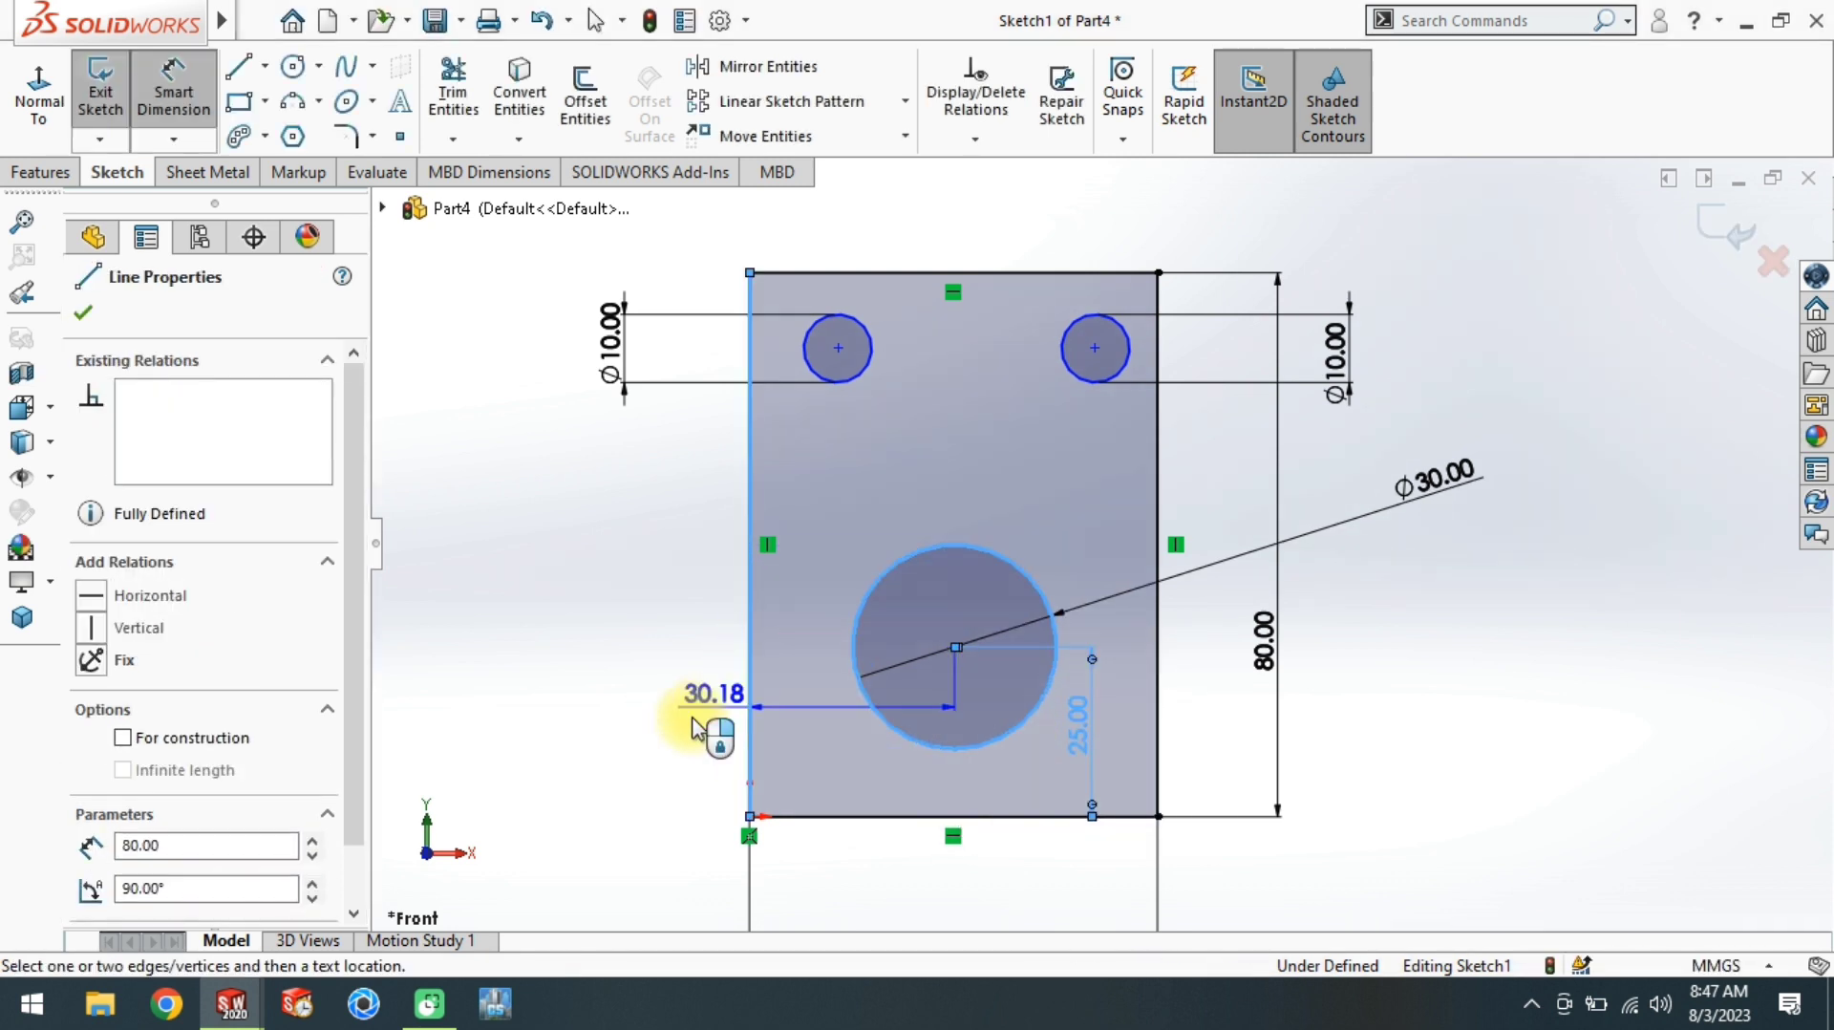
left_click(833, 564)
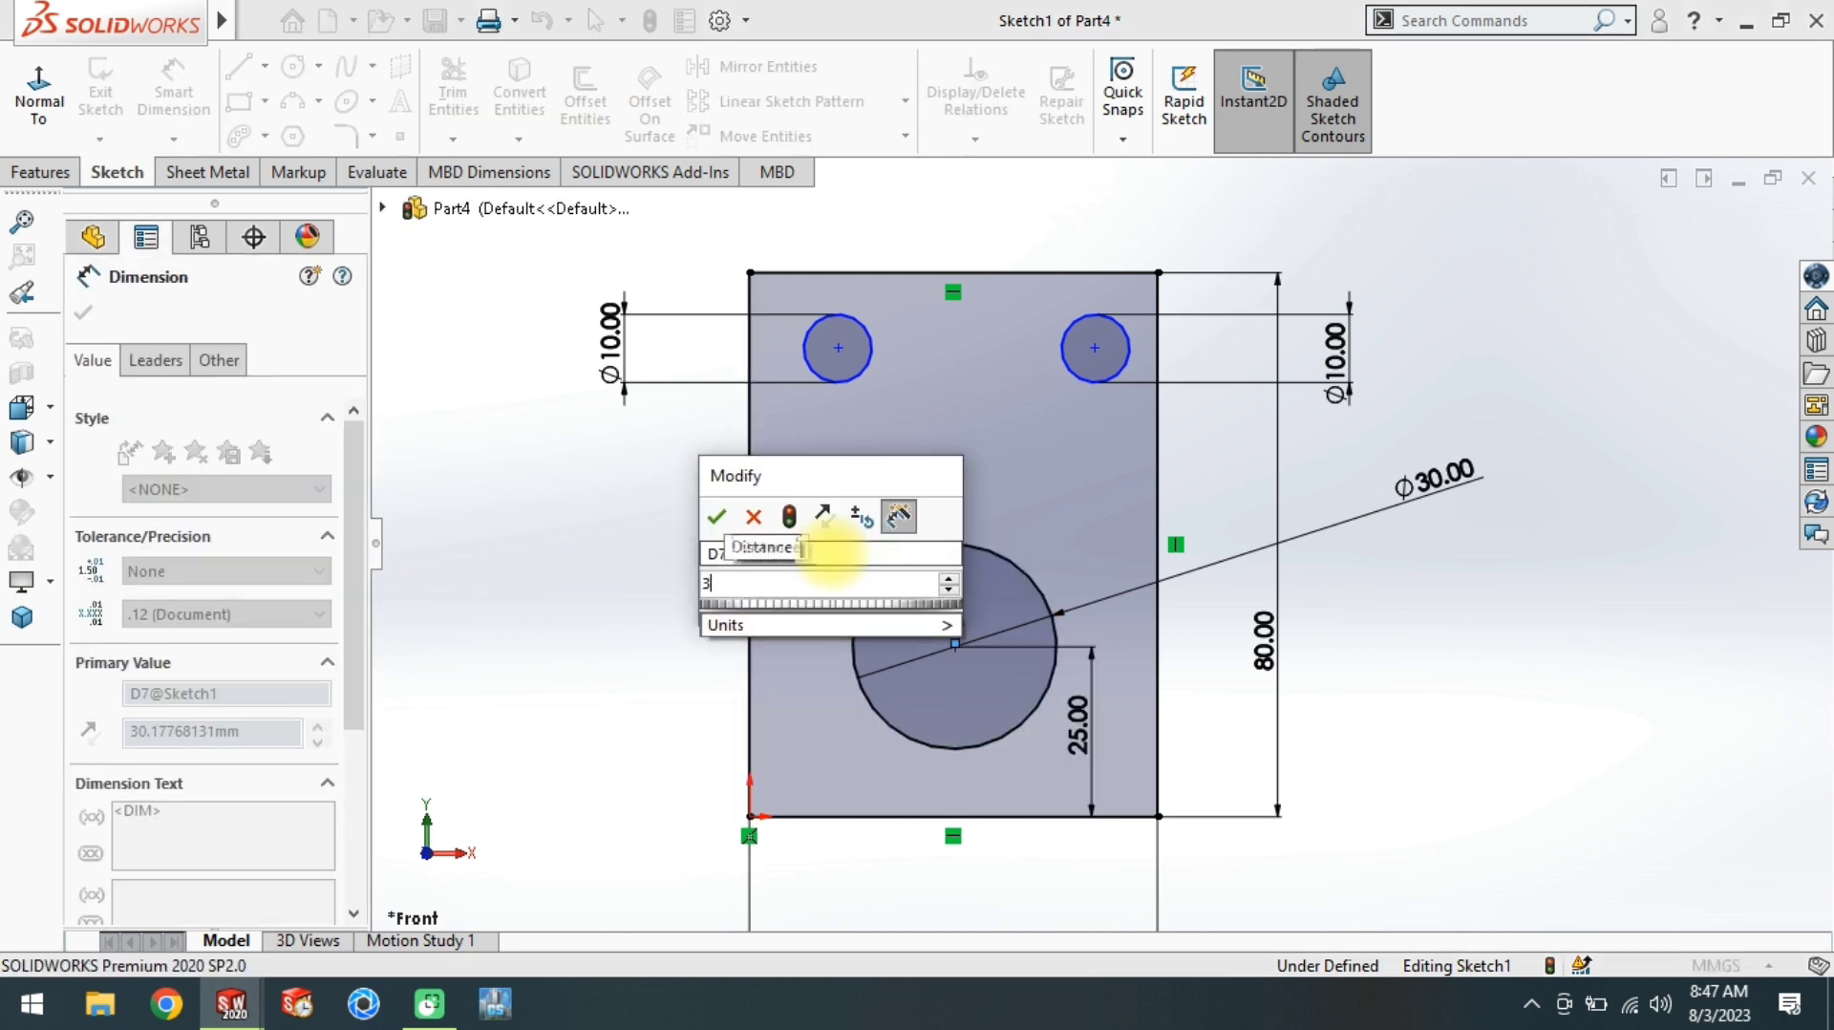
type("30")
key("Return")
Step: Place the top-right hole 15 mm from the right edge
scroll(1104, 382, "down", 2)
left_click(1143, 374)
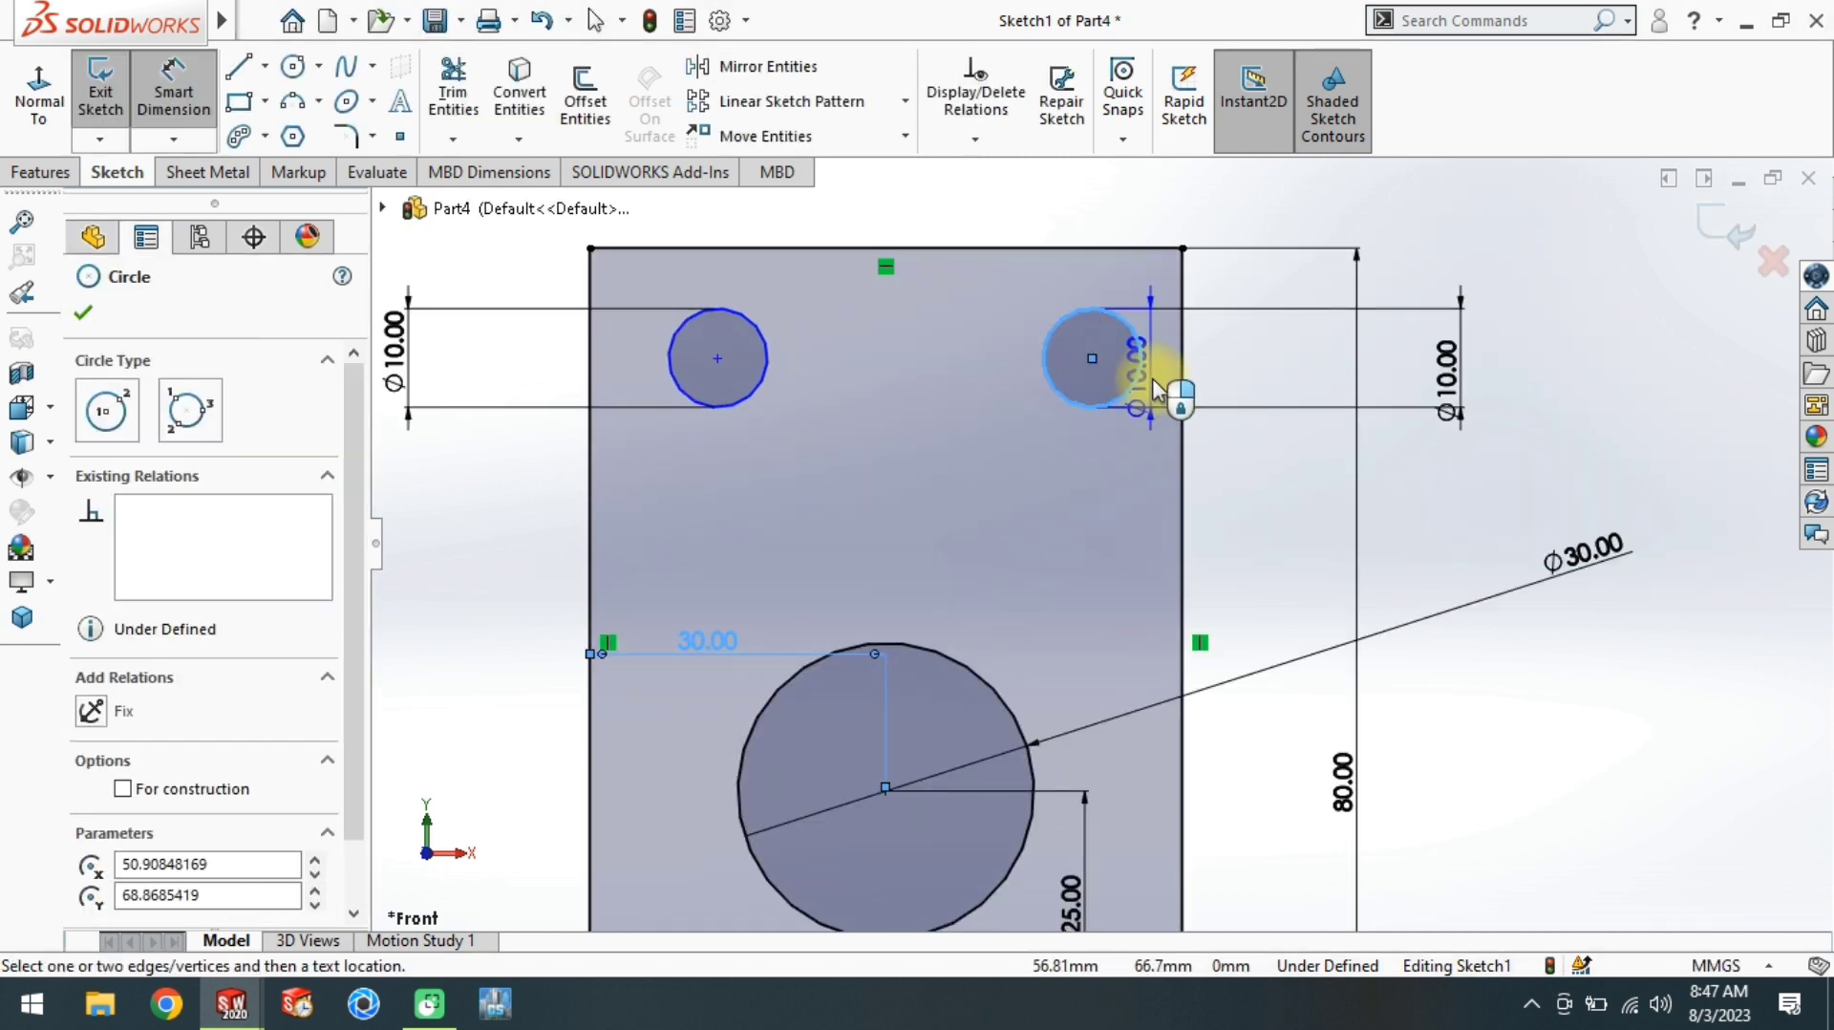
left_click(1183, 381)
left_click(1278, 369)
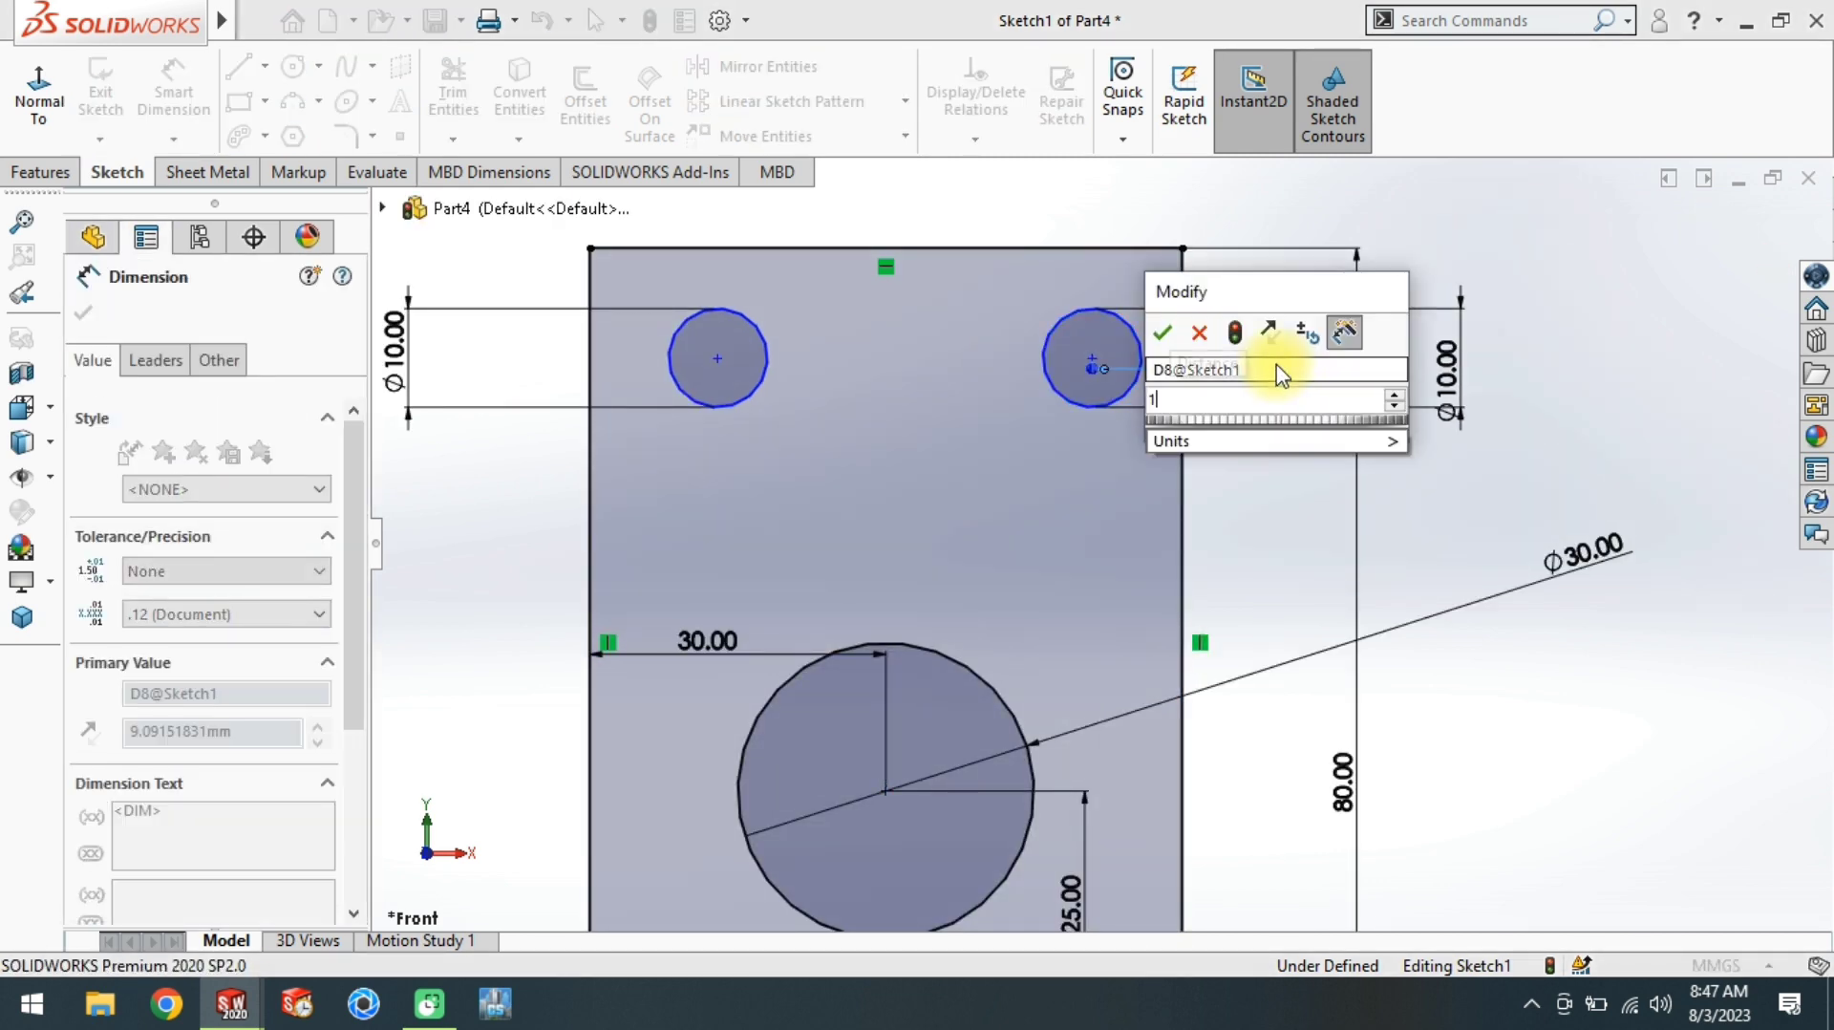
type("15")
key("Return")
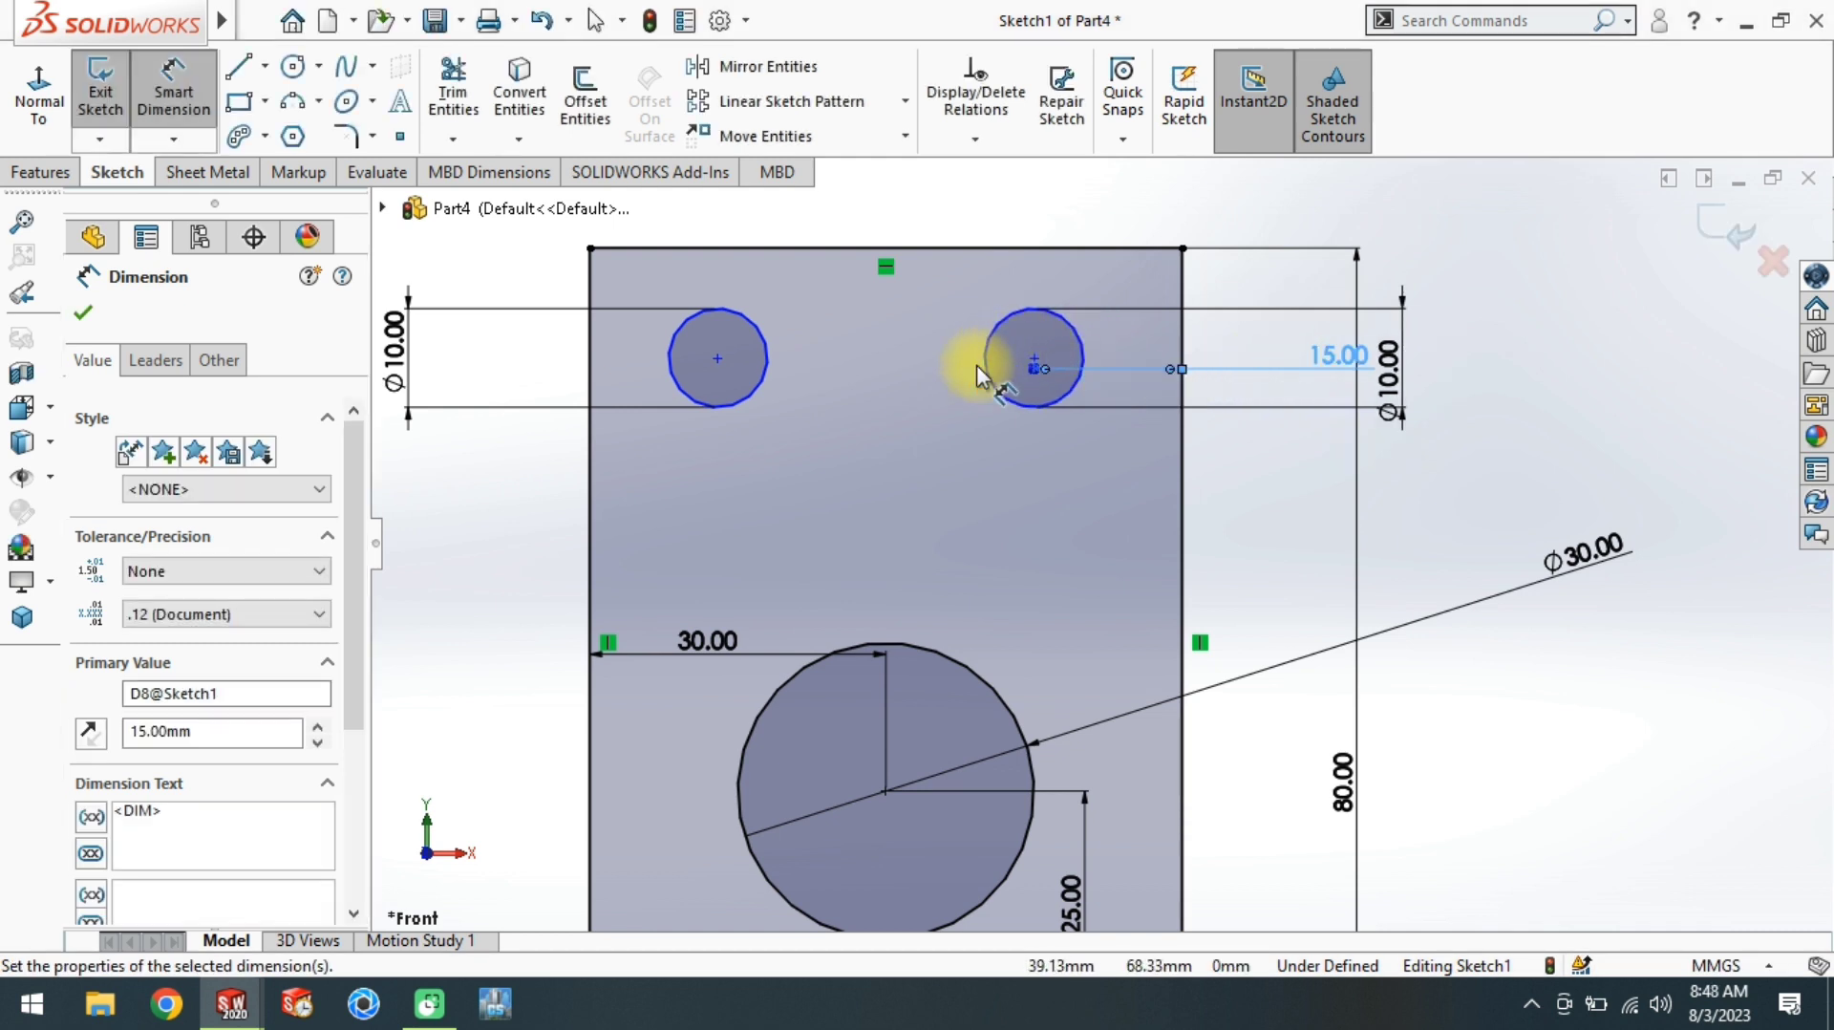
scroll(965, 371, "up", 2)
scroll(954, 376, "down", 1)
Step: Place the left hole 15 mm from the left edge and 15 mm below the top
left_click(778, 434)
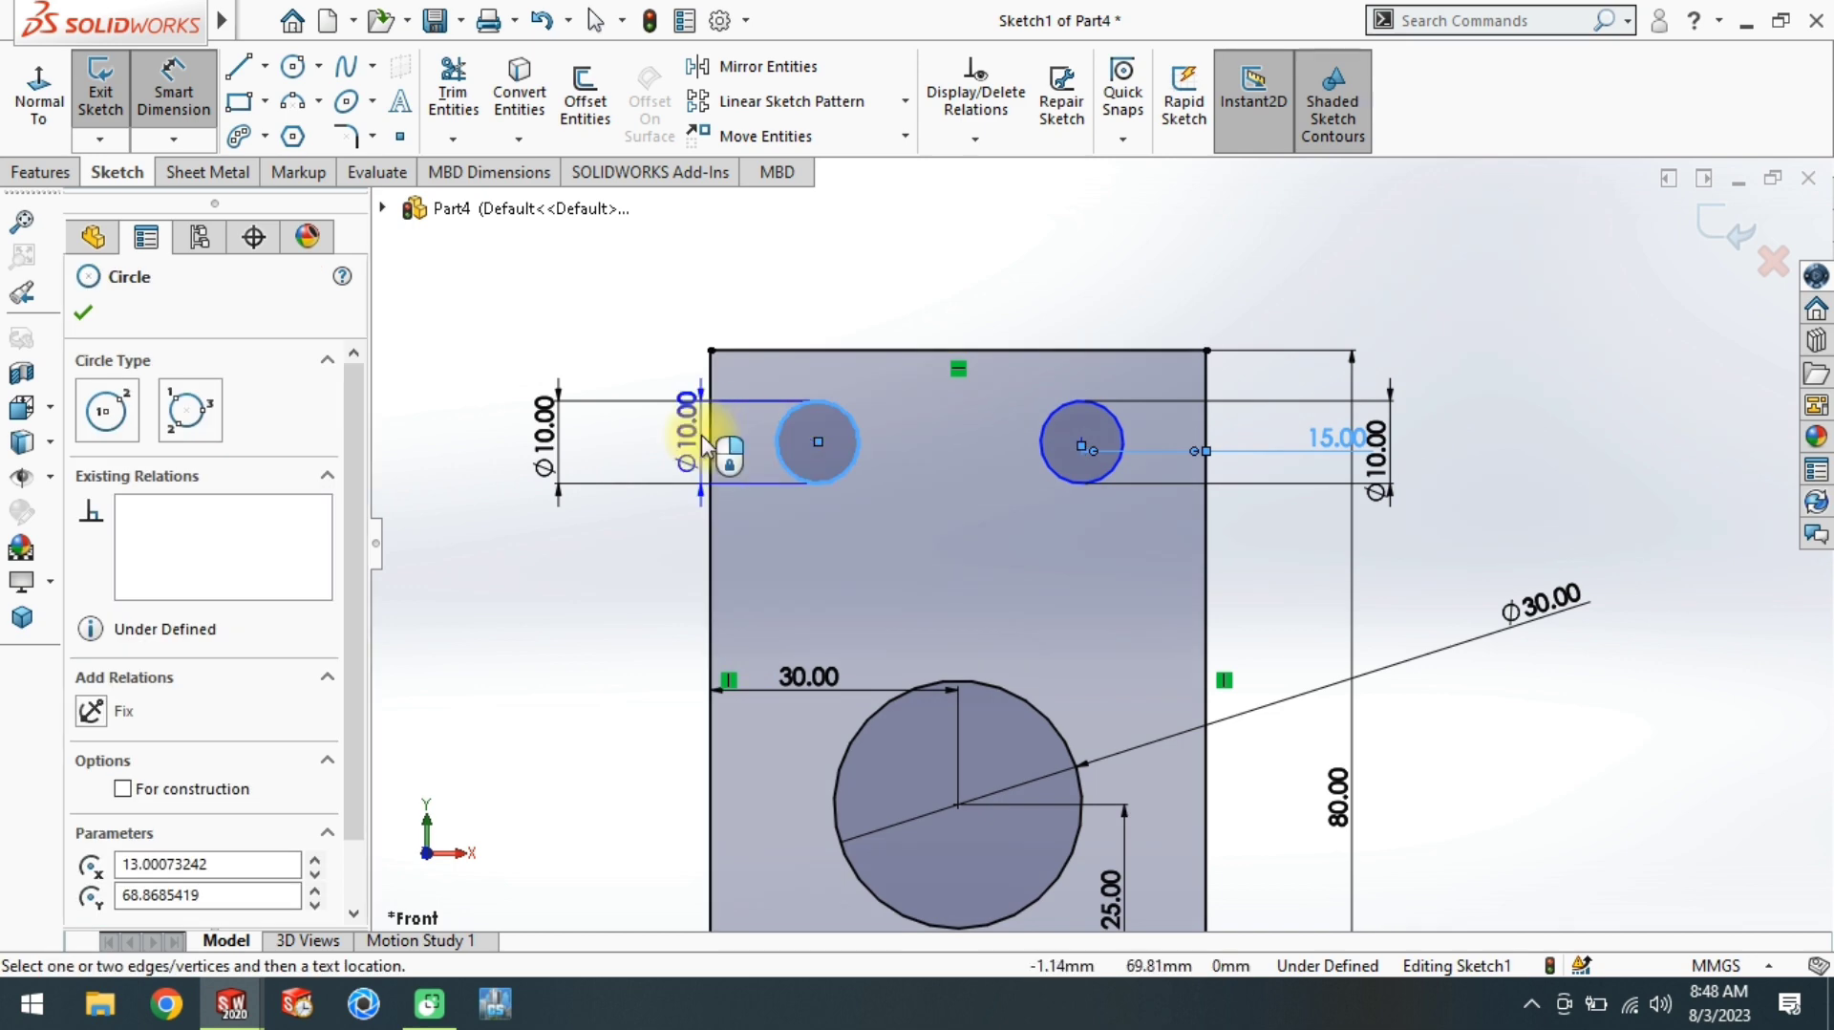
left_click(697, 445)
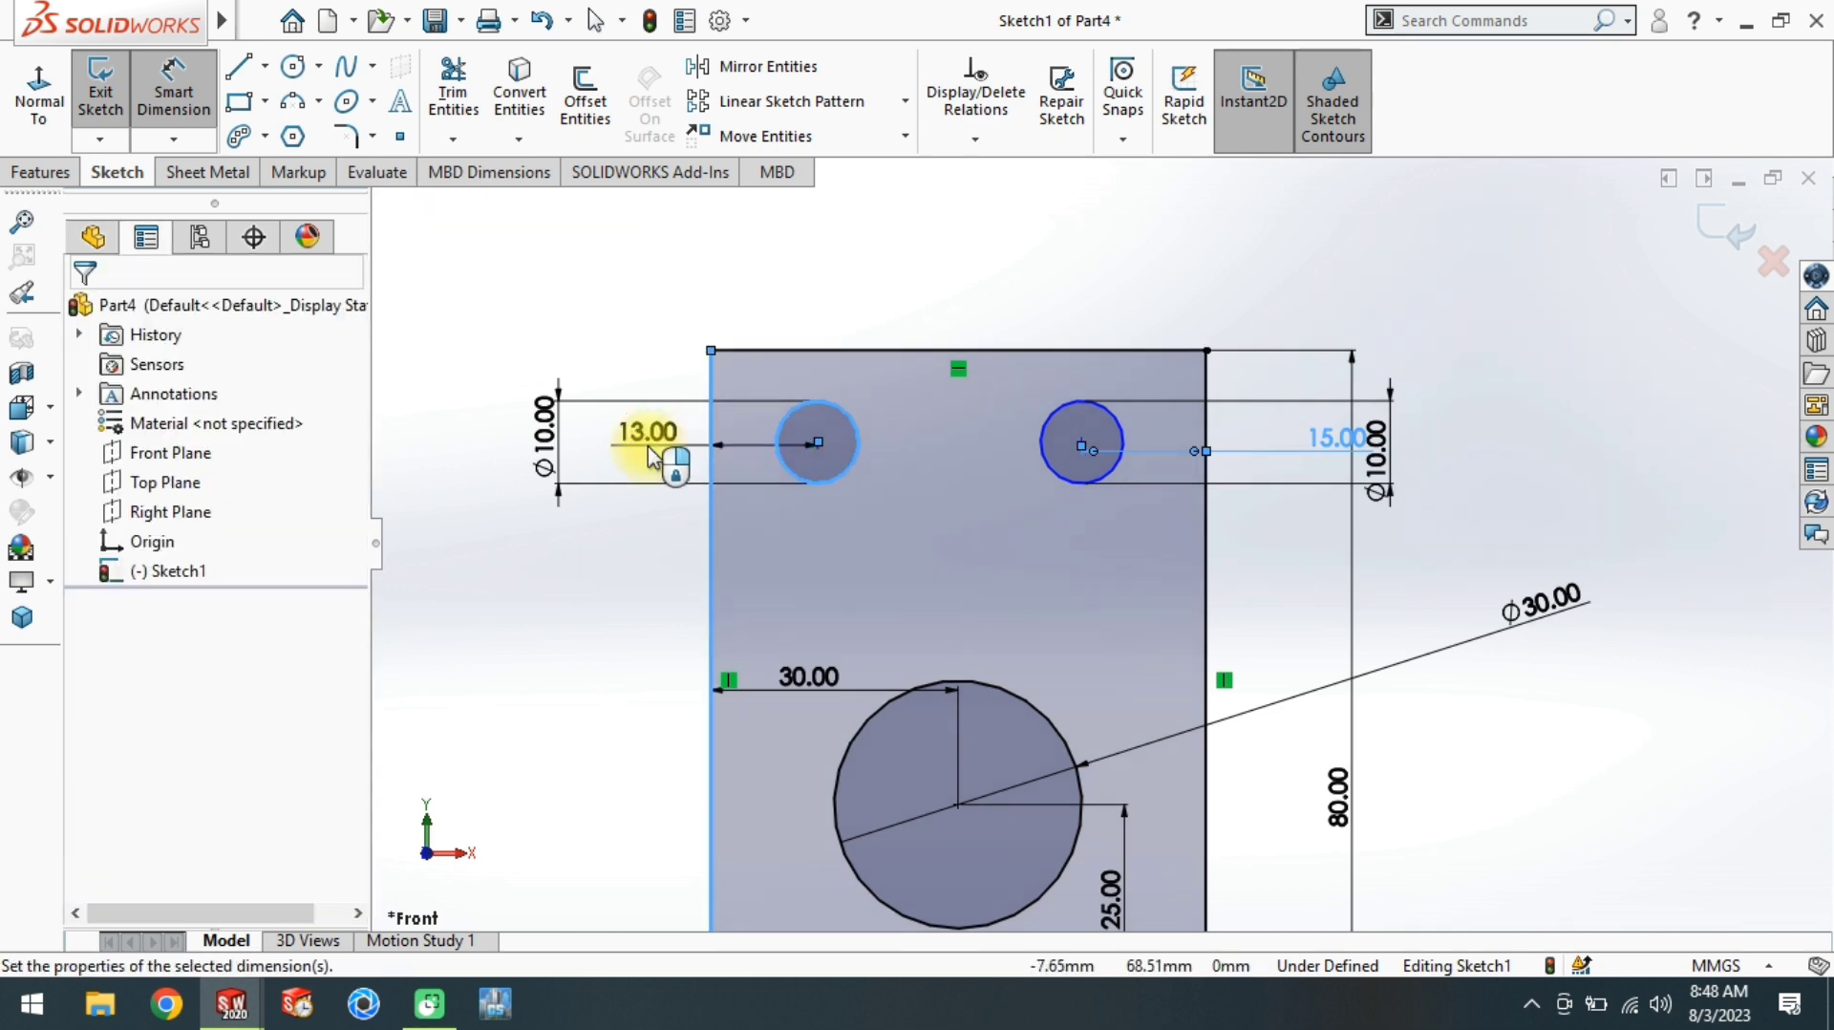
left_click(659, 447)
type("15")
key("Return")
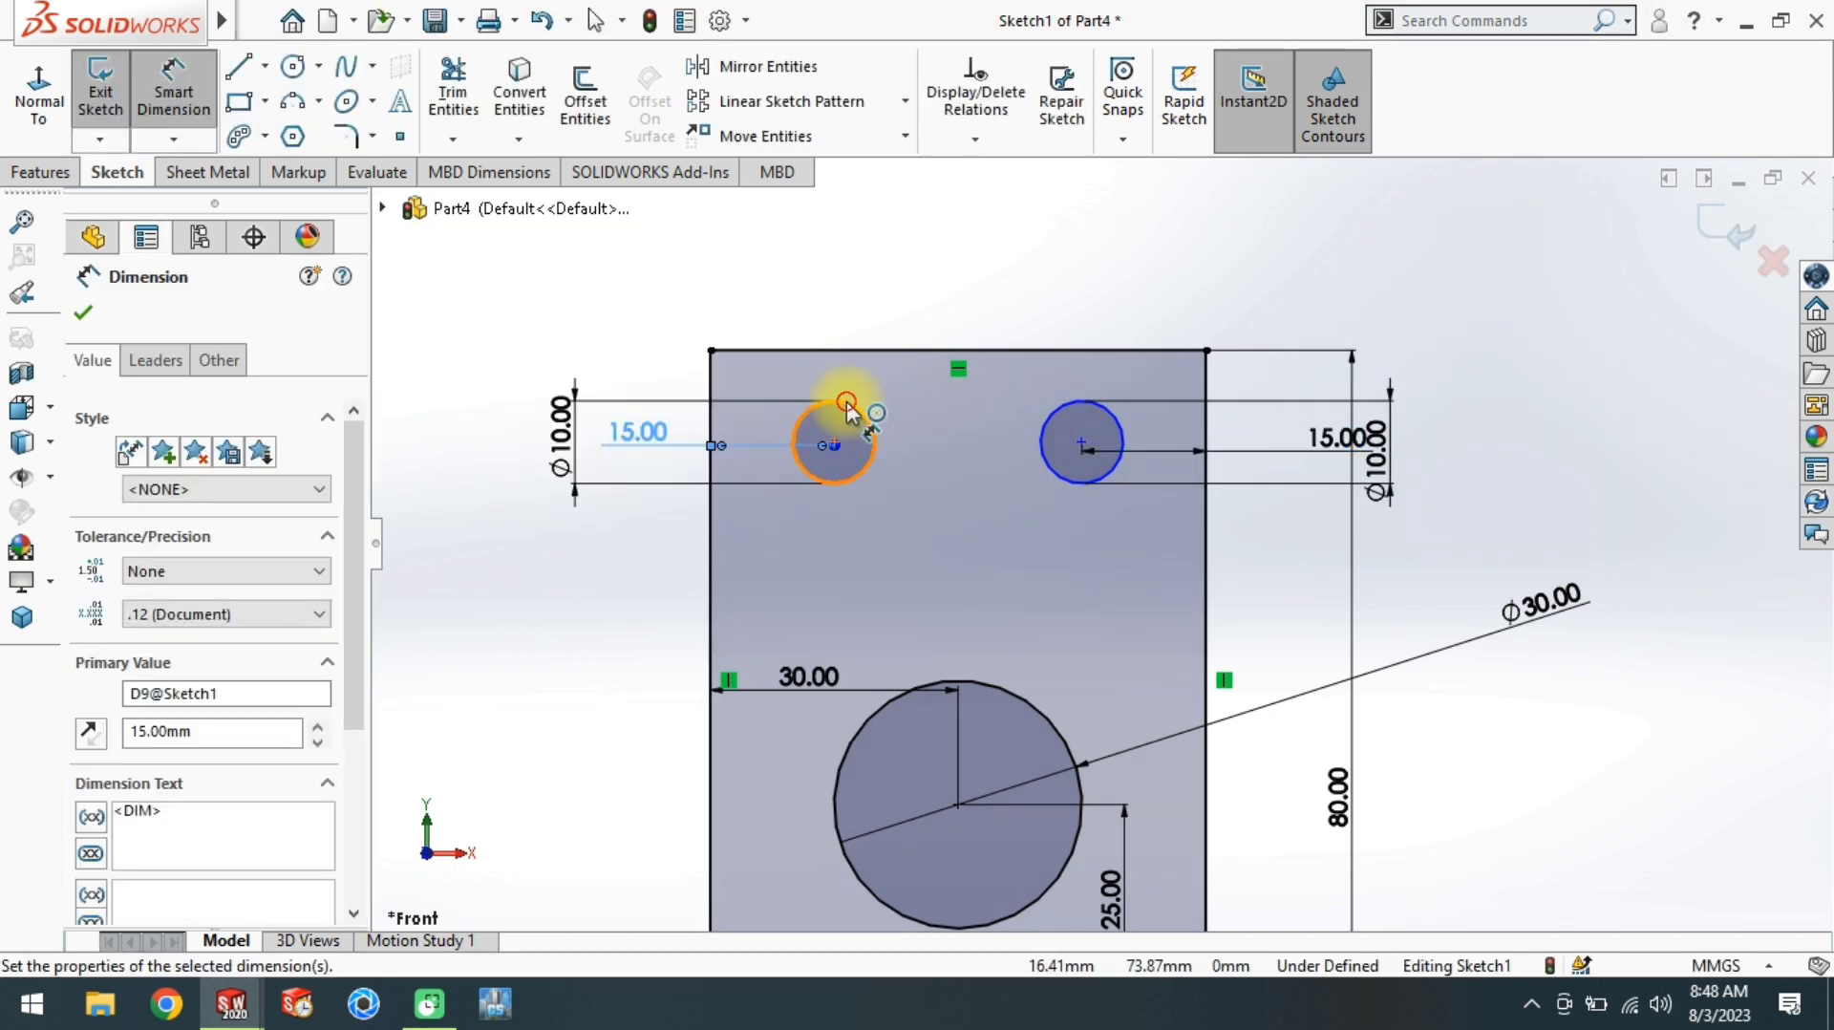
left_click(846, 405)
left_click(854, 354)
left_click(853, 277)
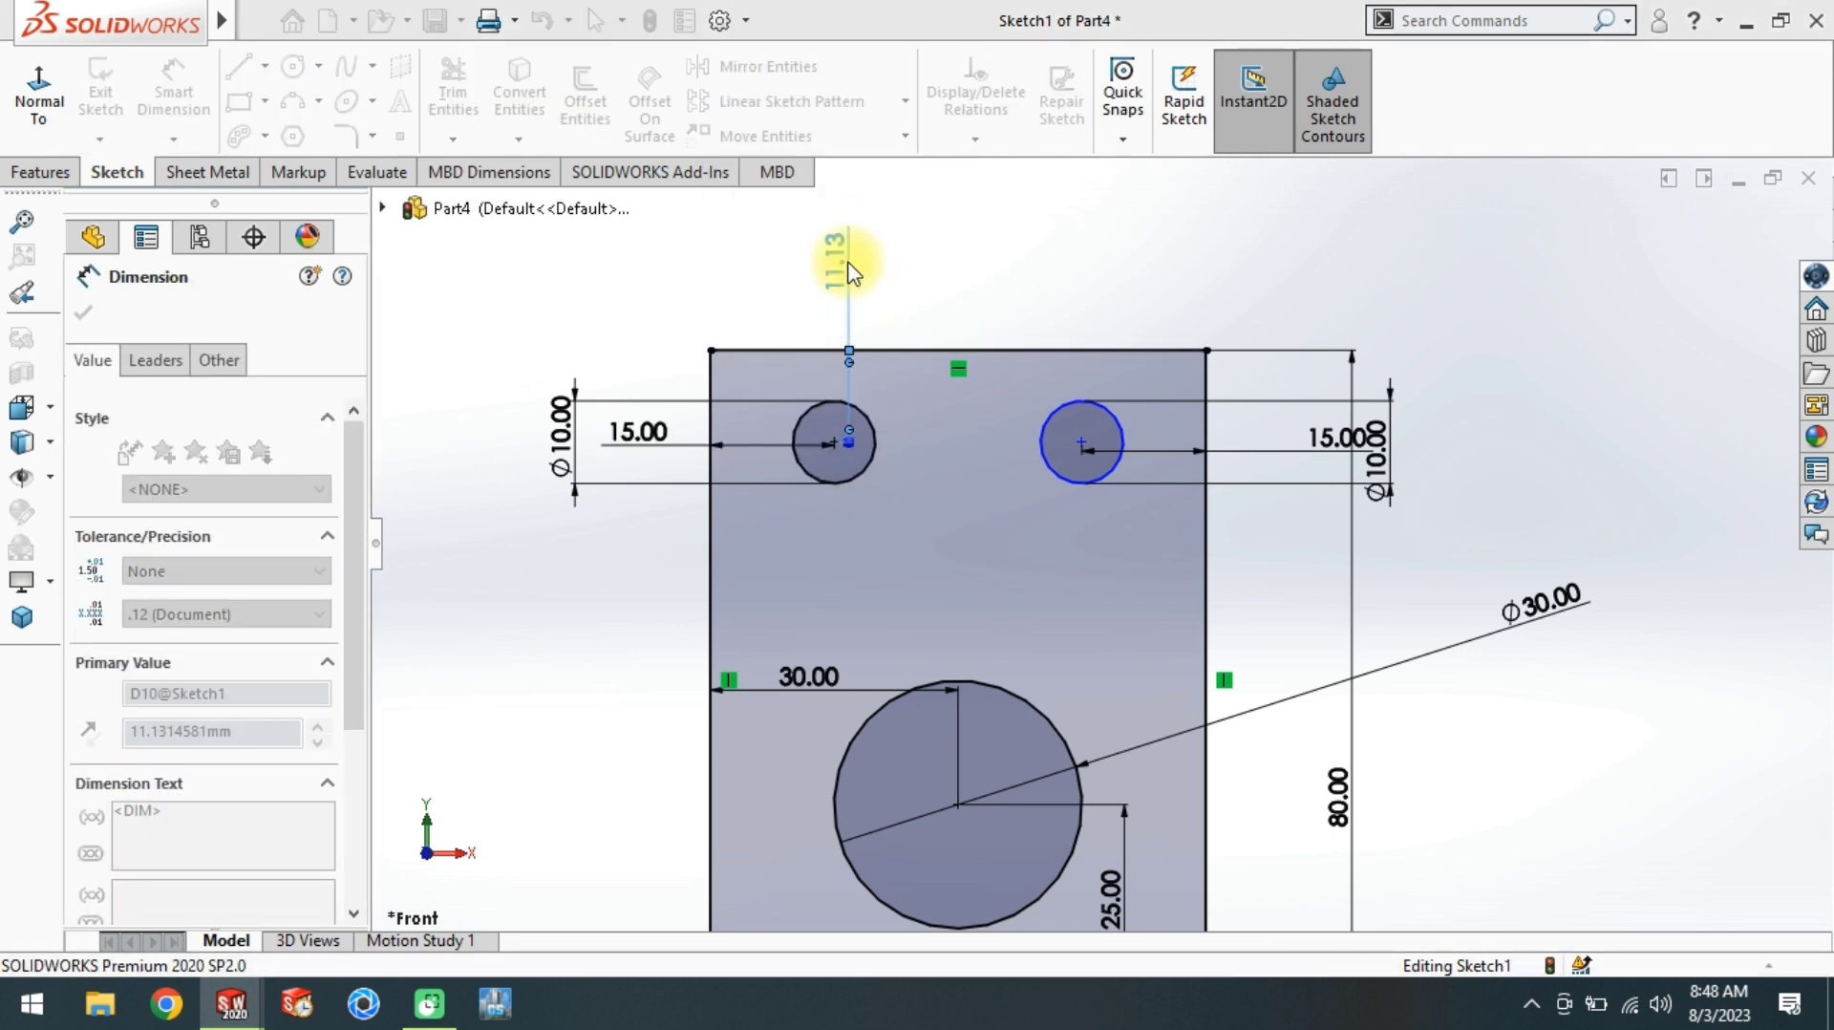
type("15")
key("Return")
Step: Place the right hole 15 mm below the top edge, fully defining the sketch
left_click(1065, 394)
left_click(1066, 352)
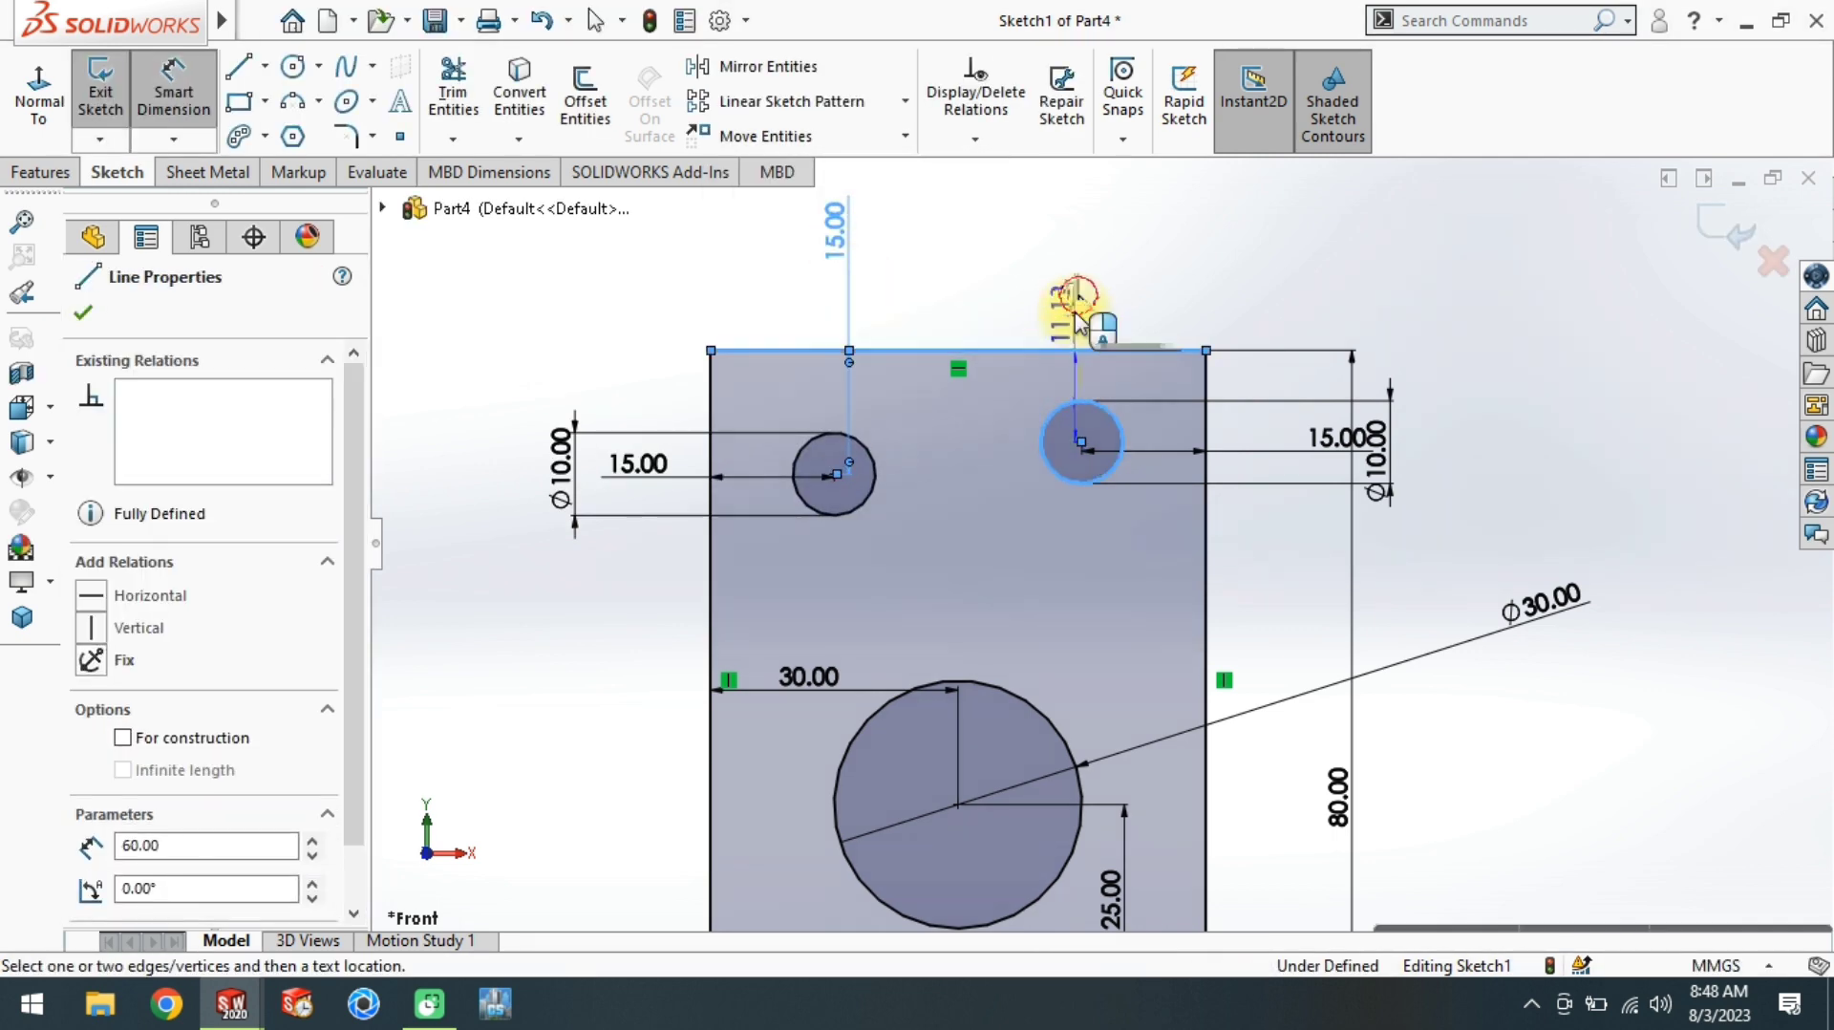
left_click(1075, 291)
type("15")
key("Return")
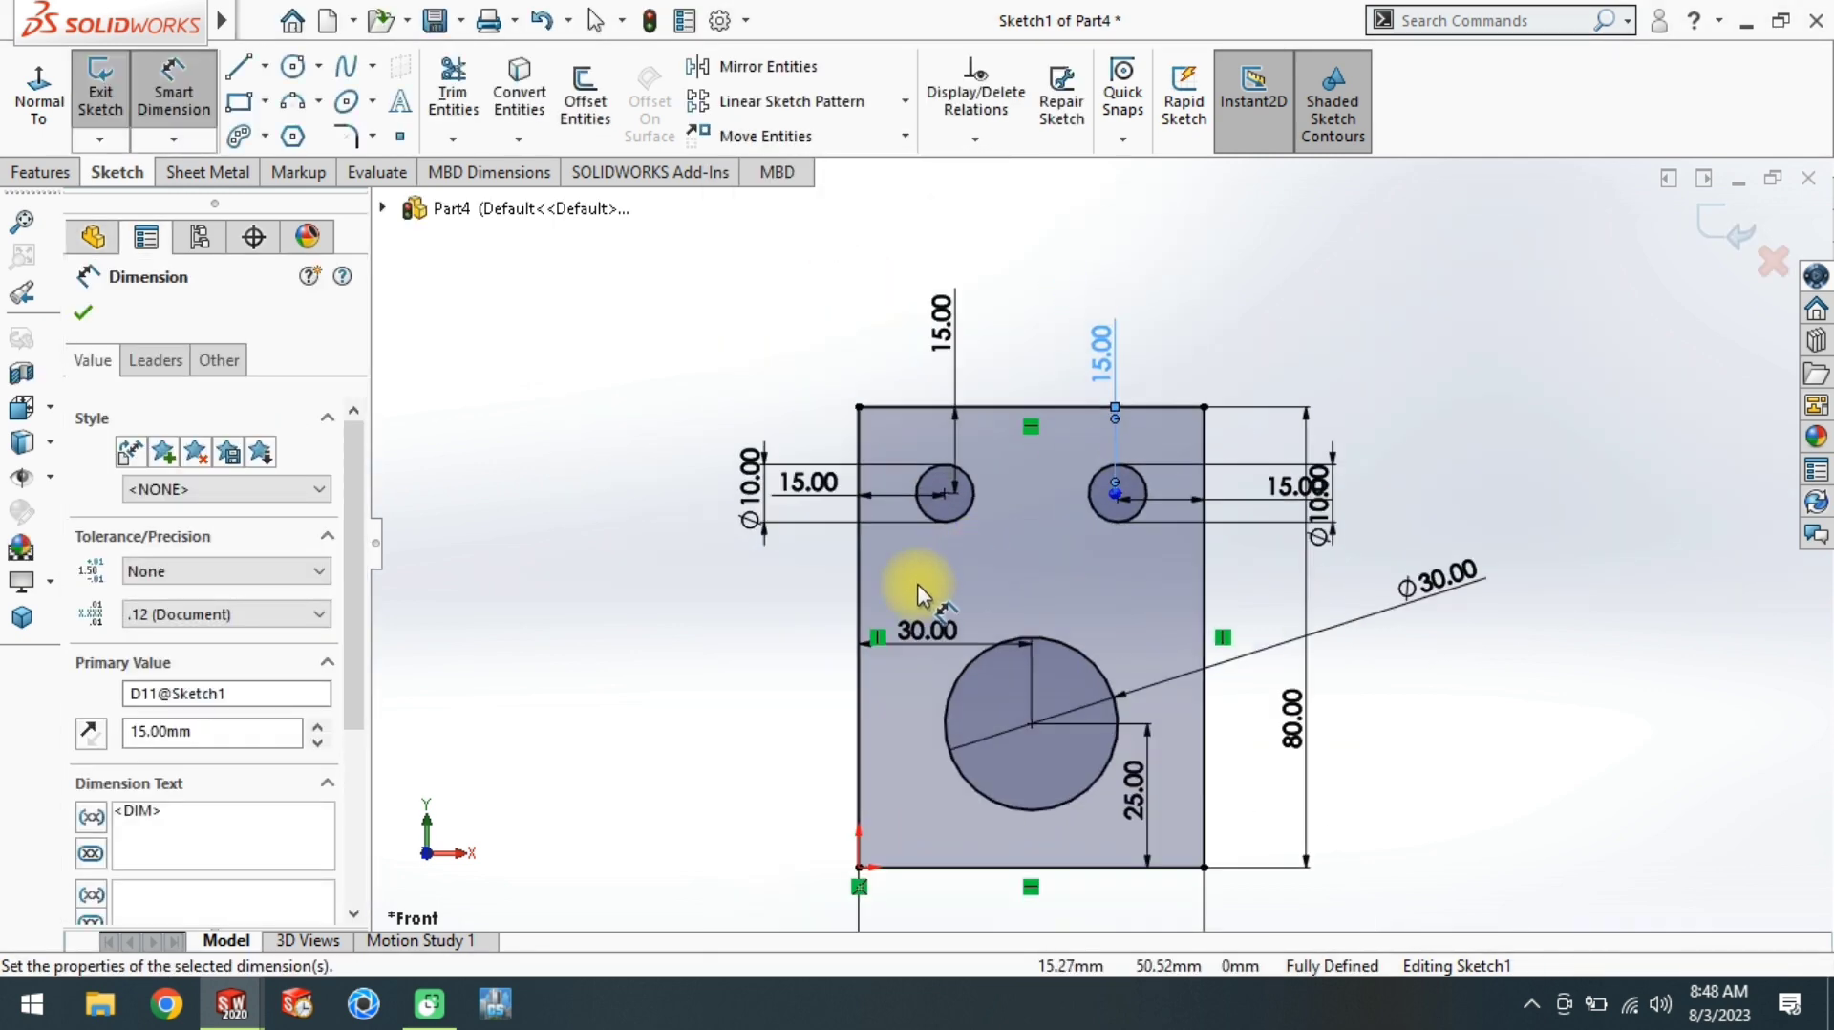
key("f")
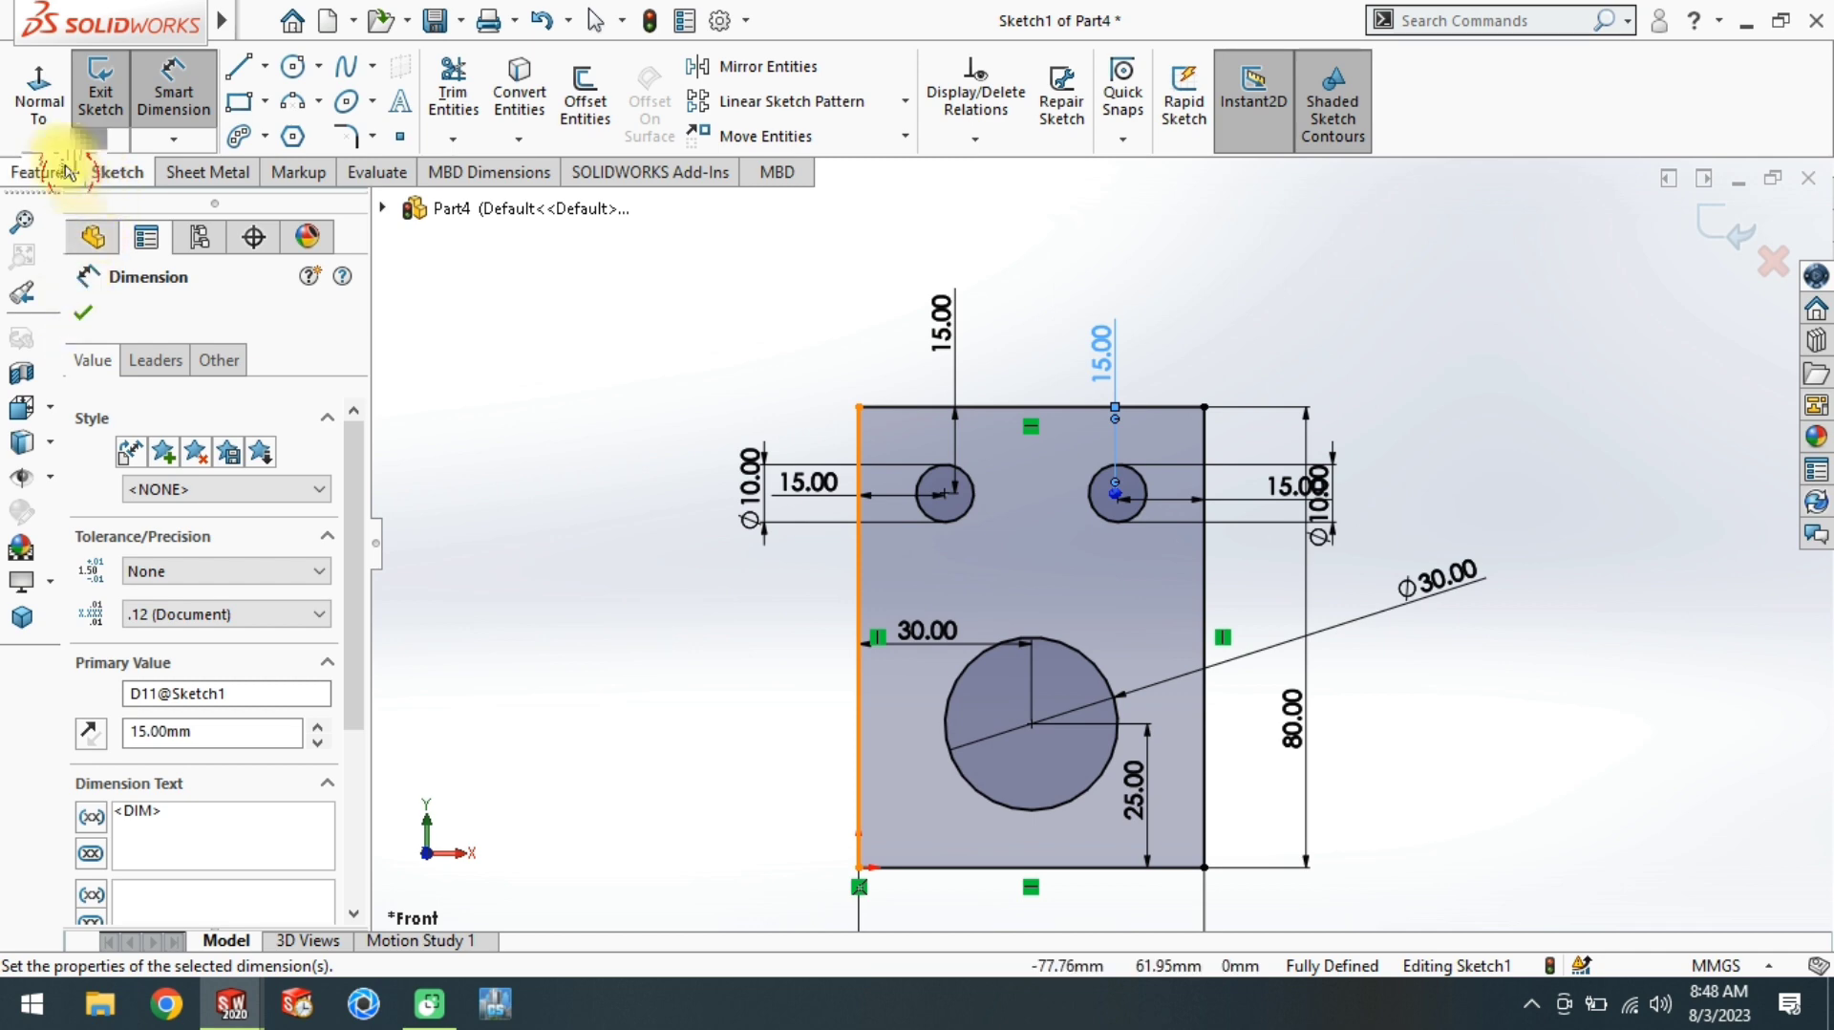
left_click(67, 172)
Step: Extrude the sketch into the holed plate and show it in isometric view
left_click(48, 90)
right_click(673, 586)
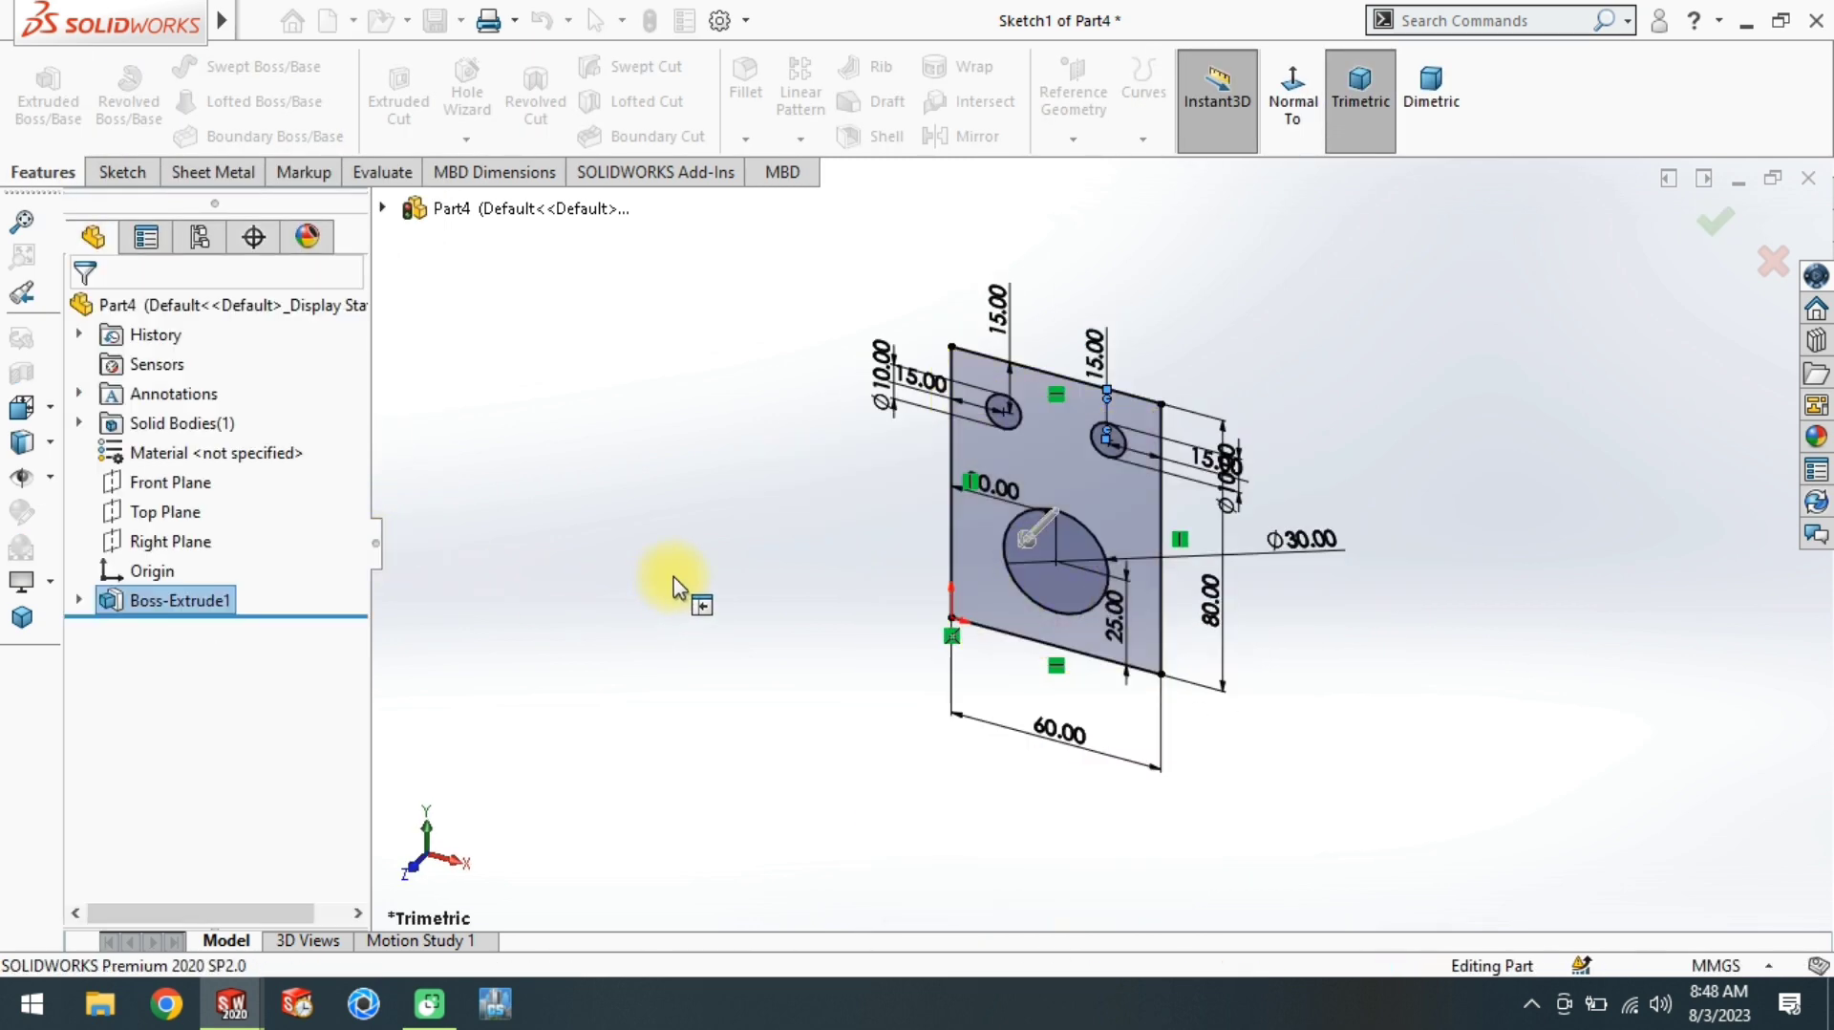
left_click(21, 616)
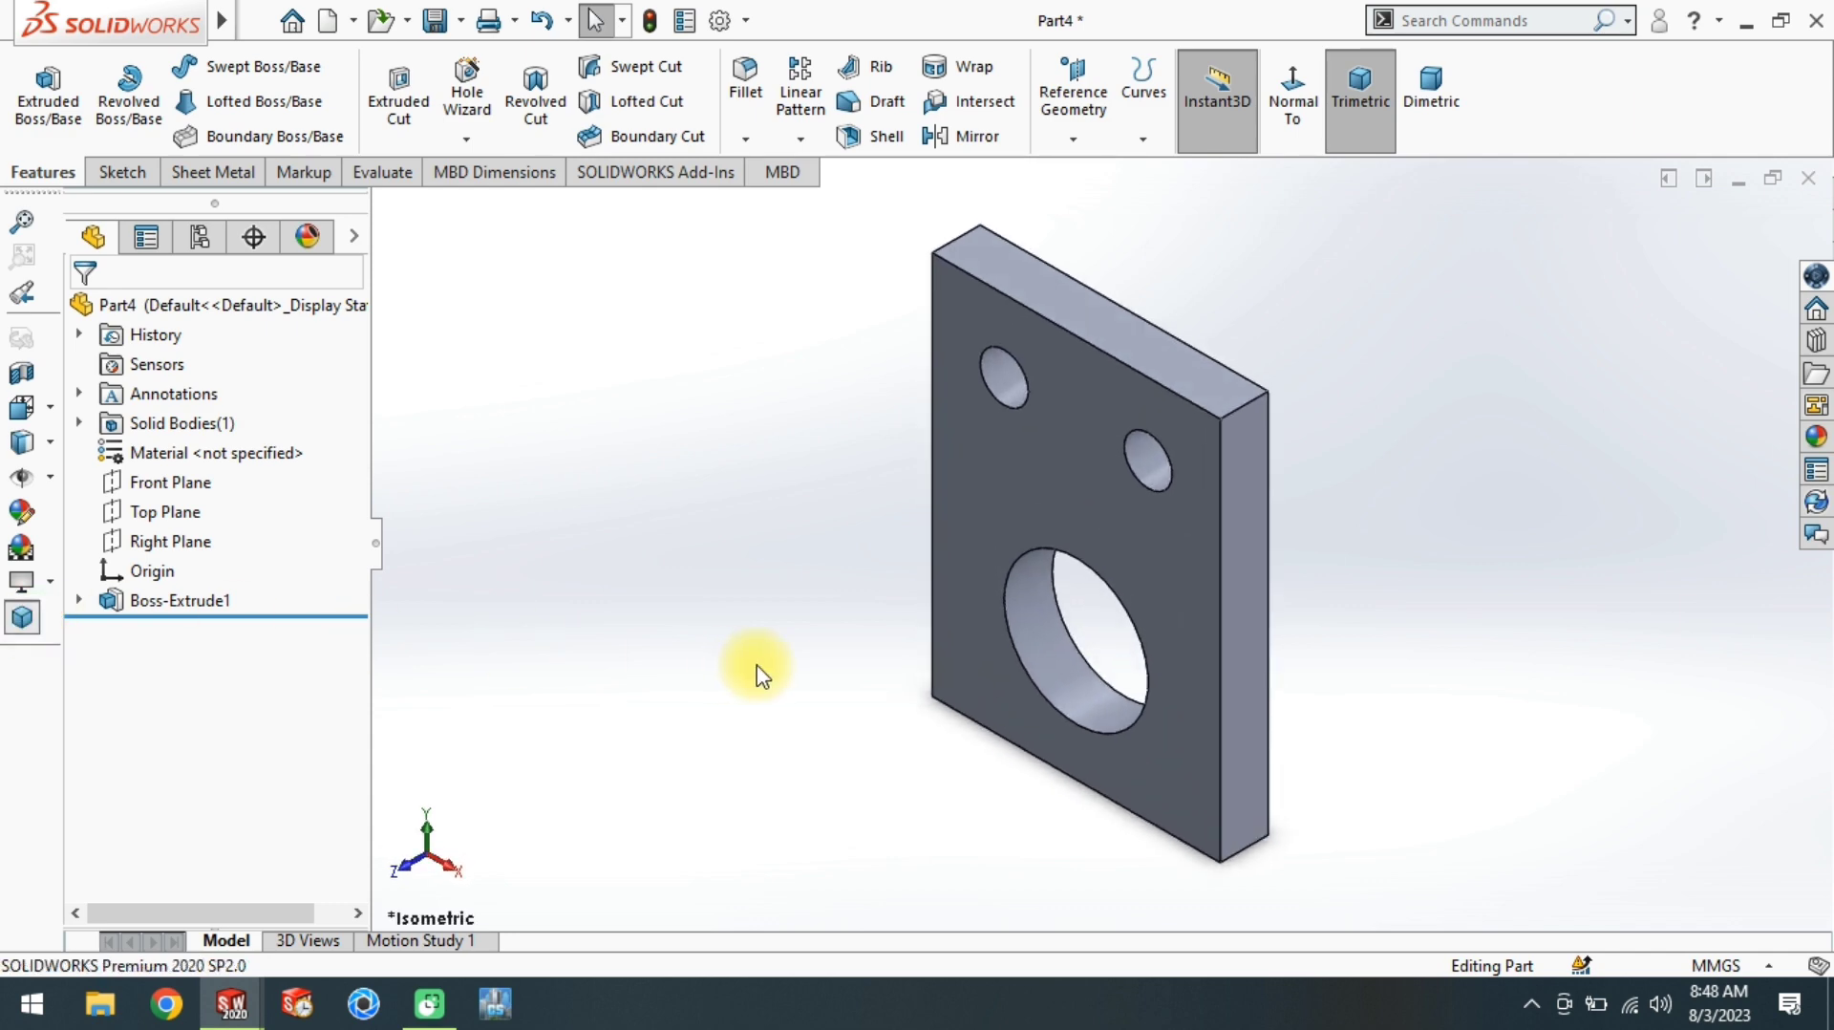
left_click(757, 667)
Step: Save the part as 23c
key("ctrl+s")
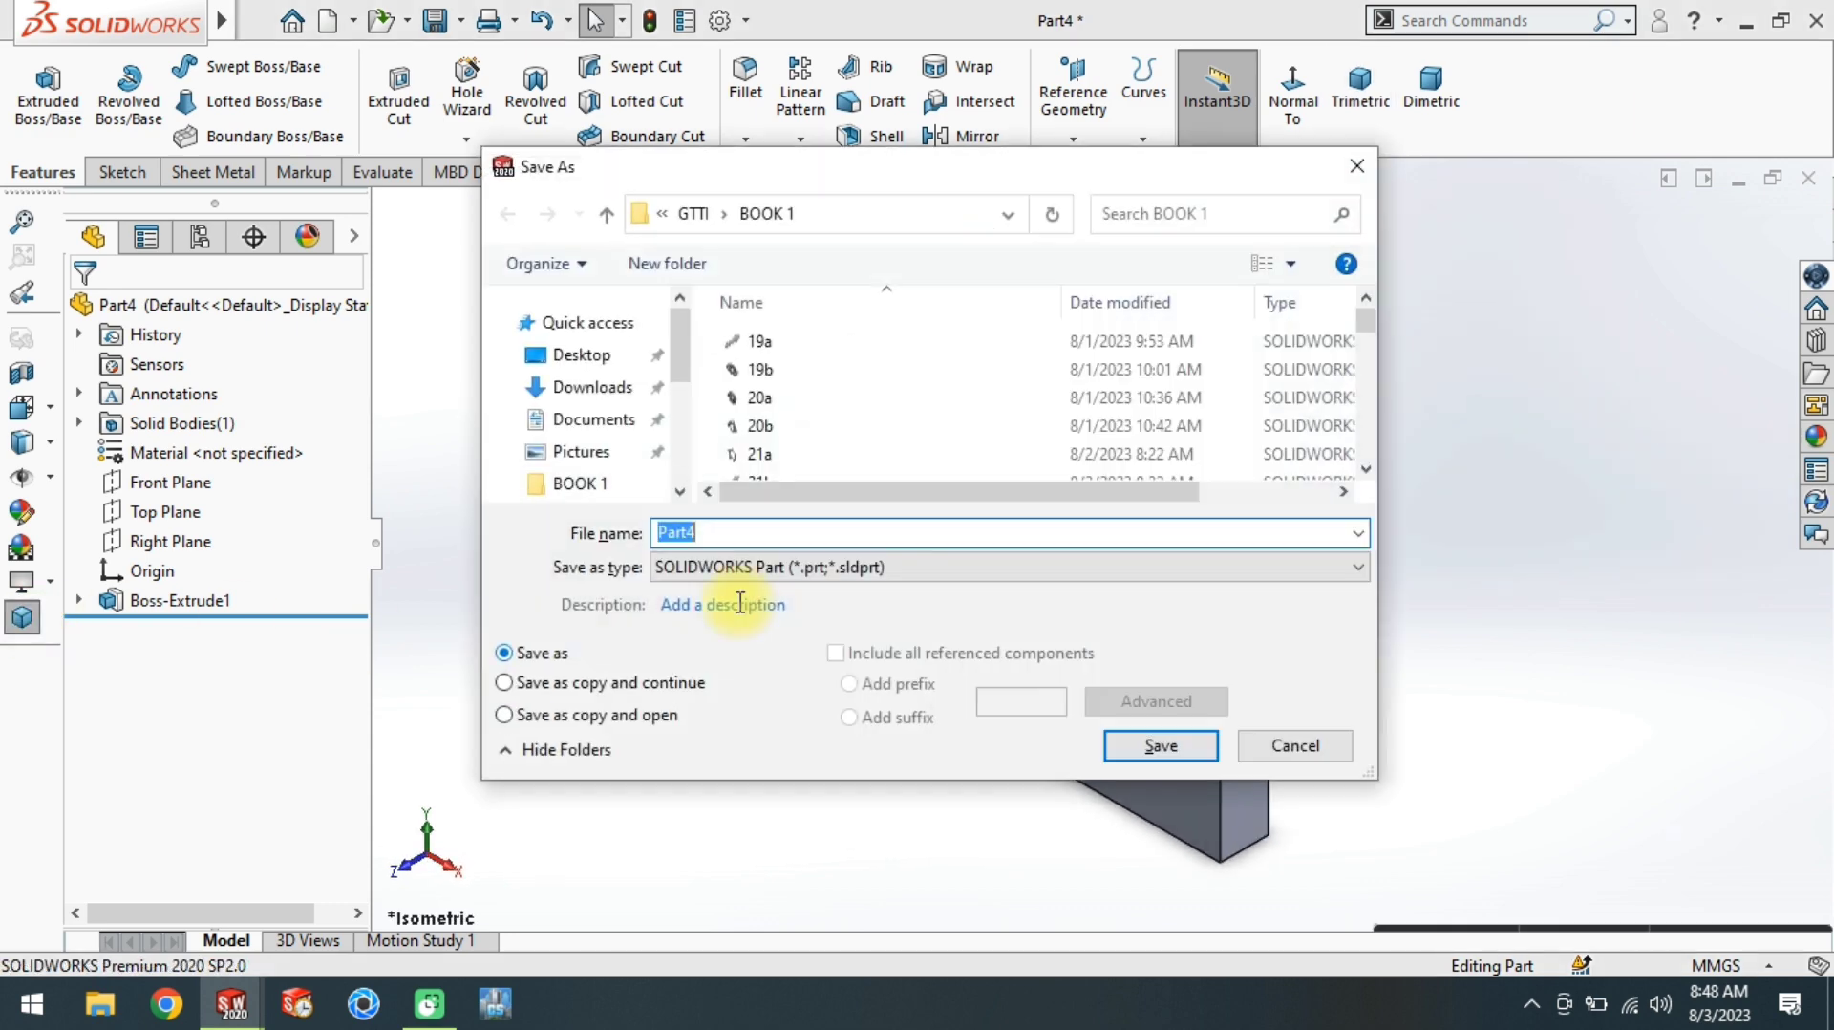
type("23")
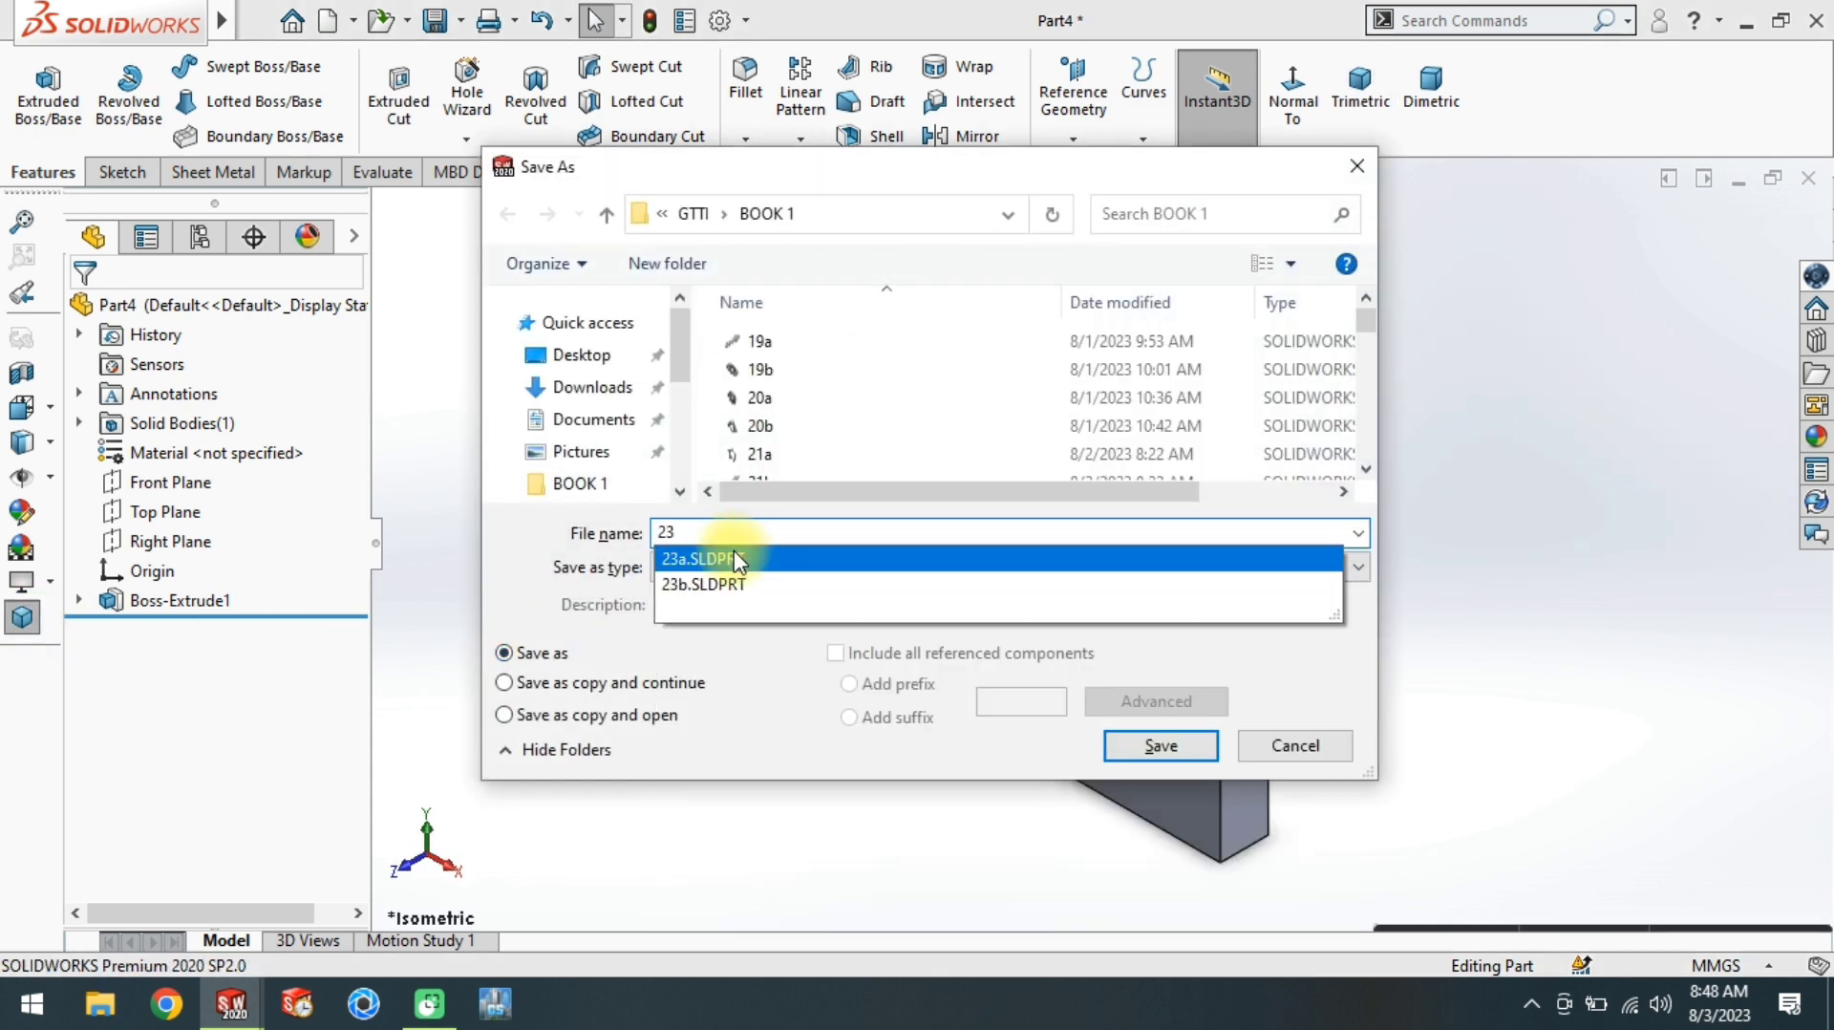
type("c")
key("Return")
left_click(903, 756)
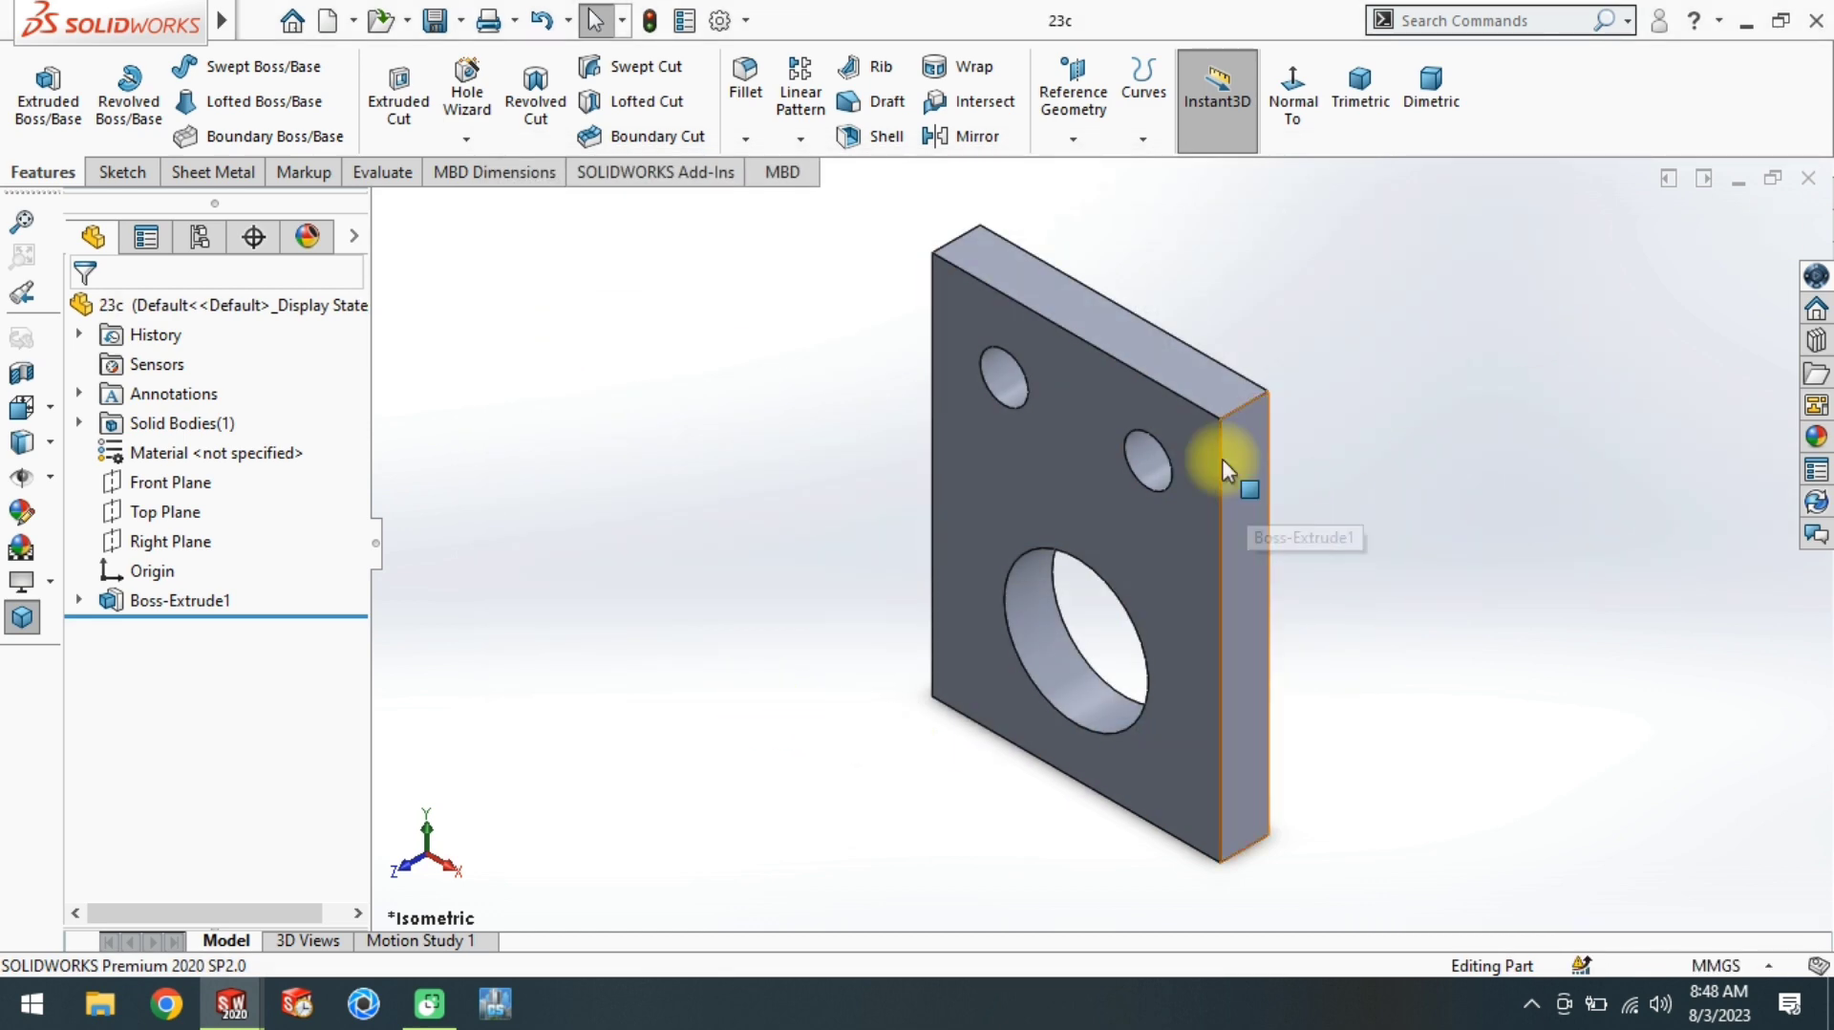
Step: Create a new drawing using the standard A4 sheet format
key("ctrl+n")
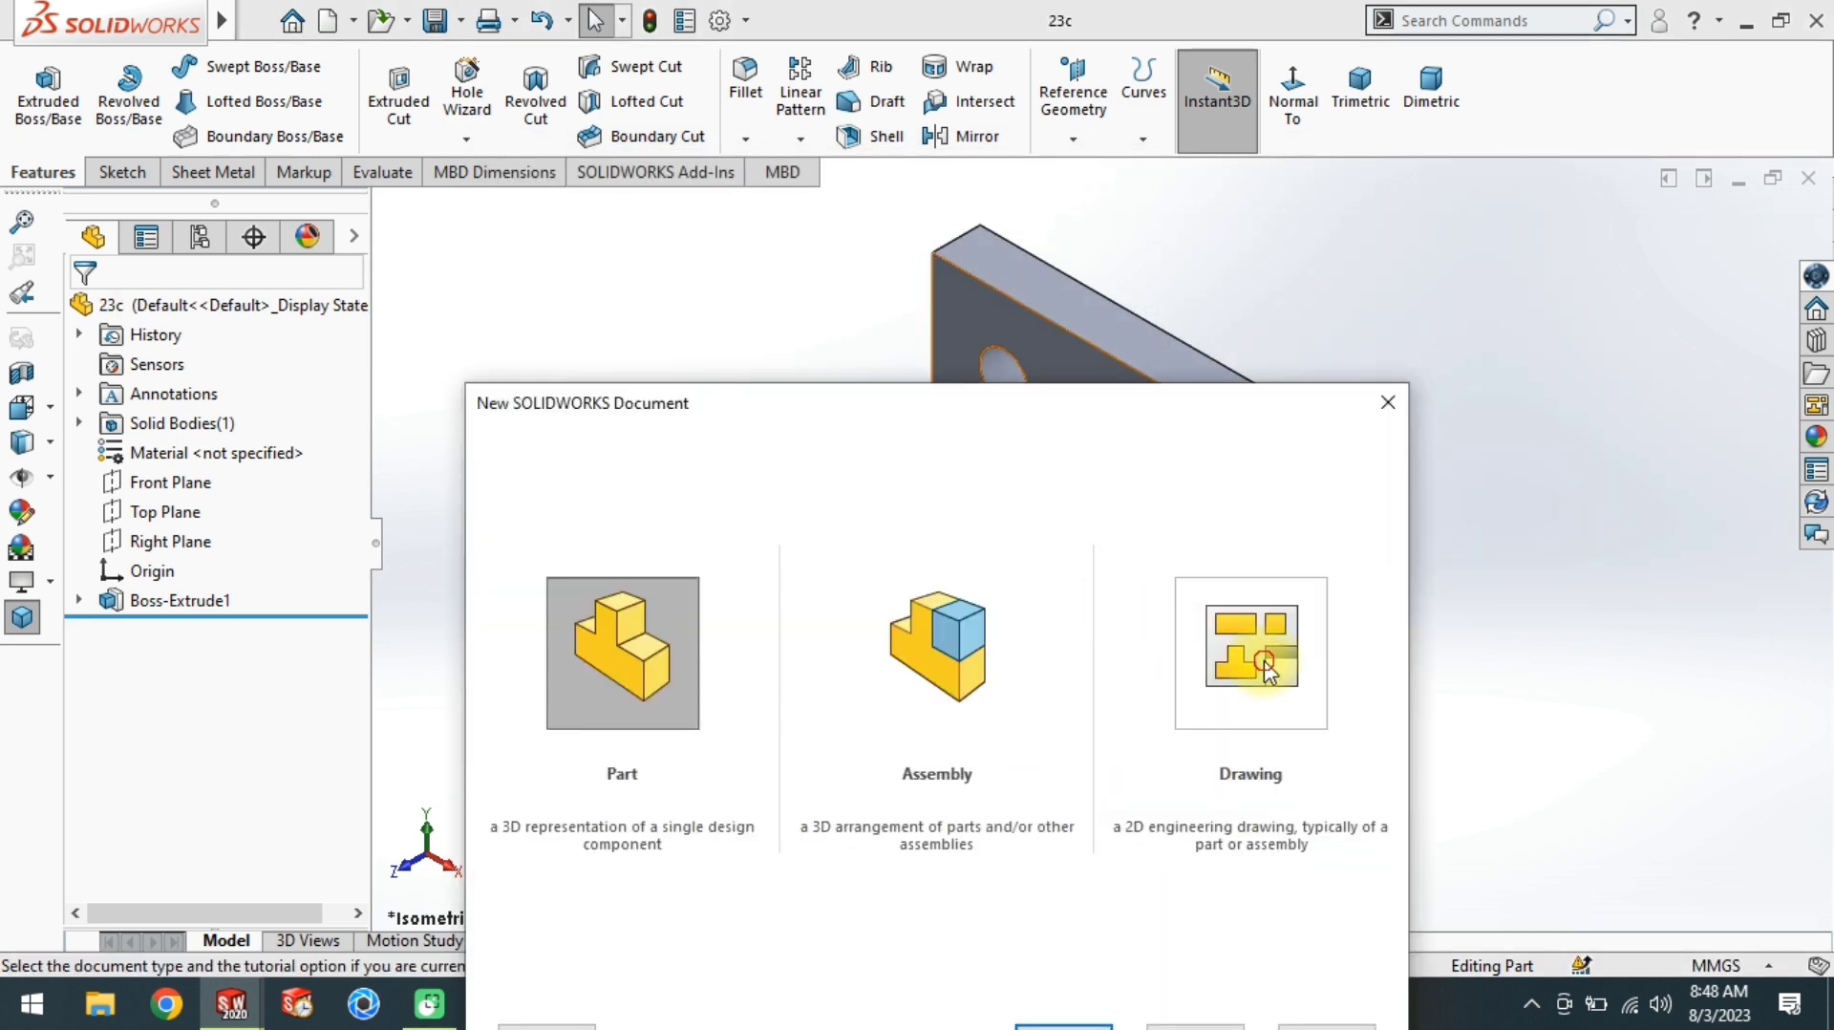
double_click(1268, 672)
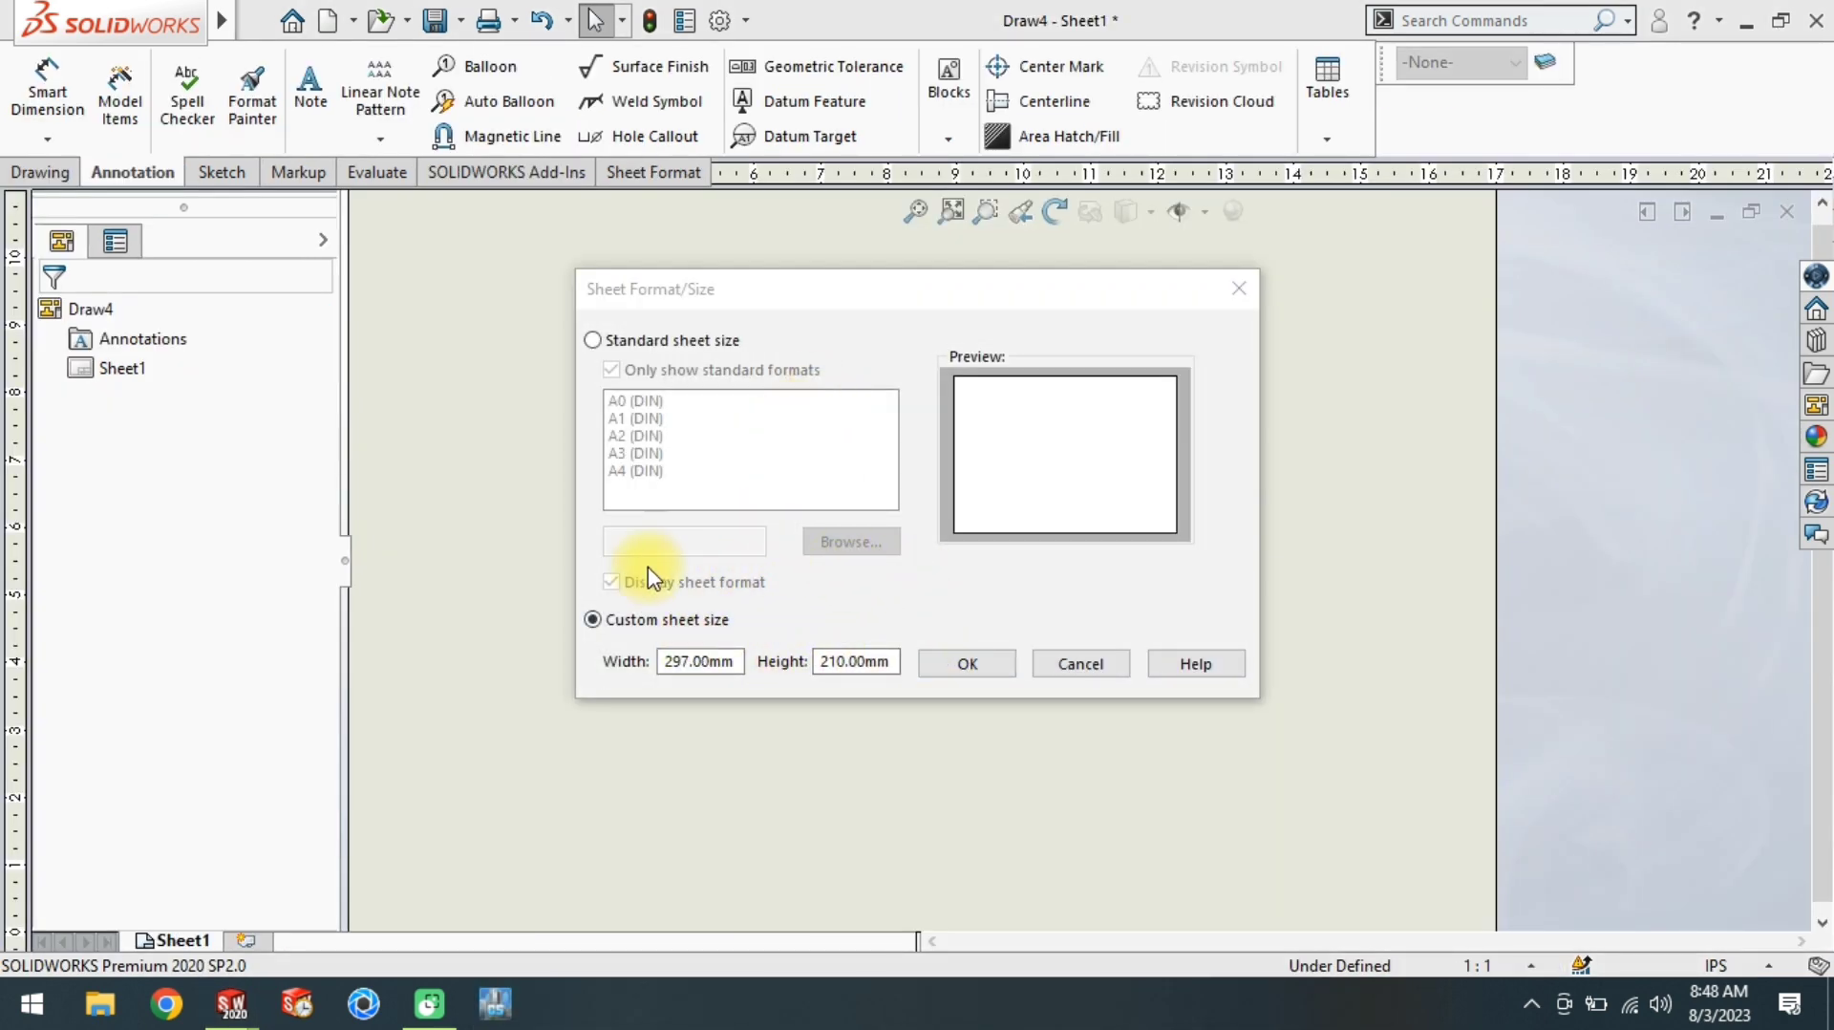
left_click(604, 344)
left_click(843, 537)
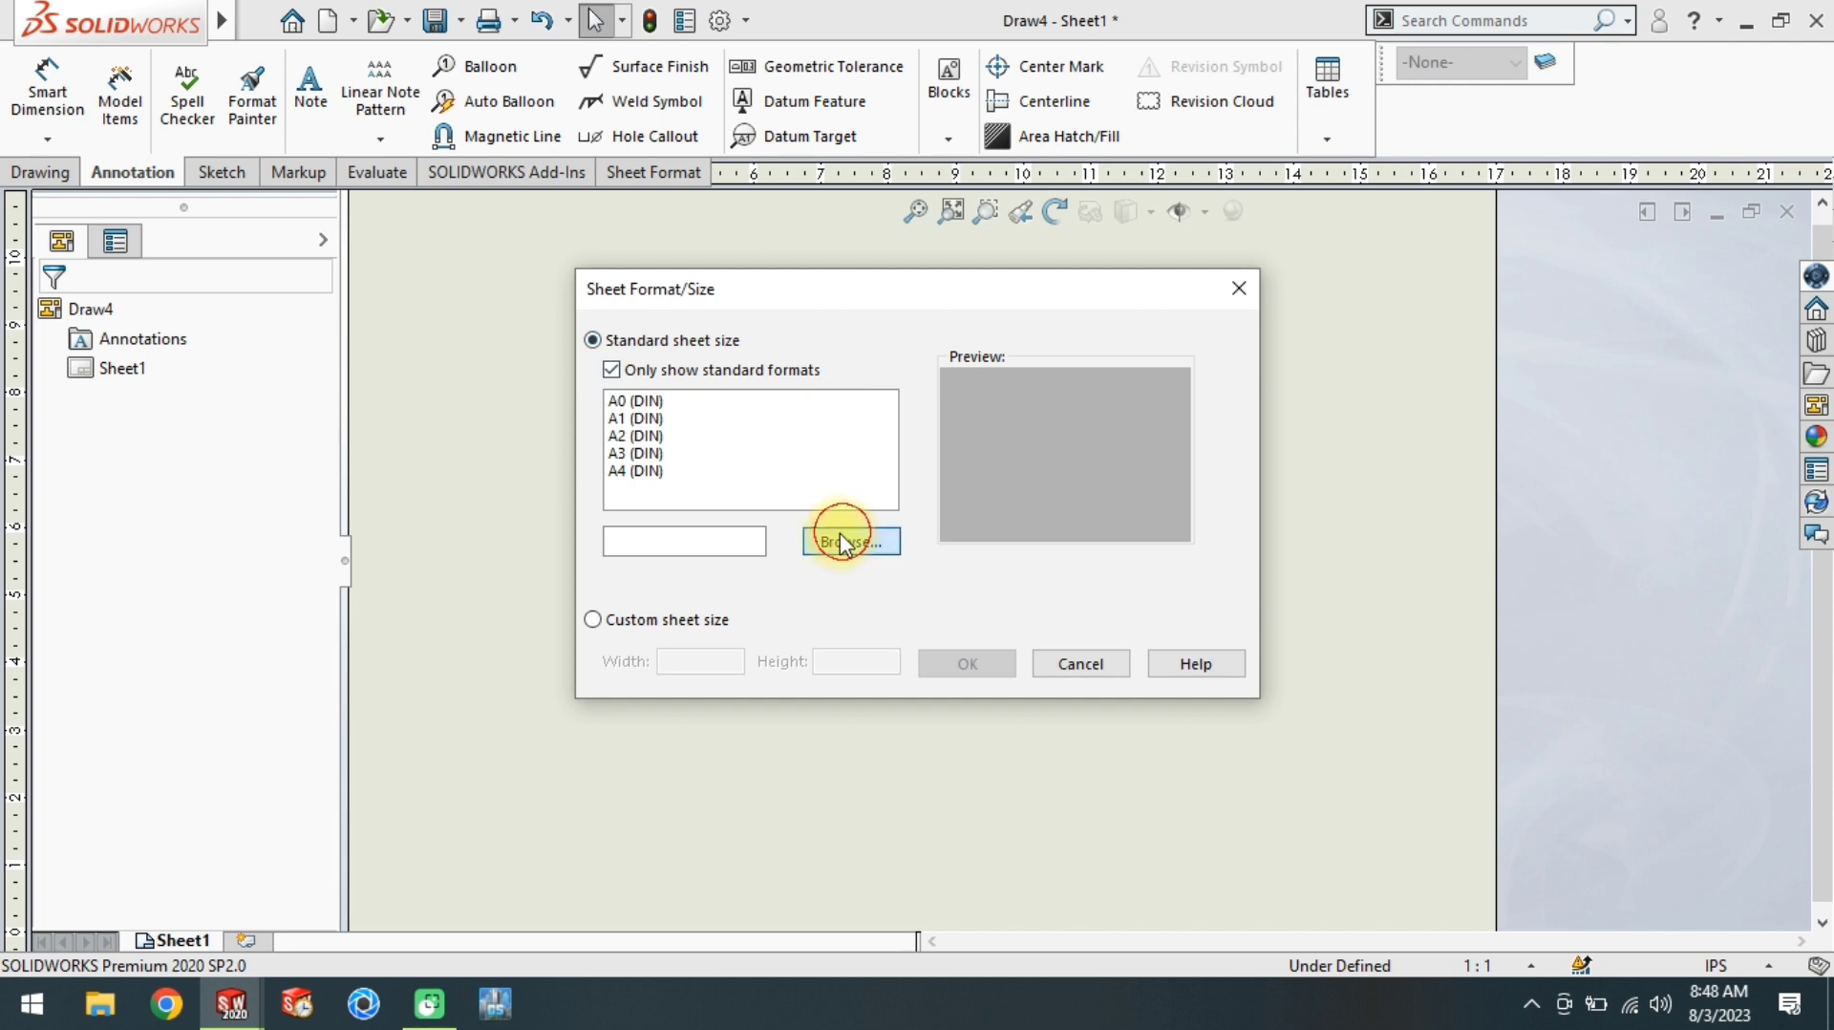
type("a4 210,297 YT.slddrt")
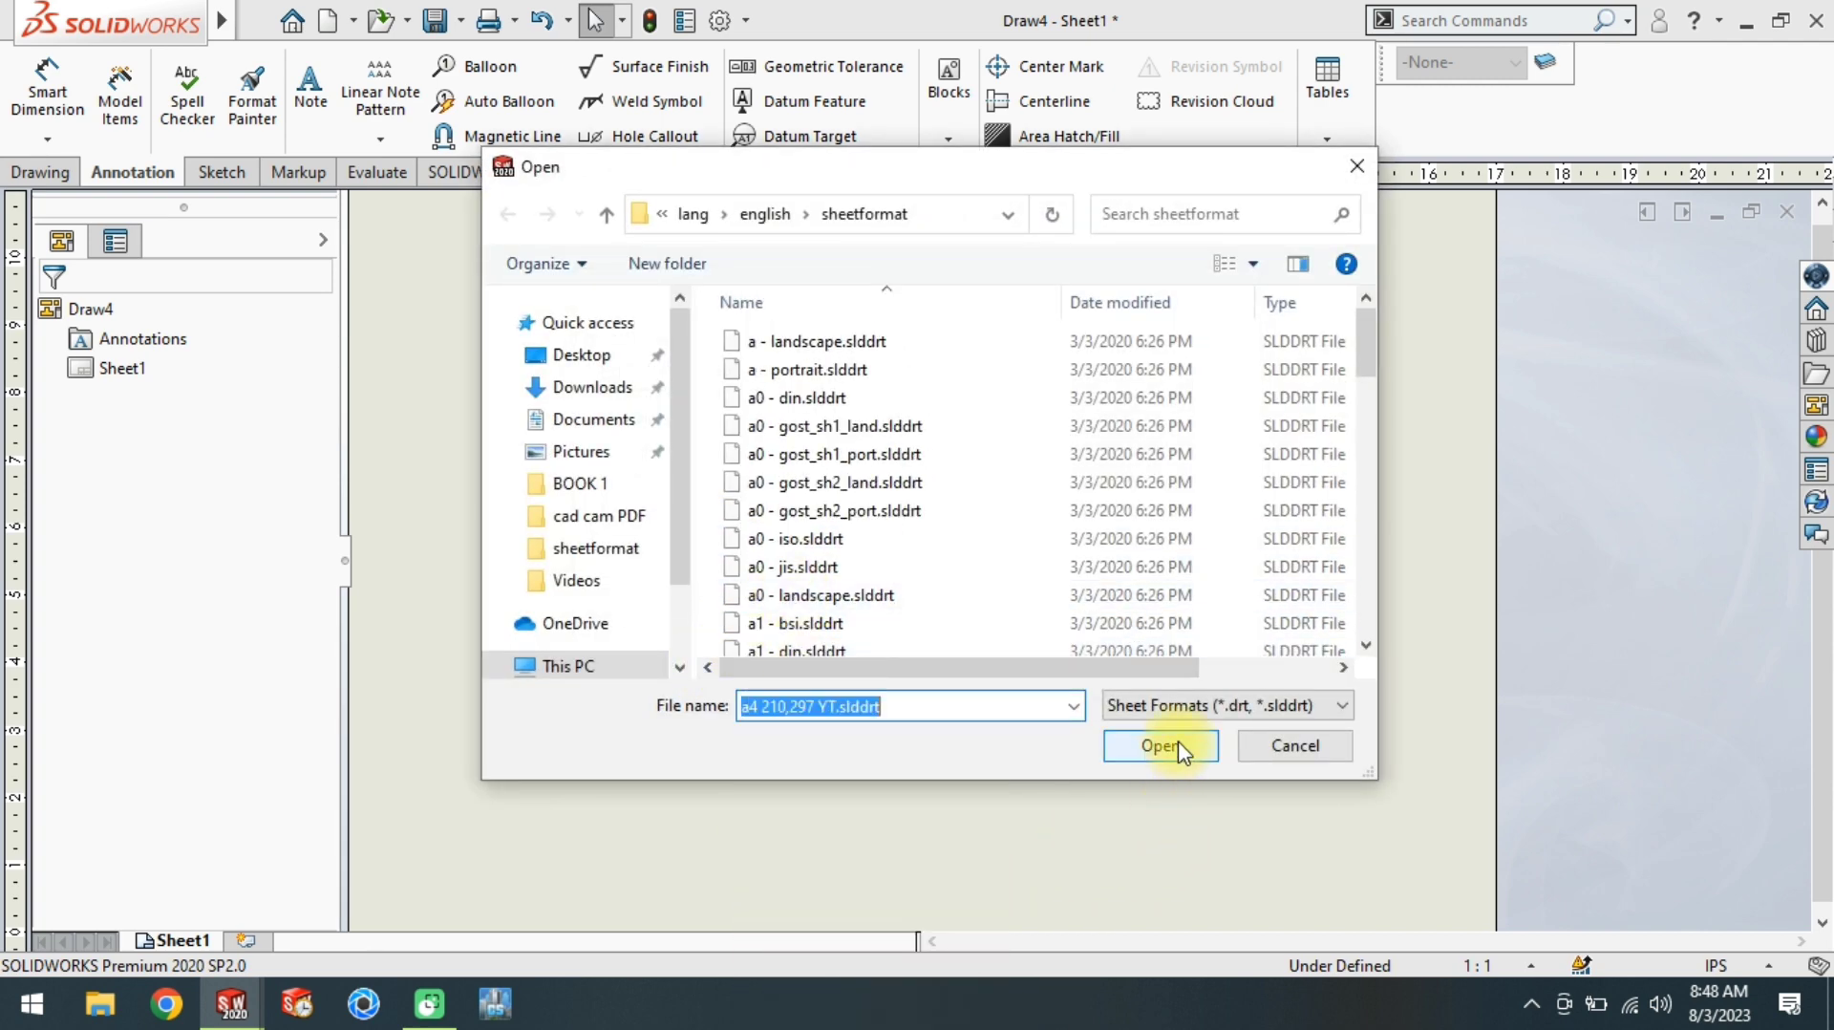
left_click(1161, 745)
left_click(967, 666)
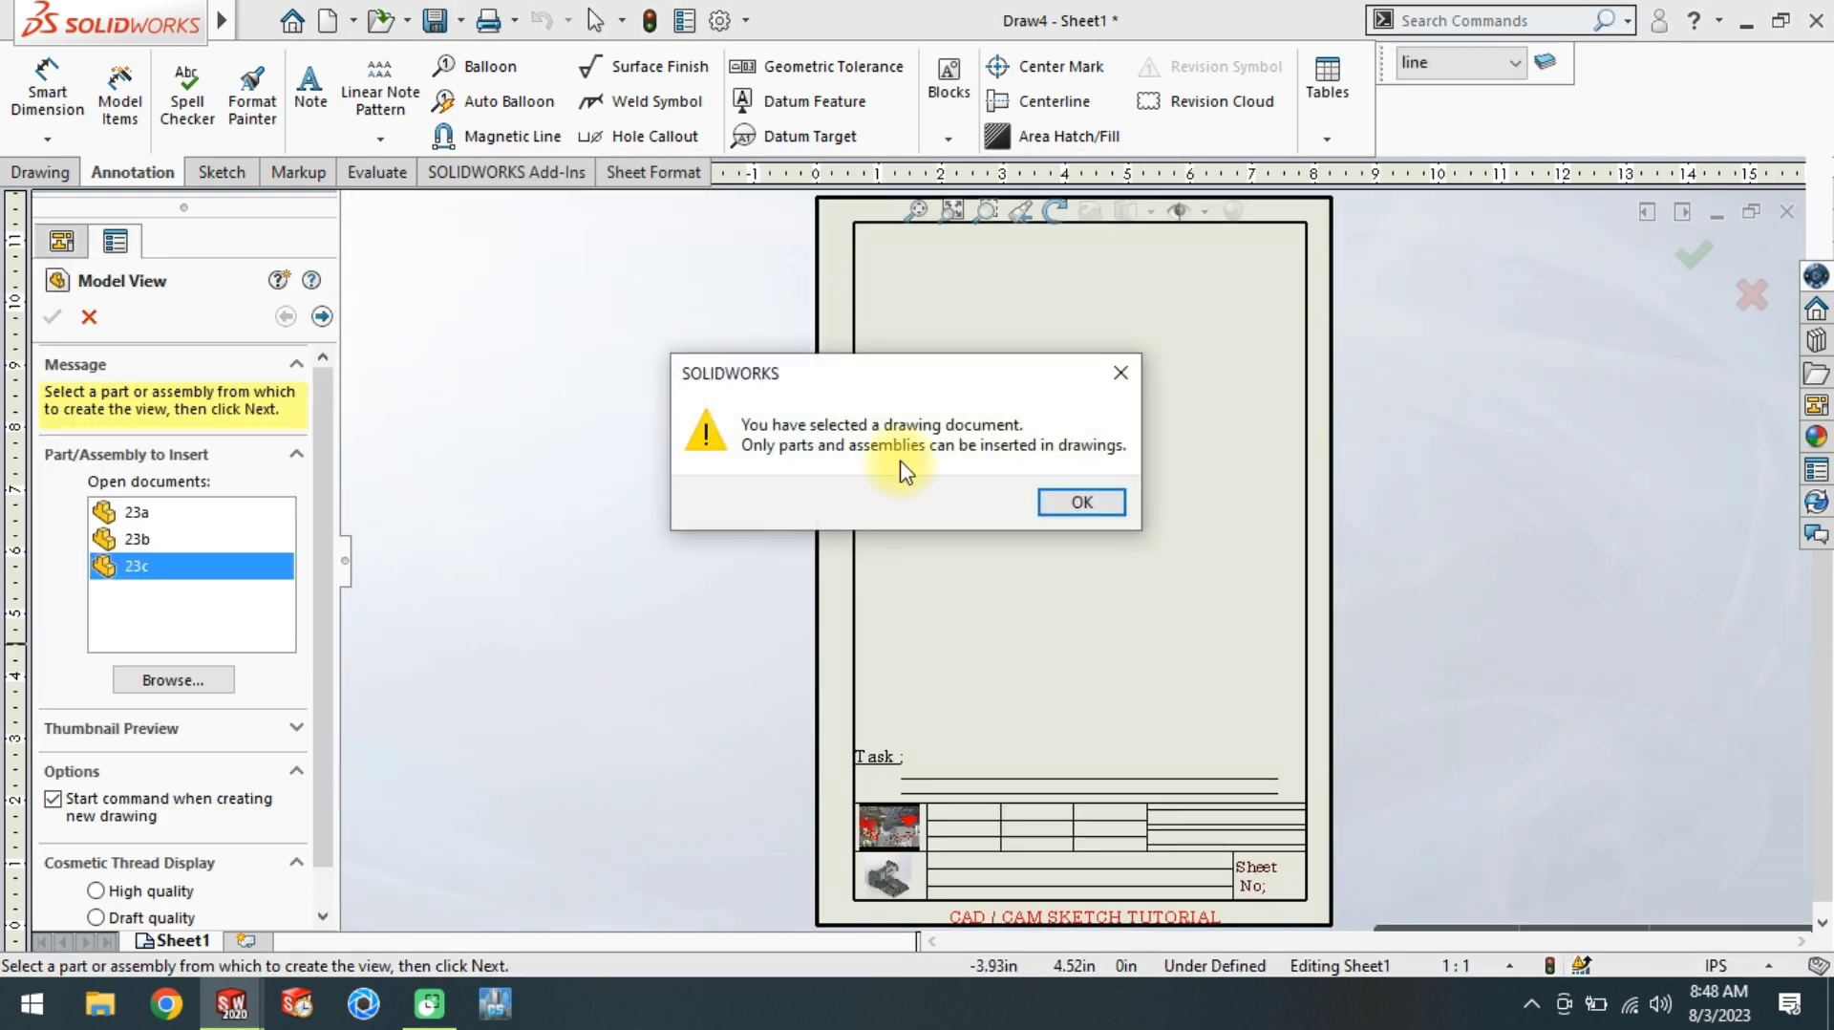
Step: Skip the Model View insertion and bring up the View Palette's part list
left_click(1108, 372)
left_click(88, 316)
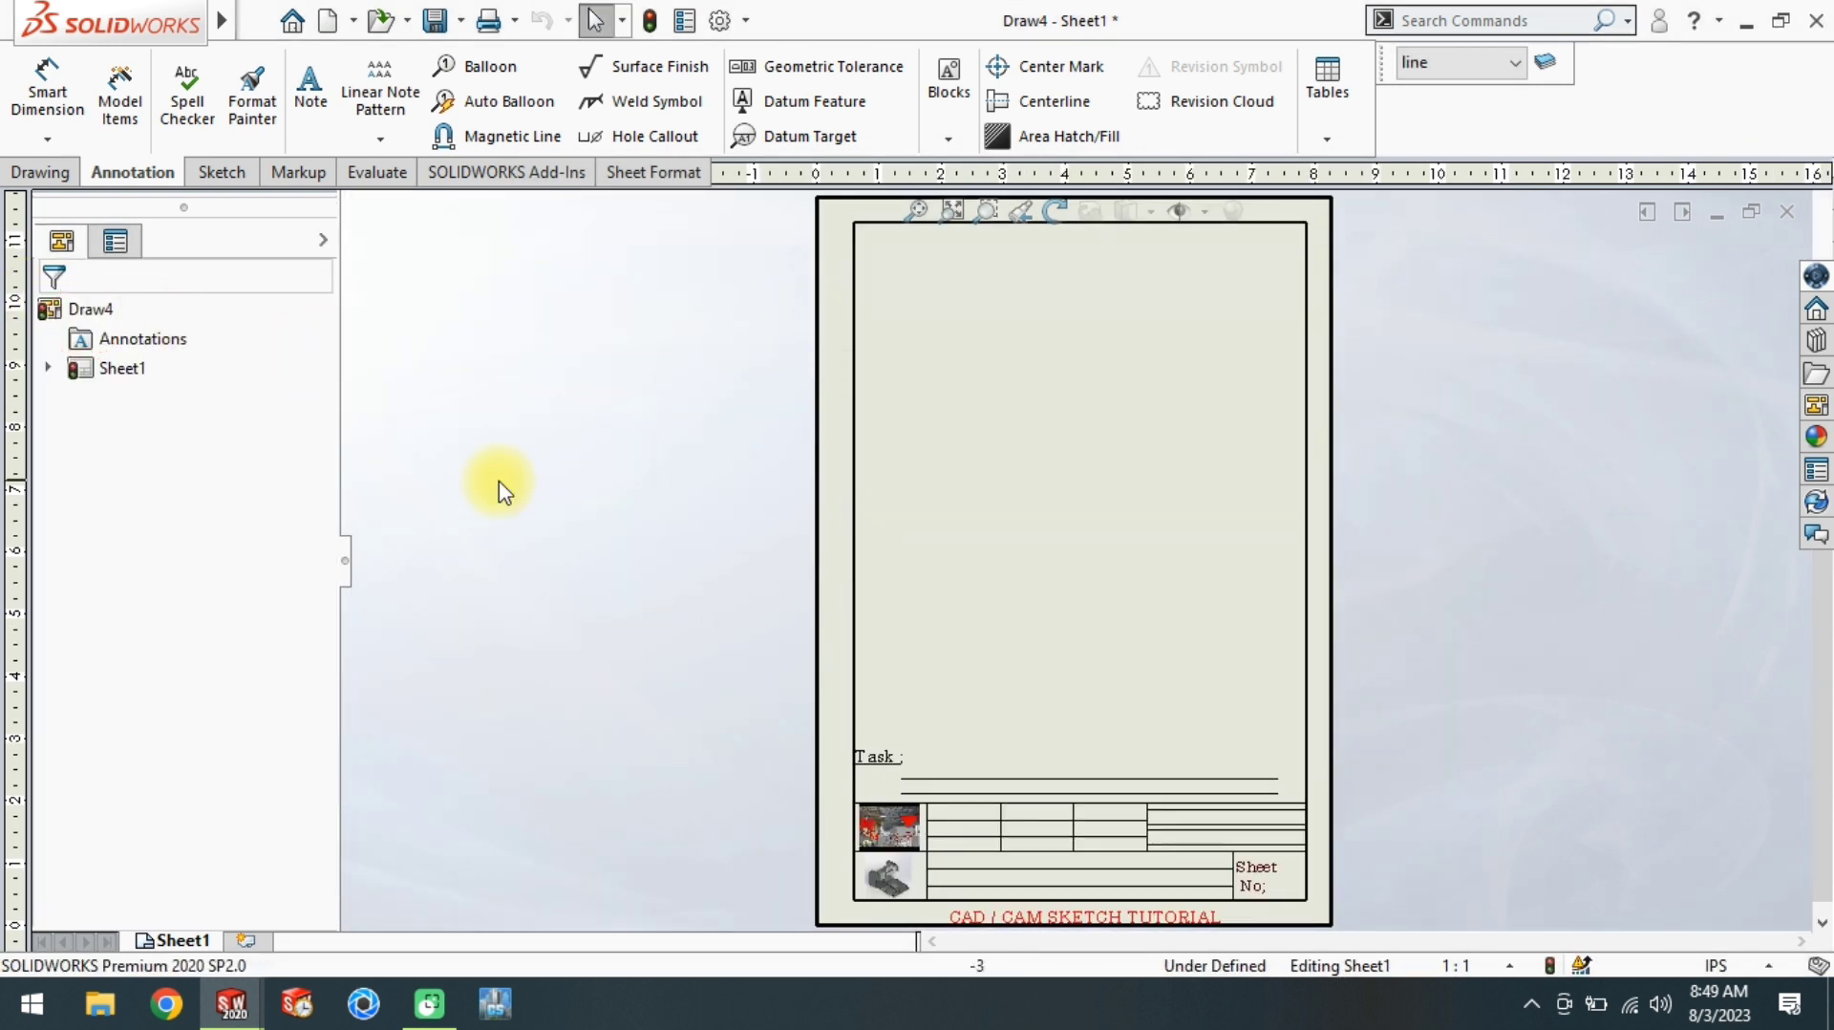
left_click(1816, 431)
left_click(1557, 206)
Step: Place part 23a's front view near the top of the sheet and start a custom scale
left_click(1458, 266)
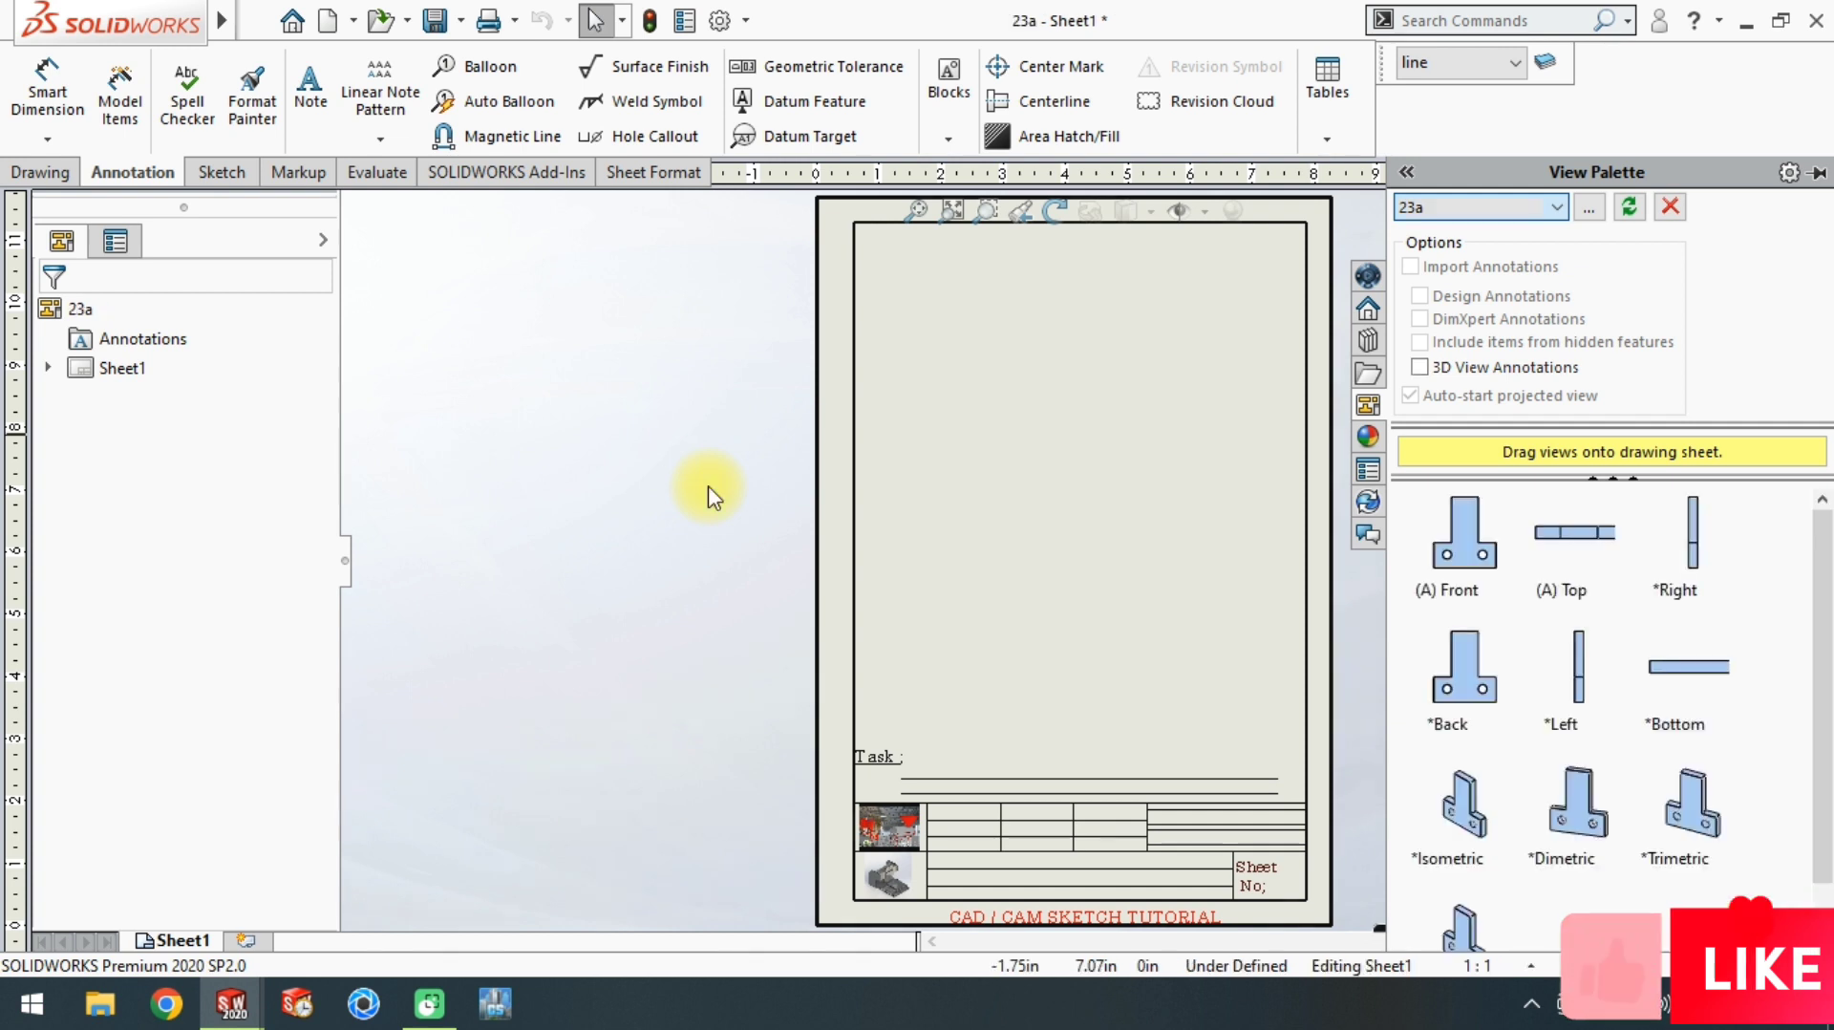
mouse_move(1490, 530)
left_mouse_down()
mouse_move(946, 346)
mouse_move(964, 369)
left_mouse_up()
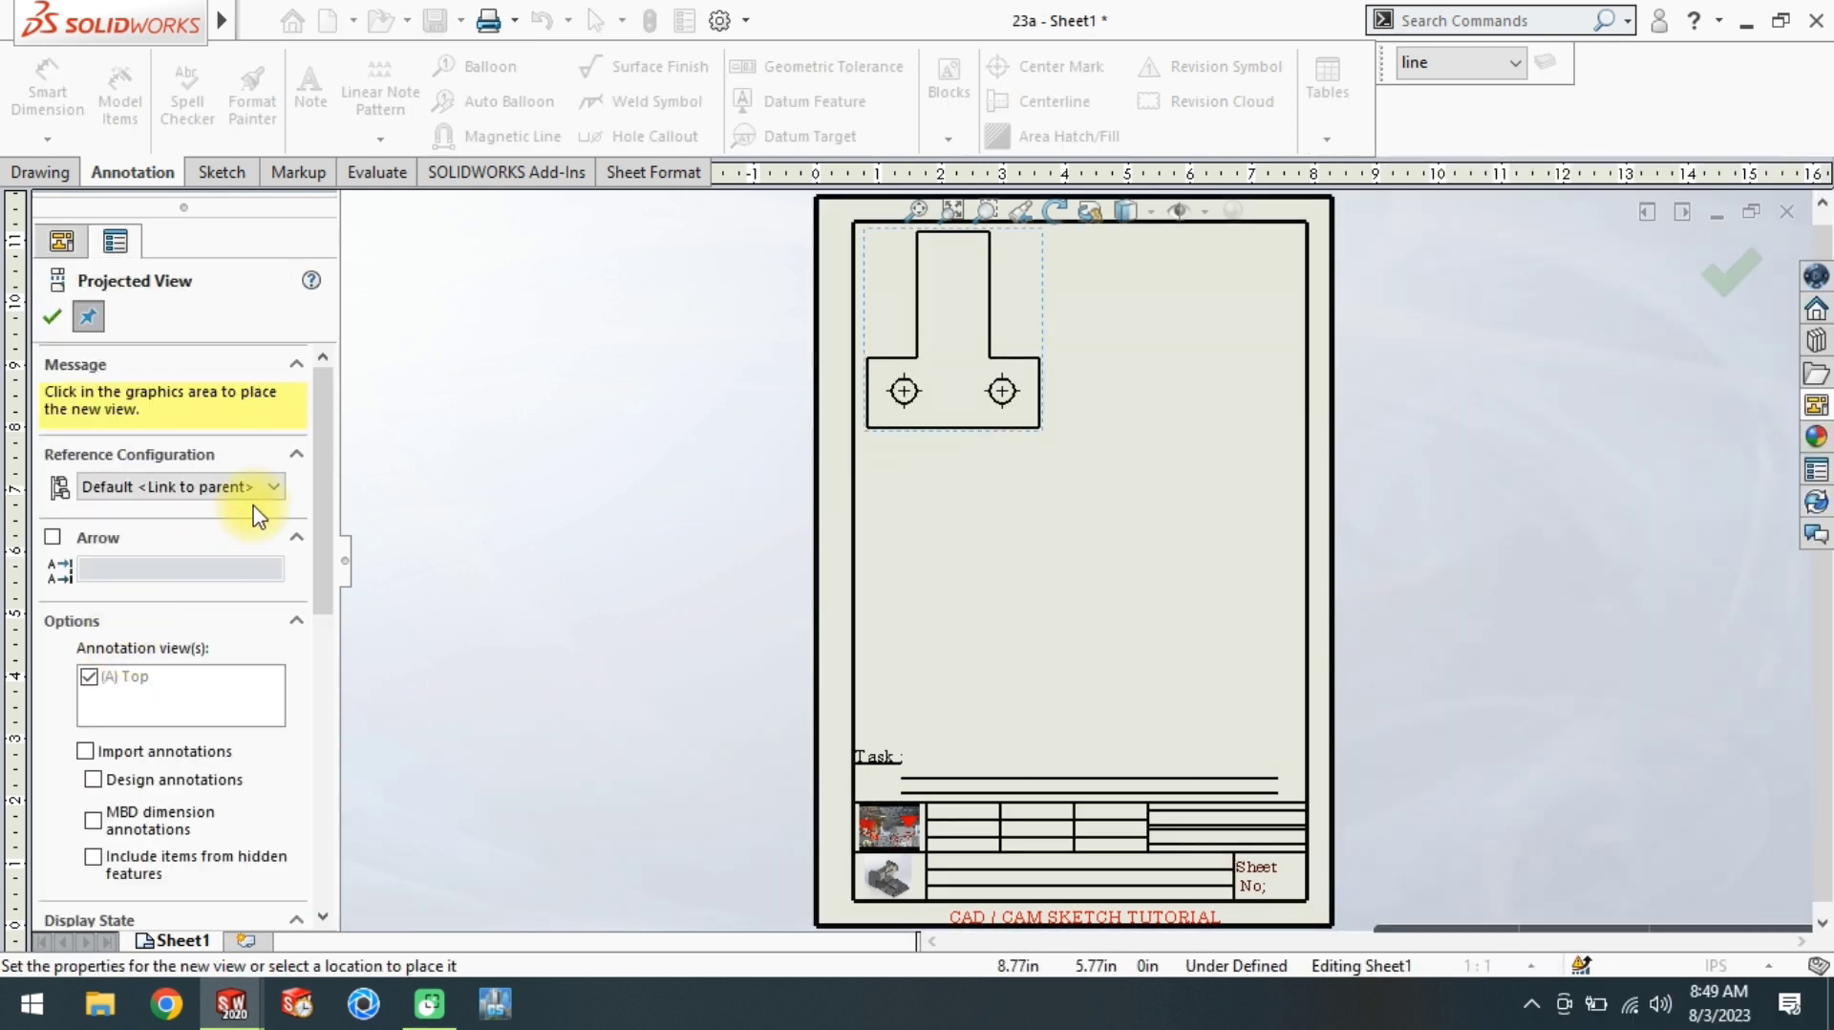
scroll(287, 506, "down", 5)
scroll(287, 506, "down", 5)
left_click(86, 623)
left_click(139, 651)
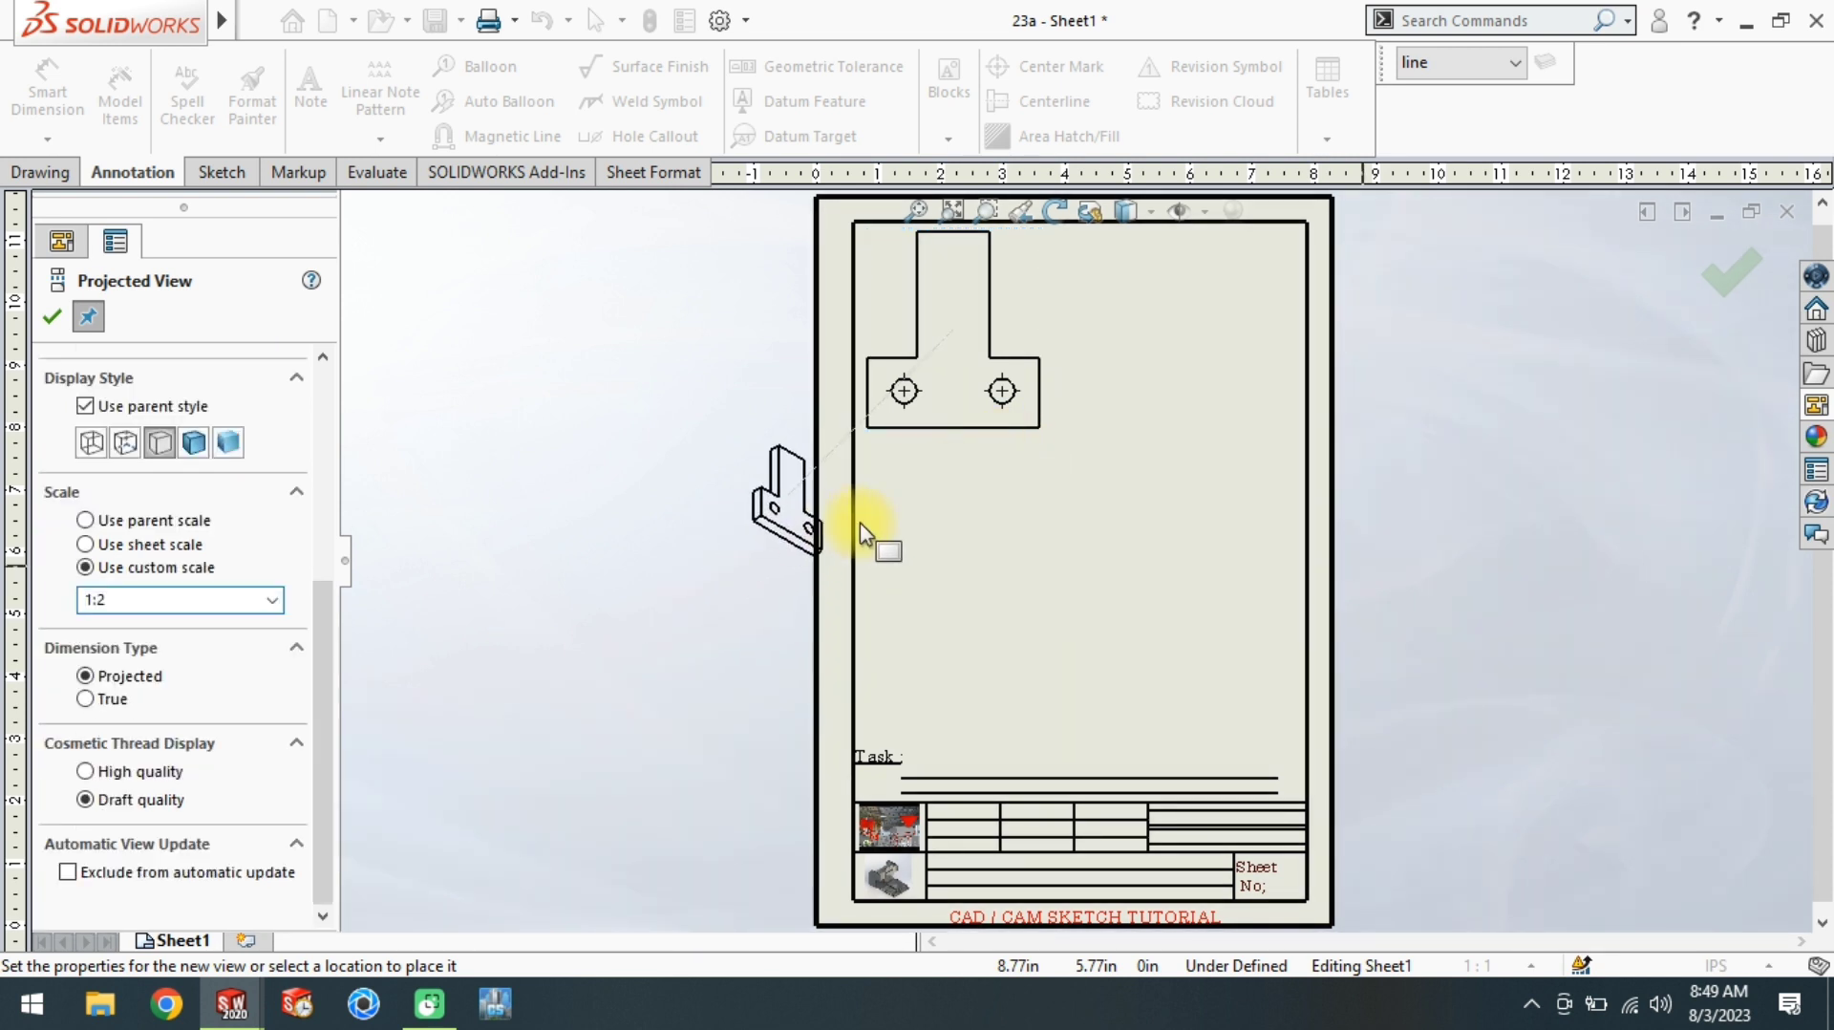
Step: Give the 23a front view a custom 1:1.5 scale and nudge it up
left_click(52, 316)
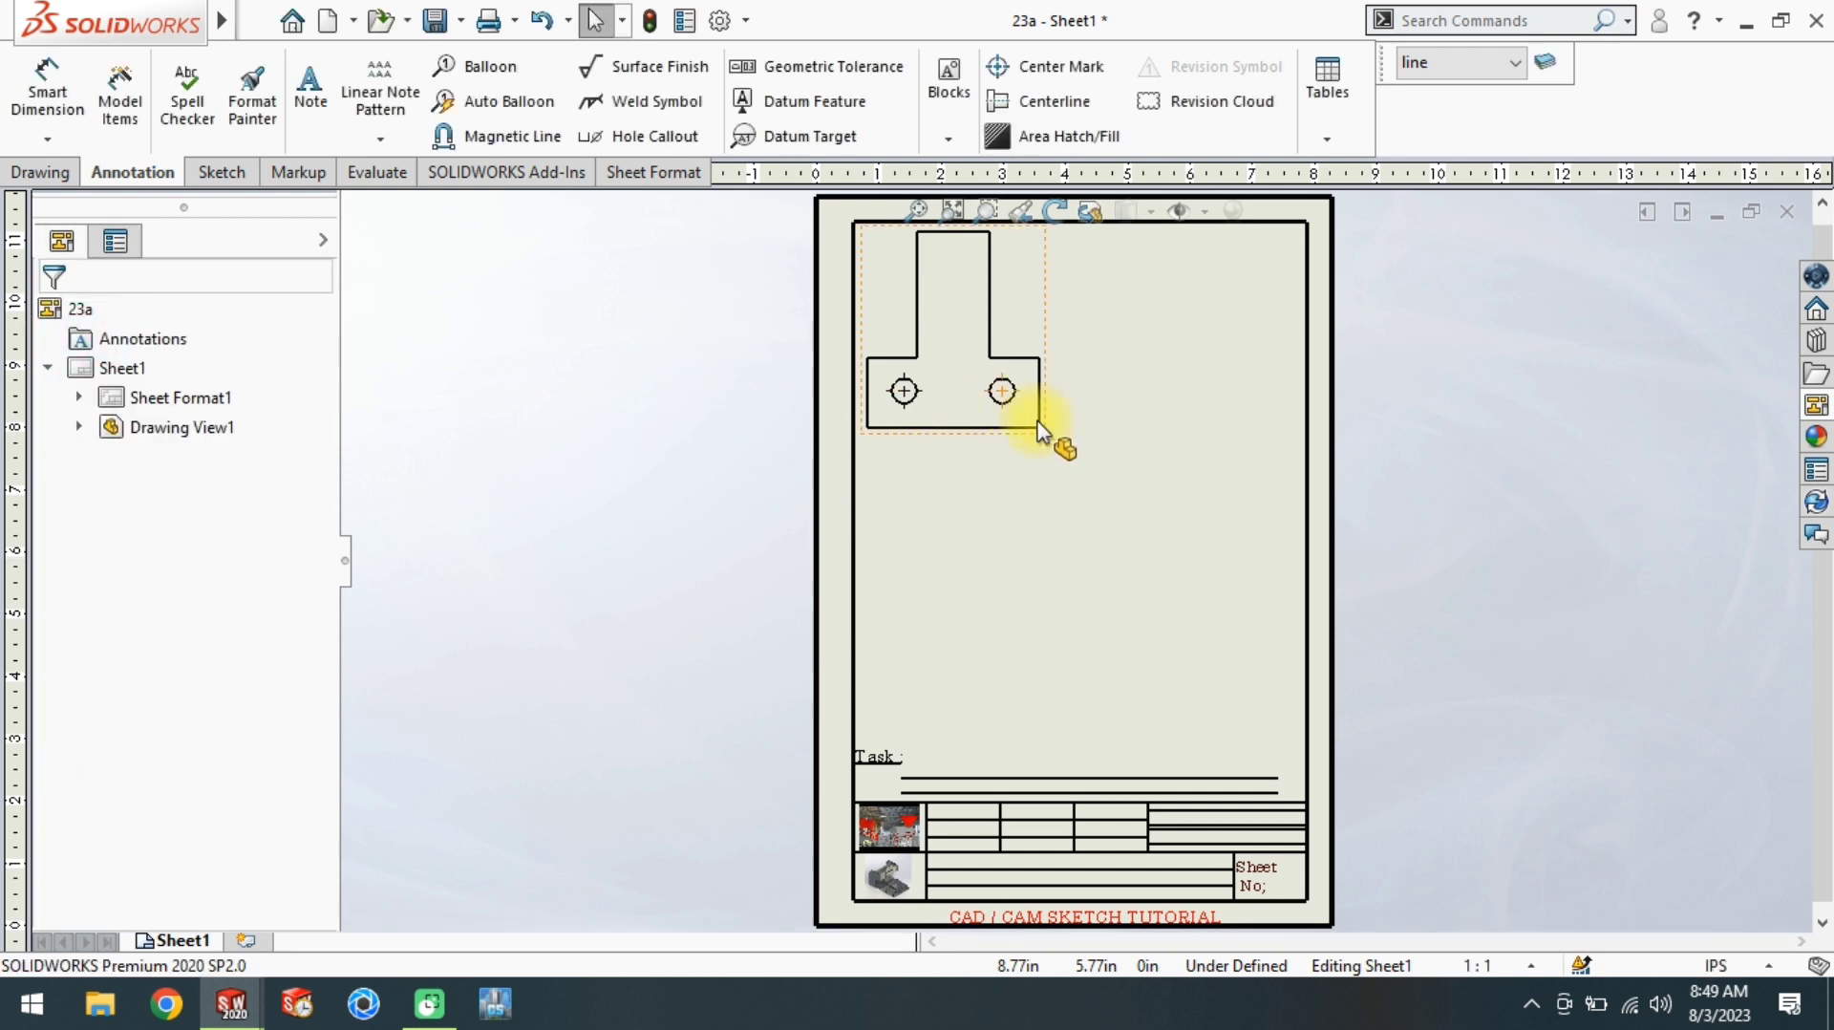
left_click(998, 351)
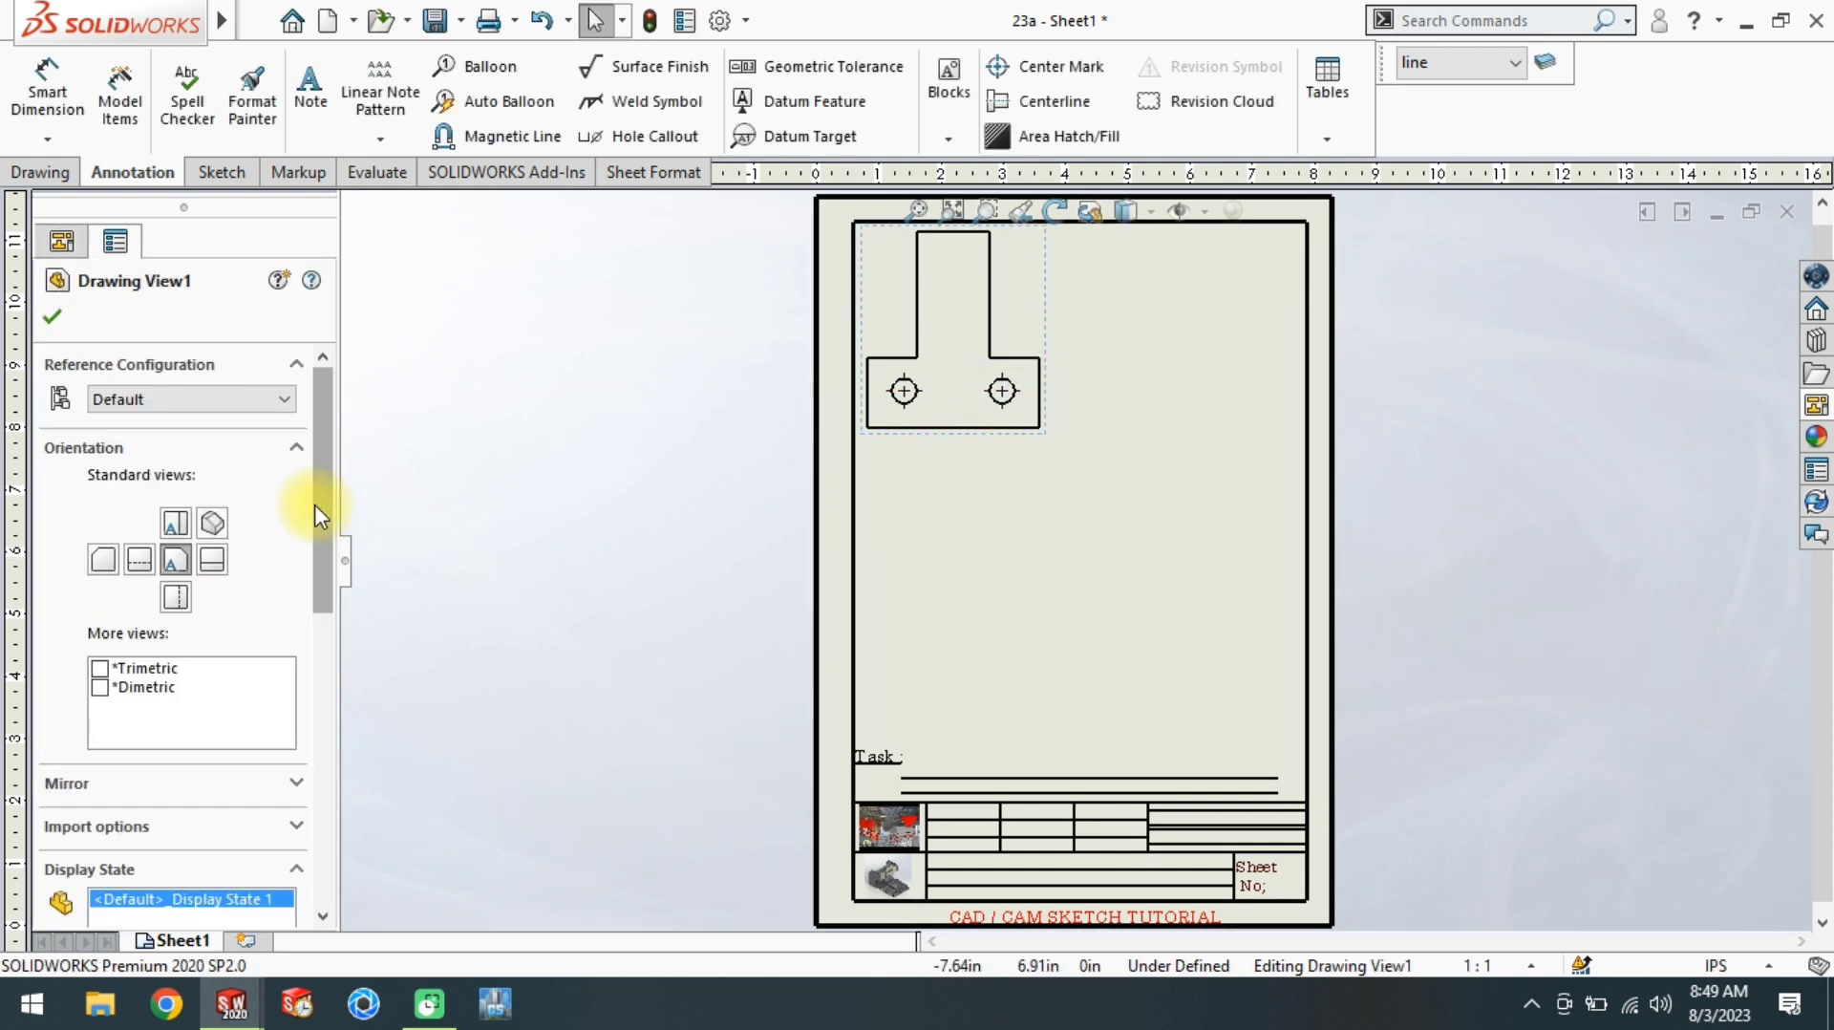
scroll(313, 505, "down", 3)
scroll(317, 608, "down", 5)
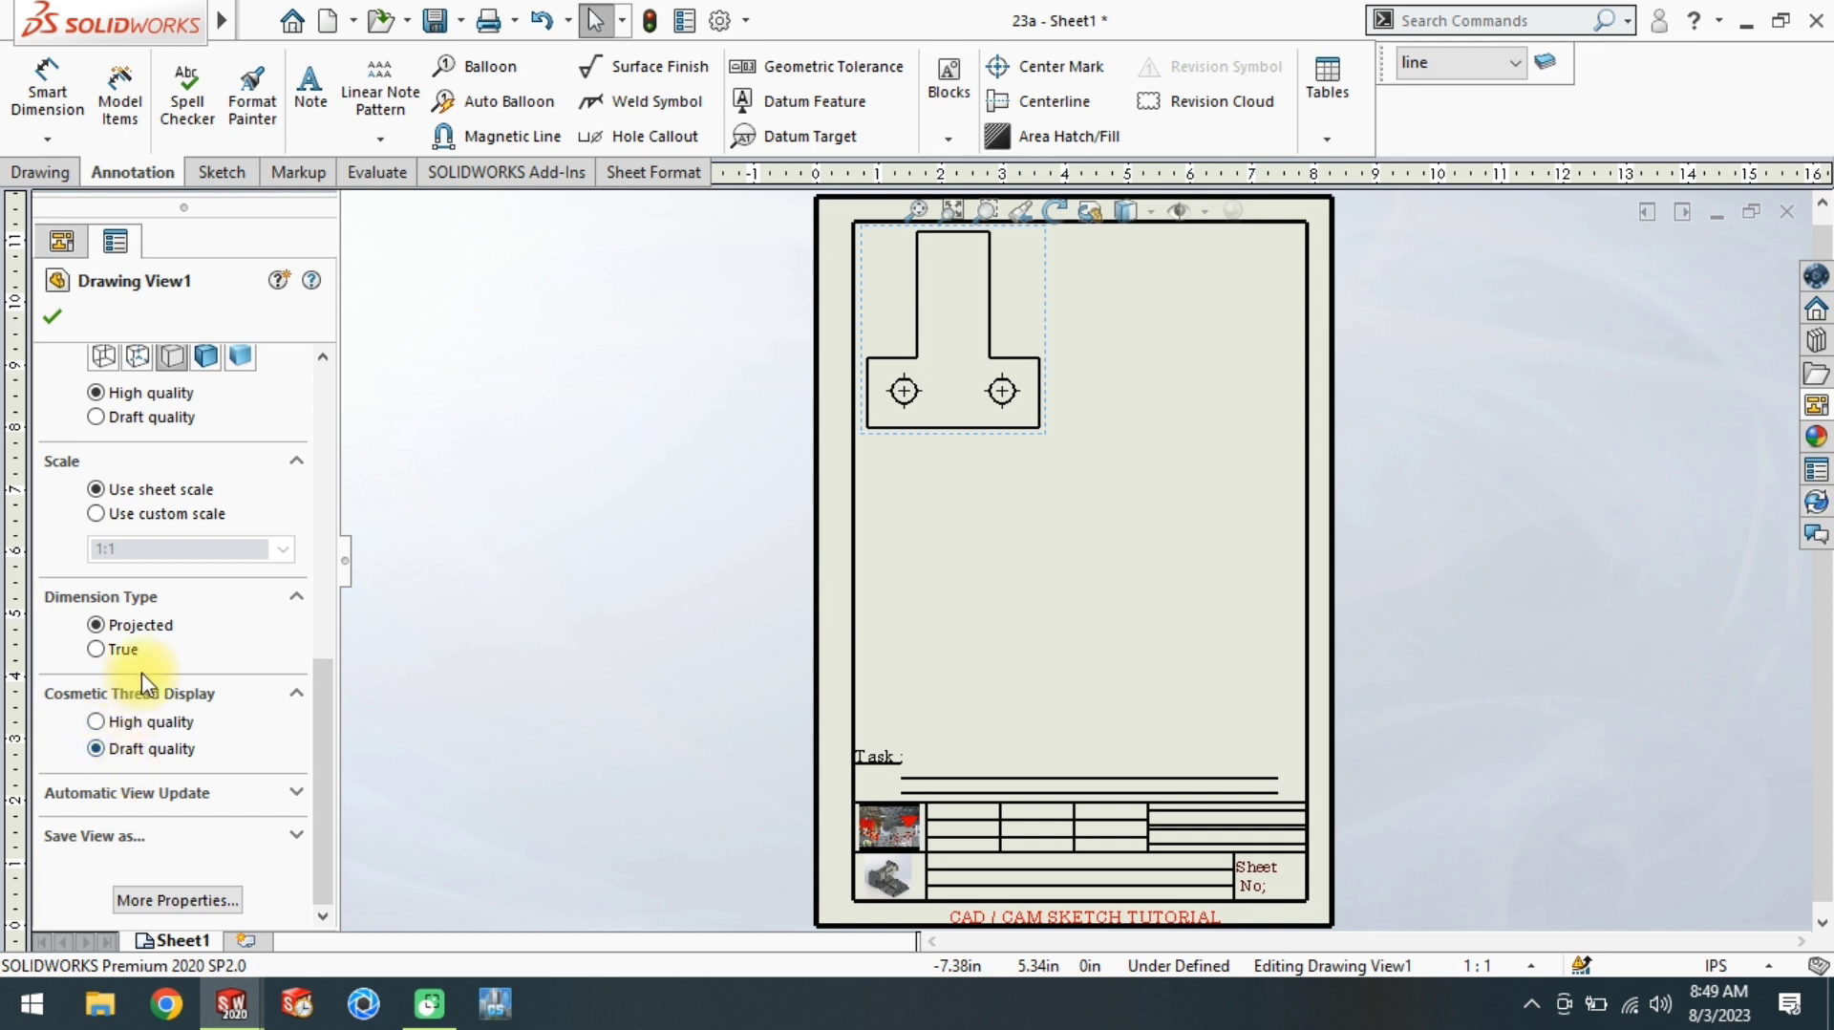
left_click(156, 558)
type("2")
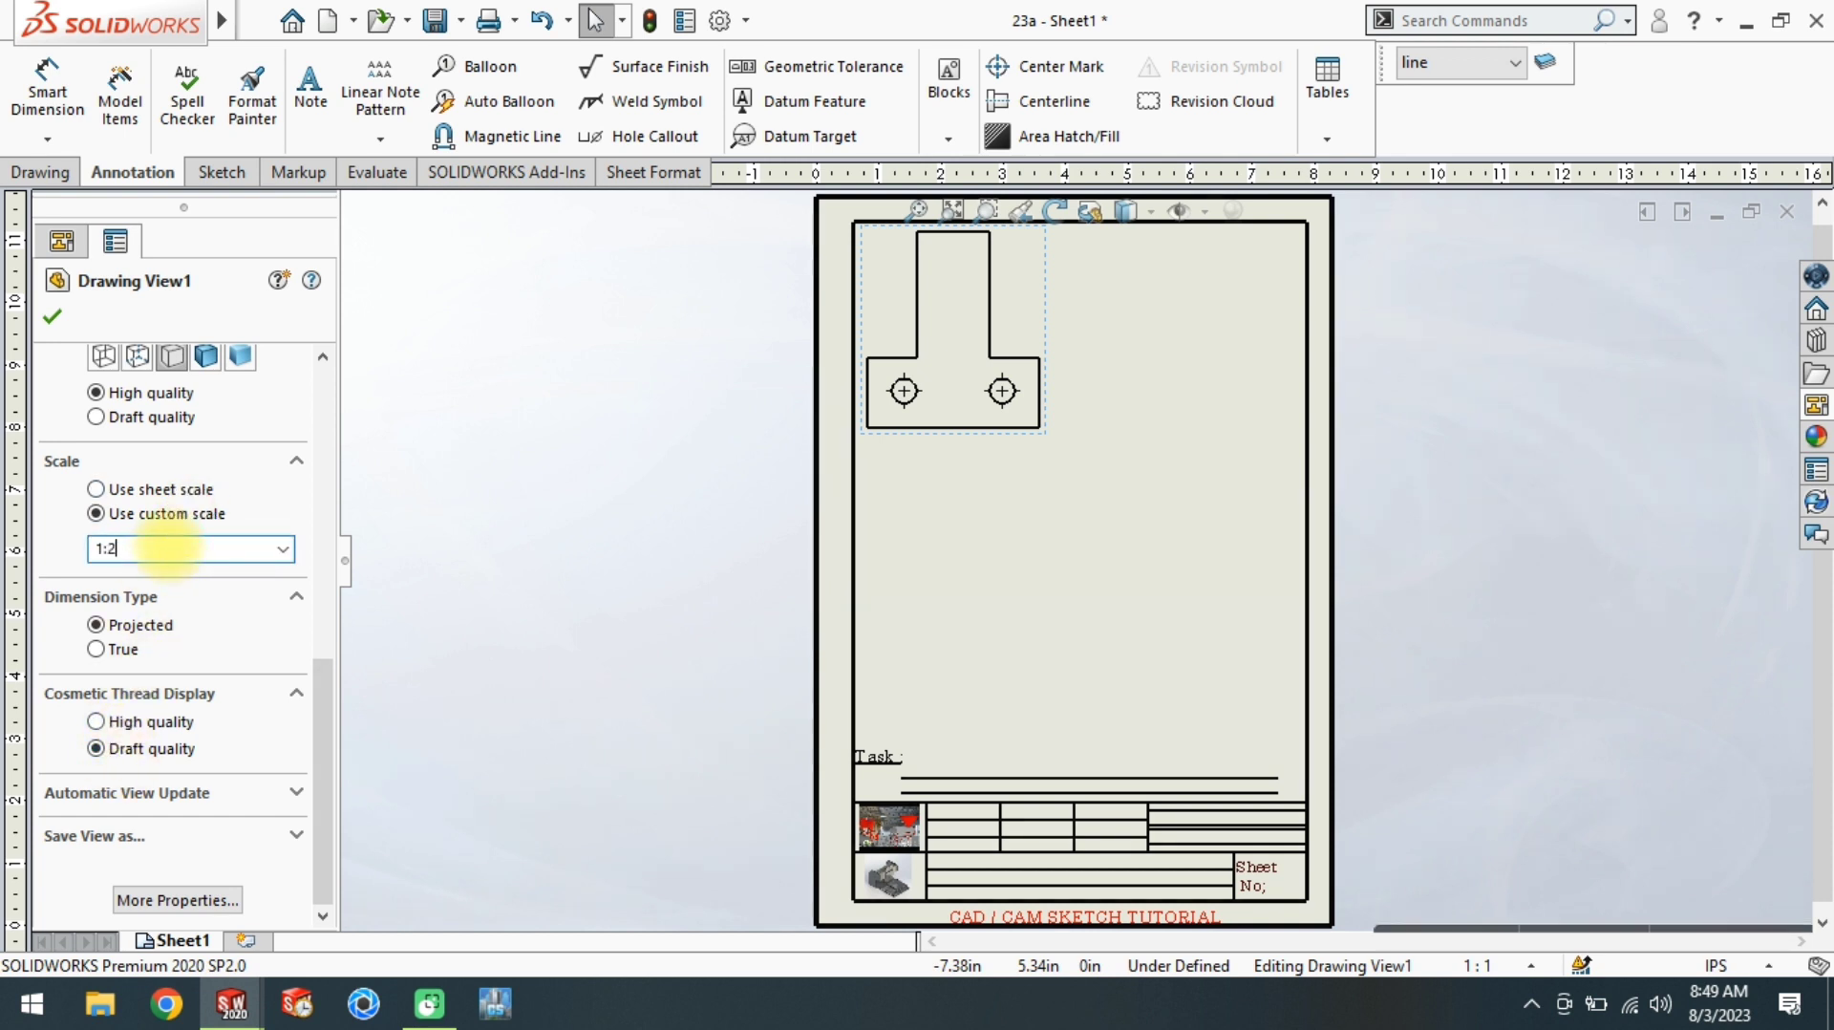
type("1.5")
key("Return")
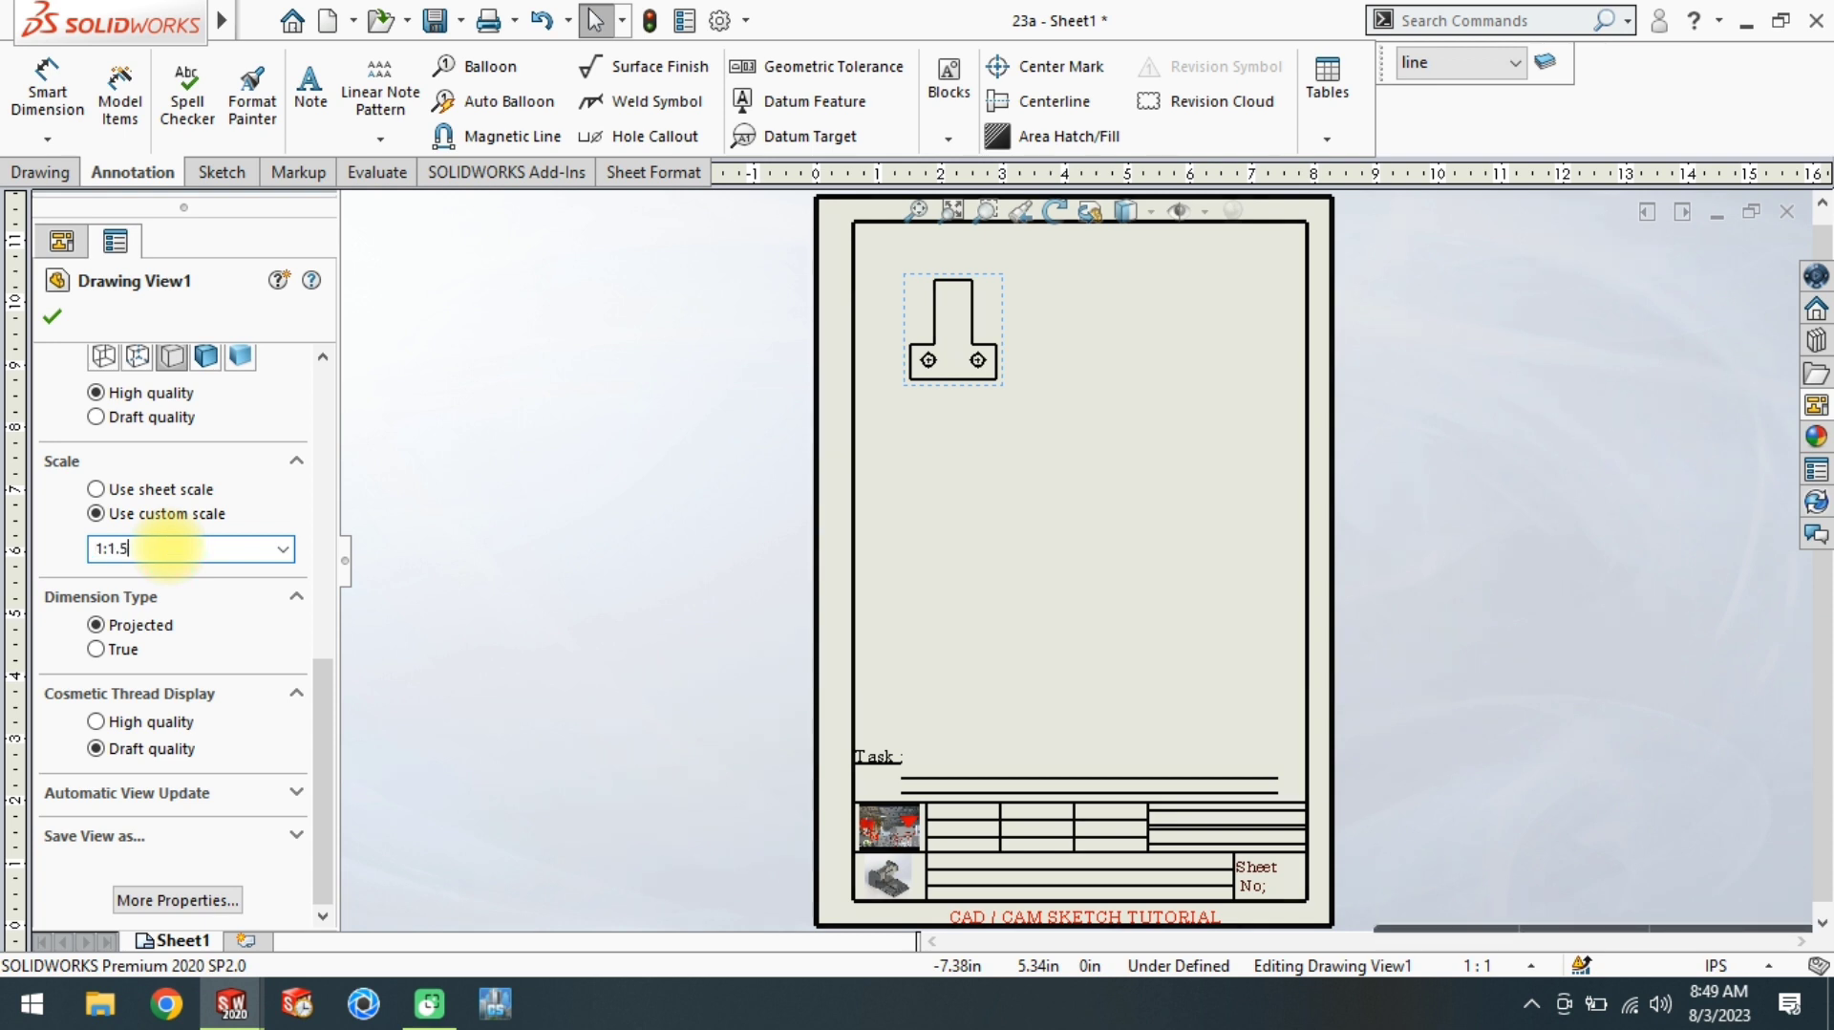
key("Return")
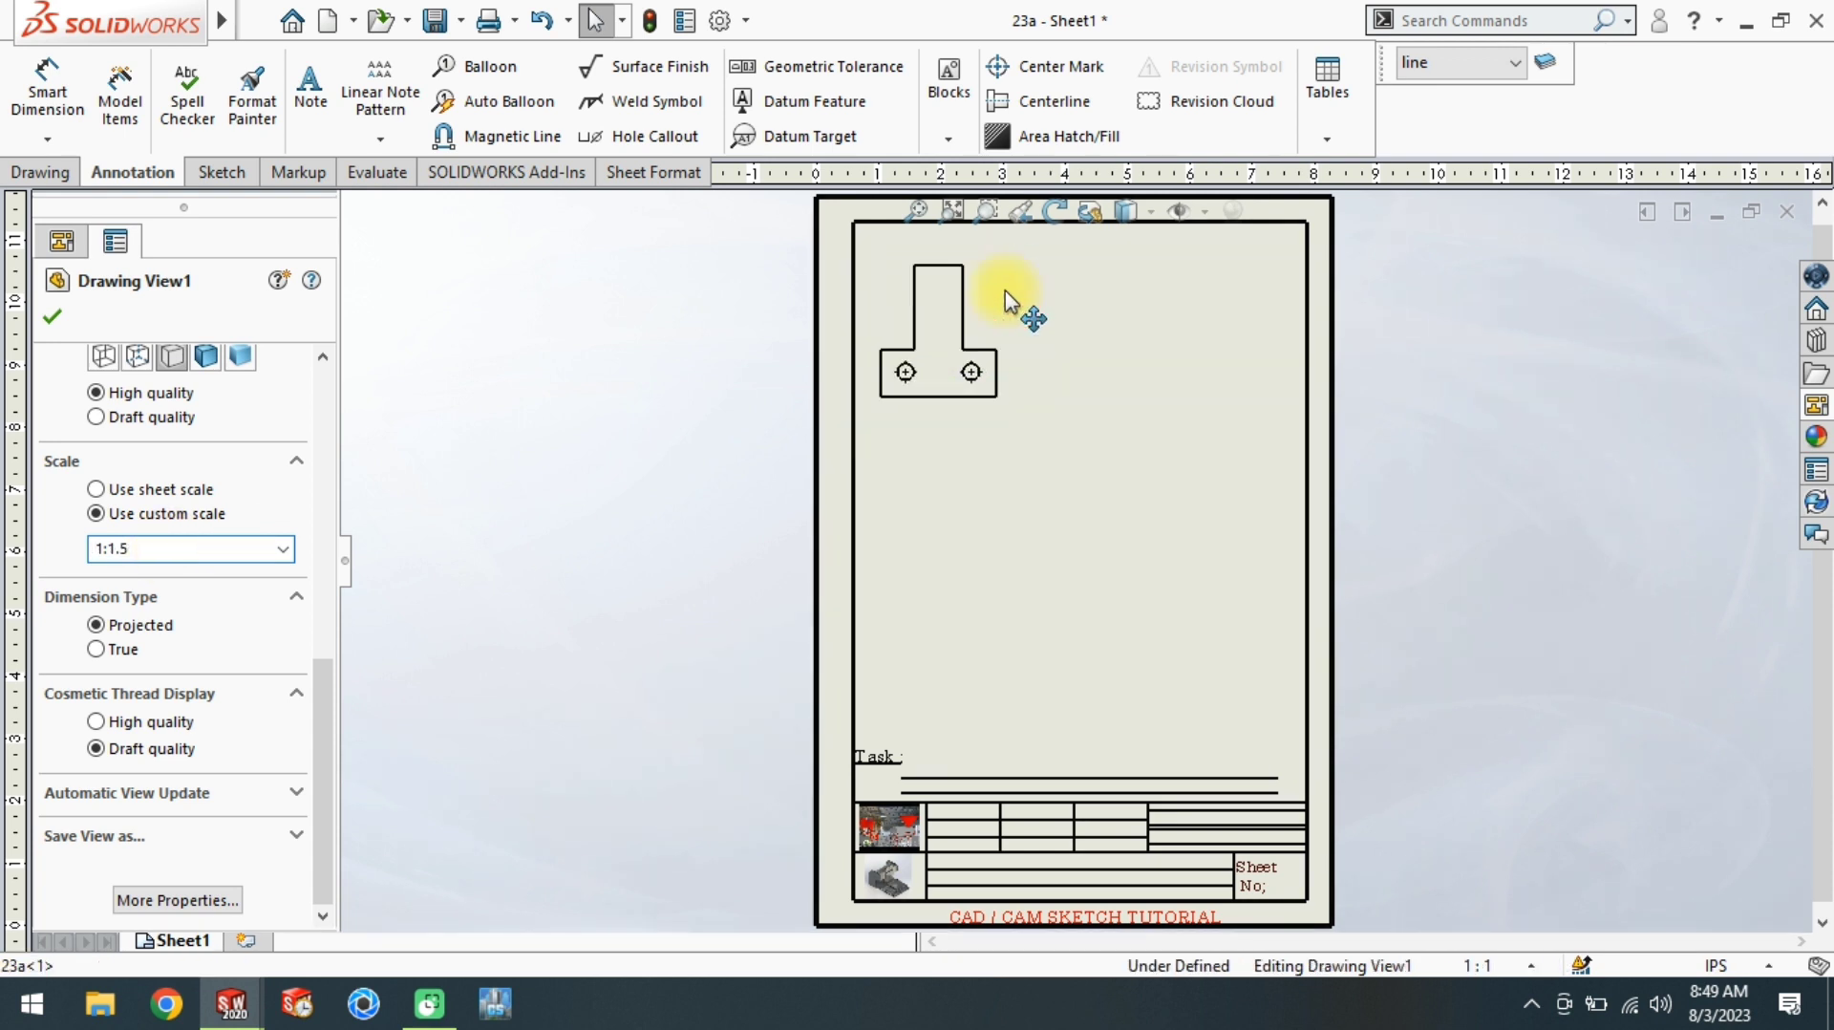
left_click_drag(1005, 290, 1002, 271)
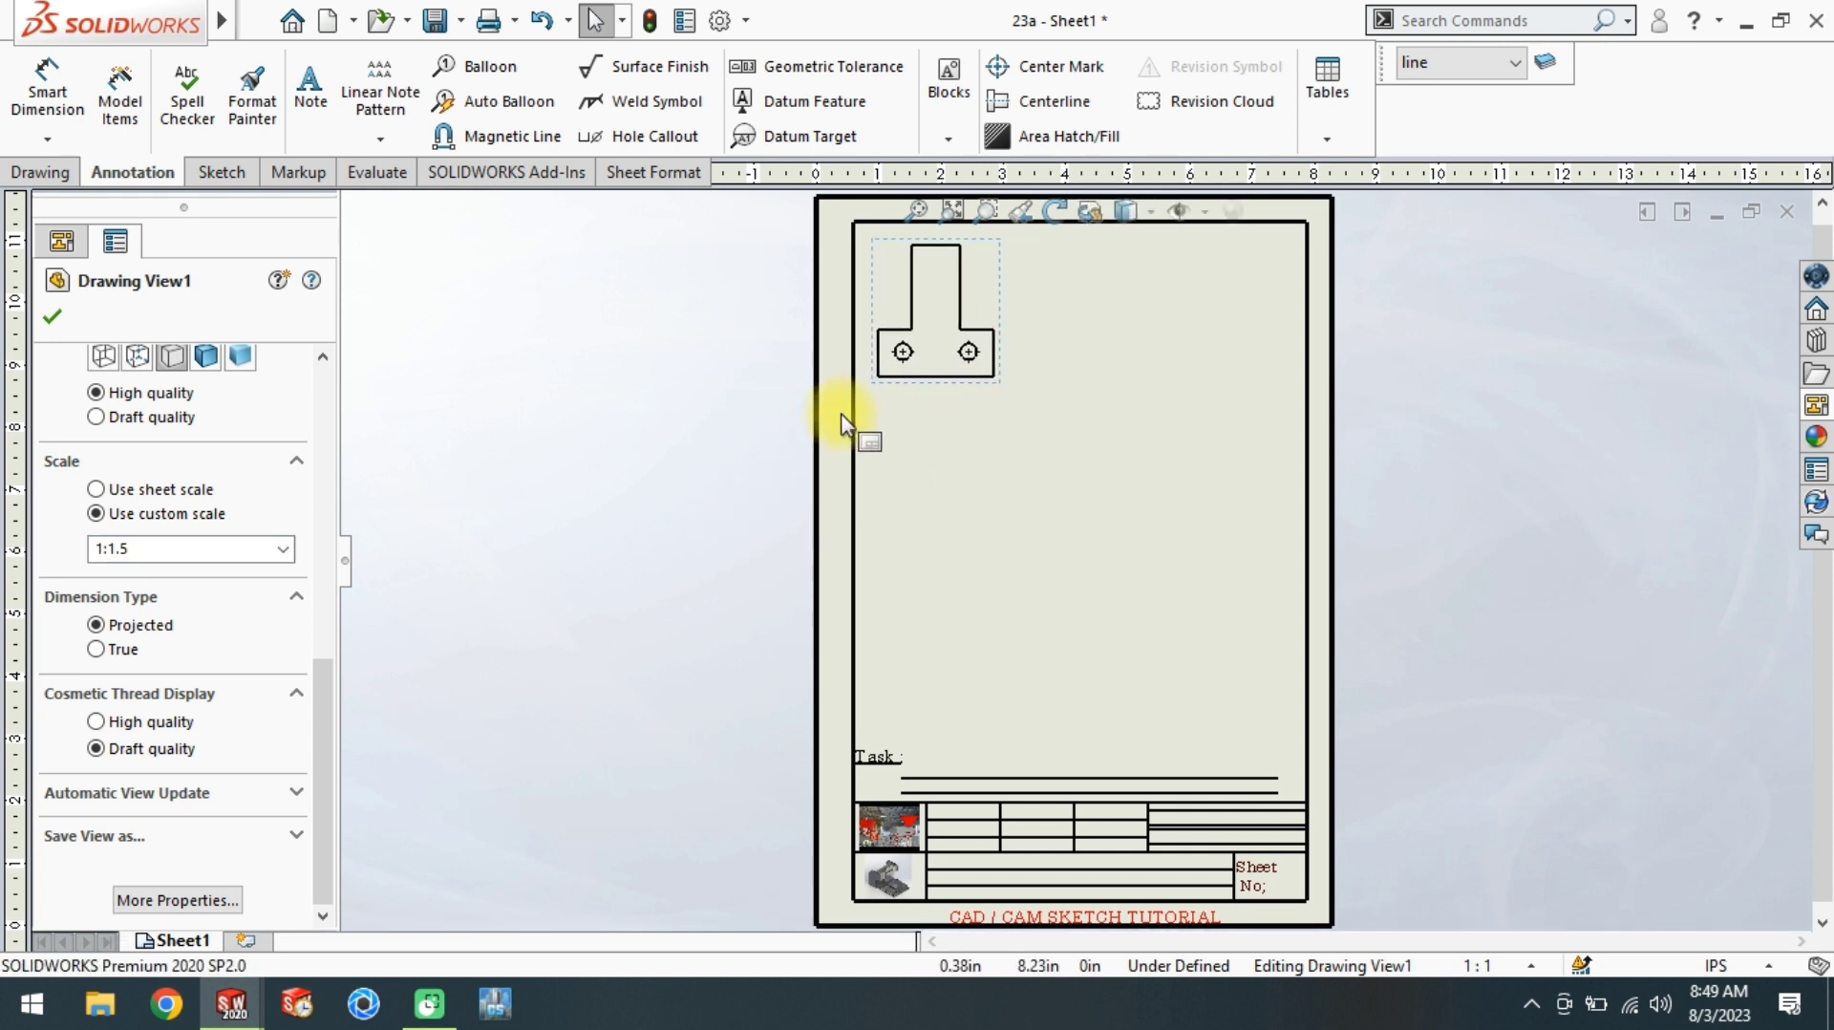
Step: Try shaded and isometric display on the 23a view, keeping the line display
scroll(844, 423, "down", 2)
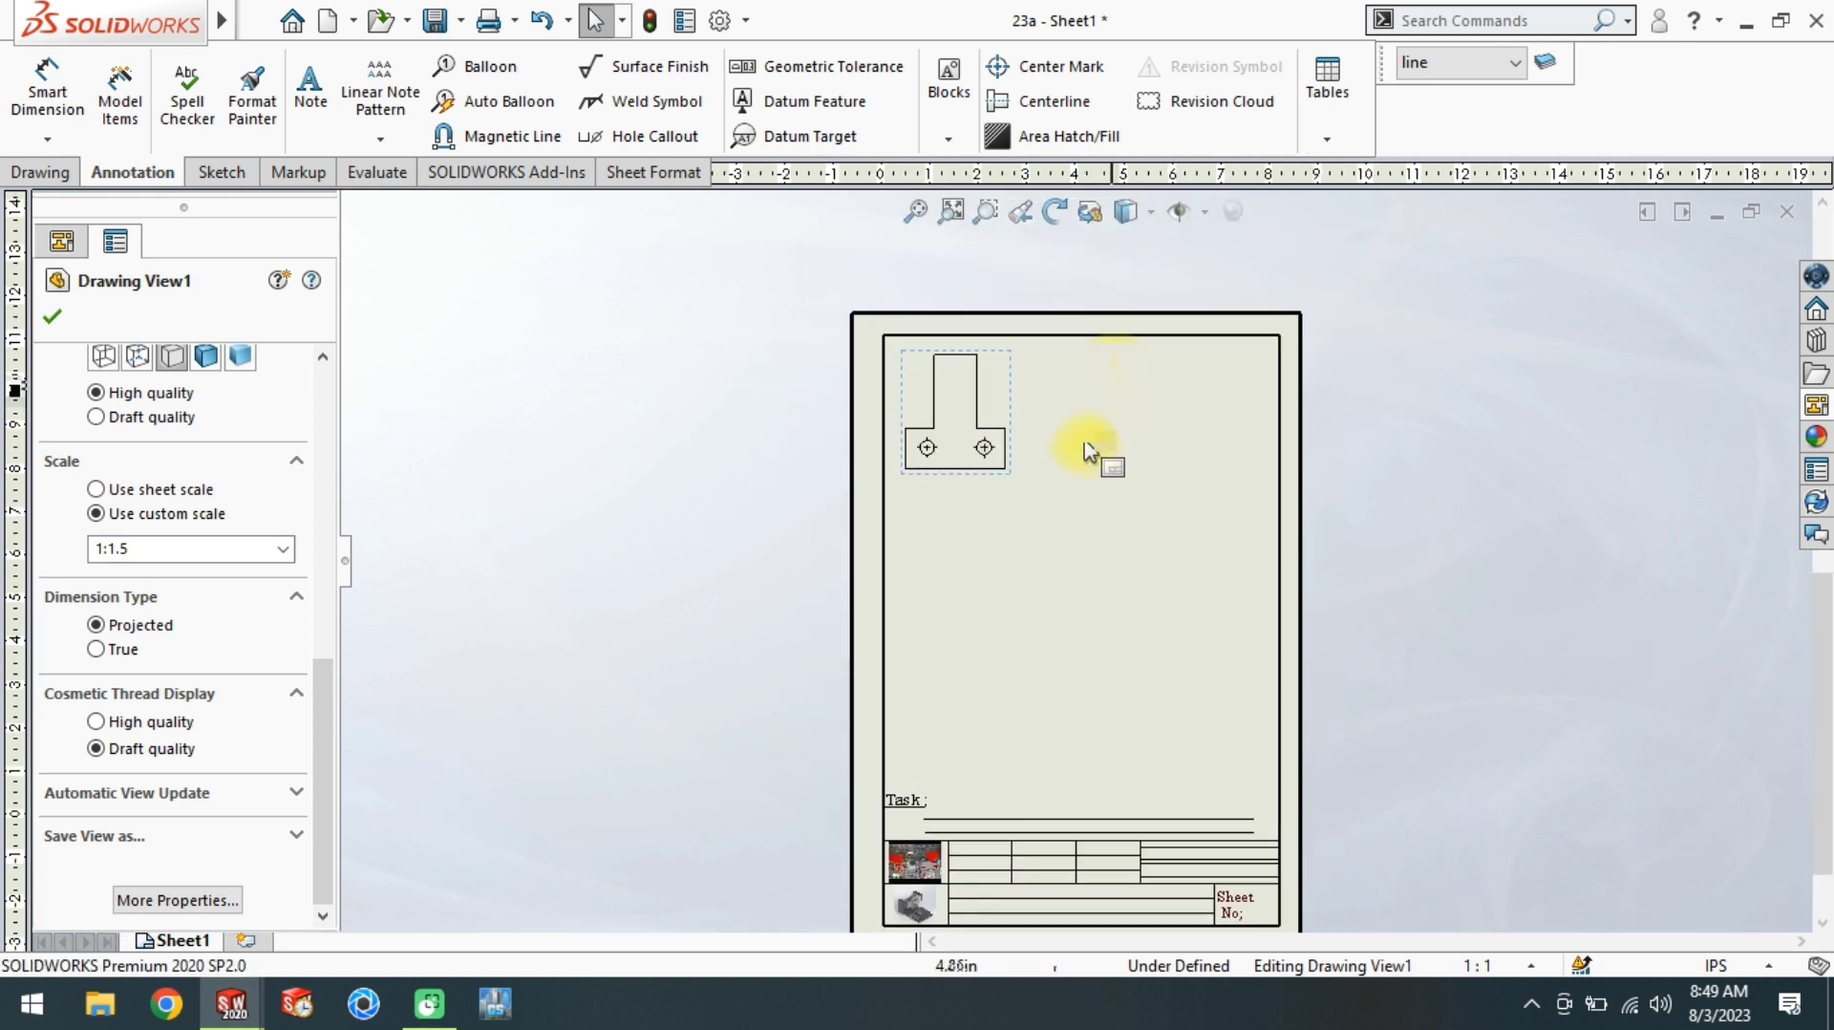
left_click(206, 357)
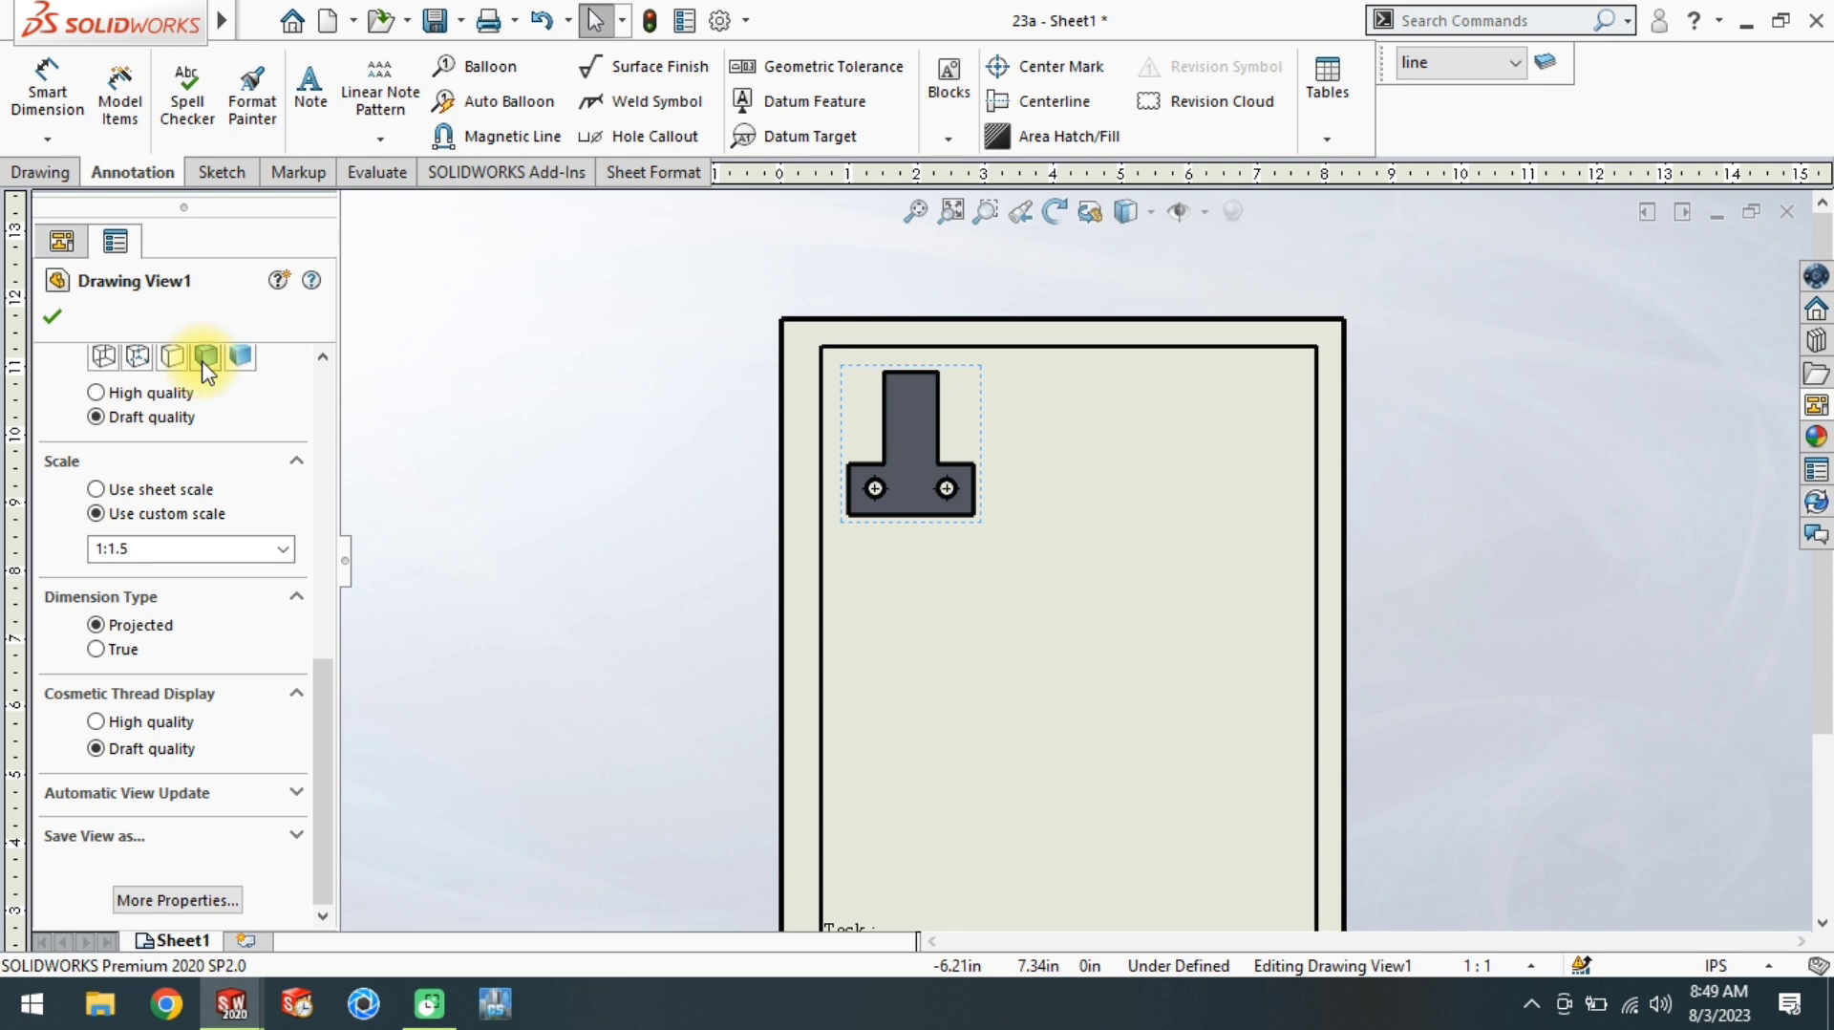
left_click(139, 358)
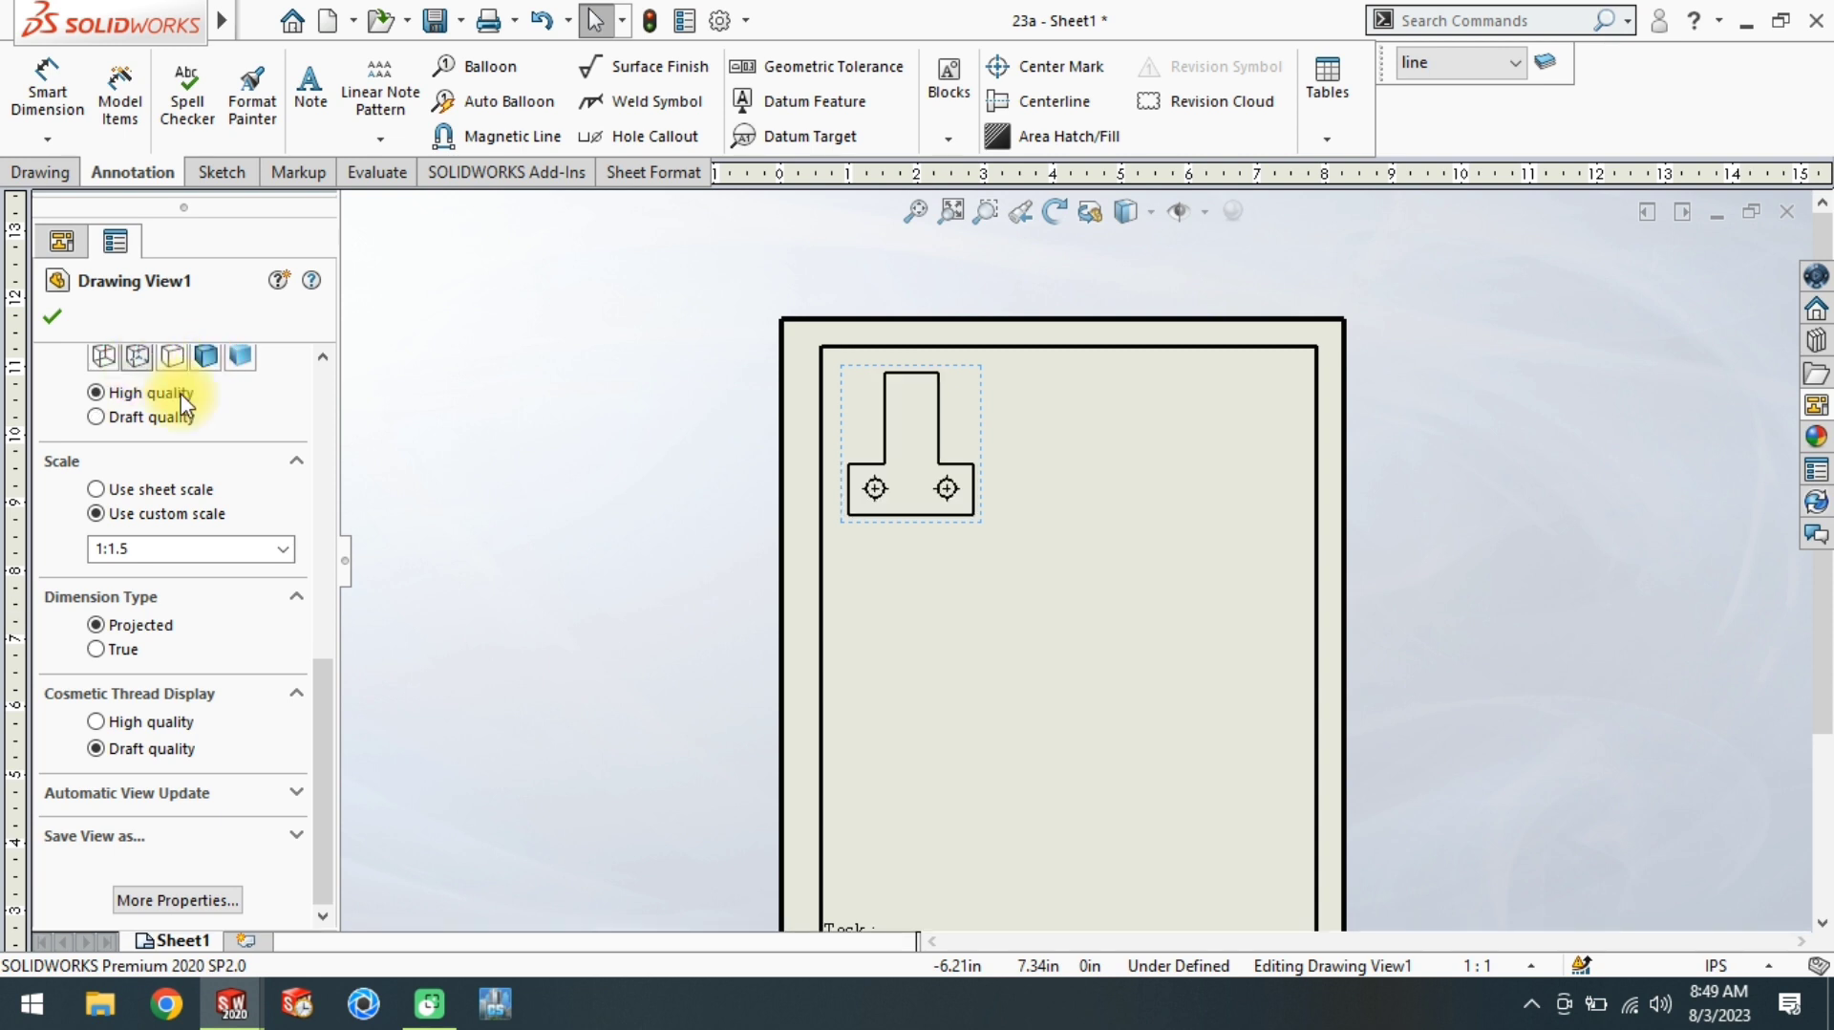
scroll(329, 497, "up", 5)
scroll(319, 532, "up", 3)
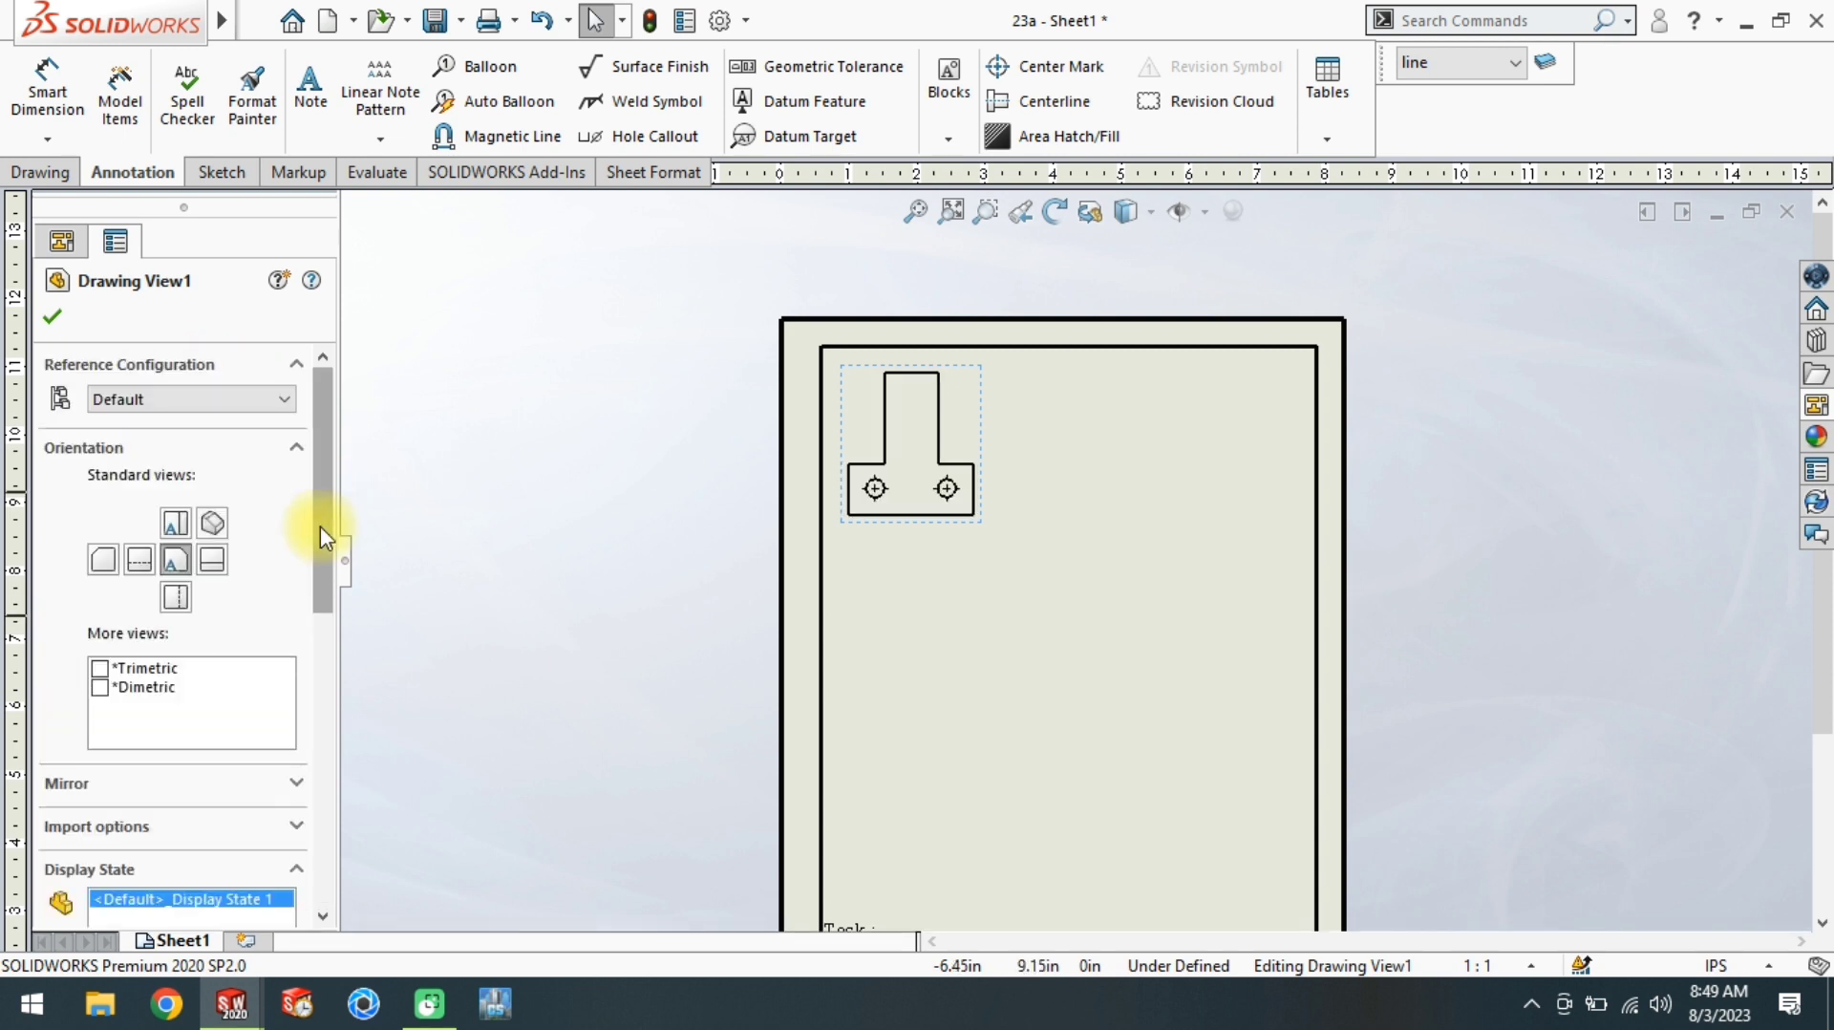
left_click(213, 526)
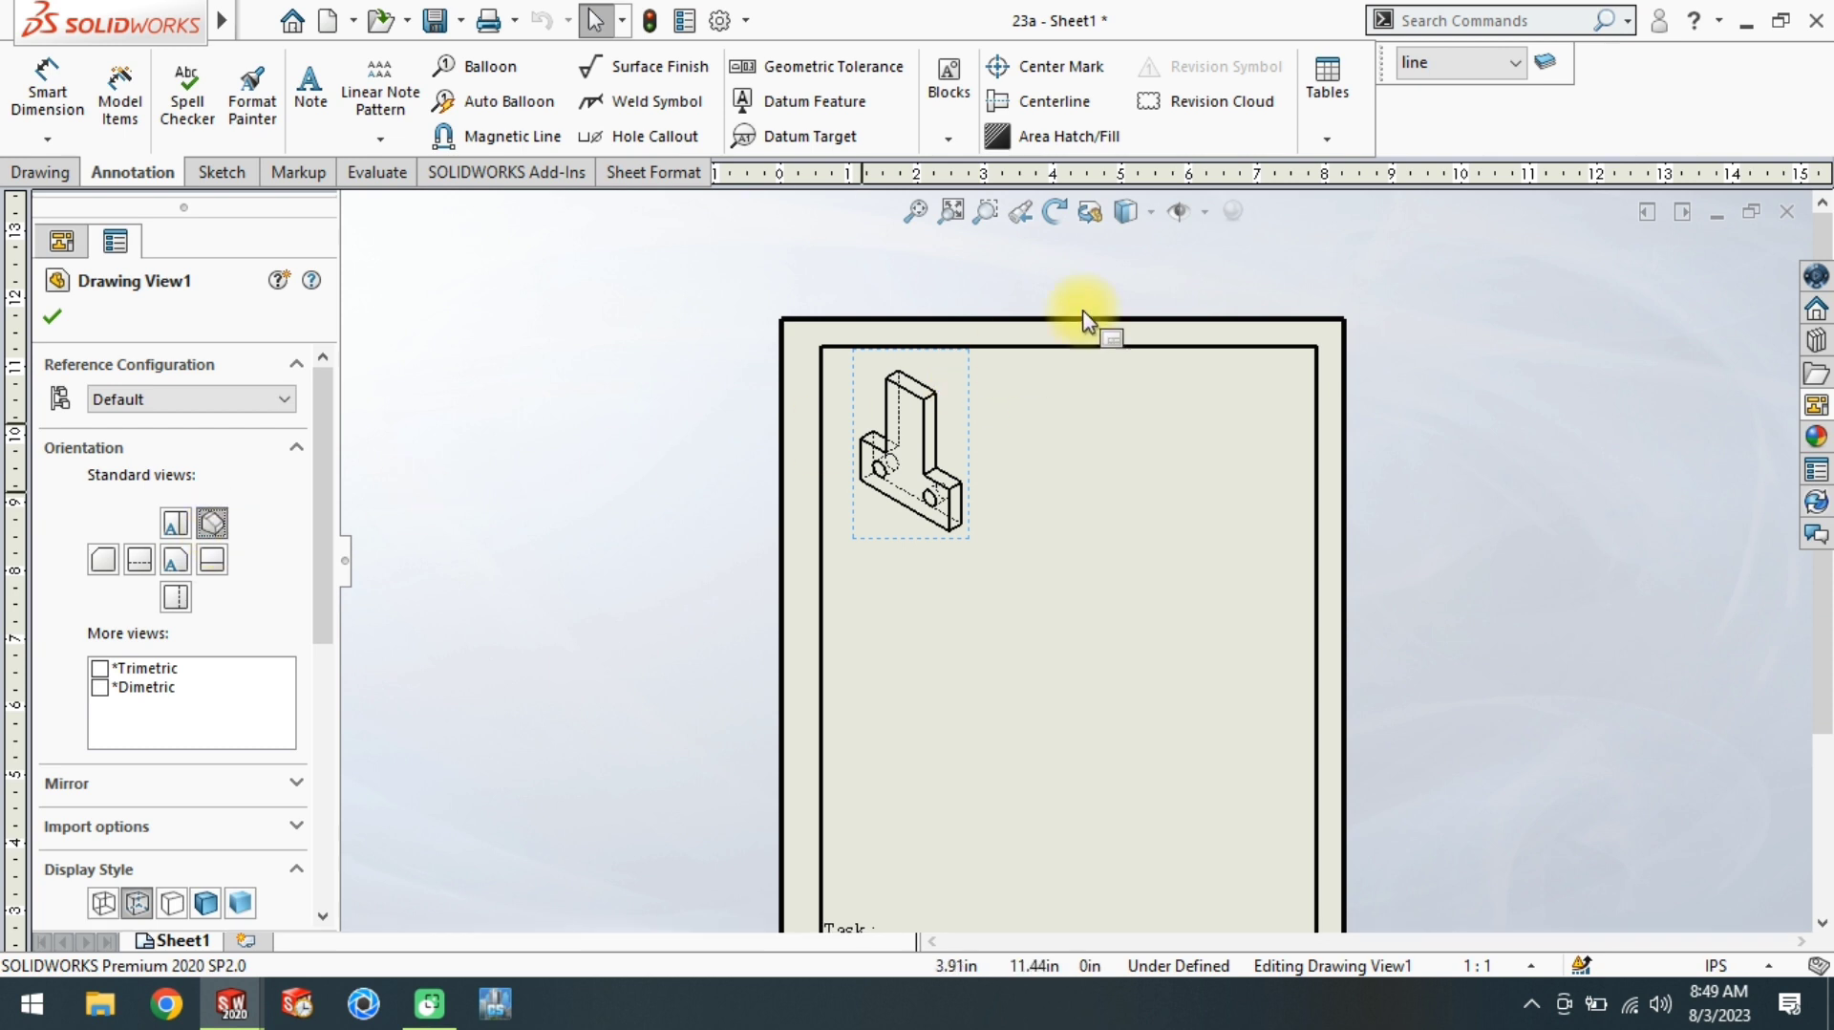
left_click(1153, 214)
left_click(1156, 217)
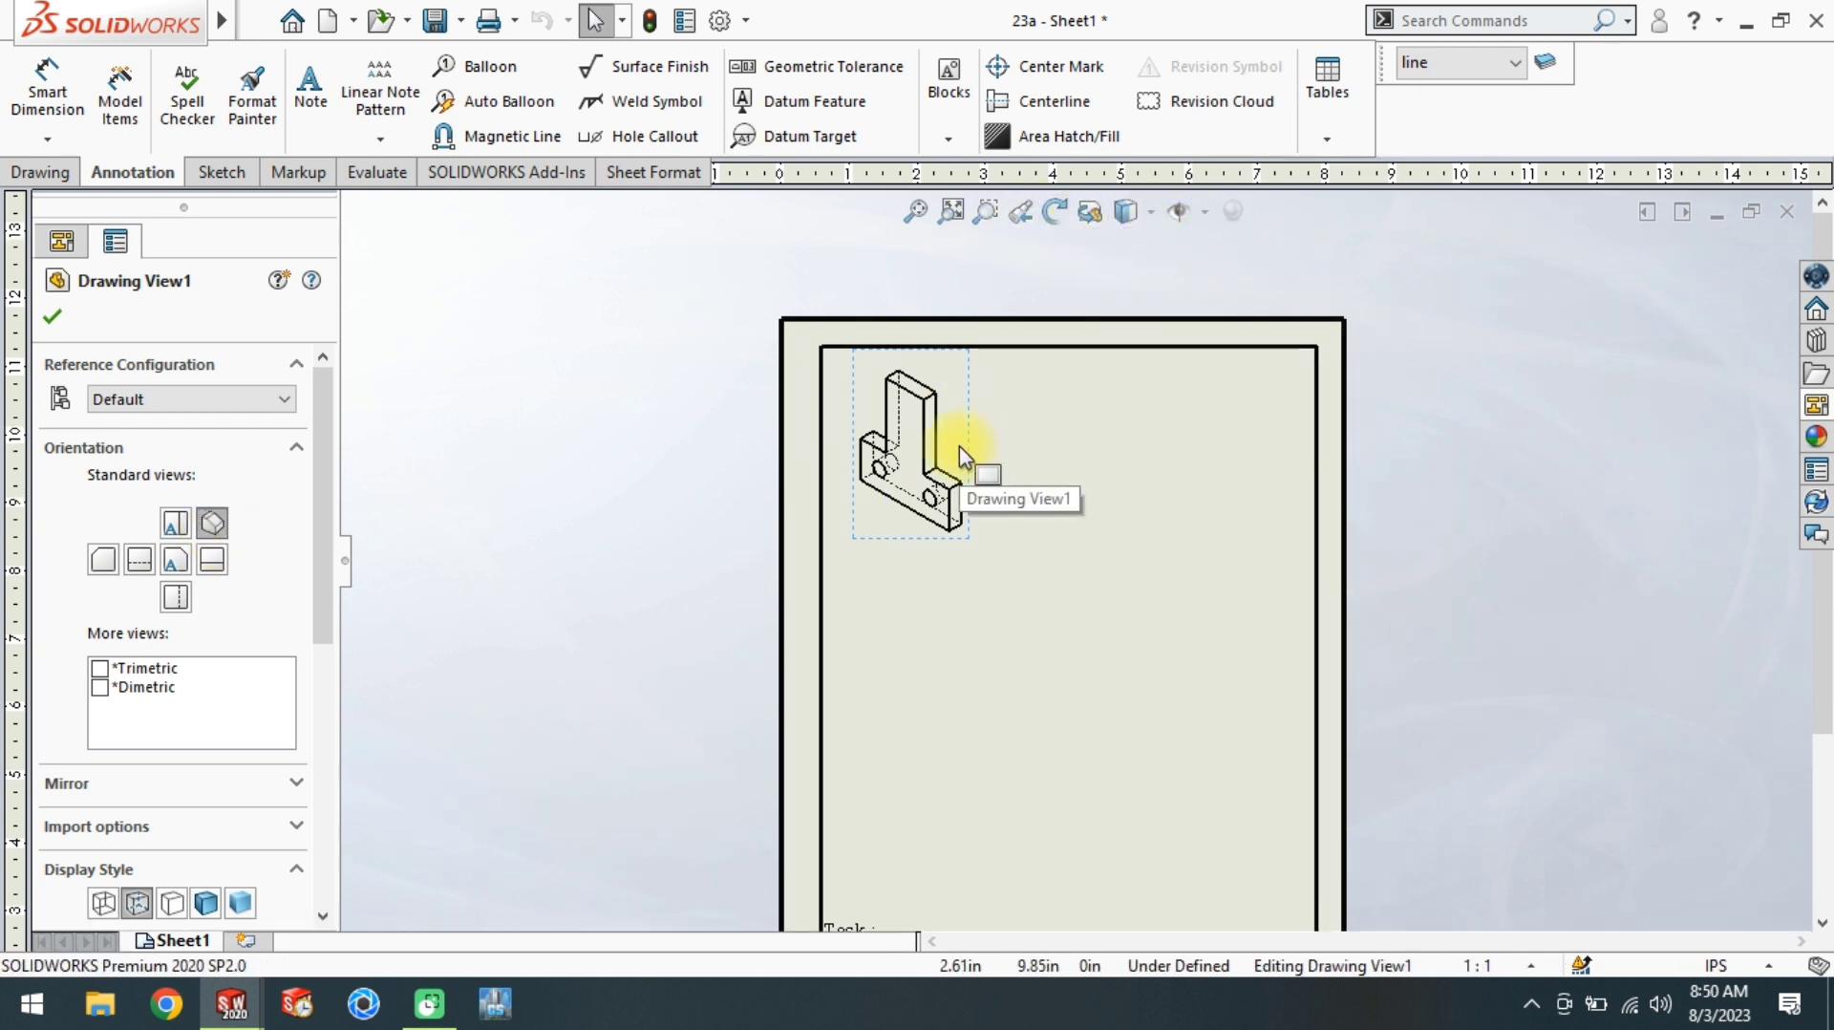
Step: Replace the 23a view with its Dimetric view from the View Palette
key("Delete")
left_click(1816, 404)
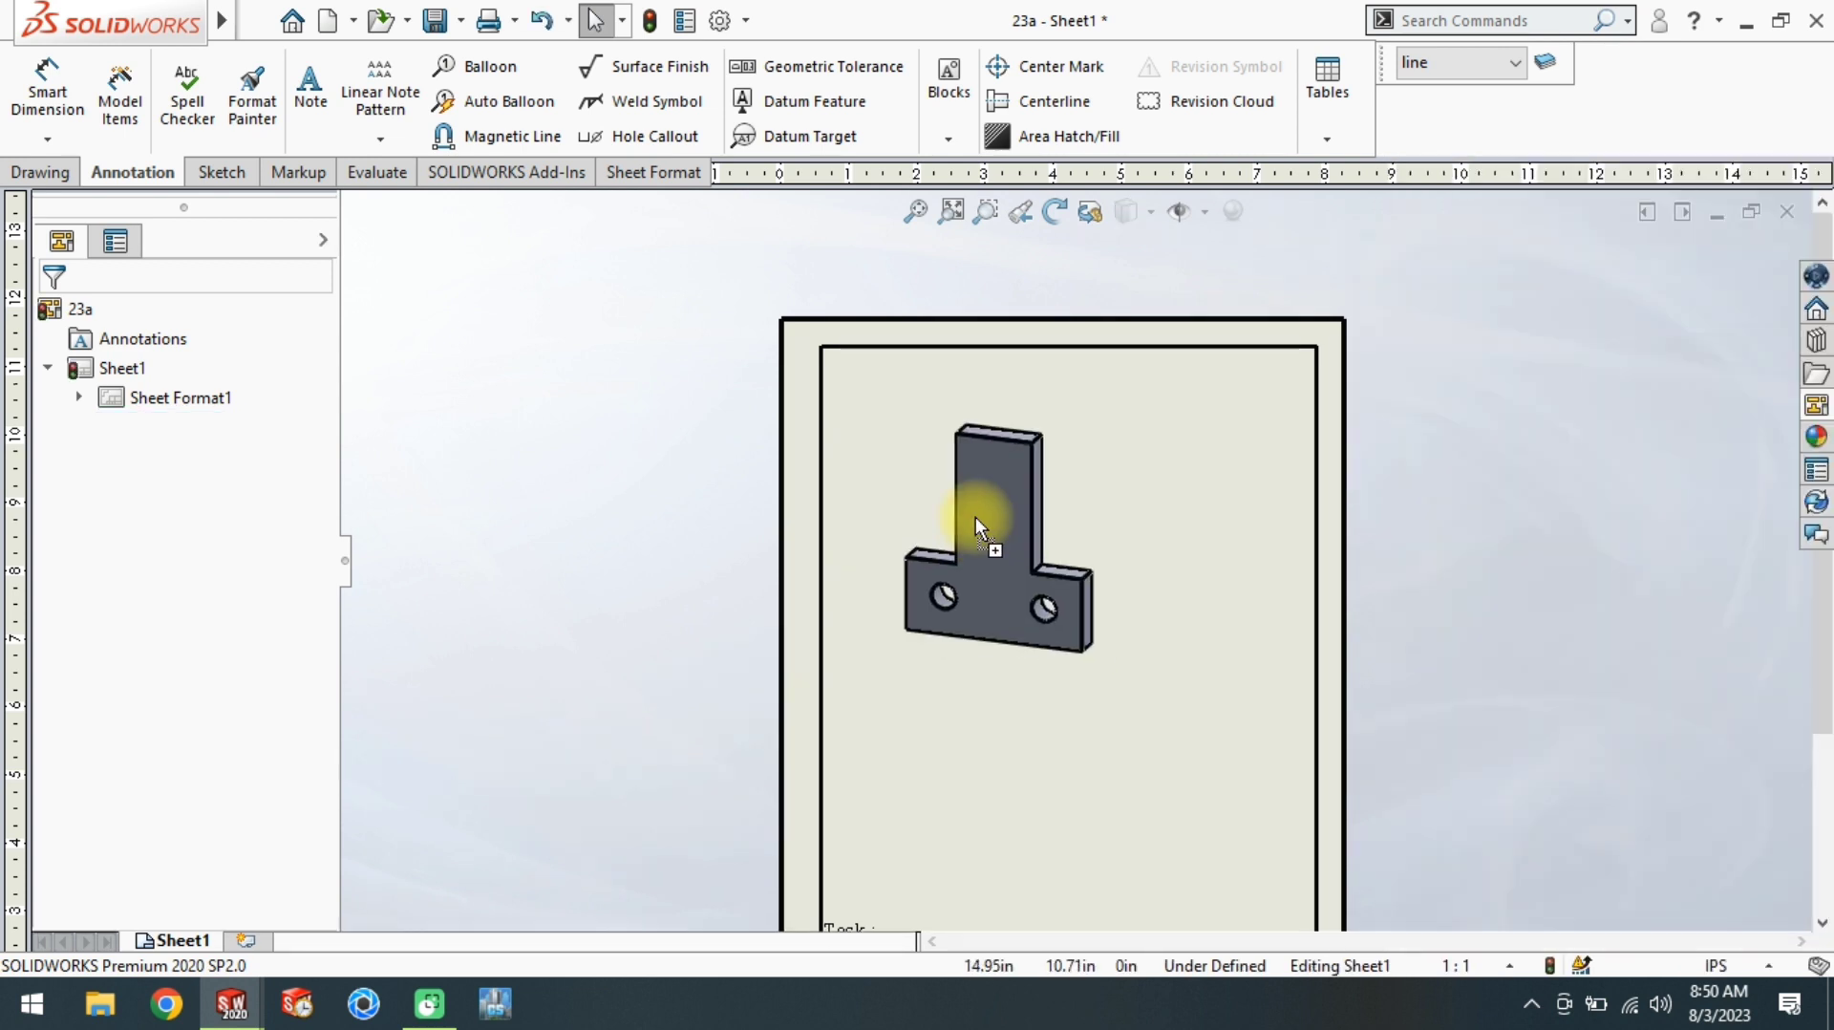
left_click_drag(1579, 827, 925, 484)
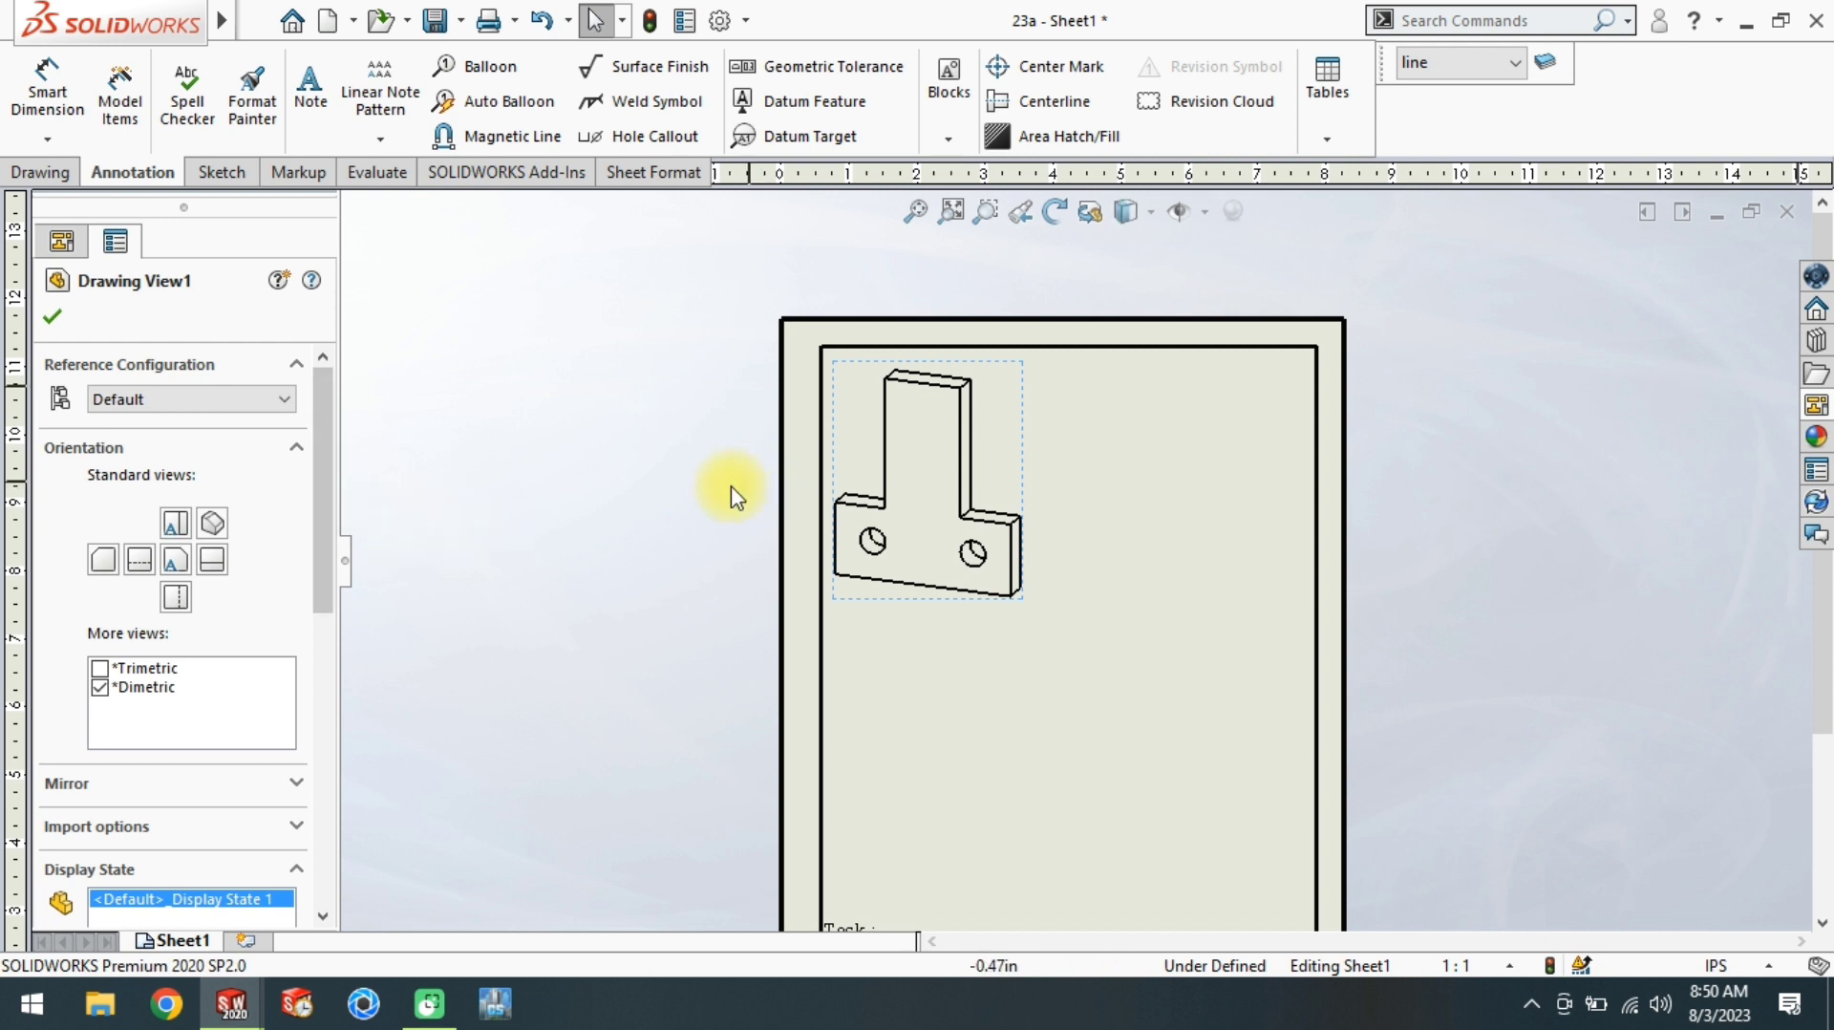
left_click(51, 316)
Step: Scale the 23a dimetric view to 1:1.5 and move it to the upper left
left_click(848, 409)
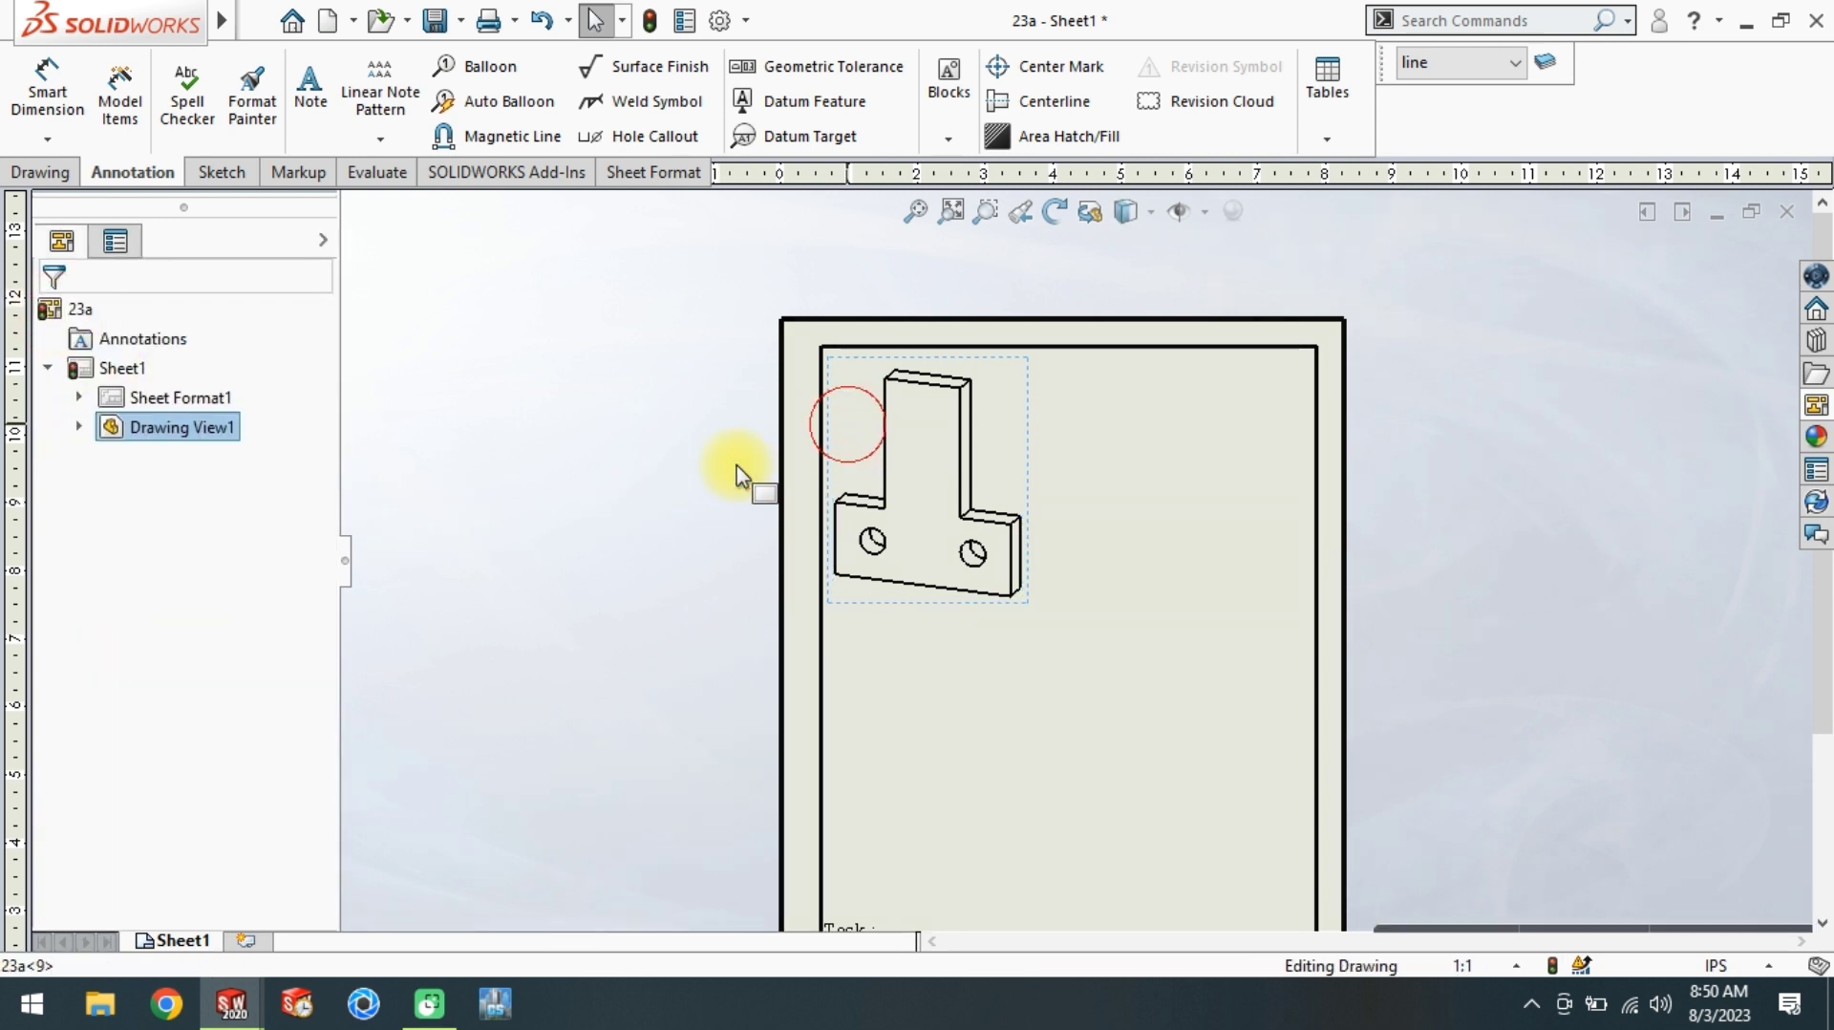
scroll(304, 432, "down", 5)
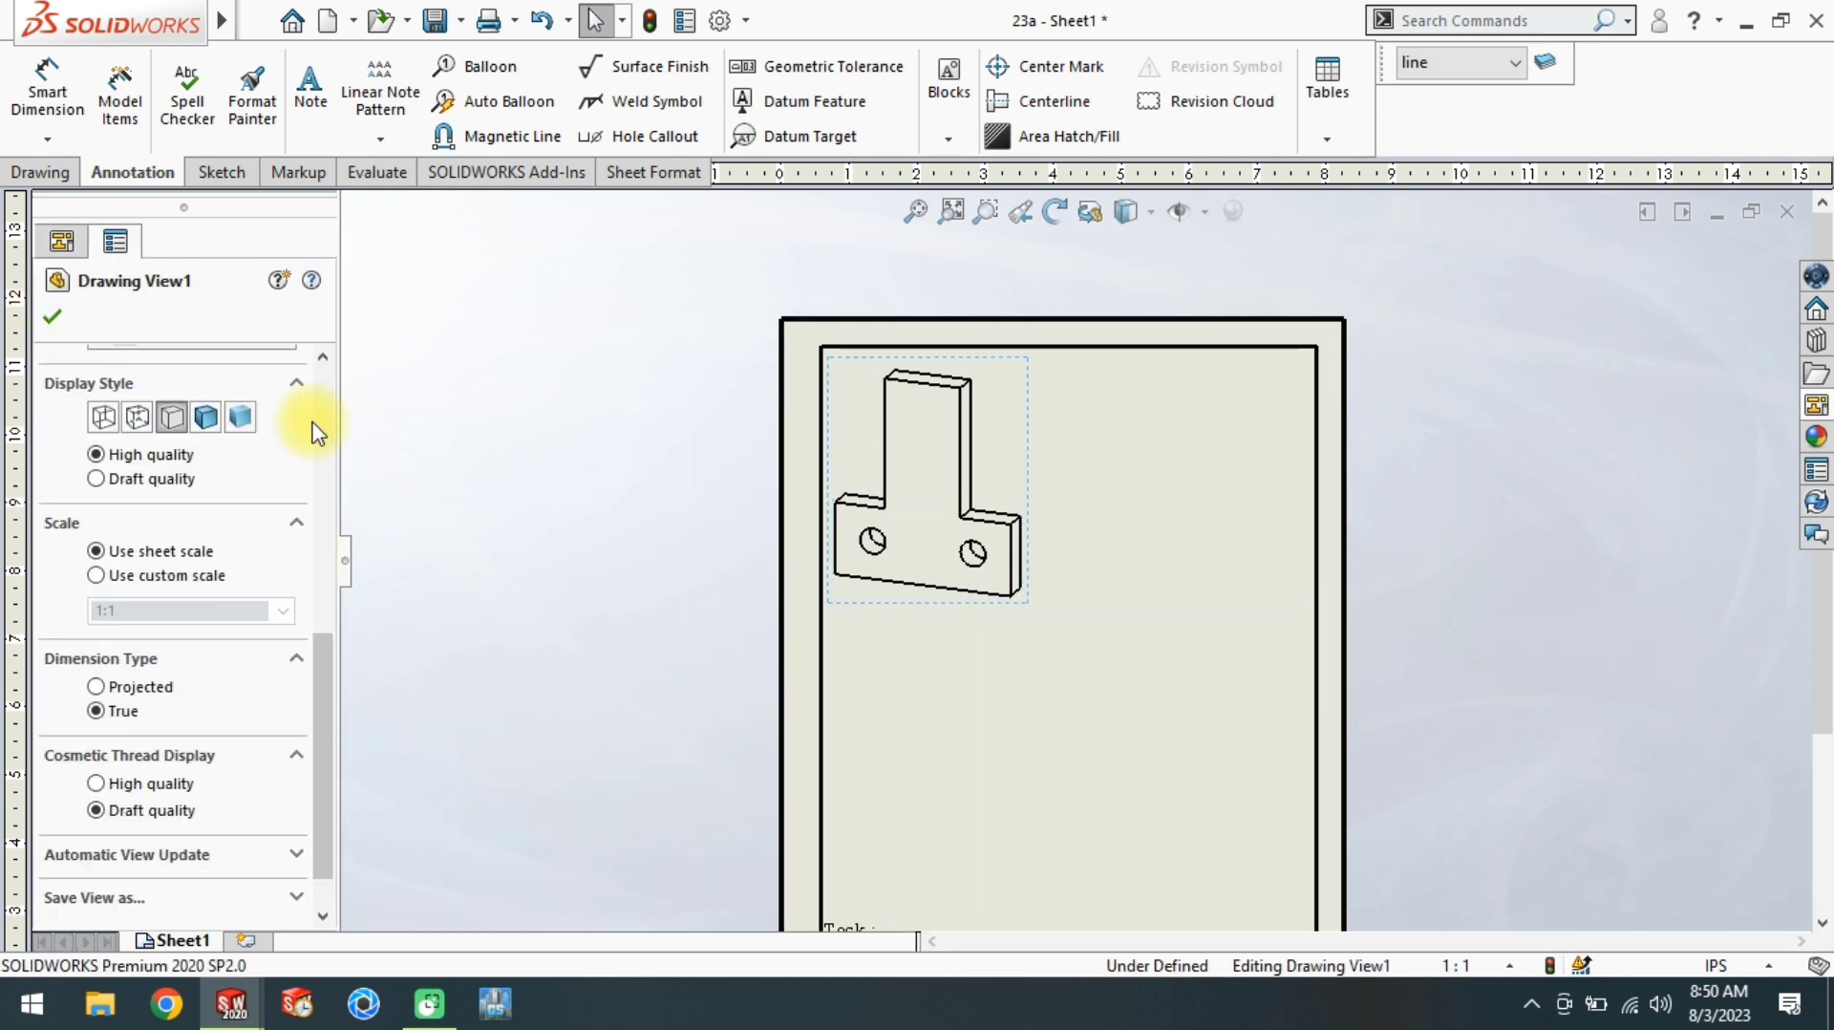
left_click(162, 577)
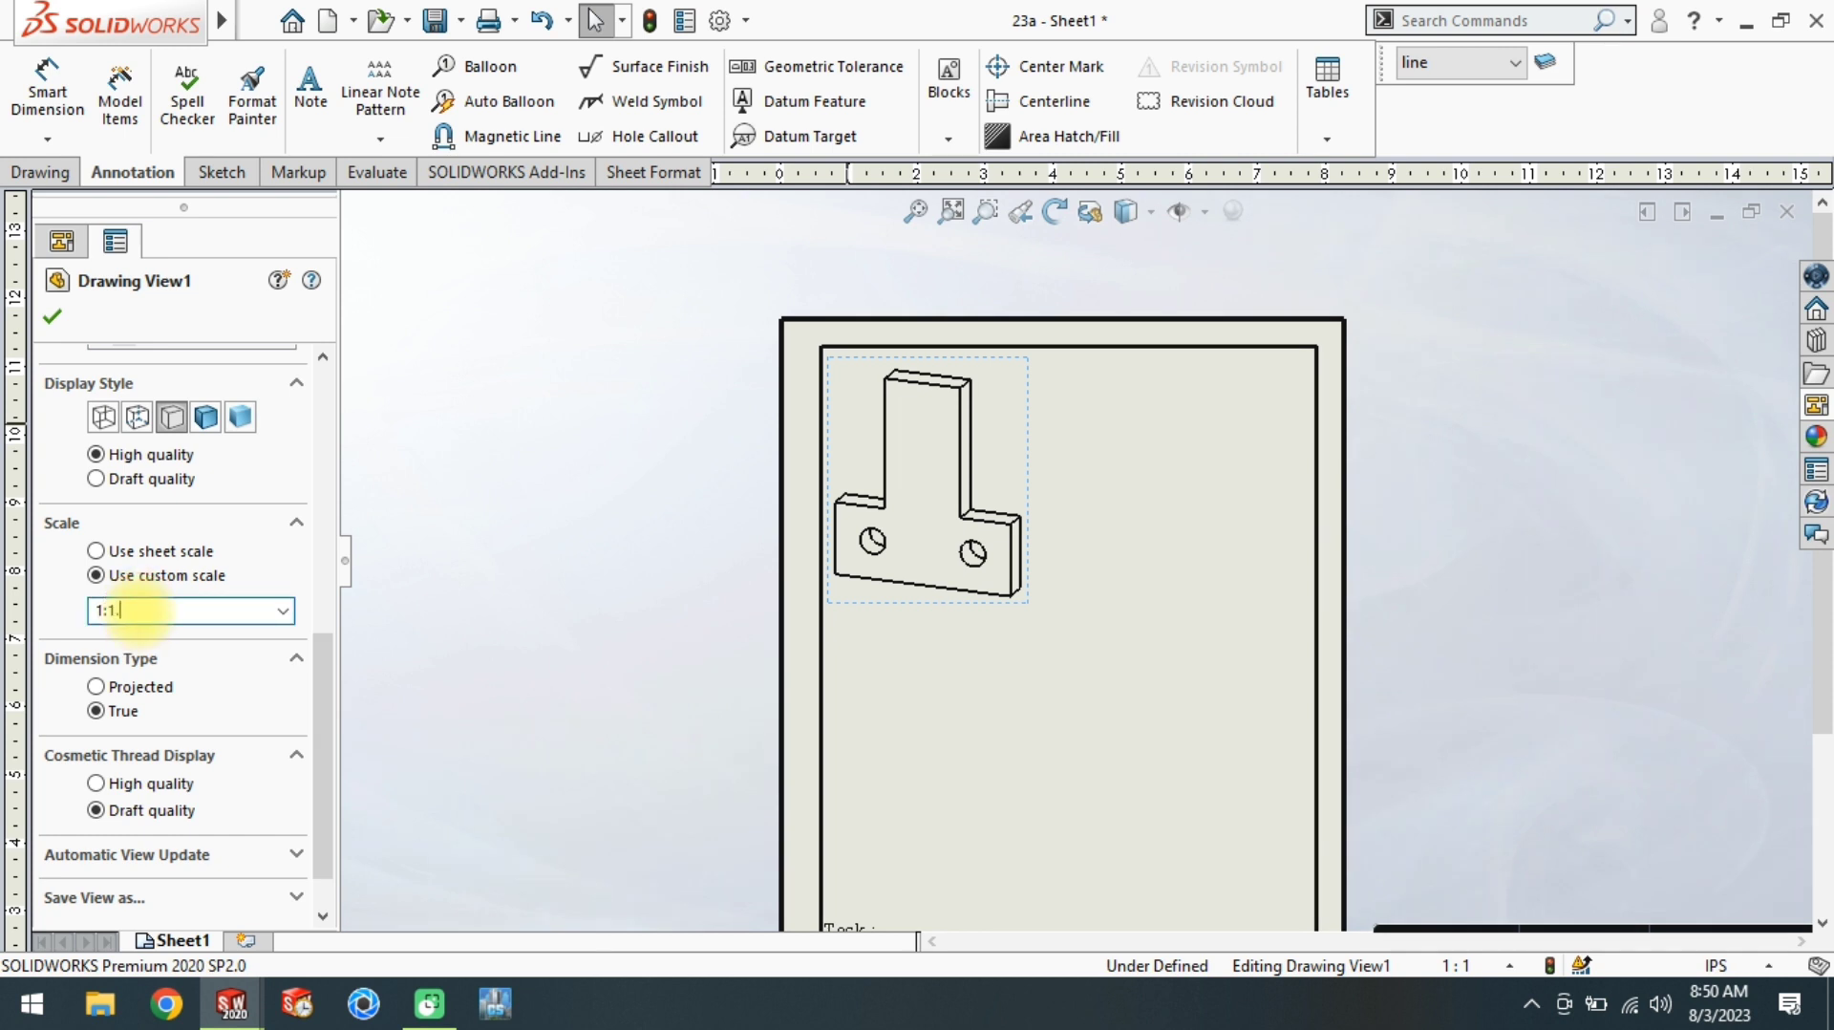
type("5")
left_click_drag(1018, 495, 1003, 471)
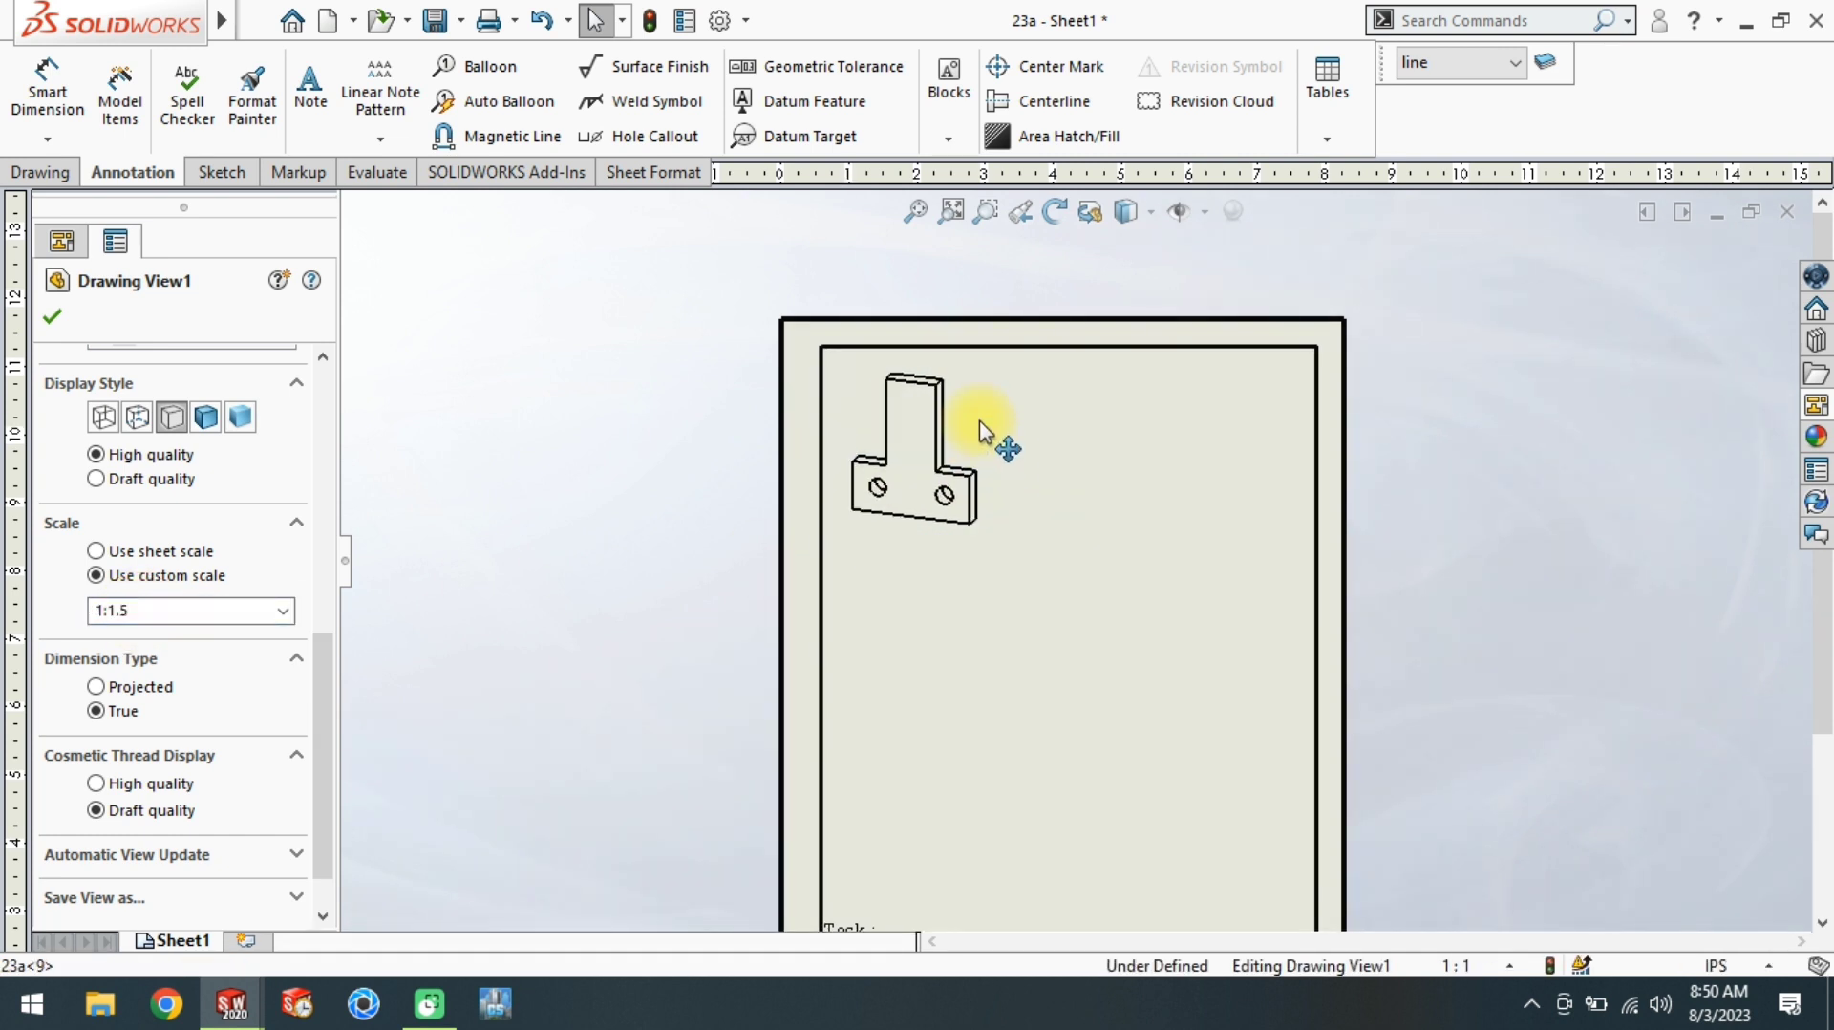
left_click(683, 567)
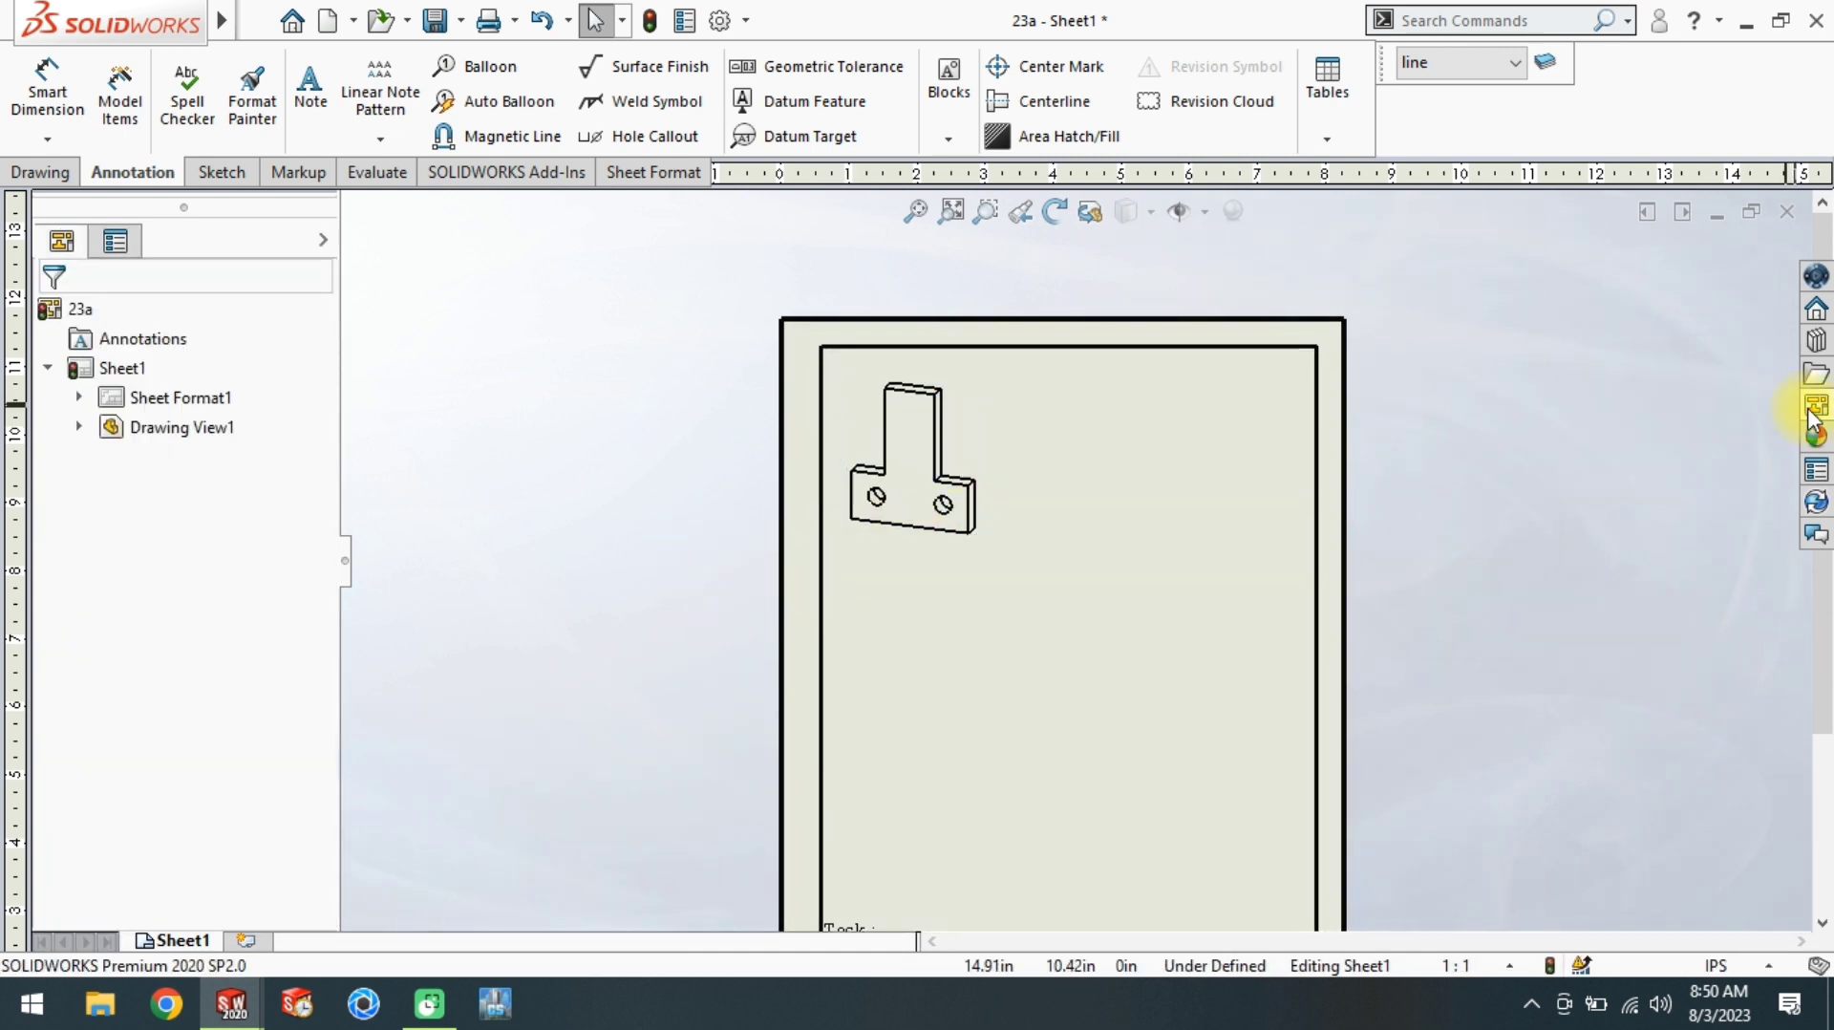
Step: Place part 23b's Dimetric view below the 23a view
left_click(1817, 405)
left_click(1476, 206)
left_click(1472, 250)
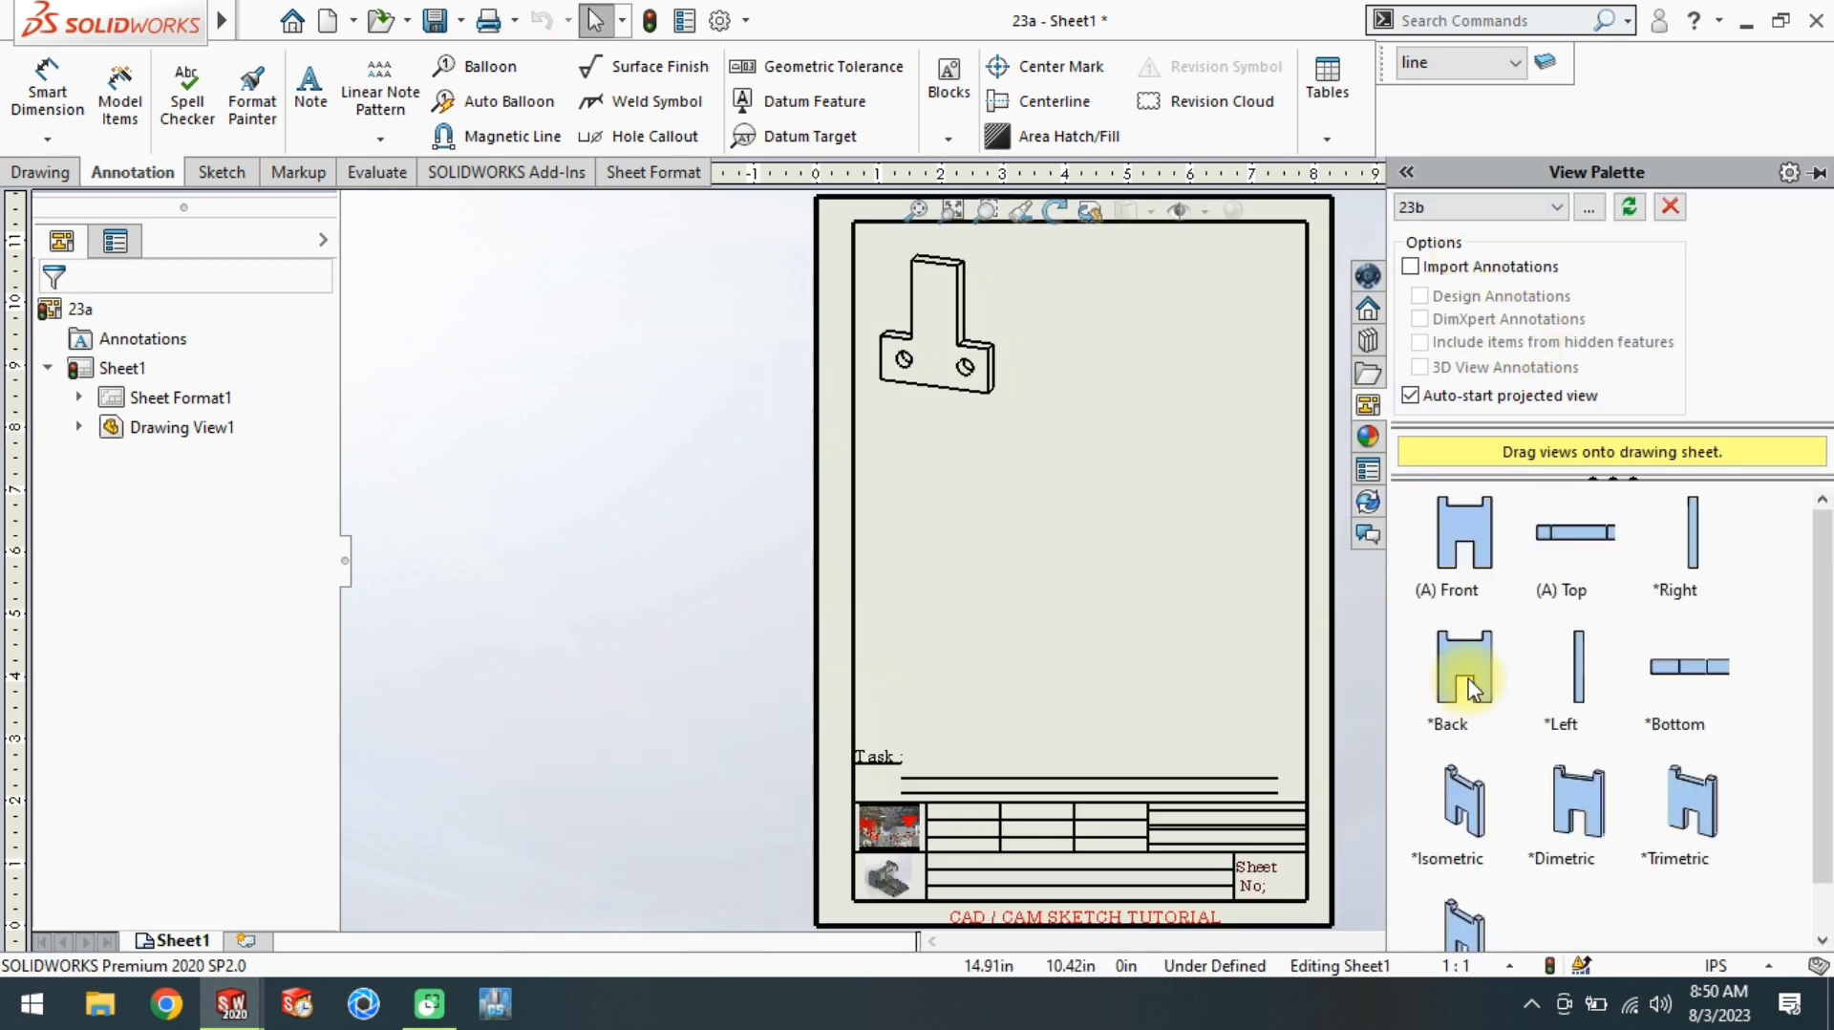
scroll(1529, 712, "down", 1)
left_click(1592, 759)
left_click_drag(1593, 764, 996, 545)
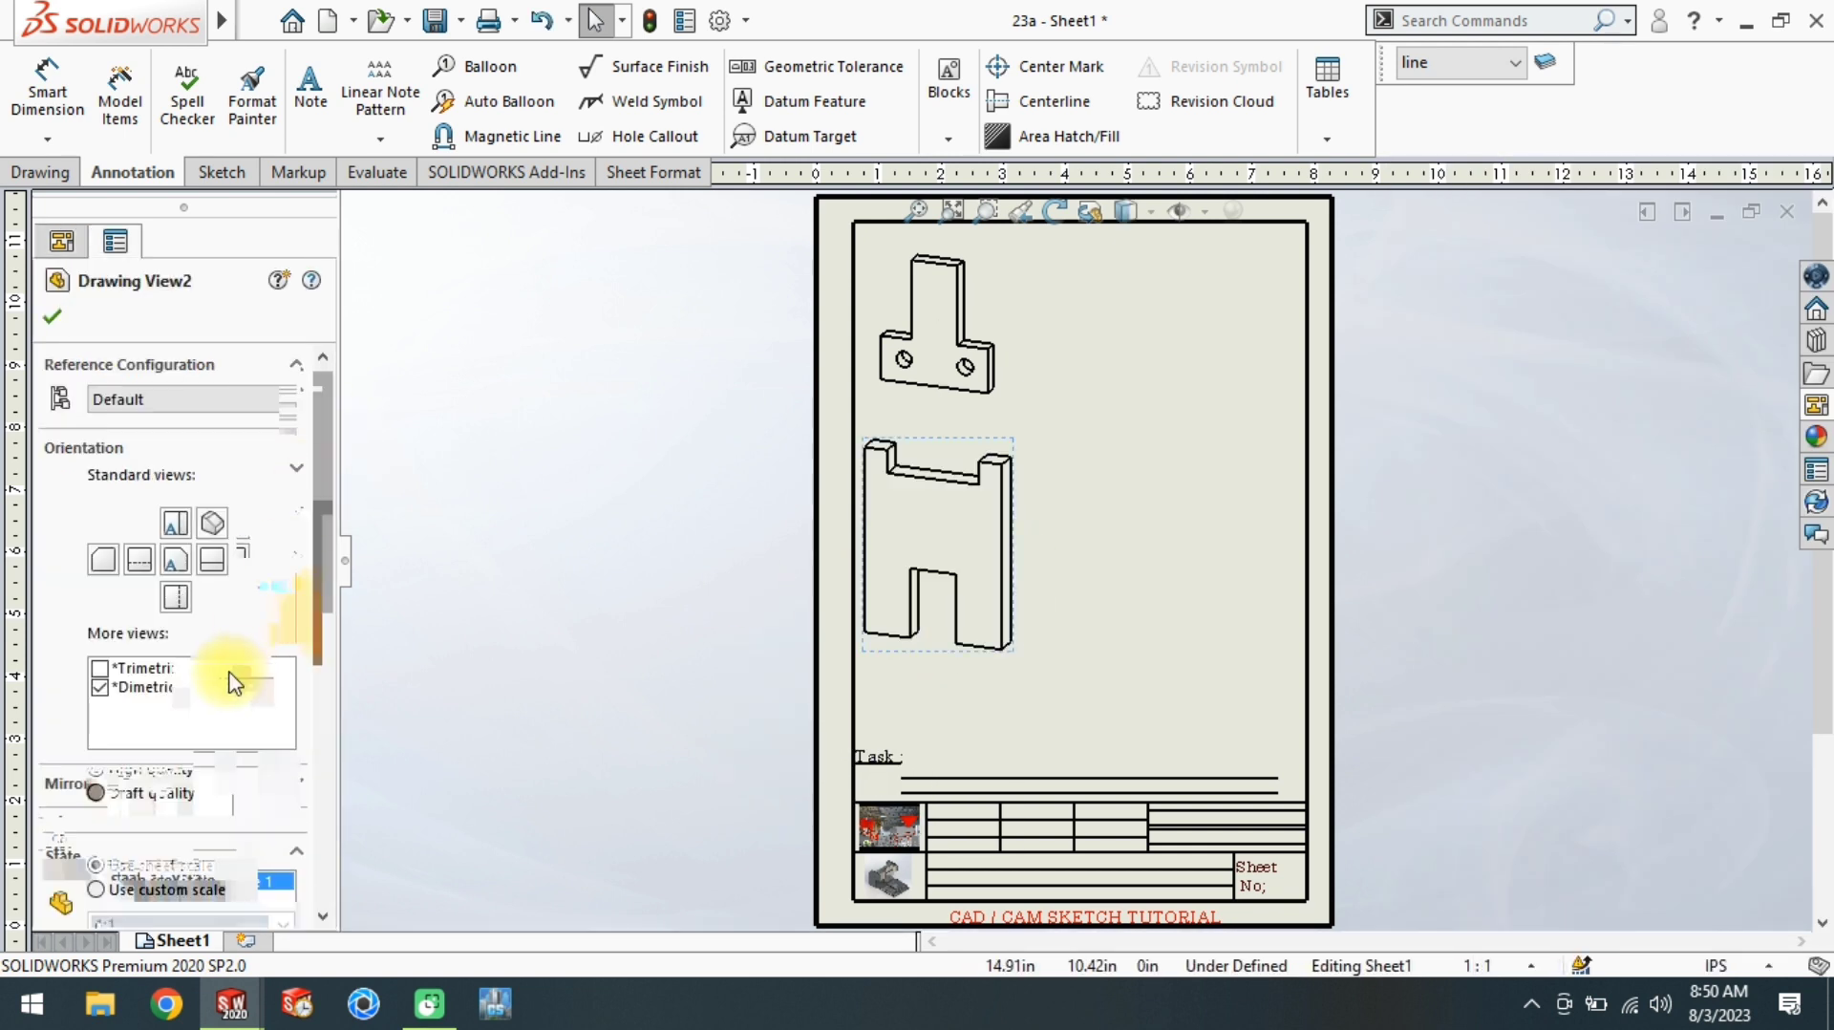
Step: Set the 23b view to custom 1:1.5, move it up, and load part 23c
scroll(233, 676, "down", 3)
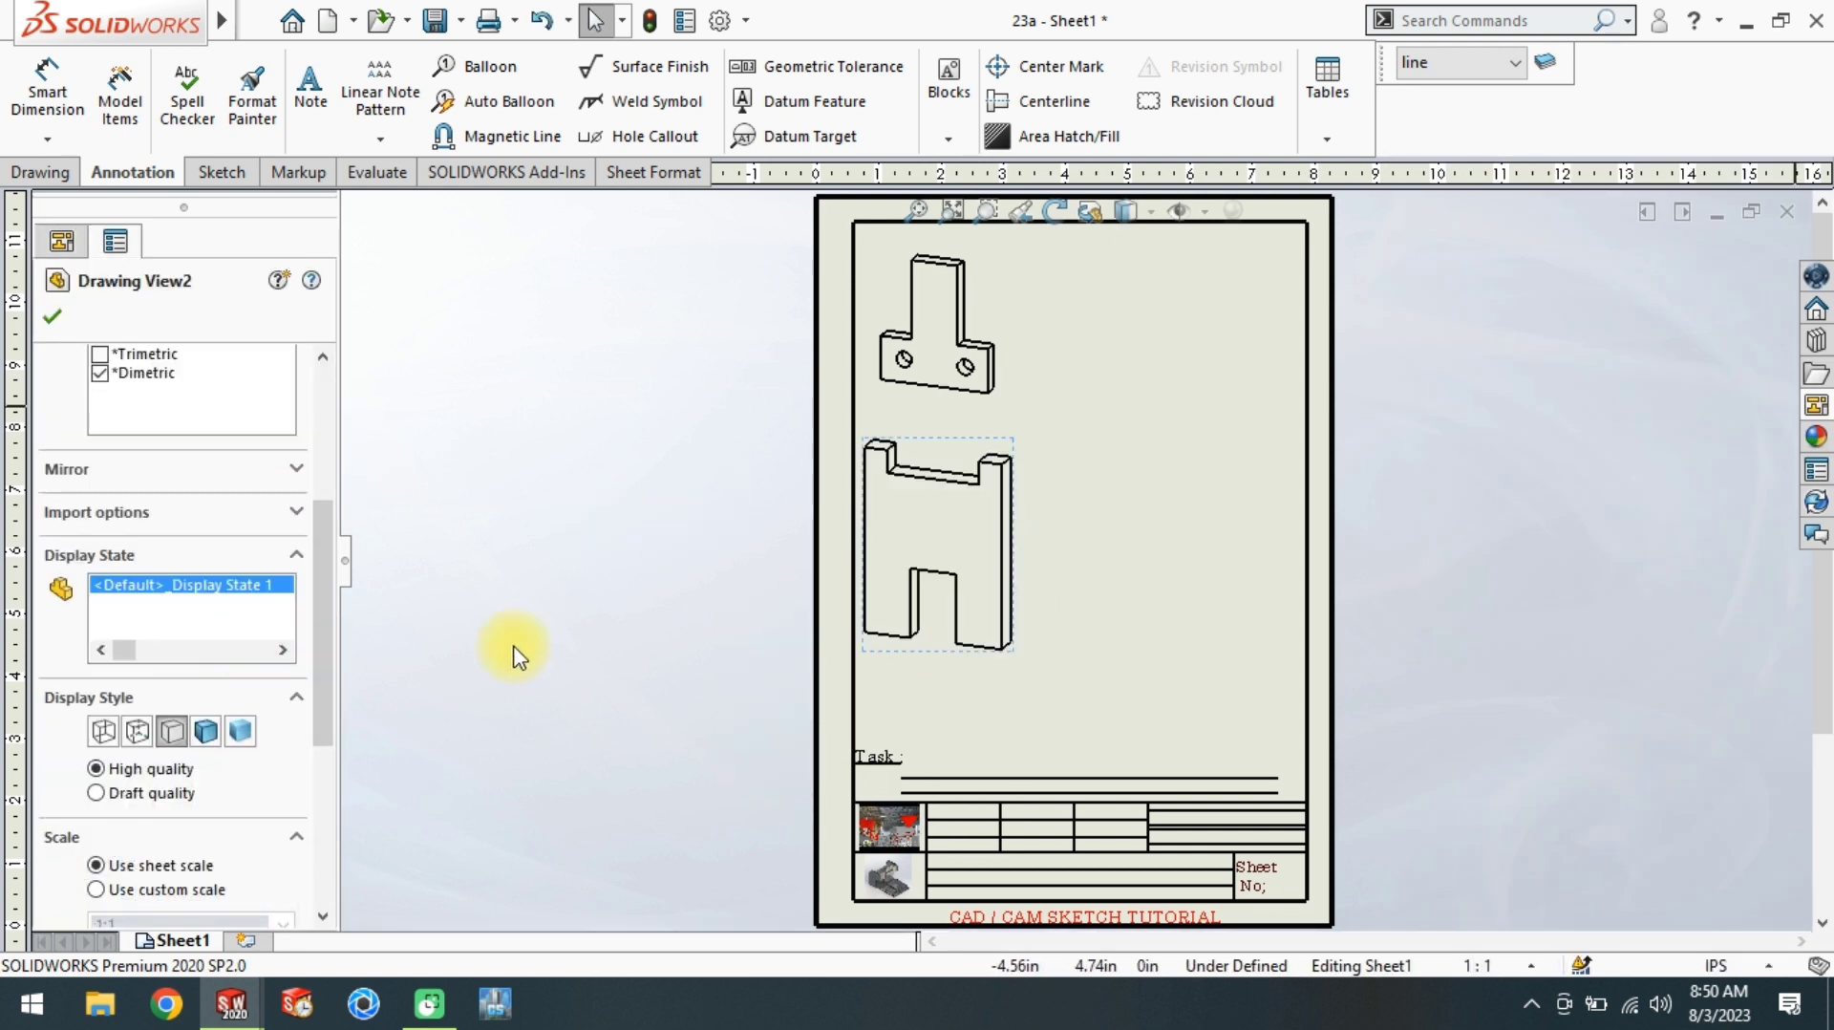
left_click(143, 888)
left_click(143, 920)
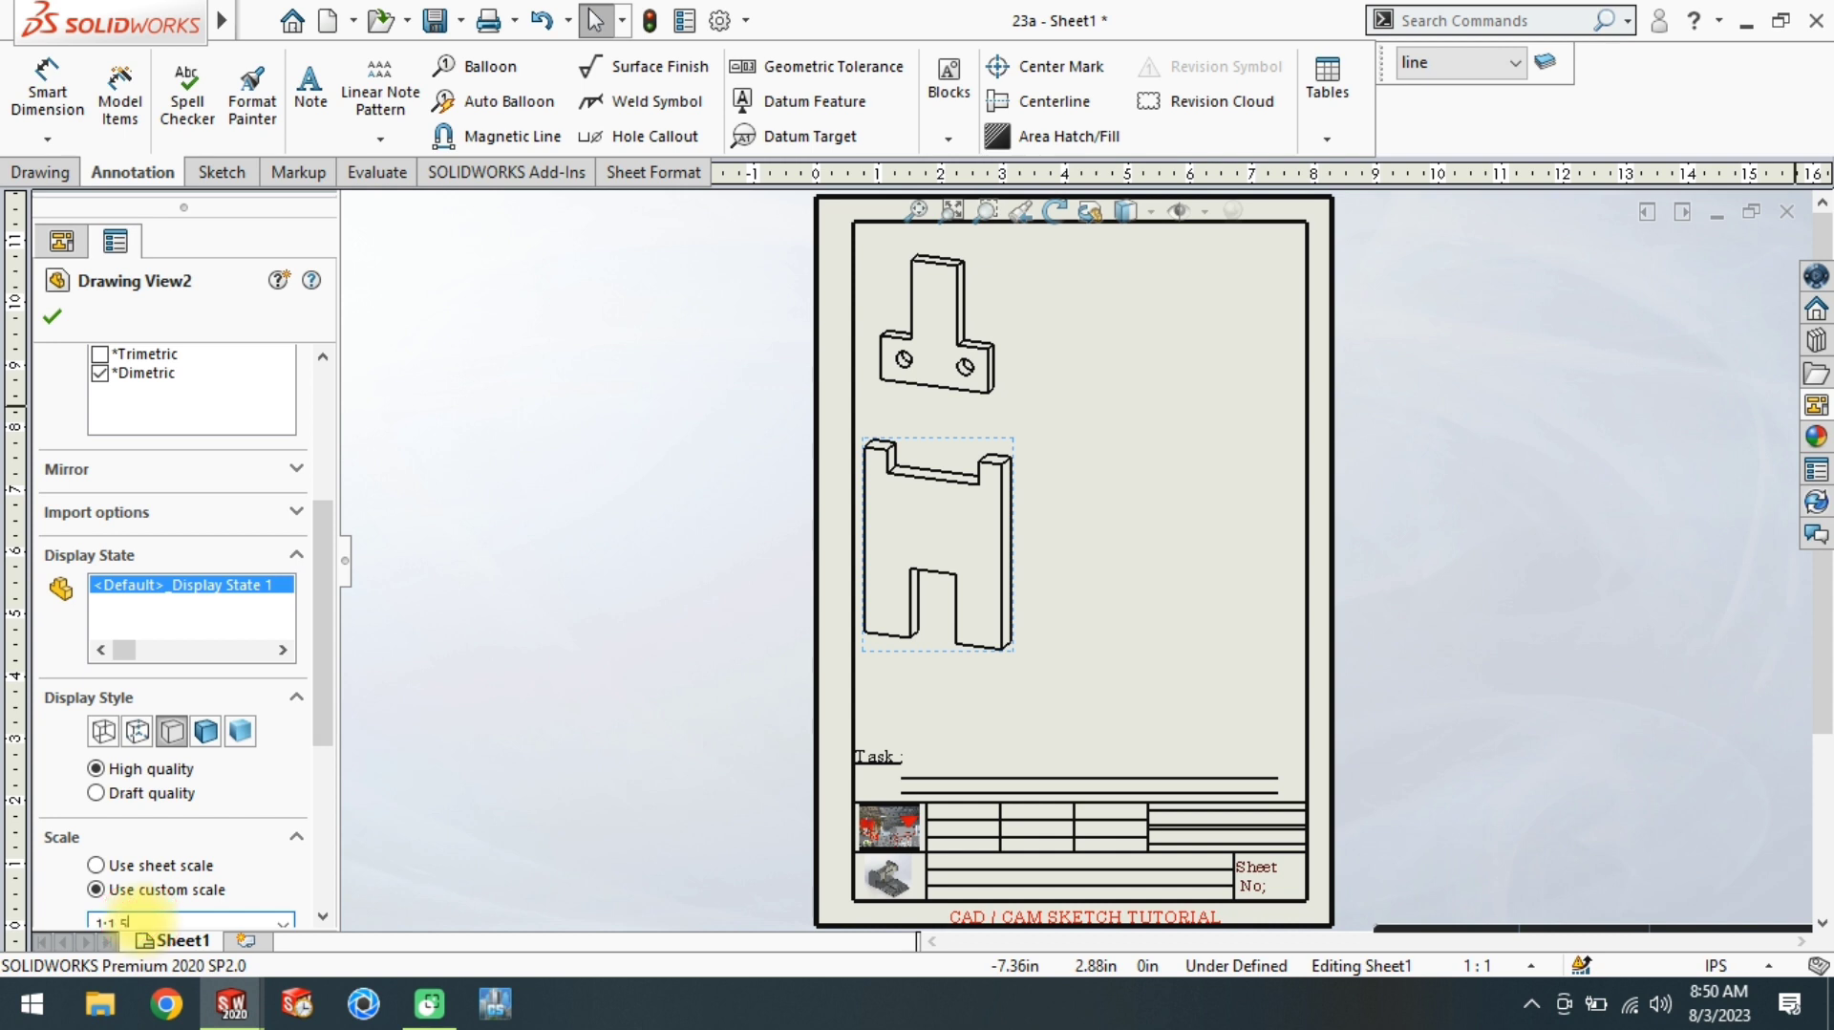
key("Return")
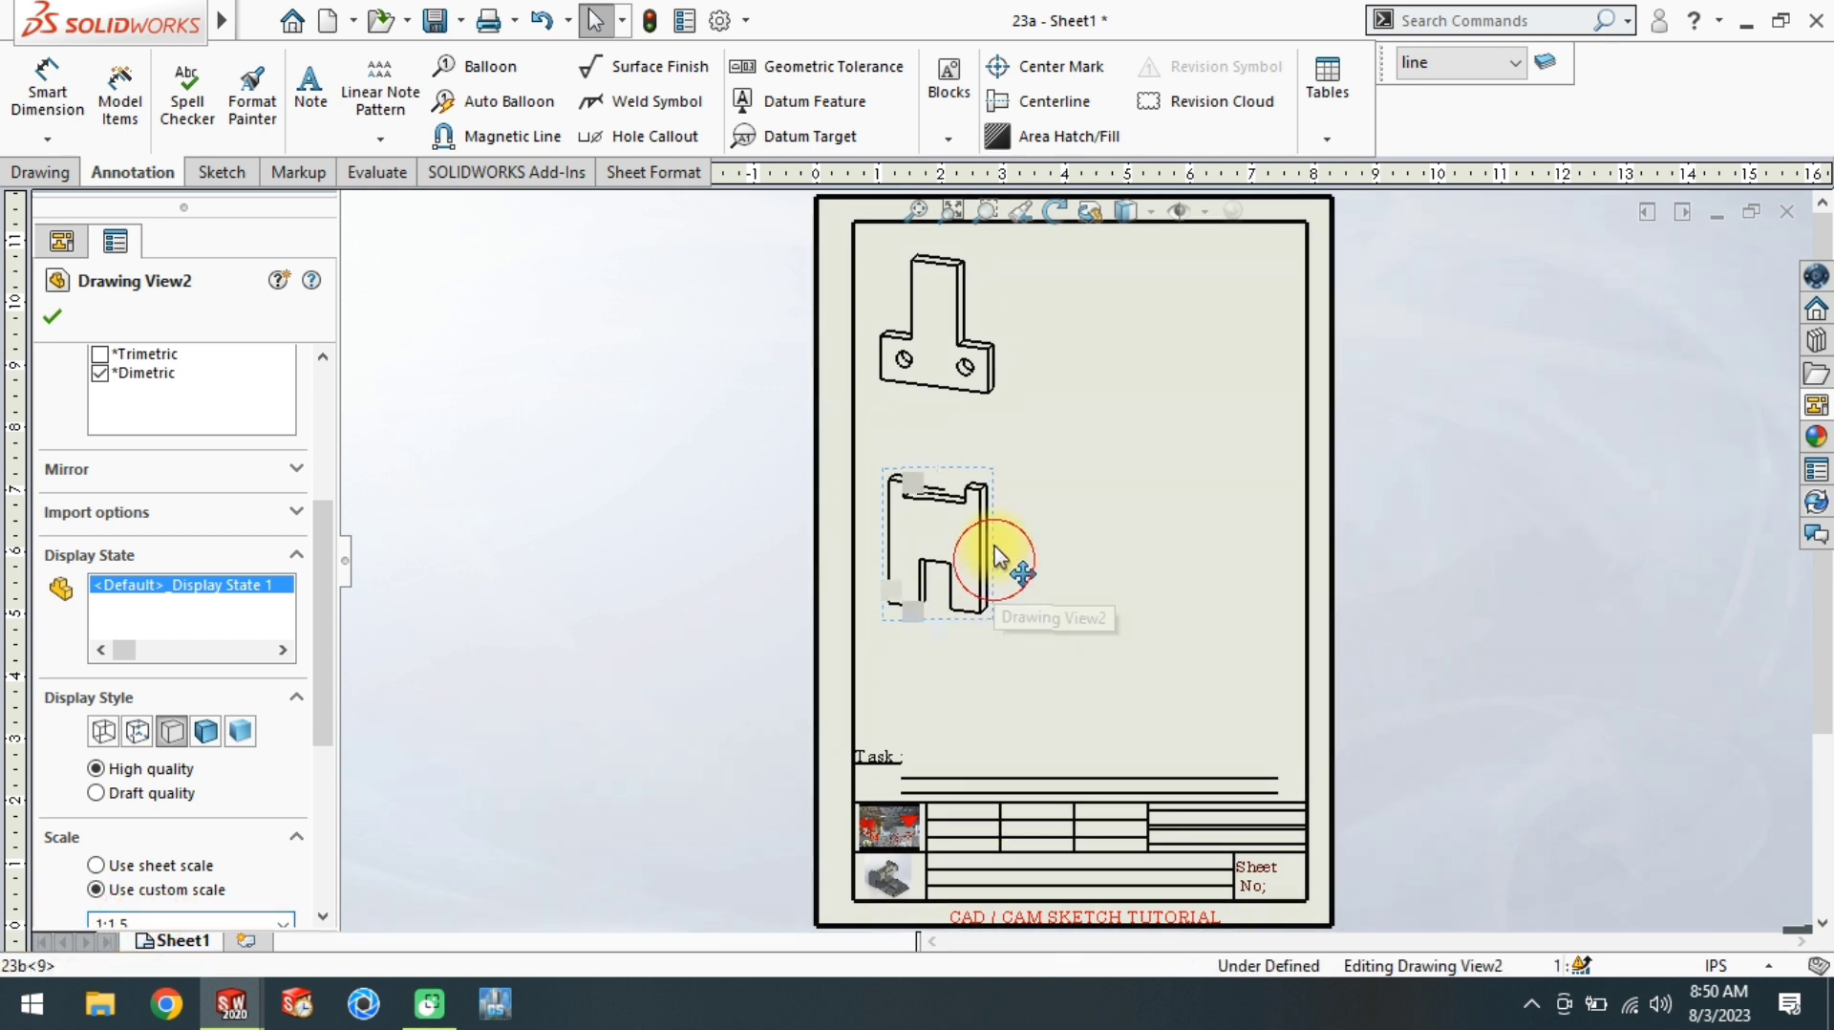
left_click_drag(998, 580, 1003, 529)
left_click(1815, 435)
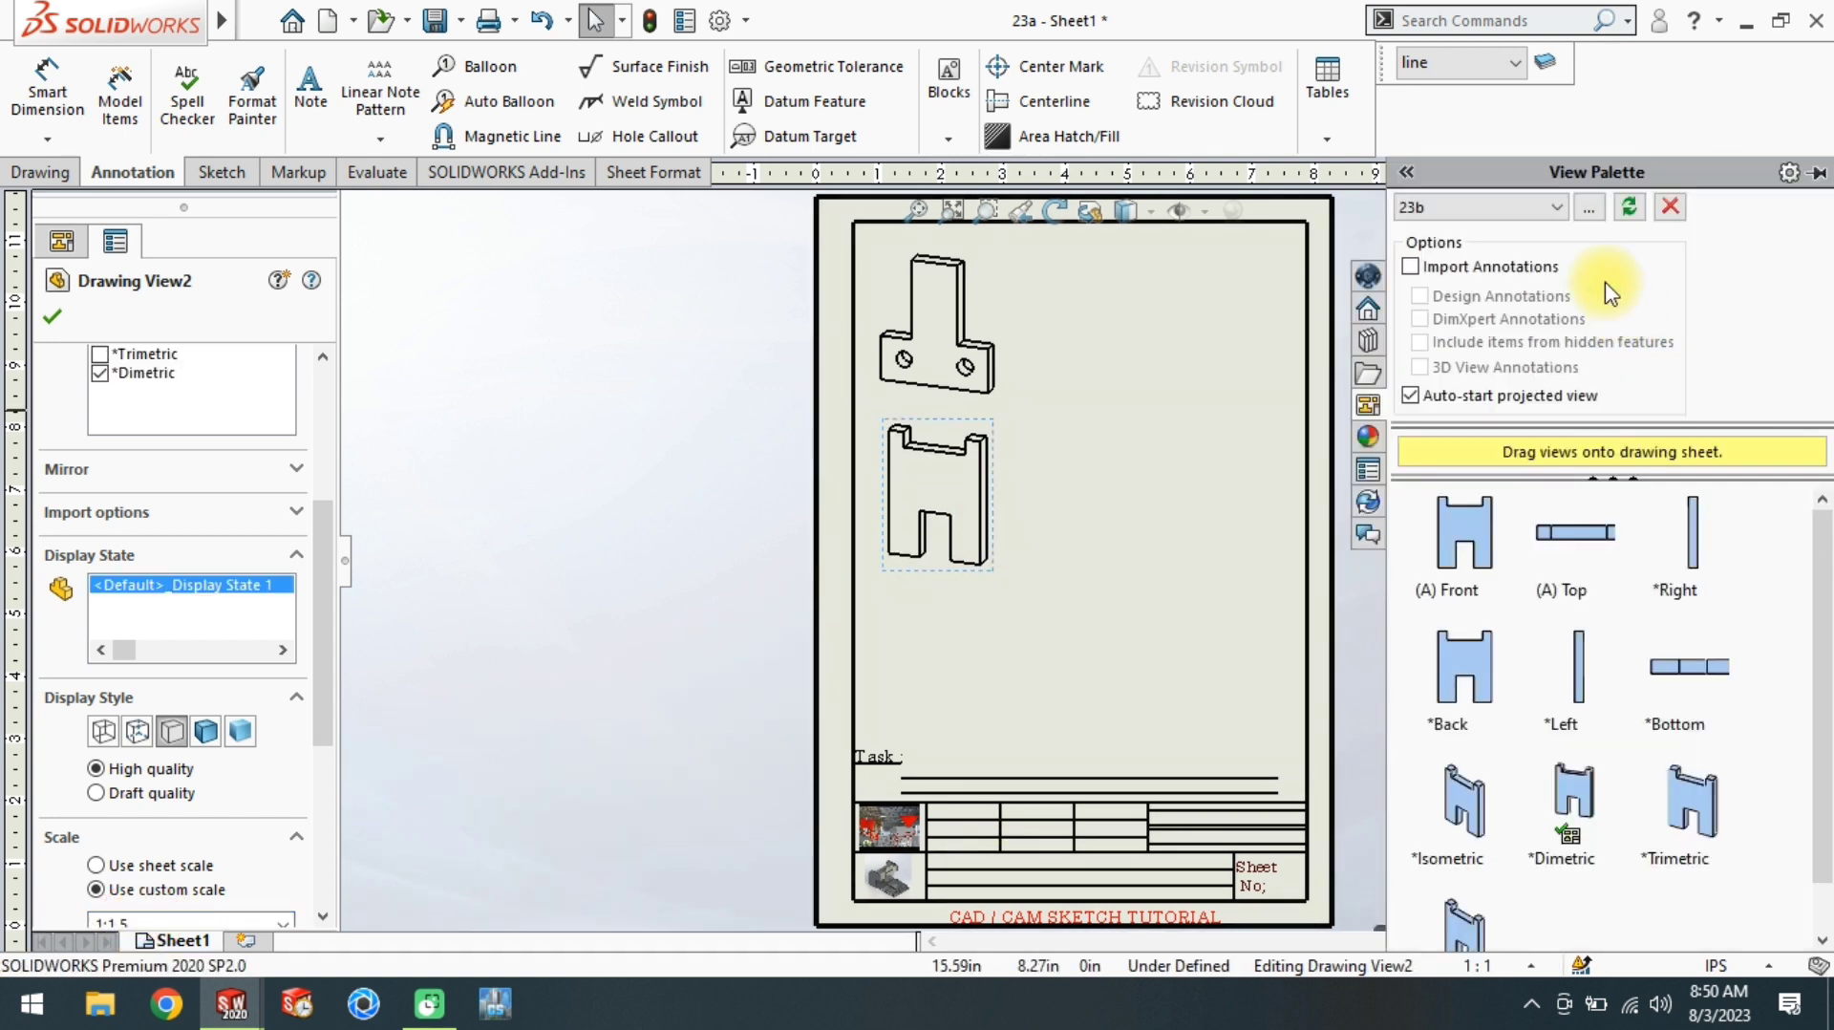
left_click(1476, 233)
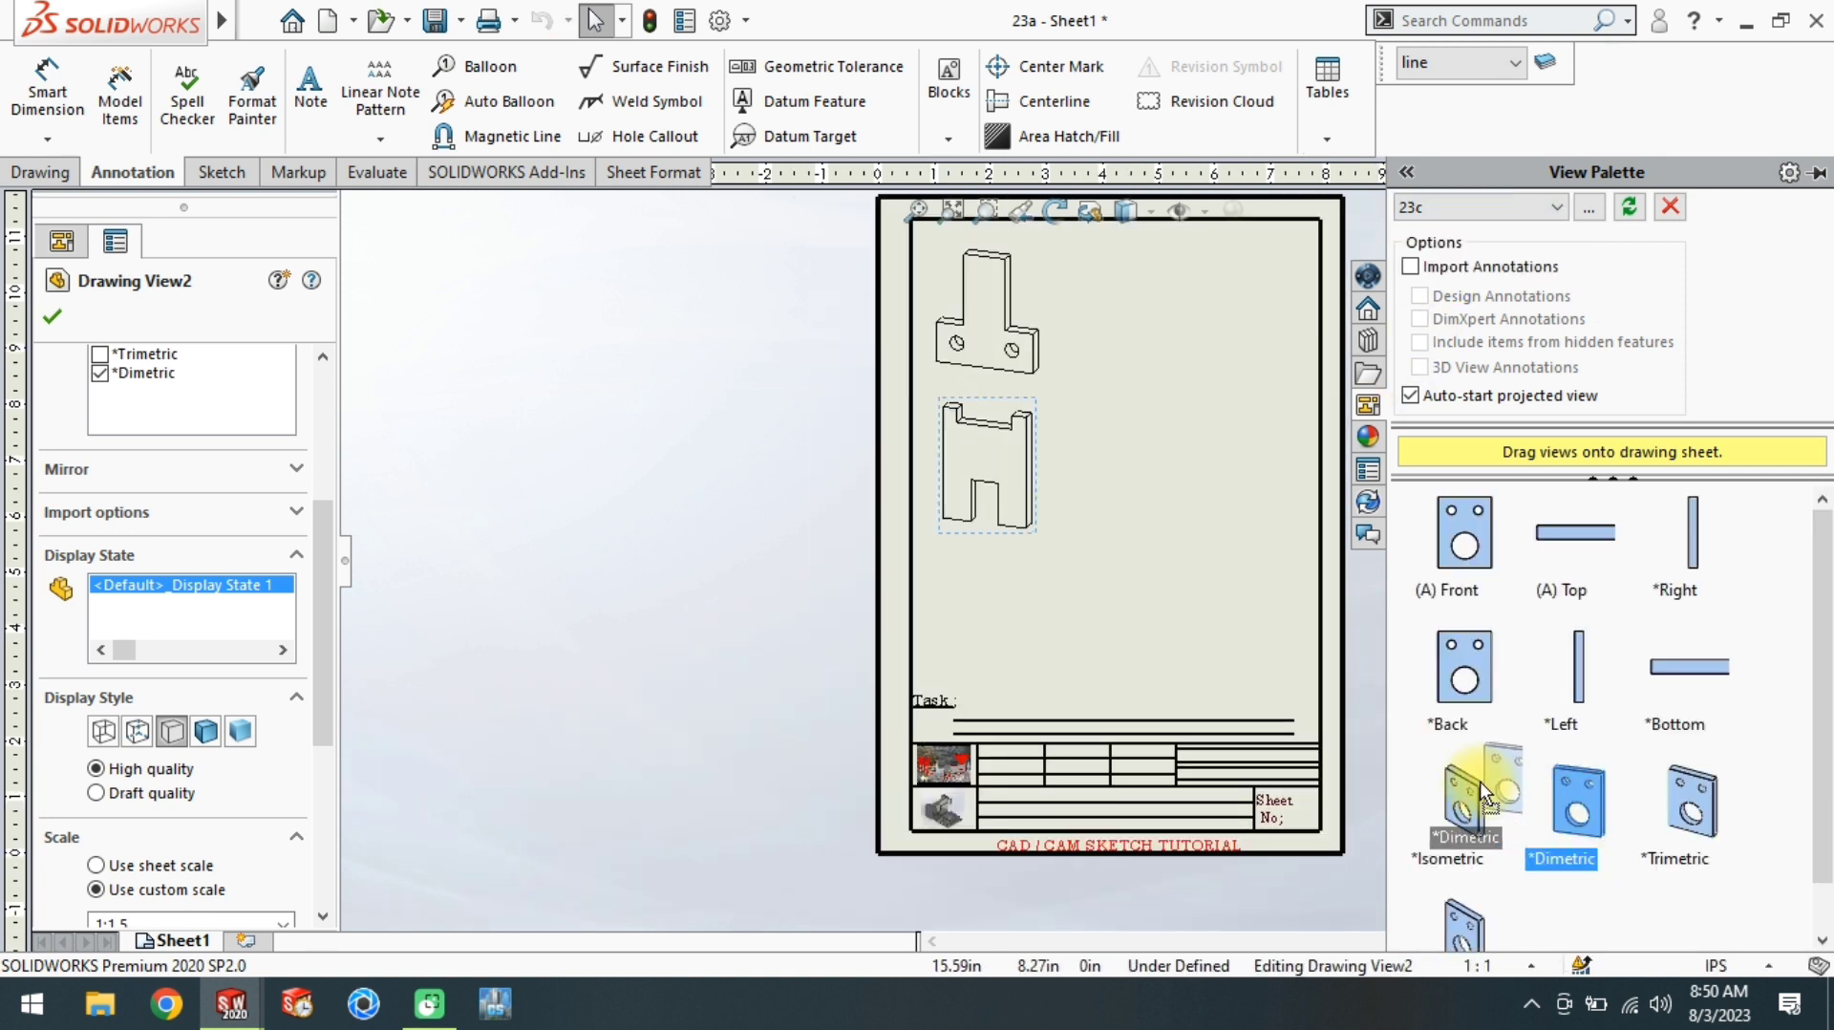
Step: Place part 23c's Dimetric view at the bottom at 1:1.5 scale
mouse_move(1572, 805)
left_mouse_down()
mouse_move(903, 717)
mouse_move(1043, 668)
left_mouse_up()
left_click(1025, 633)
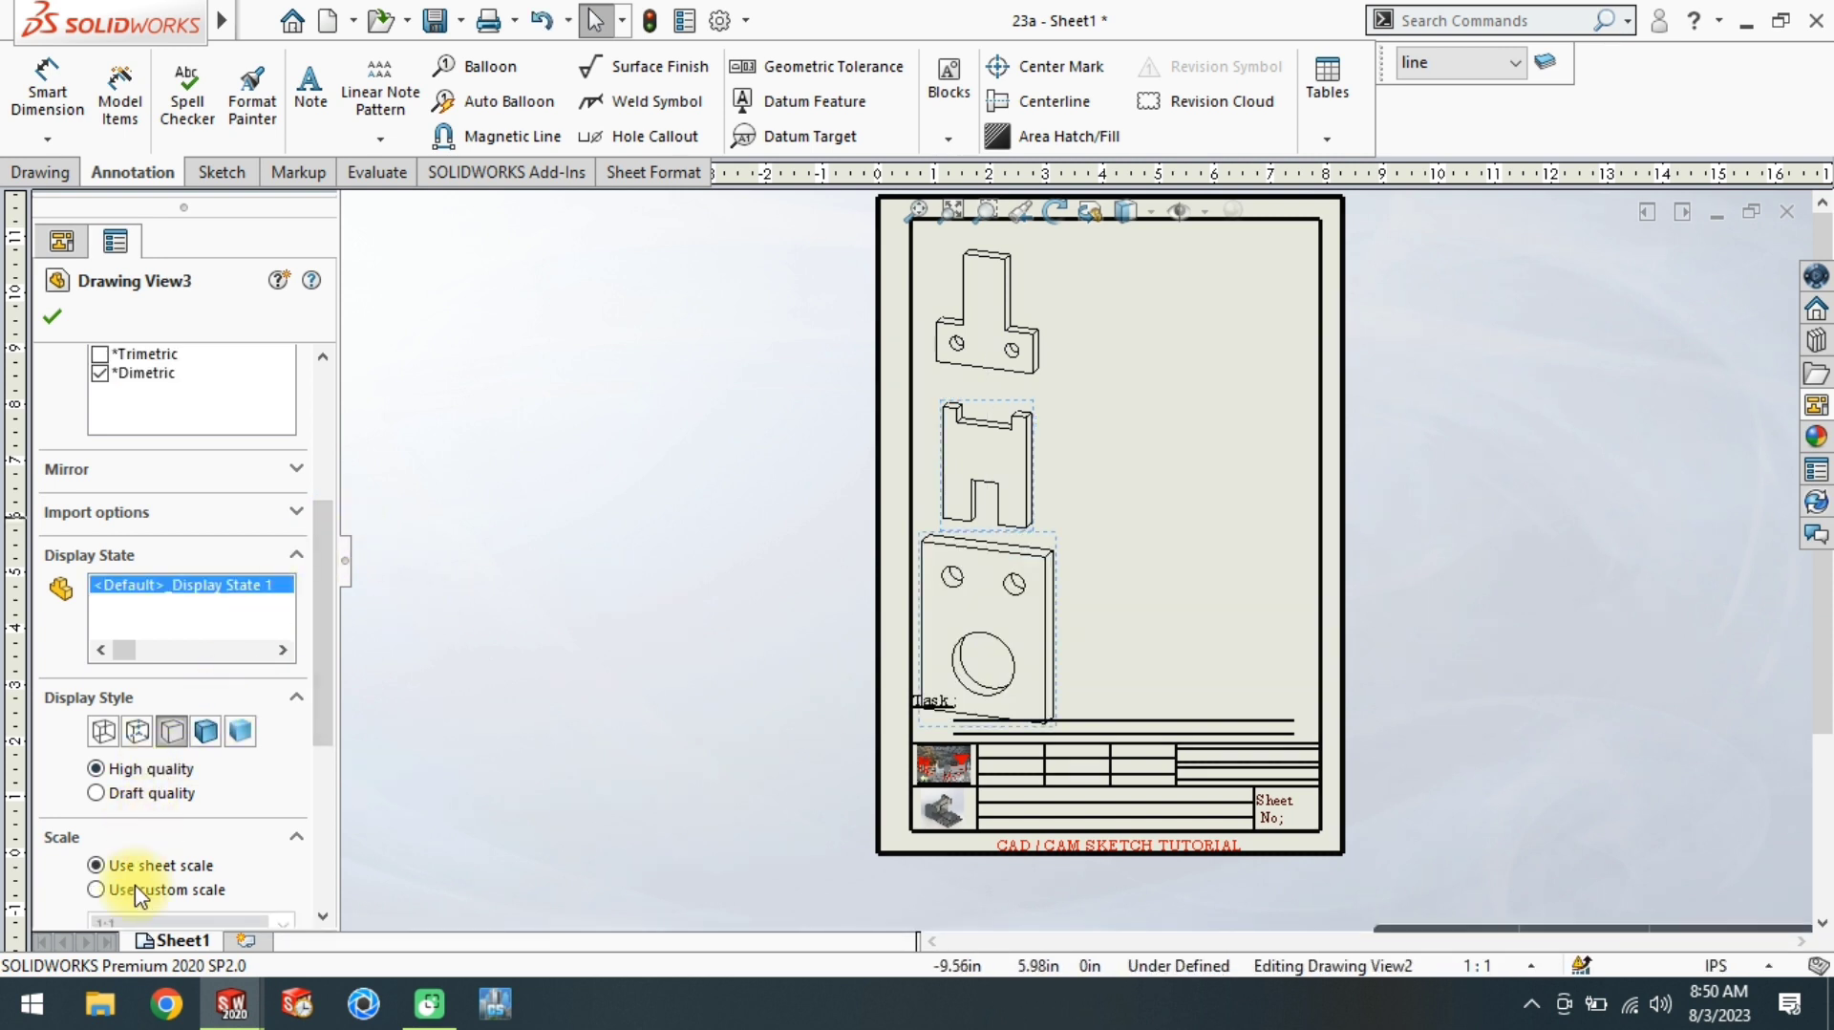
left_click(146, 920)
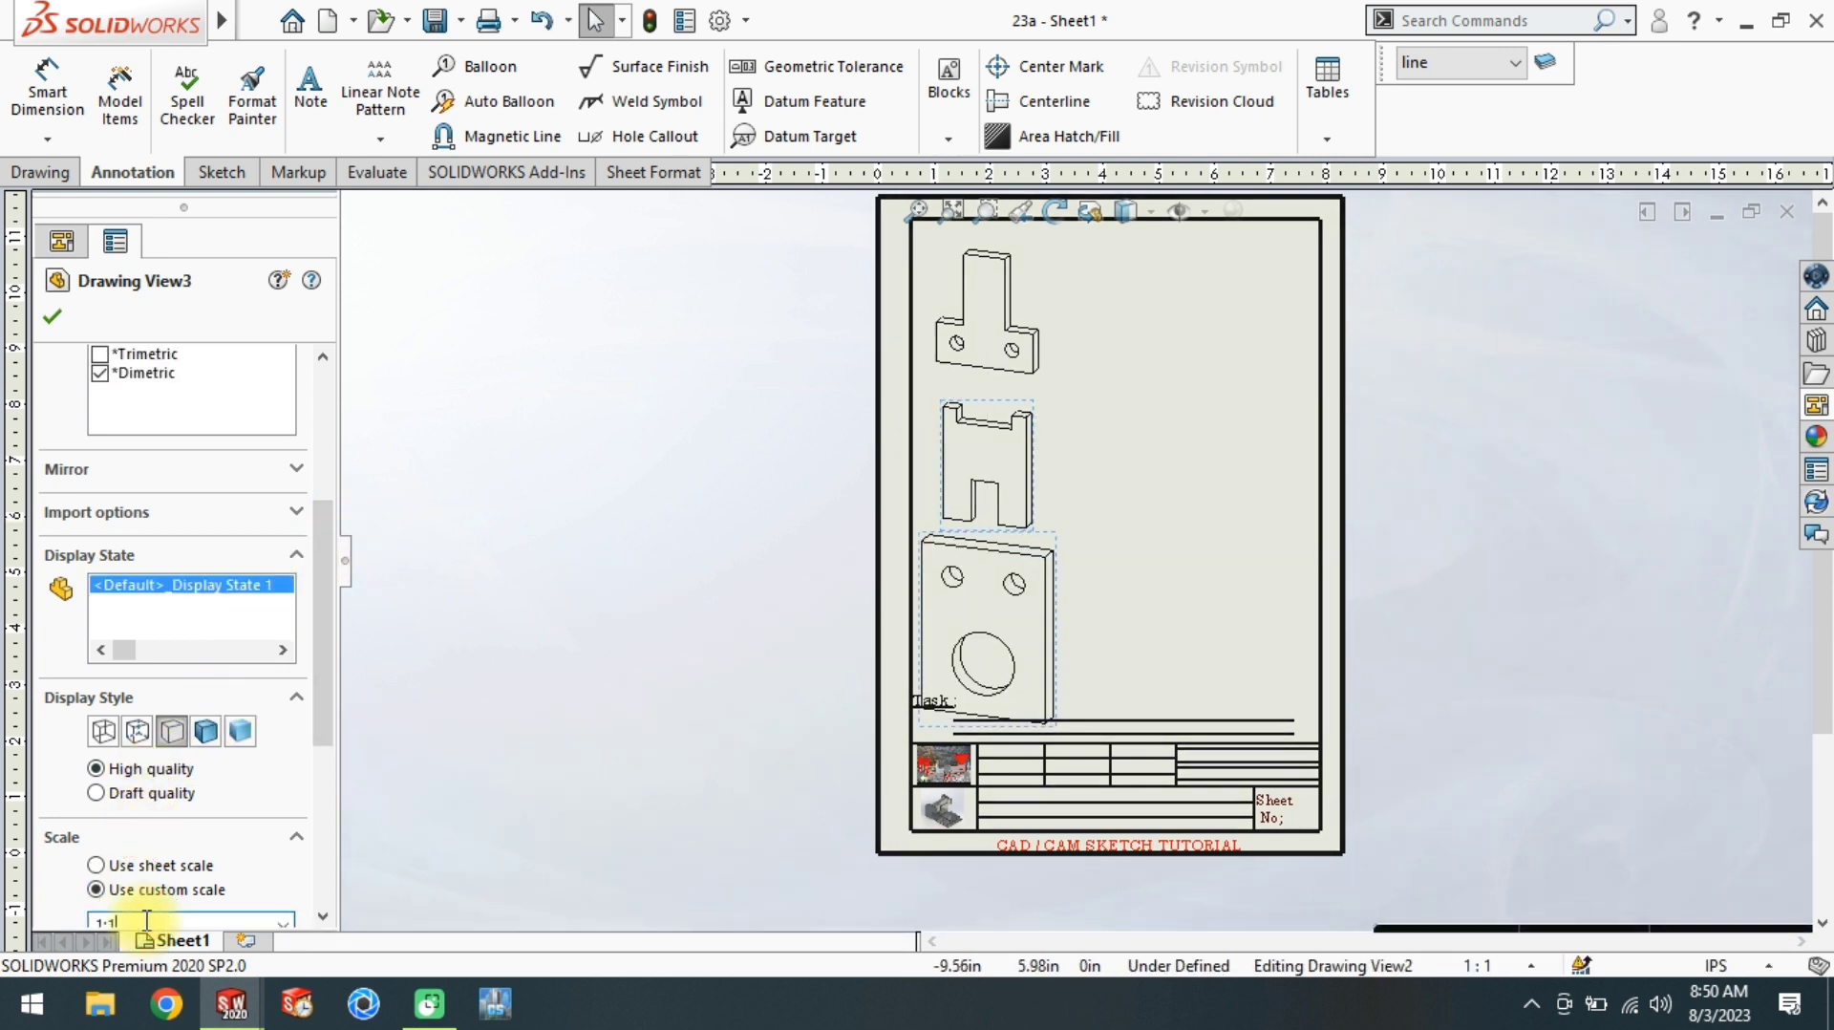
type(".5")
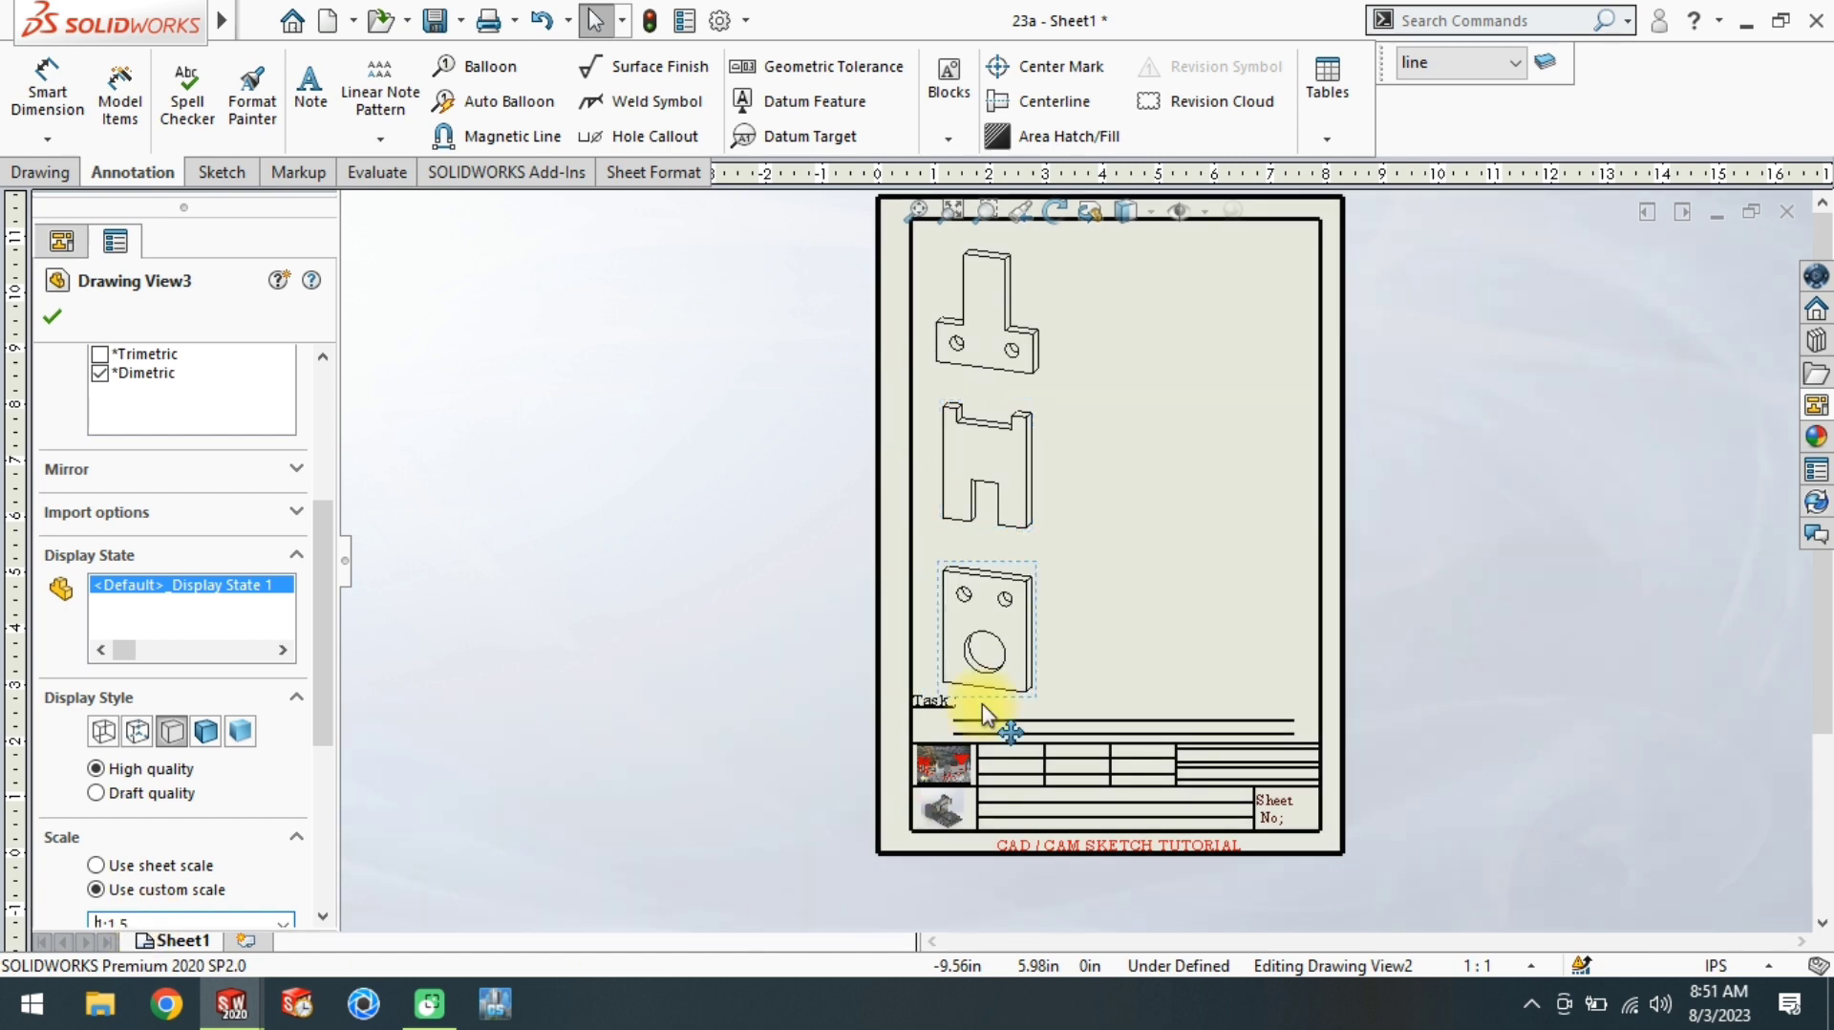
scroll(1036, 588, "down", 3)
left_click_drag(1015, 556, 1003, 525)
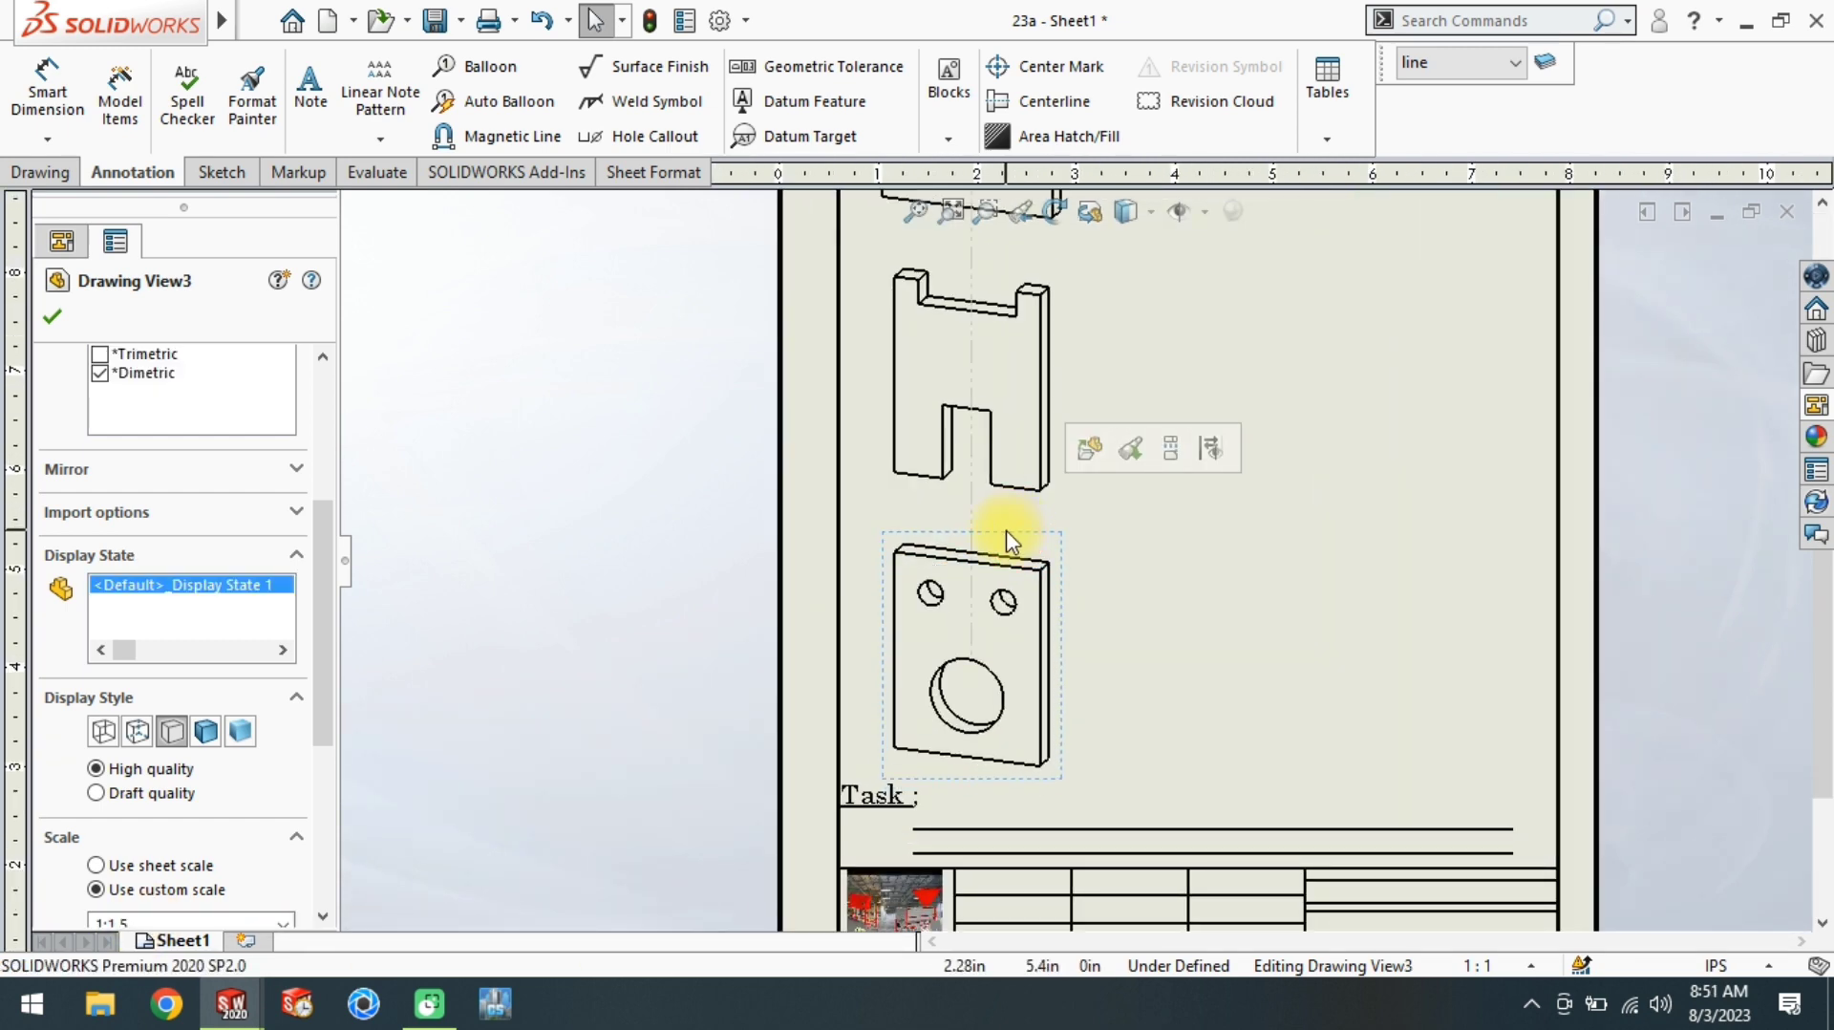
Step: Nudge the middle 23b view up to even the spacing of the three views
scroll(1017, 323, "up", 3)
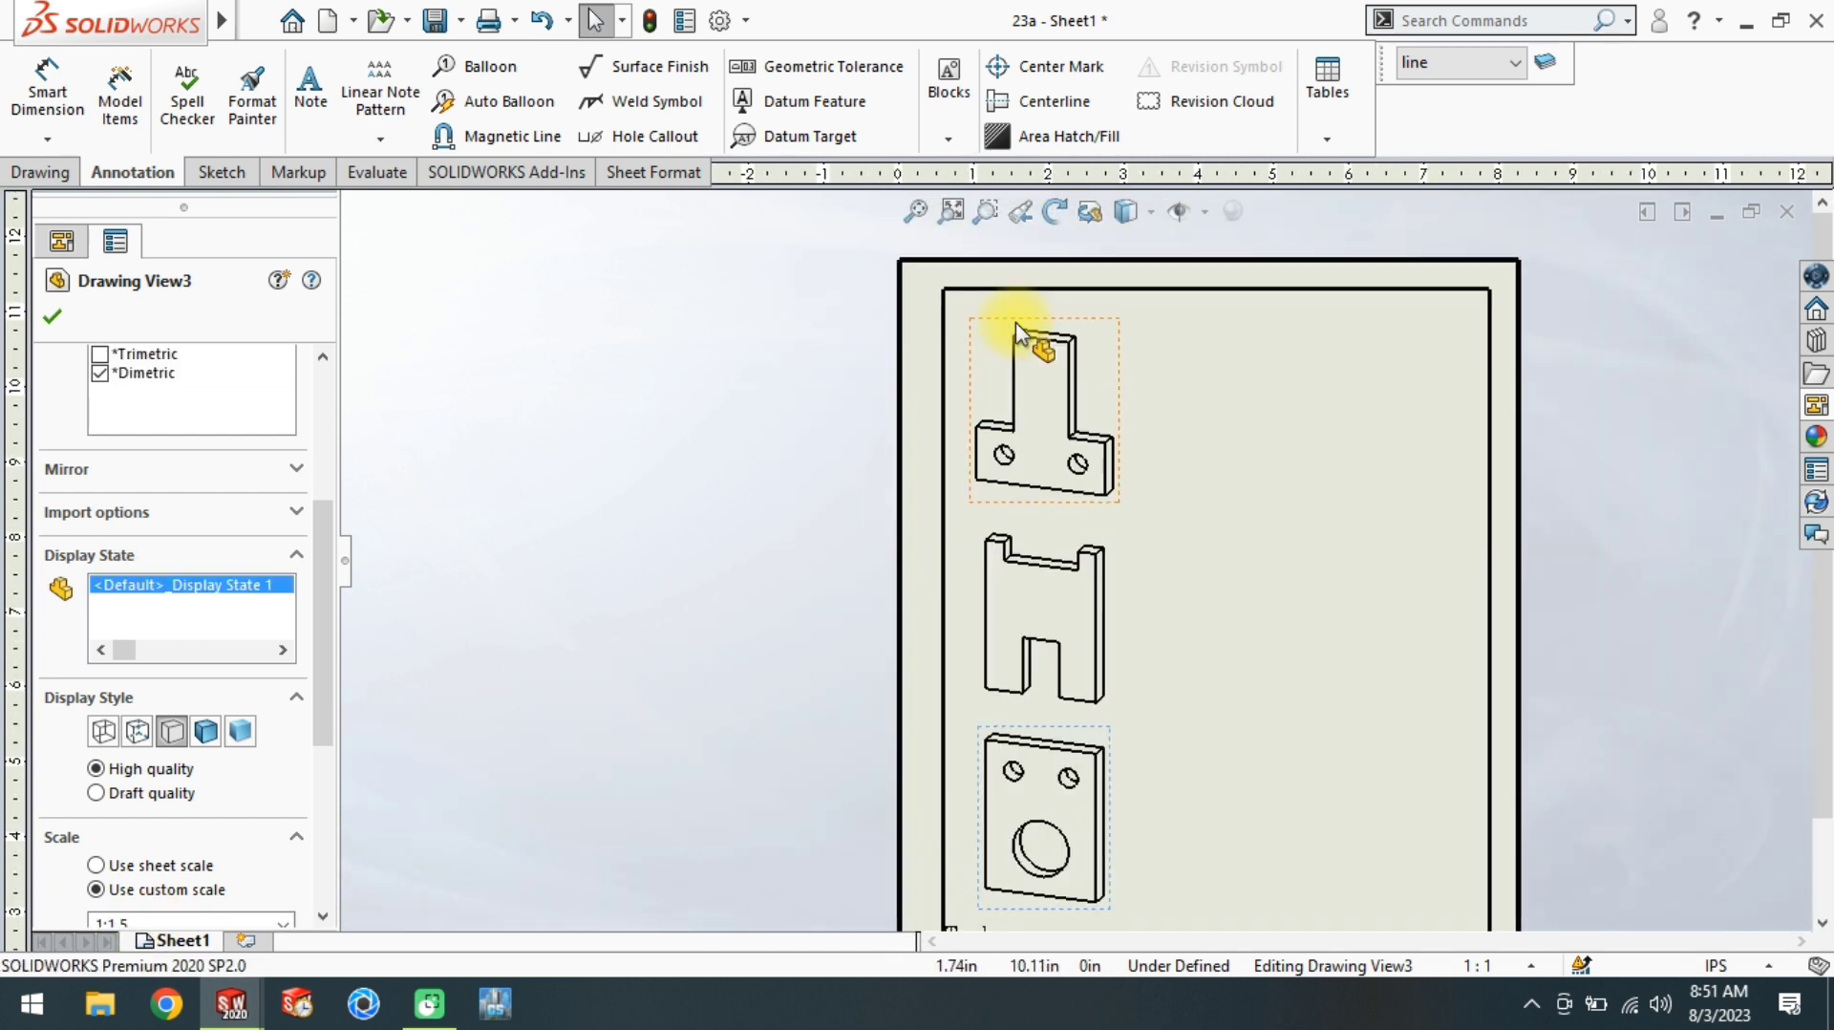
left_click(1057, 316)
scroll(1060, 325, "down", 3)
left_click(1070, 522)
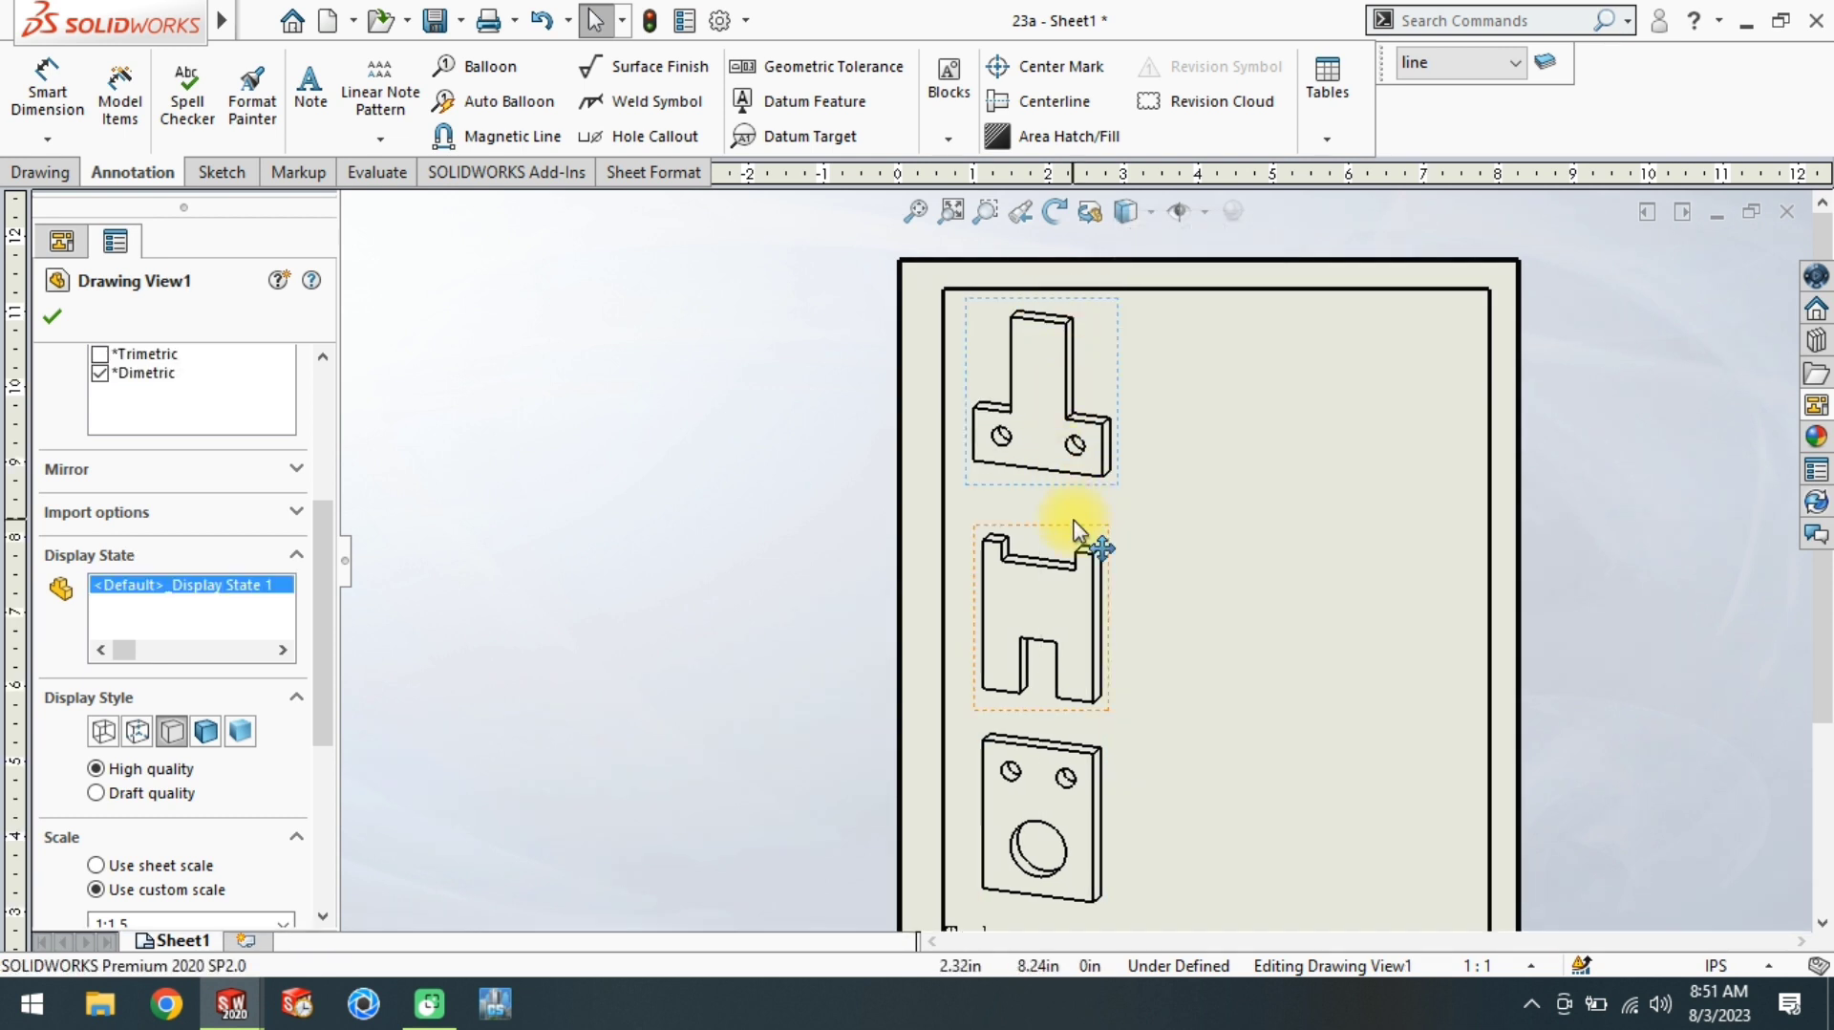
left_click_drag(1069, 520, 1063, 499)
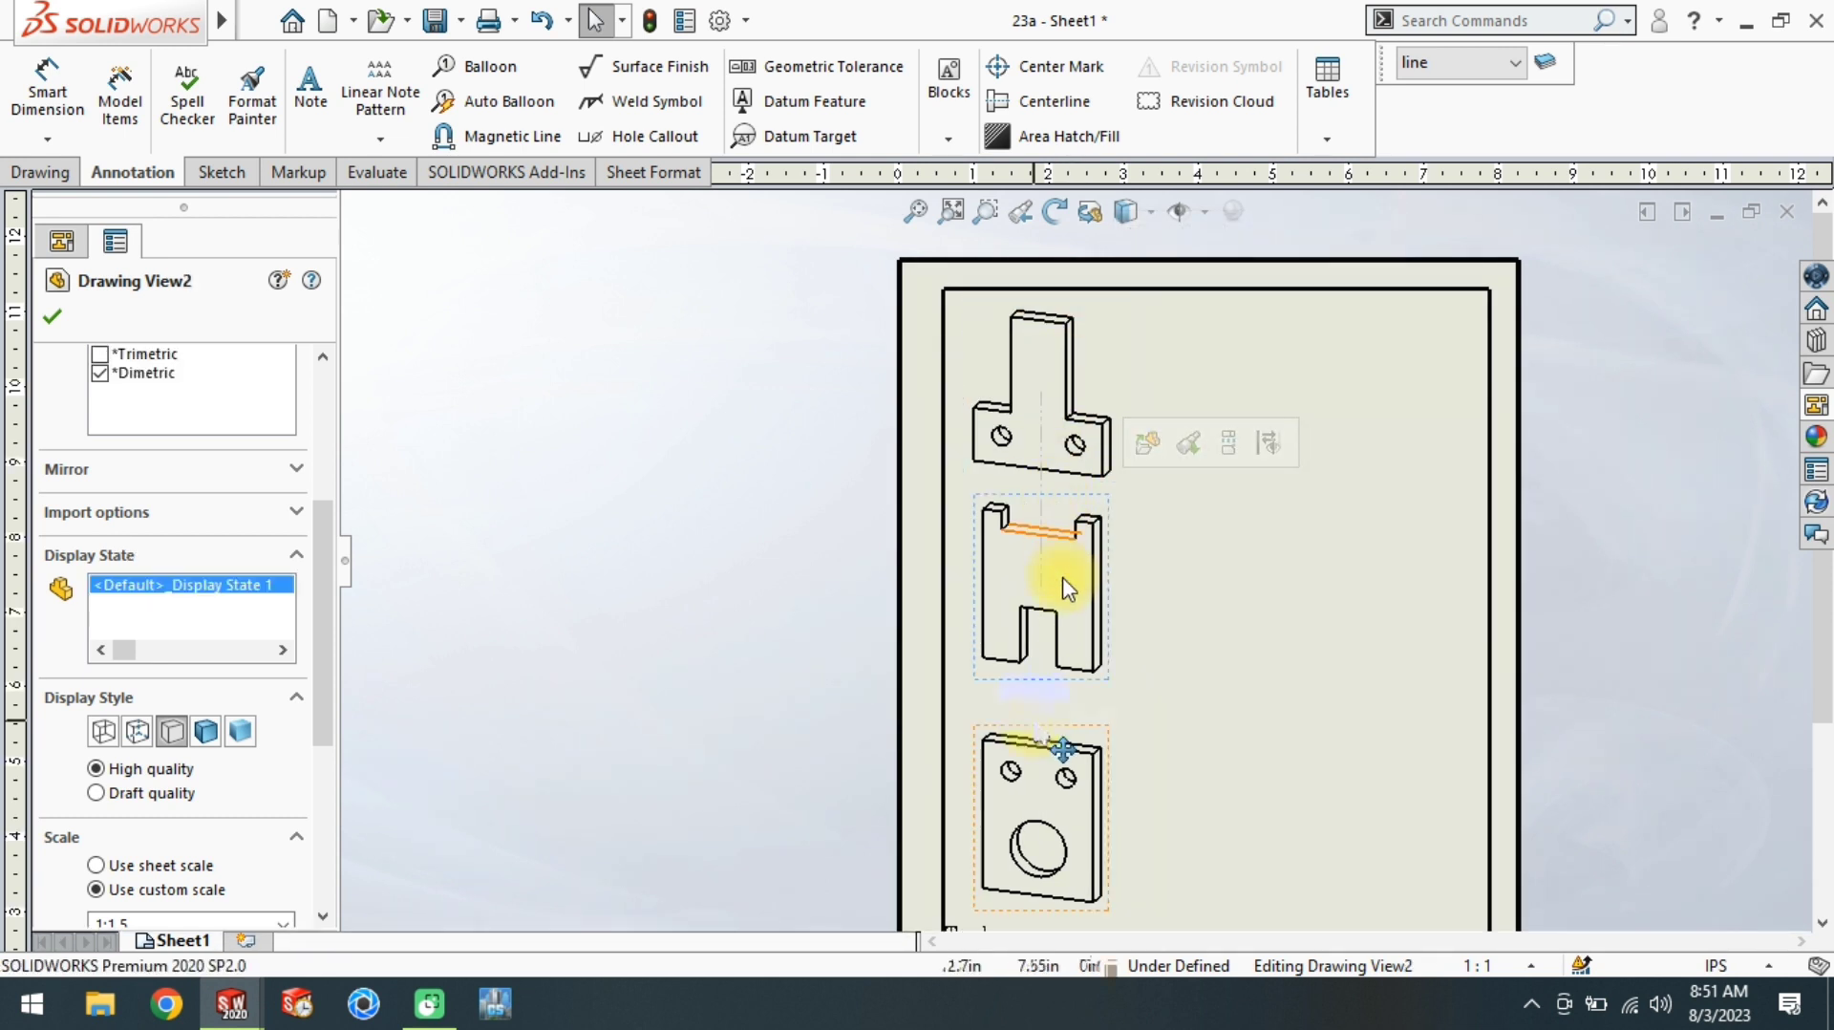
left_click(1041, 704)
scroll(972, 769, "up", 3)
left_click(1099, 667)
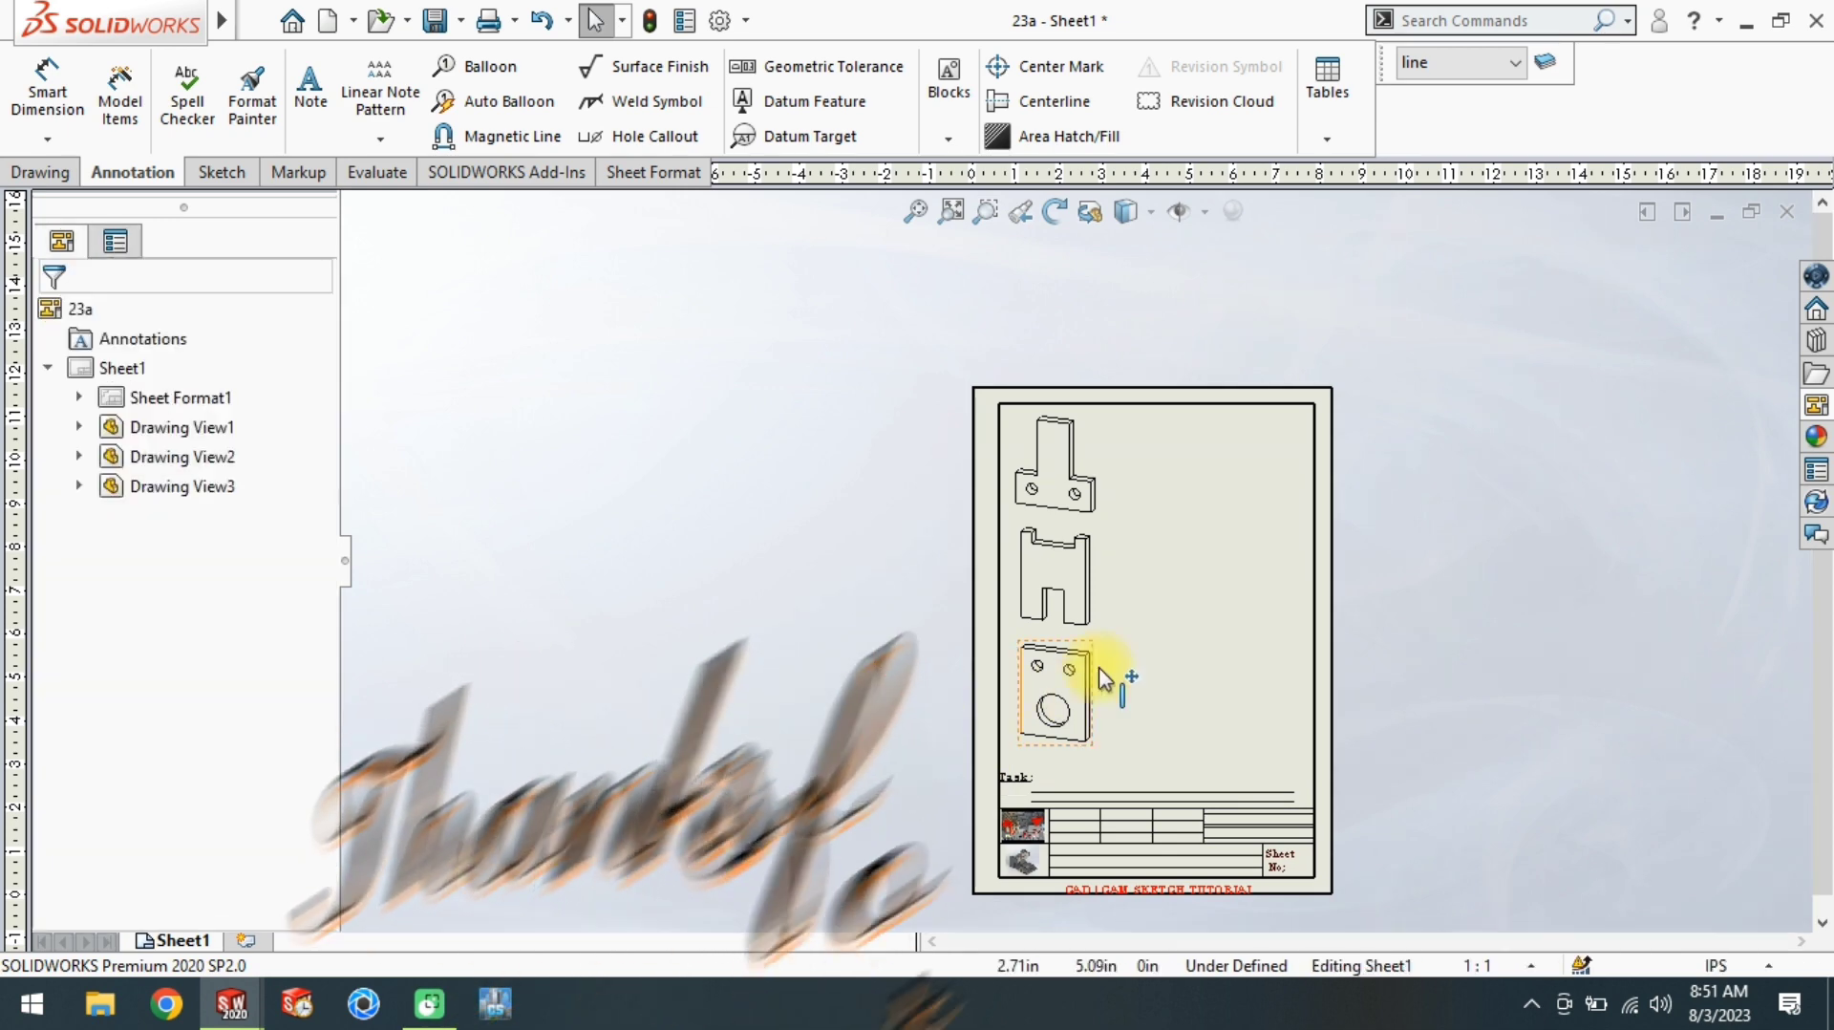
scroll(994, 360, "down", 3)
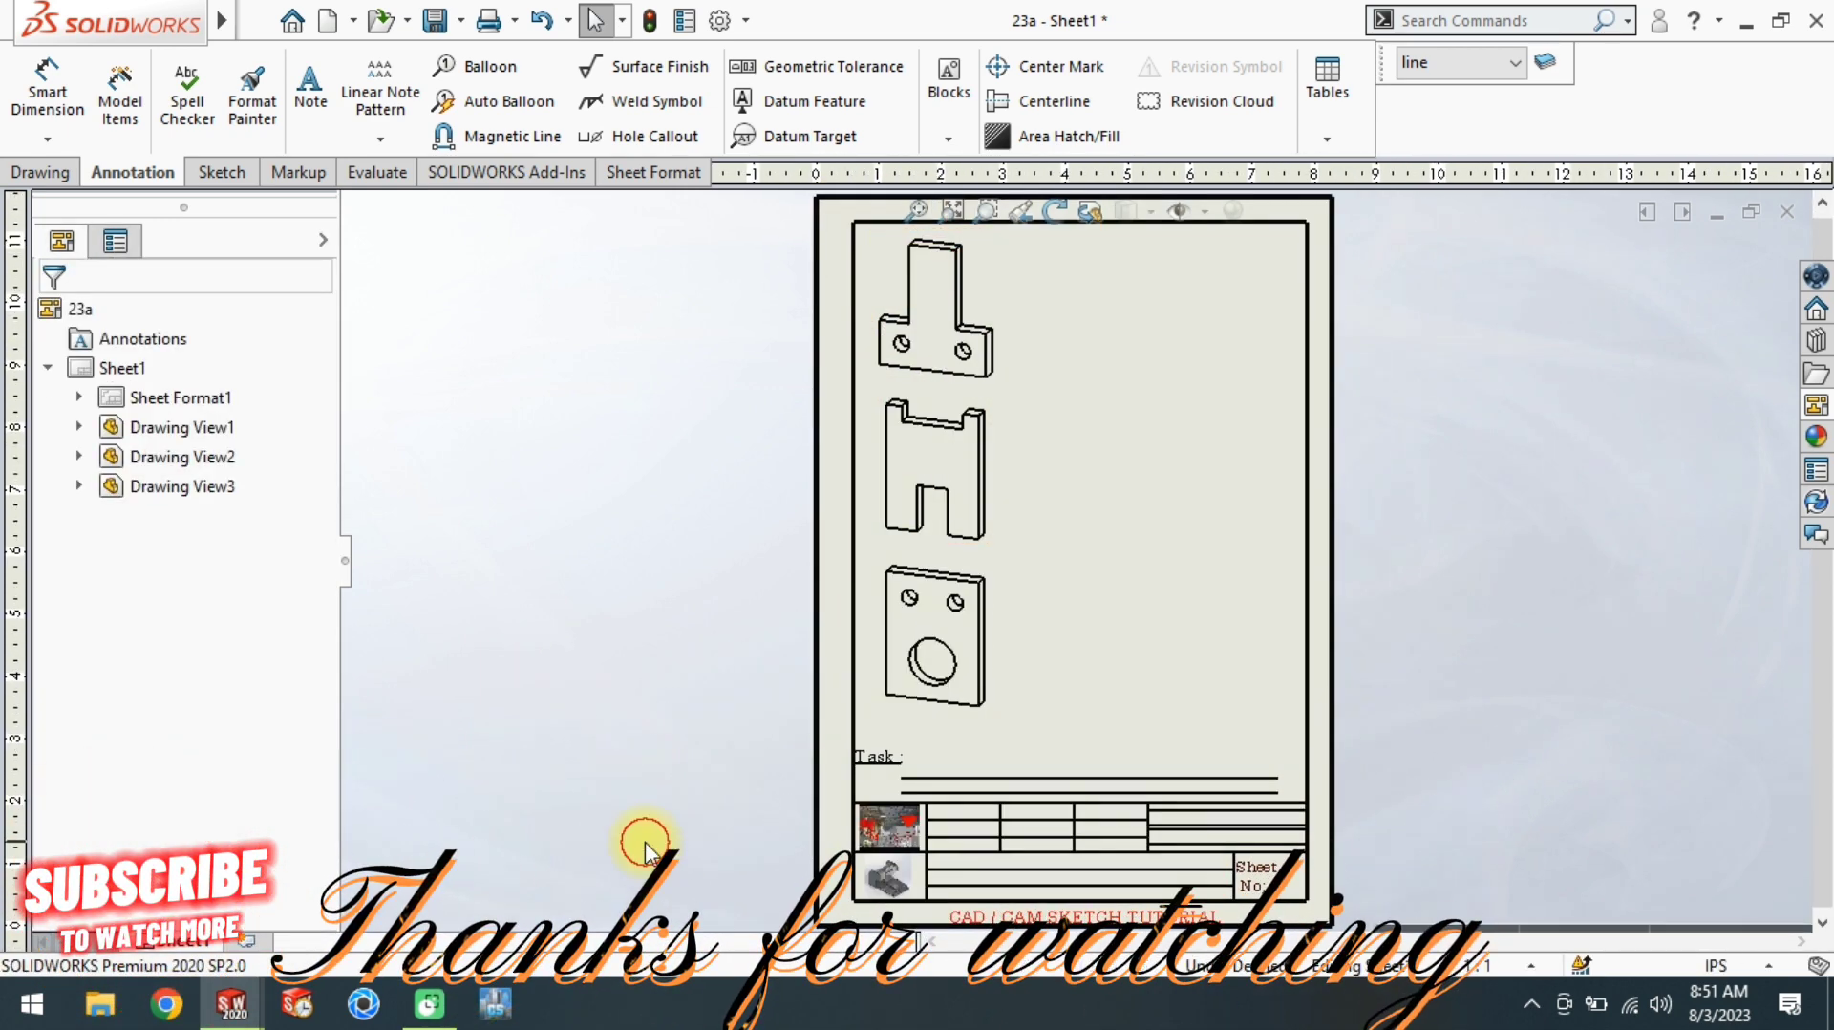